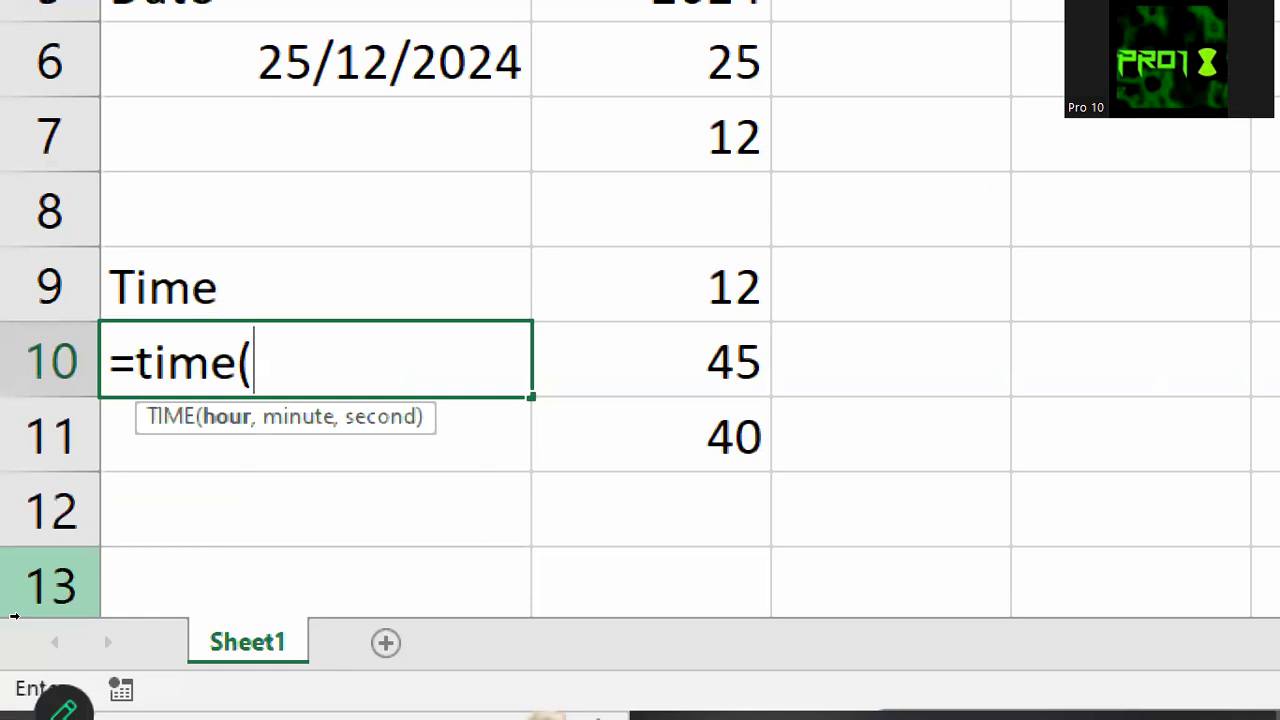
Step: Complete the TIME formula in A10 with B9 as the hour, B10 as the minute and B11 as the second
{"action": "key", "text": "Up"}
{"action": "key", "text": "Right"}
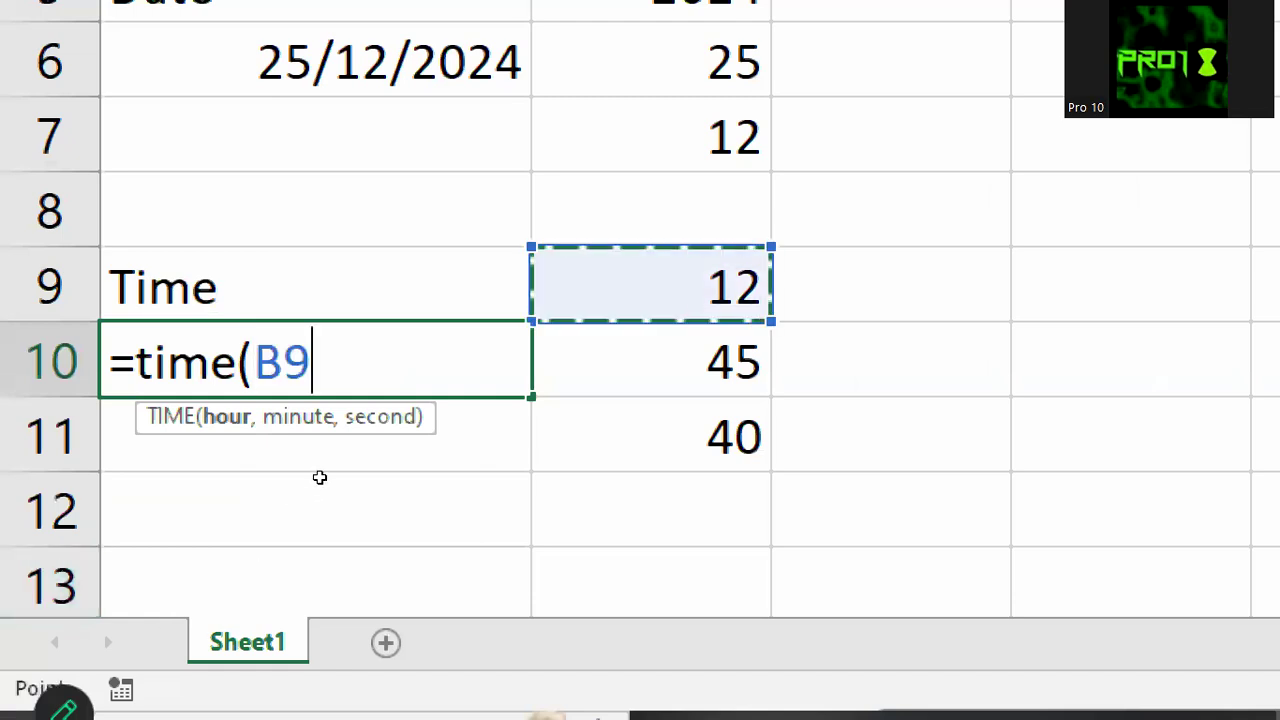
{"action": "type", "text": ","}
{"action": "key", "text": "Right"}
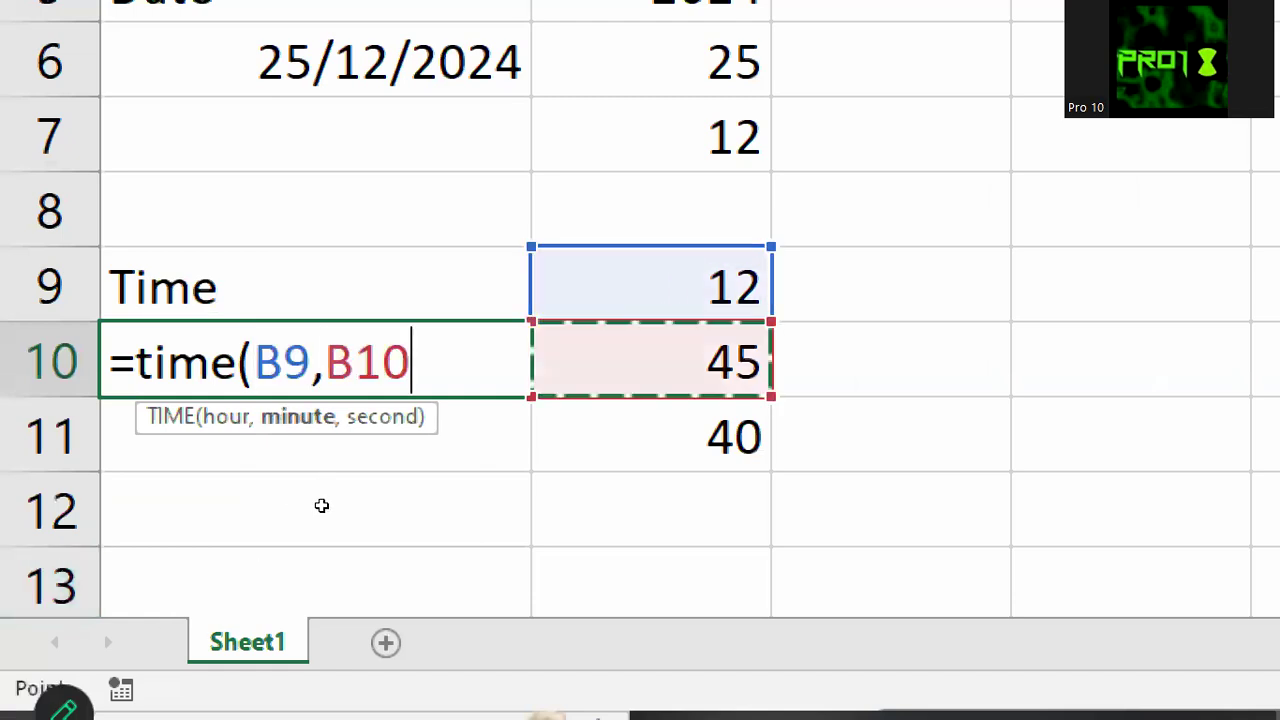
{"action": "type", "text": ","}
{"action": "key", "text": "Down"}
{"action": "key", "text": "Right"}
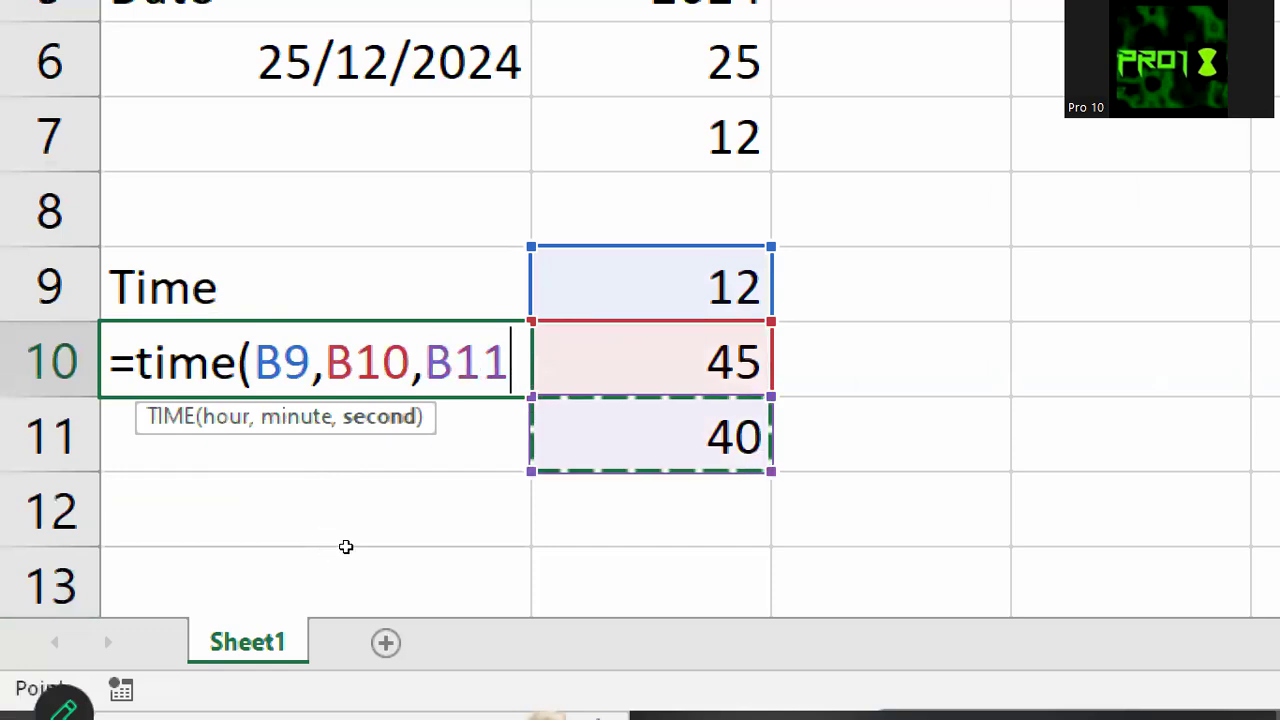
{"action": "type", "text": ")"}
{"action": "key", "text": "Return"}
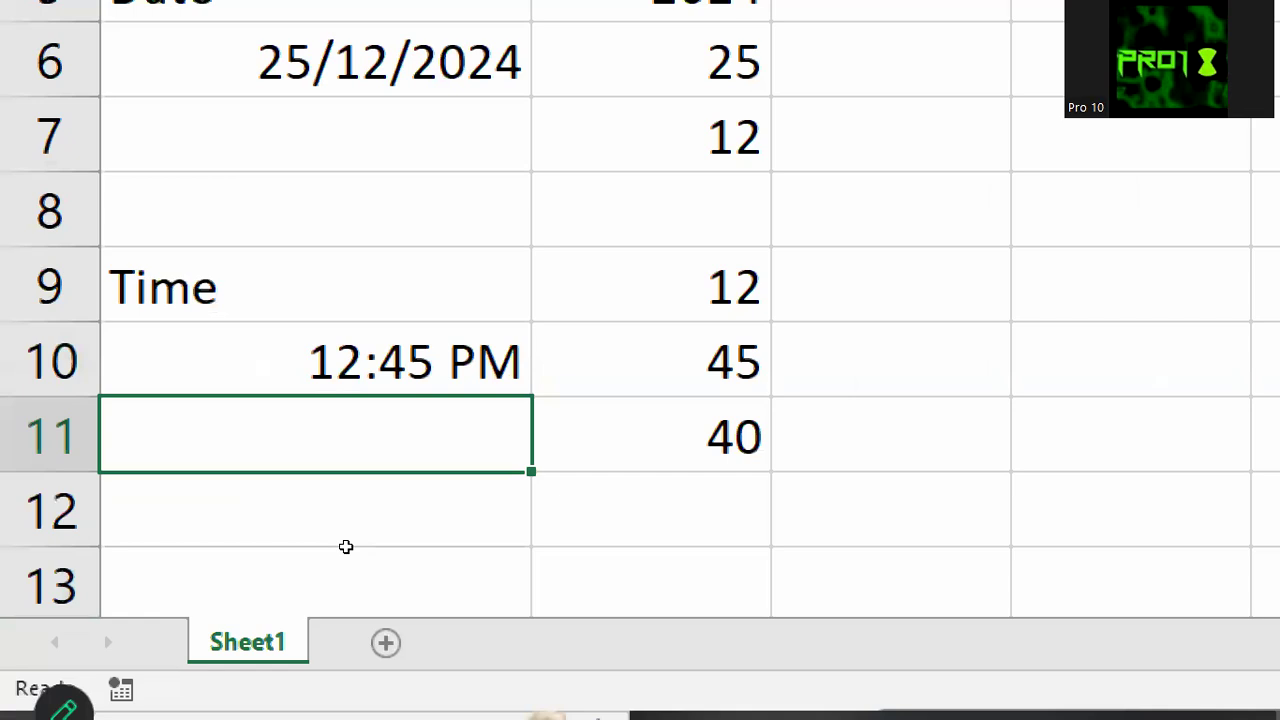
Step: Enter 3 in cell C9 as another hour value on the Time row
{"action": "left_click", "coordinate": [346, 545]}
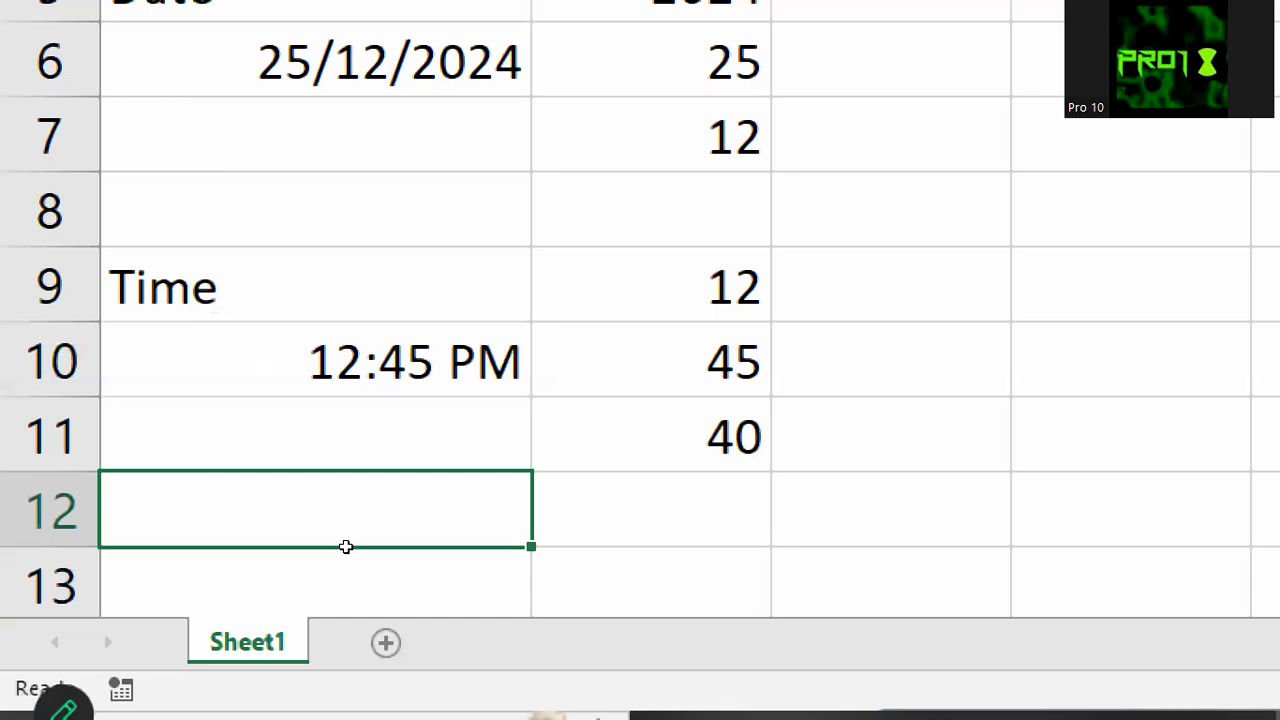
{"action": "key", "text": "Up"}
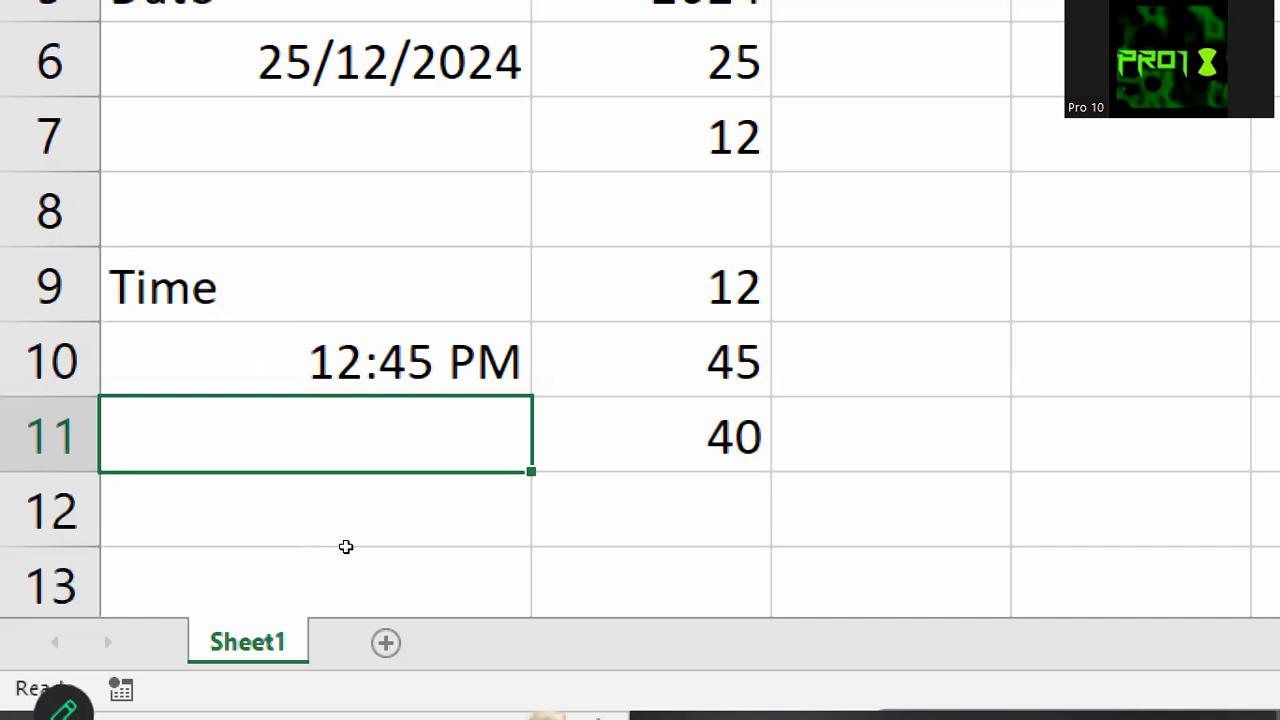
{"action": "key", "text": "Up"}
{"action": "key", "text": "Up"}
{"action": "key", "text": "Right"}
{"action": "key", "text": "Right"}
{"action": "type", "text": "3"}
{"action": "key", "text": "Return"}
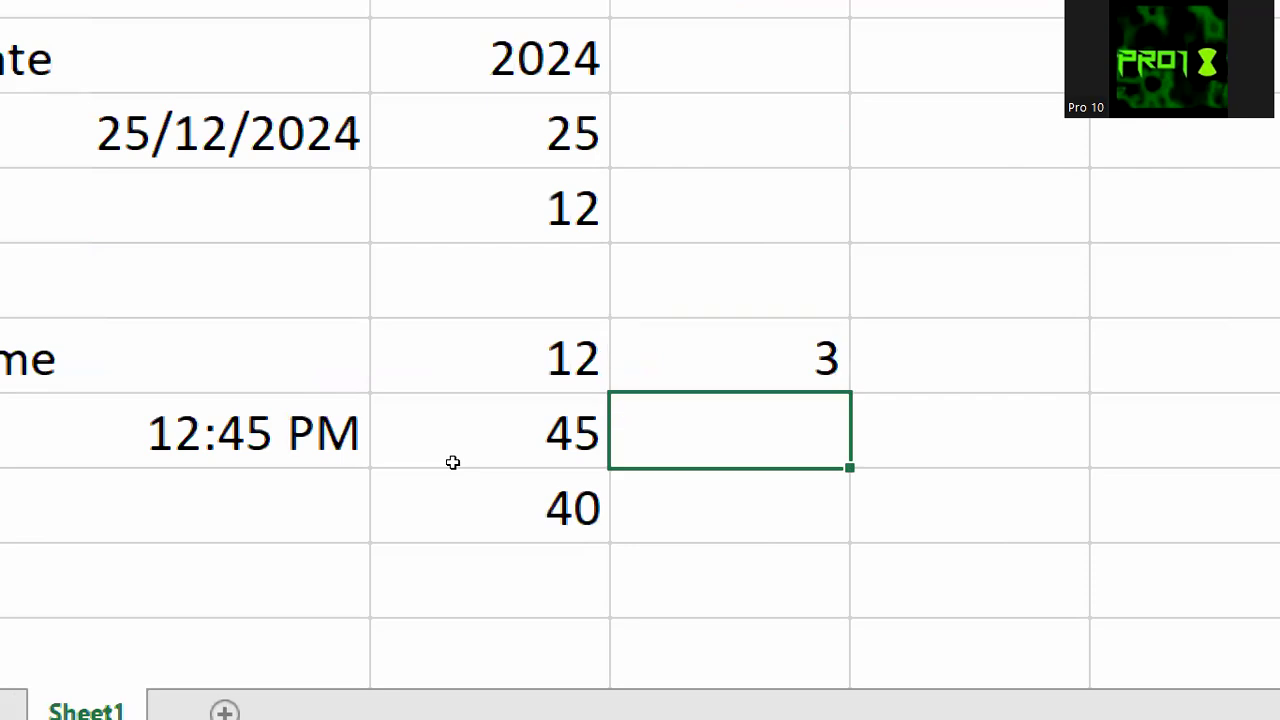
Step: Begin a TIME function in cell A11, directly below the first time result
{"action": "key", "text": "Down"}
{"action": "key", "text": "Down"}
{"action": "key", "text": "Left"}
{"action": "key", "text": "Left"}
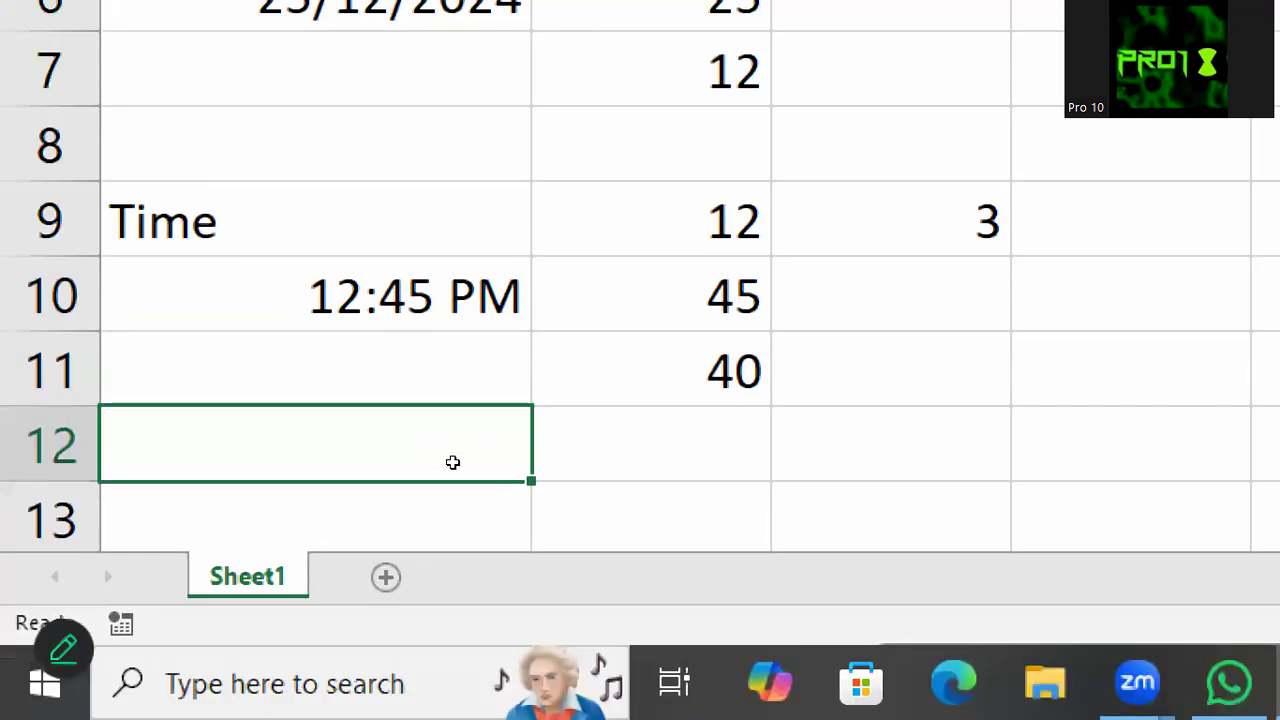
{"action": "key", "text": "Up"}
{"action": "type", "text": "="}
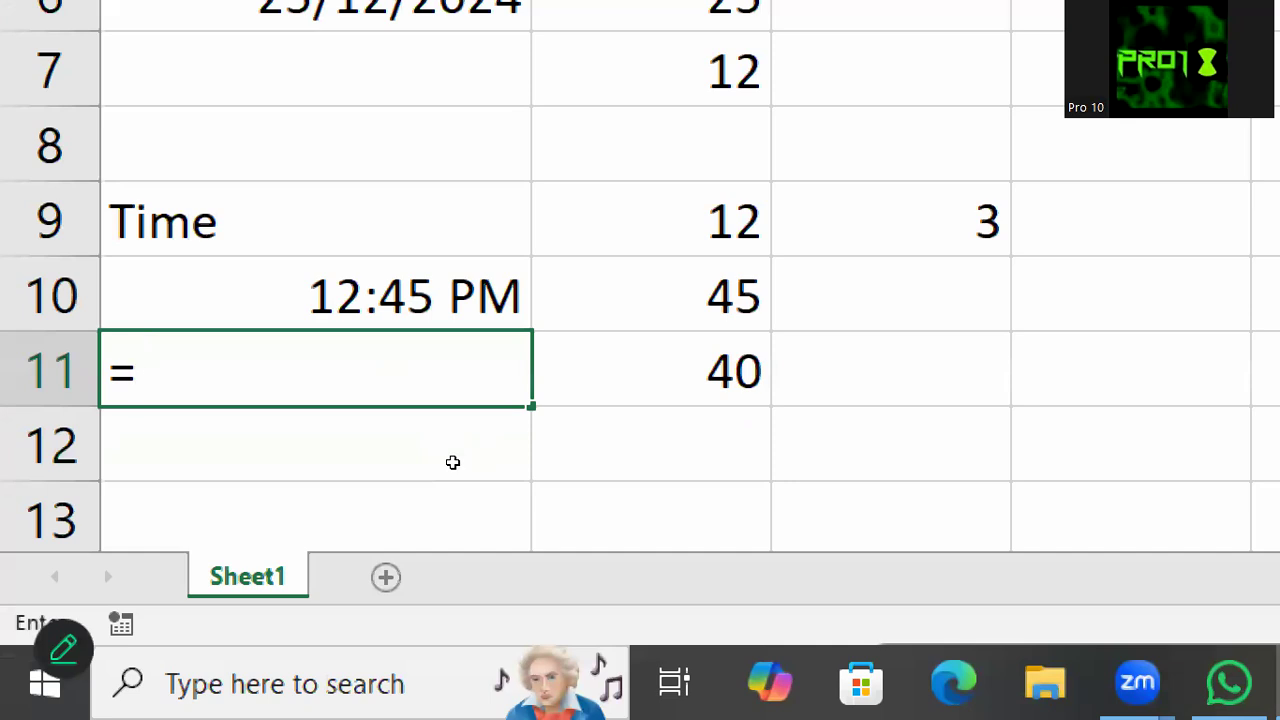
{"action": "type", "text": "=ti"}
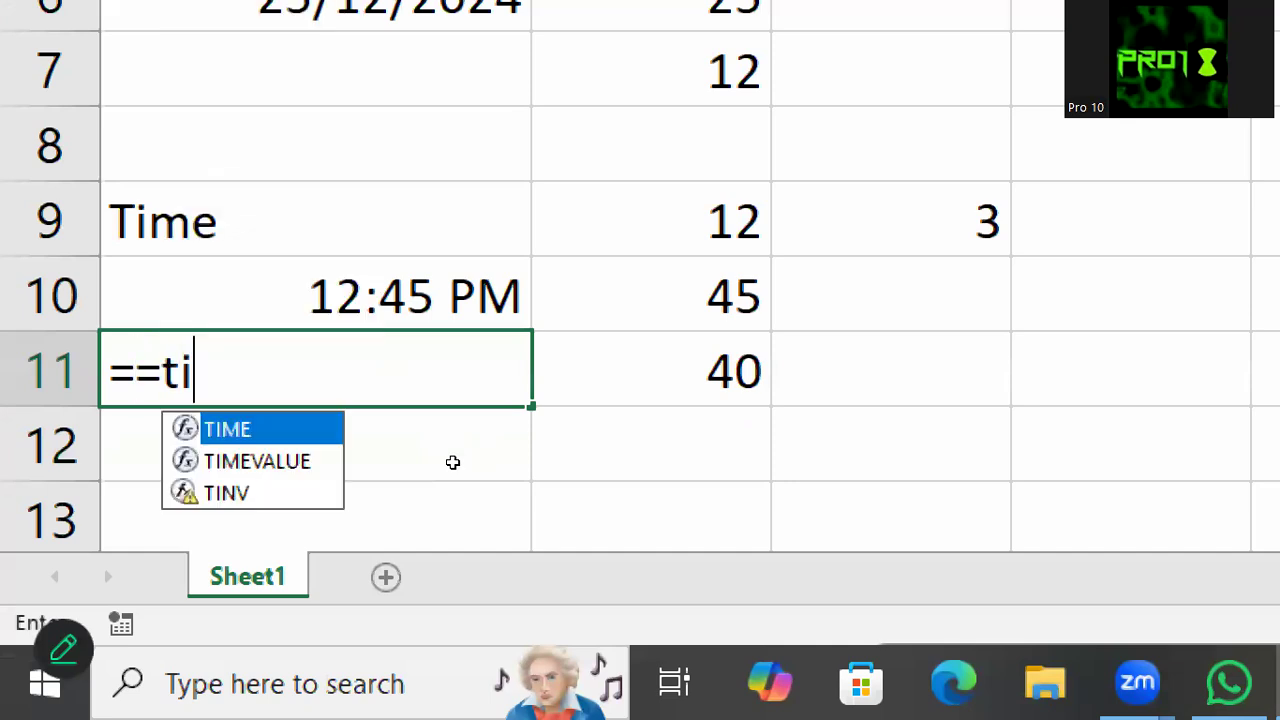
{"action": "type", "text": "me"}
{"action": "key", "text": "BackSpace"}
{"action": "key", "text": "BackSpace"}
{"action": "key", "text": "BackSpace"}
{"action": "key", "text": "BackSpace"}
{"action": "key", "text": "BackSpace"}
{"action": "type", "text": "time("}
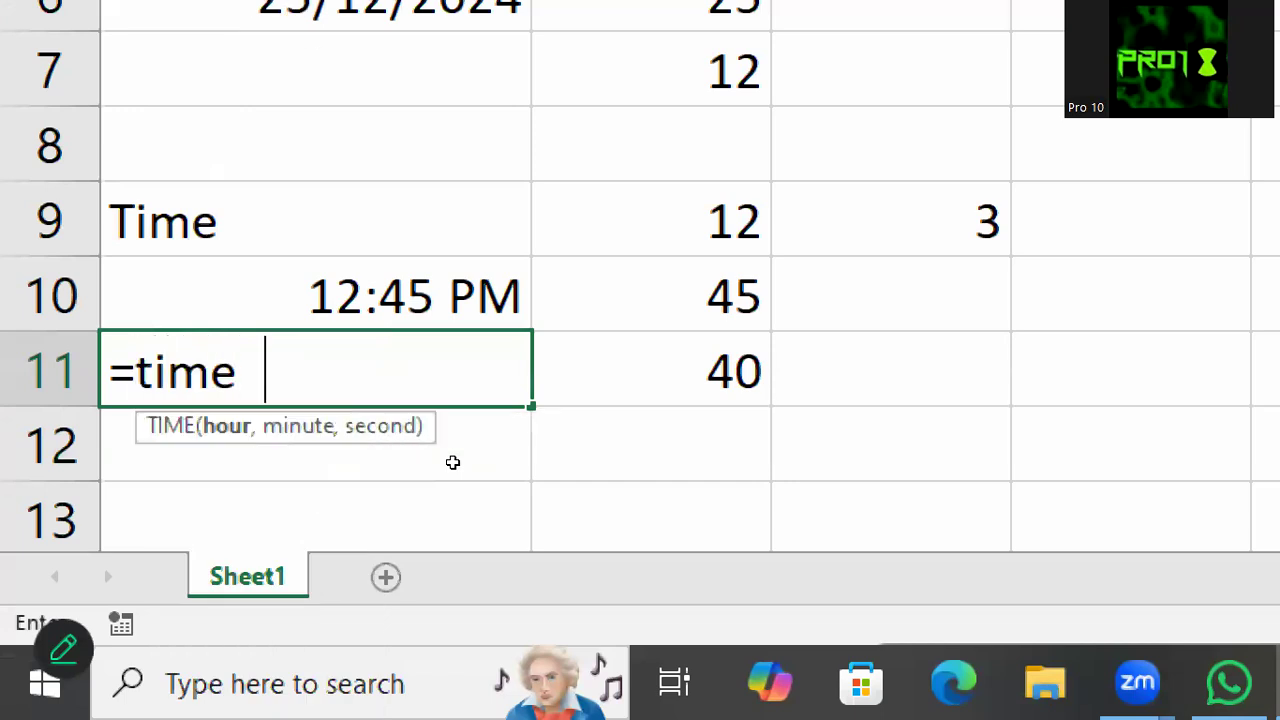
Step: Complete the formula in A11 as =TIME(C9,B9,B11)
{"action": "key", "text": "Up"}
{"action": "key", "text": "Up"}
{"action": "key", "text": "Right"}
{"action": "key", "text": "Right"}
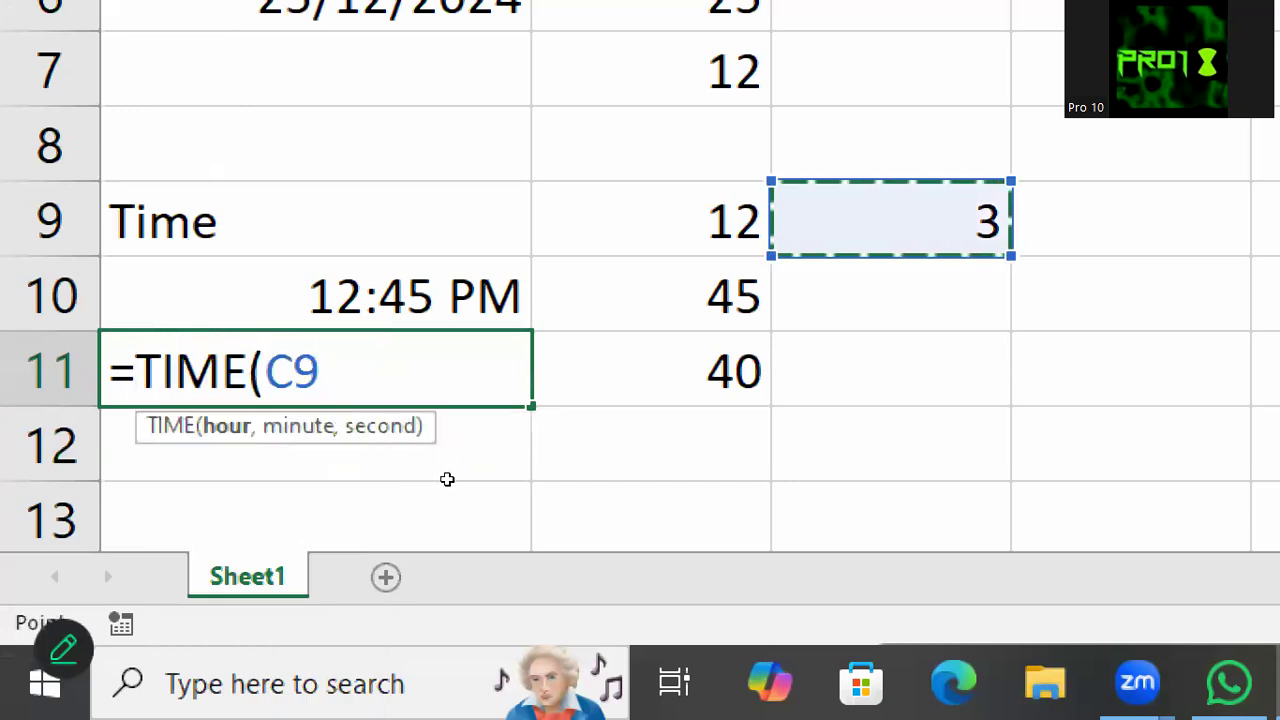
{"action": "type", "text": ","}
{"action": "key", "text": "Up"}
{"action": "key", "text": "Up"}
{"action": "key", "text": "Right"}
{"action": "type", "text": ","}
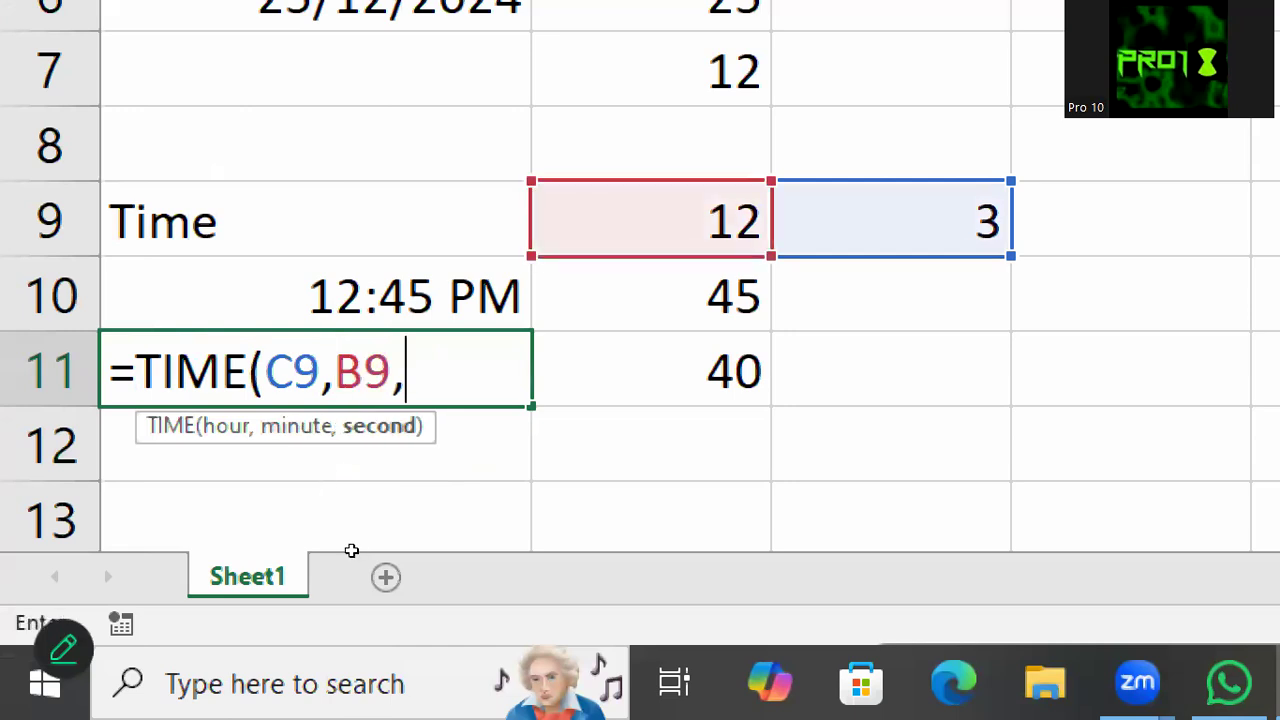
{"action": "key", "text": "Right"}
{"action": "type", "text": ")"}
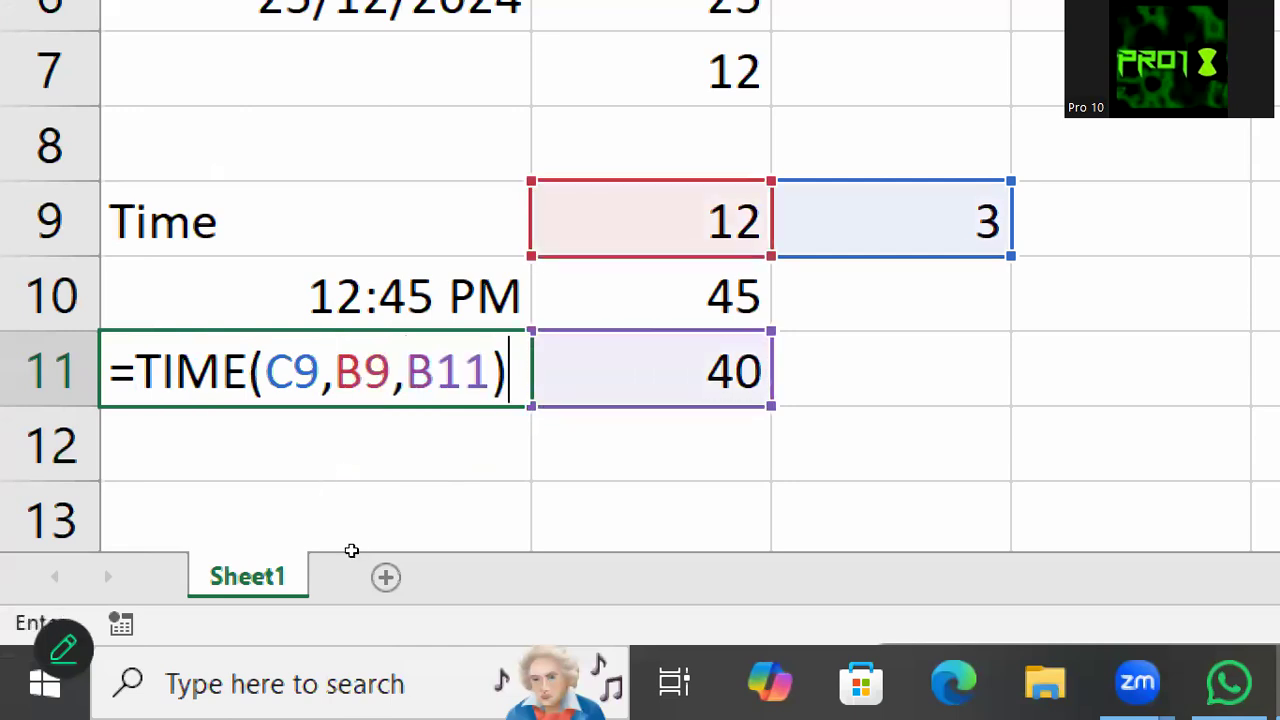
{"action": "key", "text": "Return"}
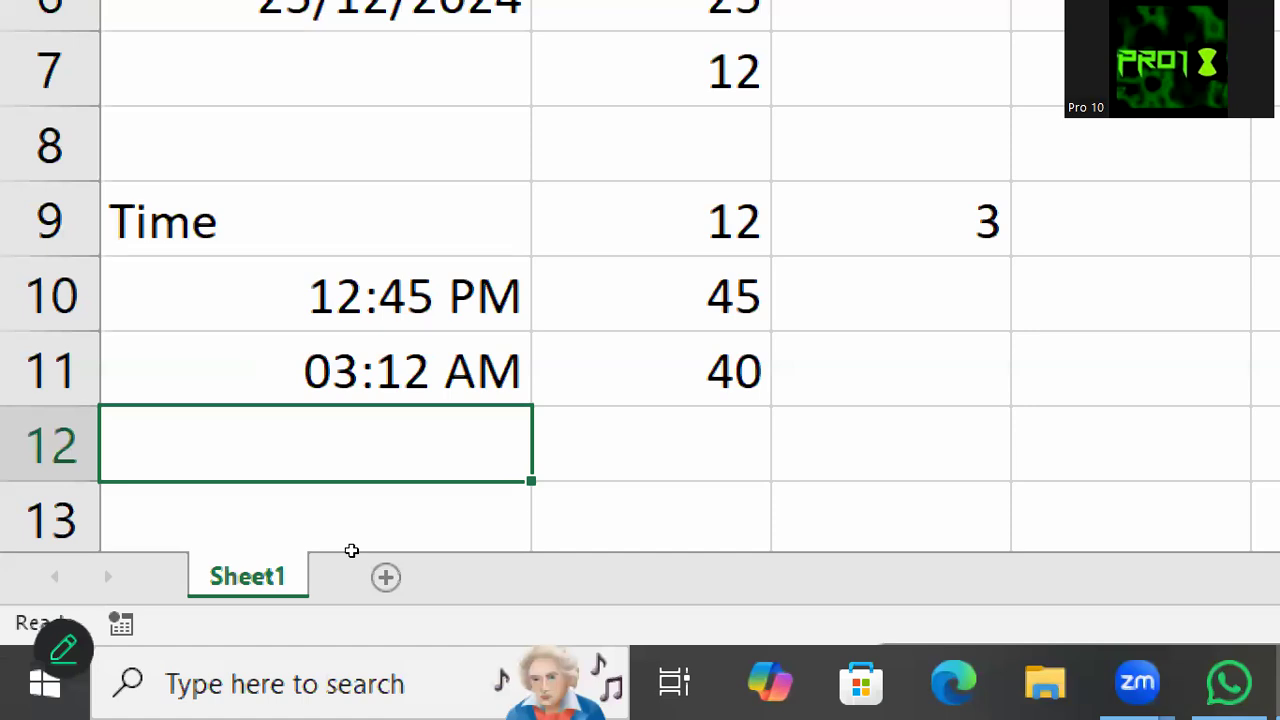
Step: Label cell A13 "Upper" and enter a sample first name in lowercase in B13
{"action": "key", "text": "Down"}
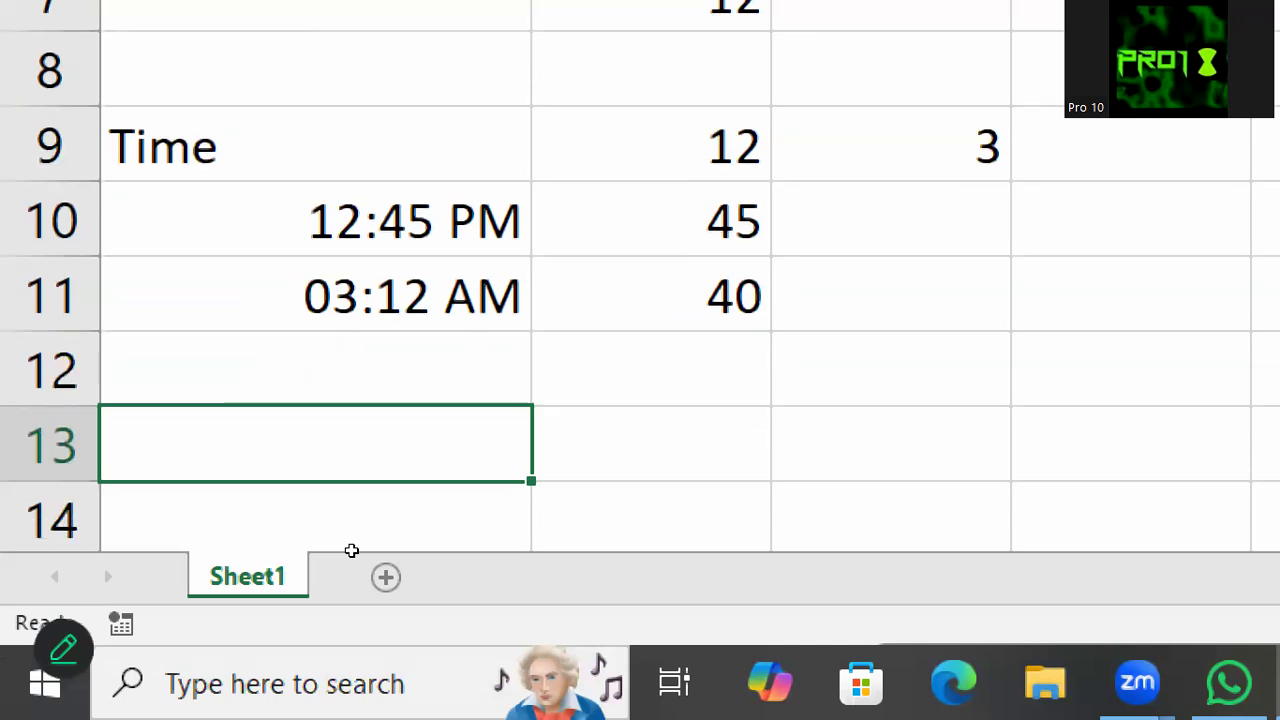
{"action": "type", "text": "Upper"}
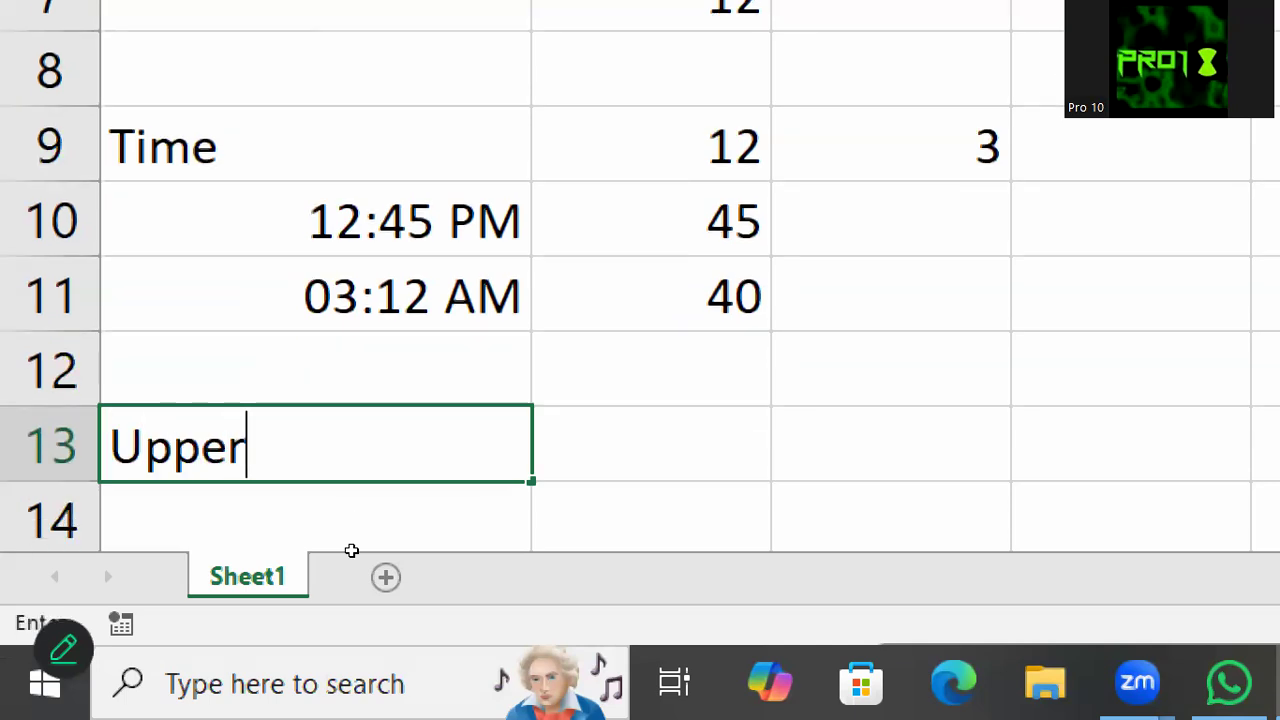
{"action": "key", "text": "Return"}
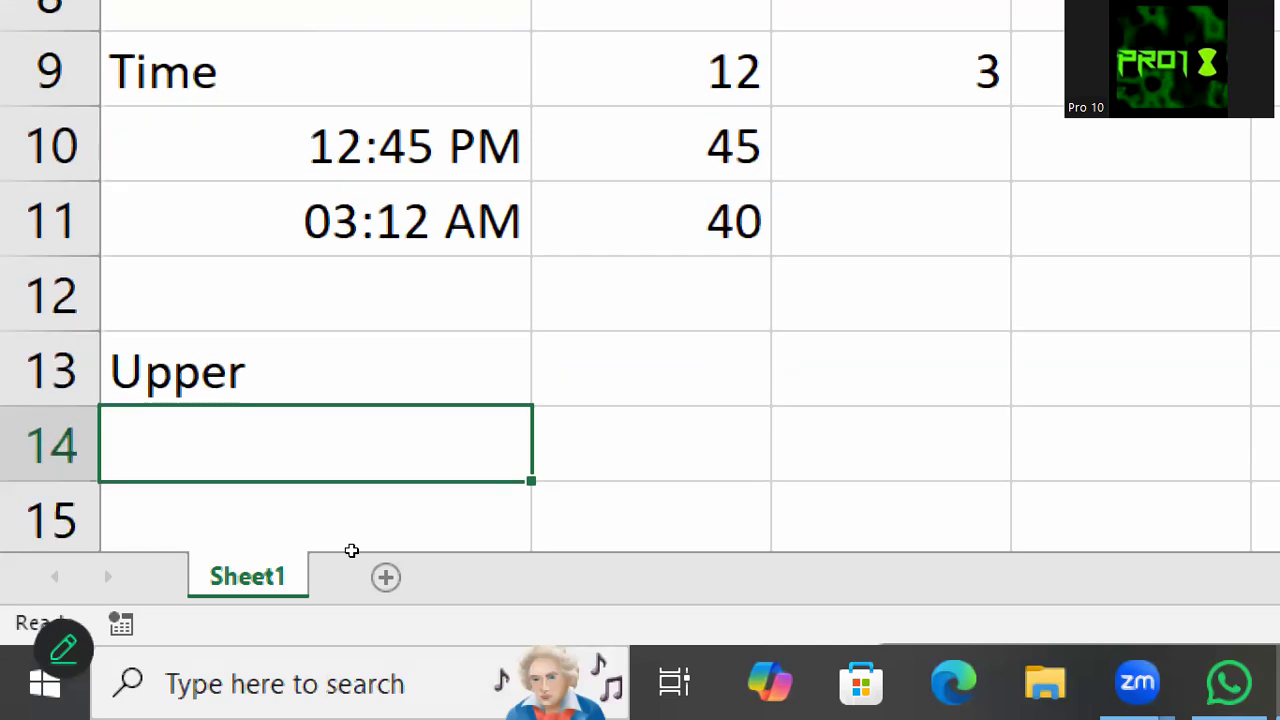
{"action": "key", "text": "Right"}
{"action": "key", "text": "Up"}
{"action": "type", "text": "lakshya"}
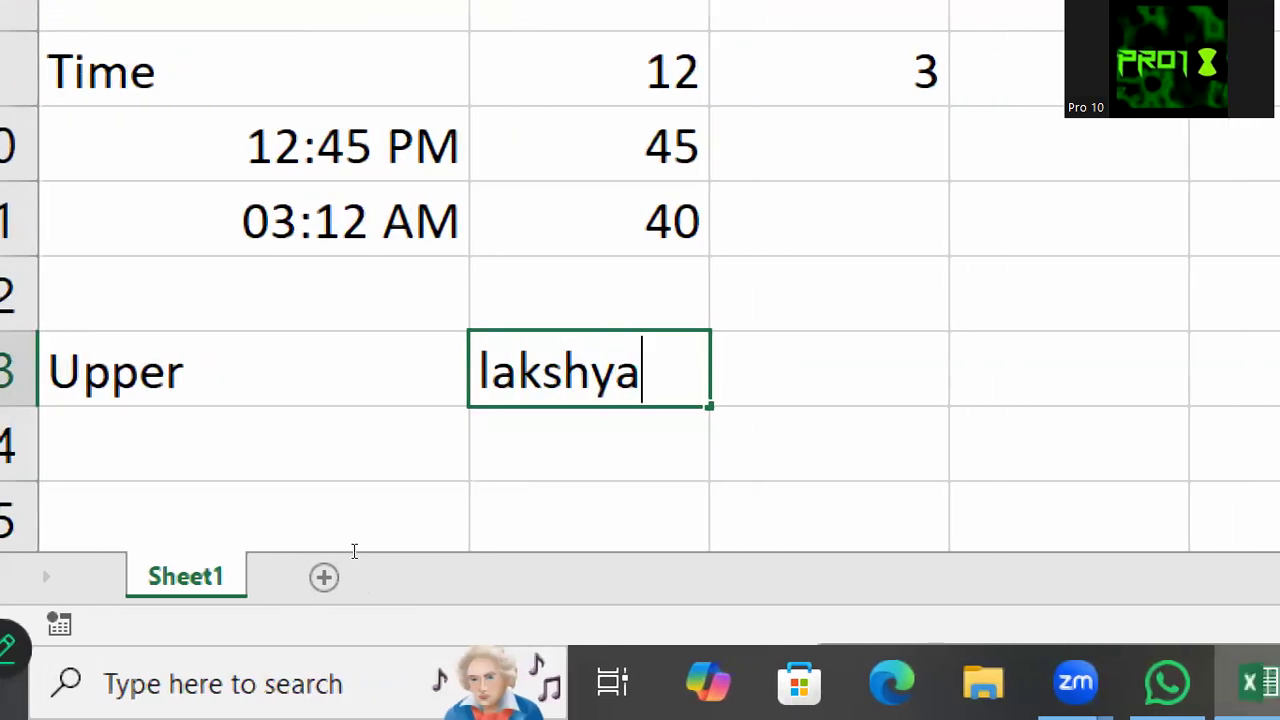
{"action": "key", "text": "Return"}
Step: Convert the name in B13 to capitals in cell A14 with =UPPER(B13)
{"action": "key", "text": "Left"}
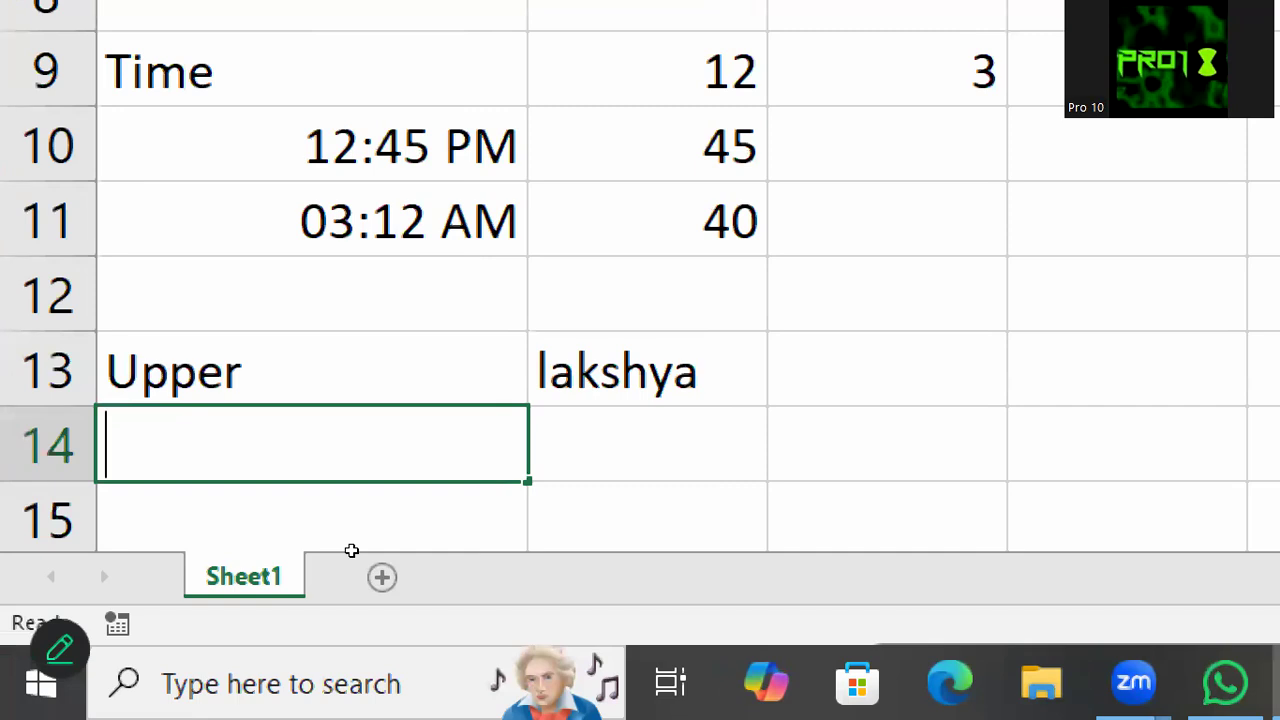
{"action": "type", "text": "=up"}
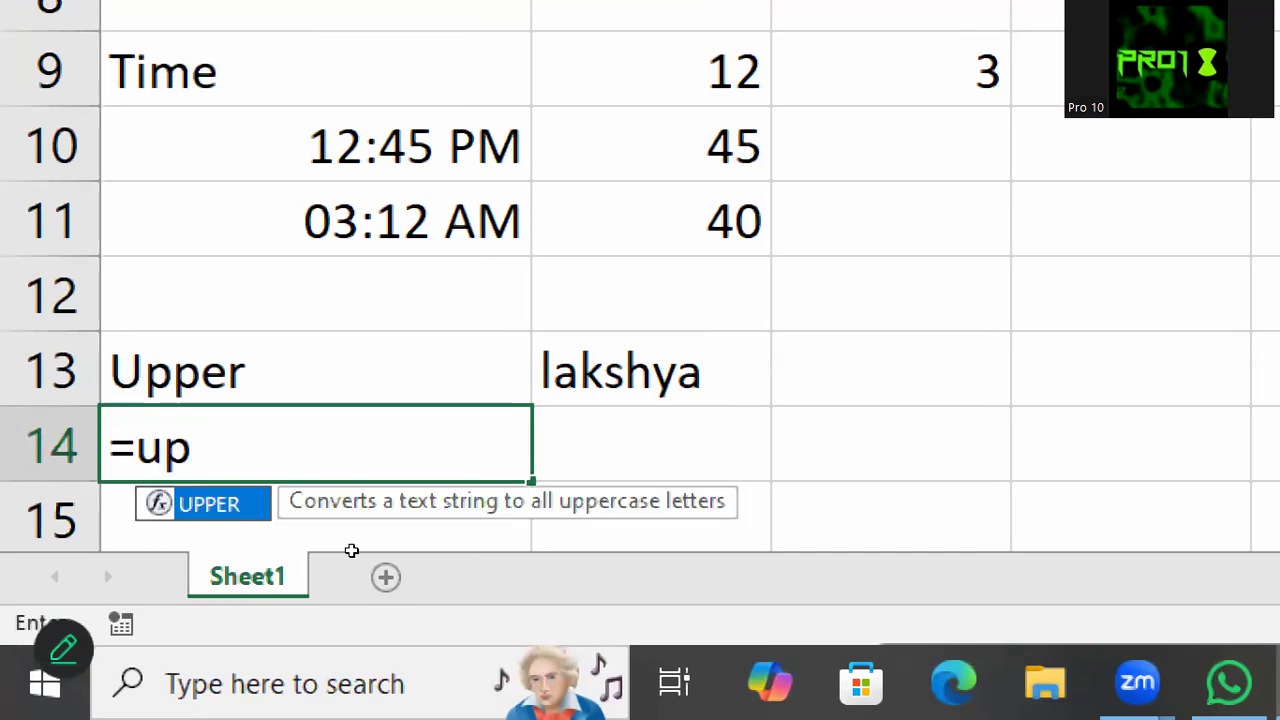
{"action": "key", "text": "Tab"}
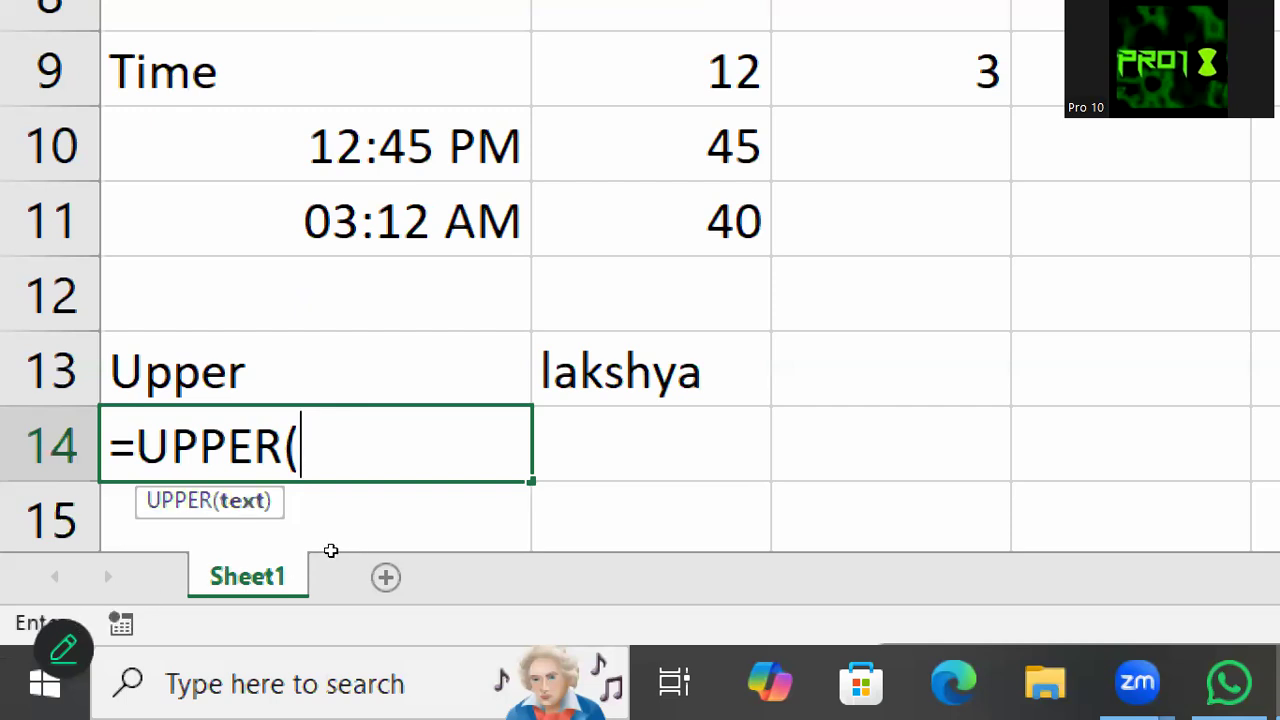
{"action": "key", "text": "Up"}
{"action": "key", "text": "Right"}
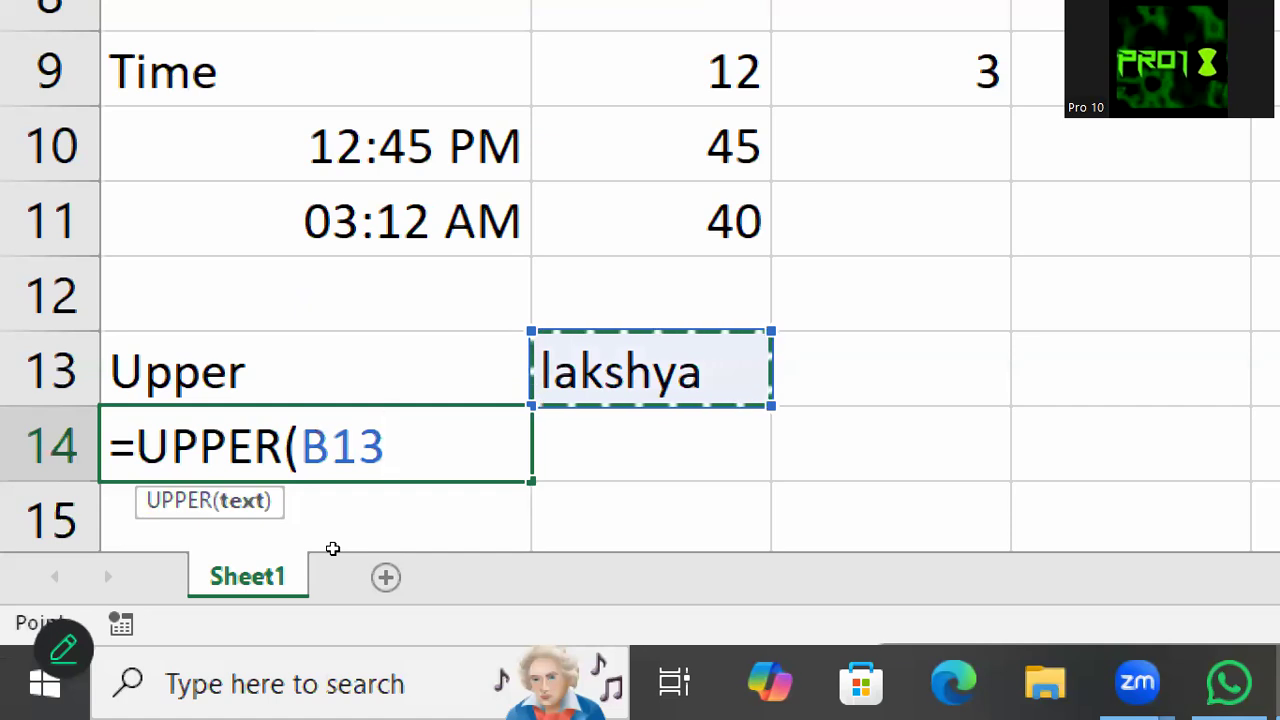
{"action": "type", "text": ")"}
{"action": "key", "text": "Return"}
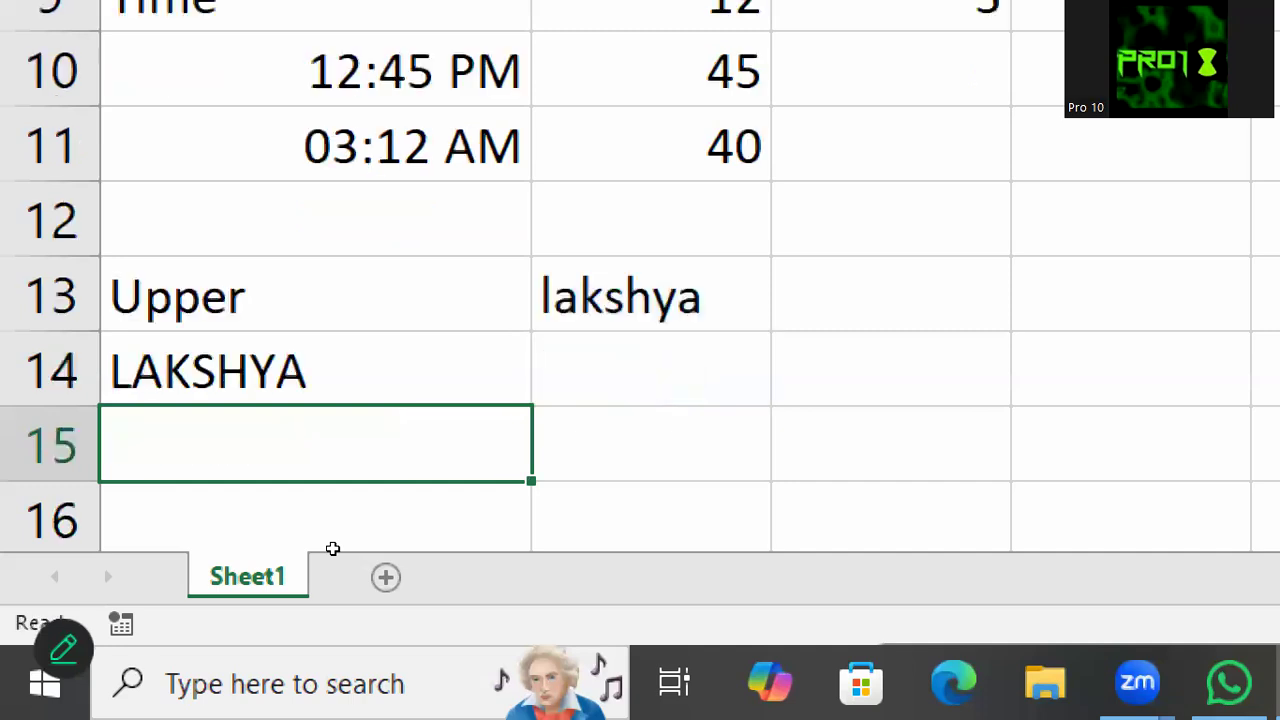
Step: Label cell A16 "Lower" and enter =LOWER(A14) in A17 to convert the capitalised name to lowercase
{"action": "key", "text": "Return"}
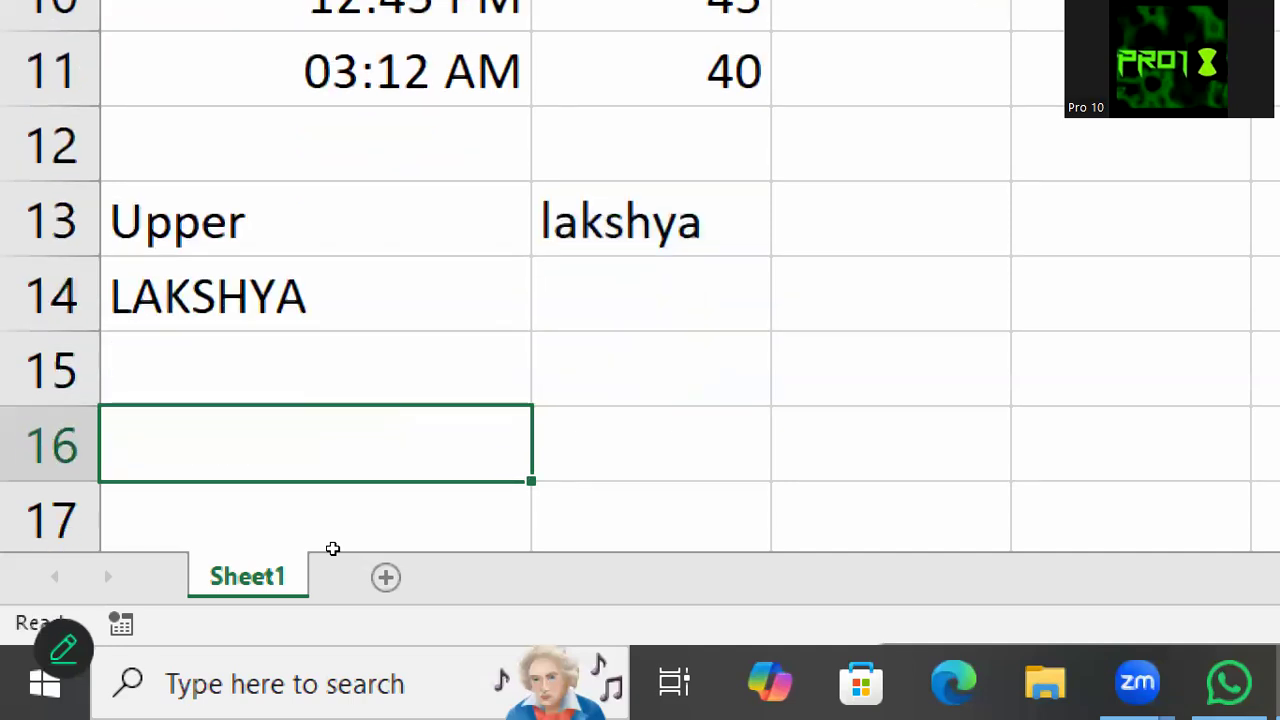
{"action": "type", "text": "Lower"}
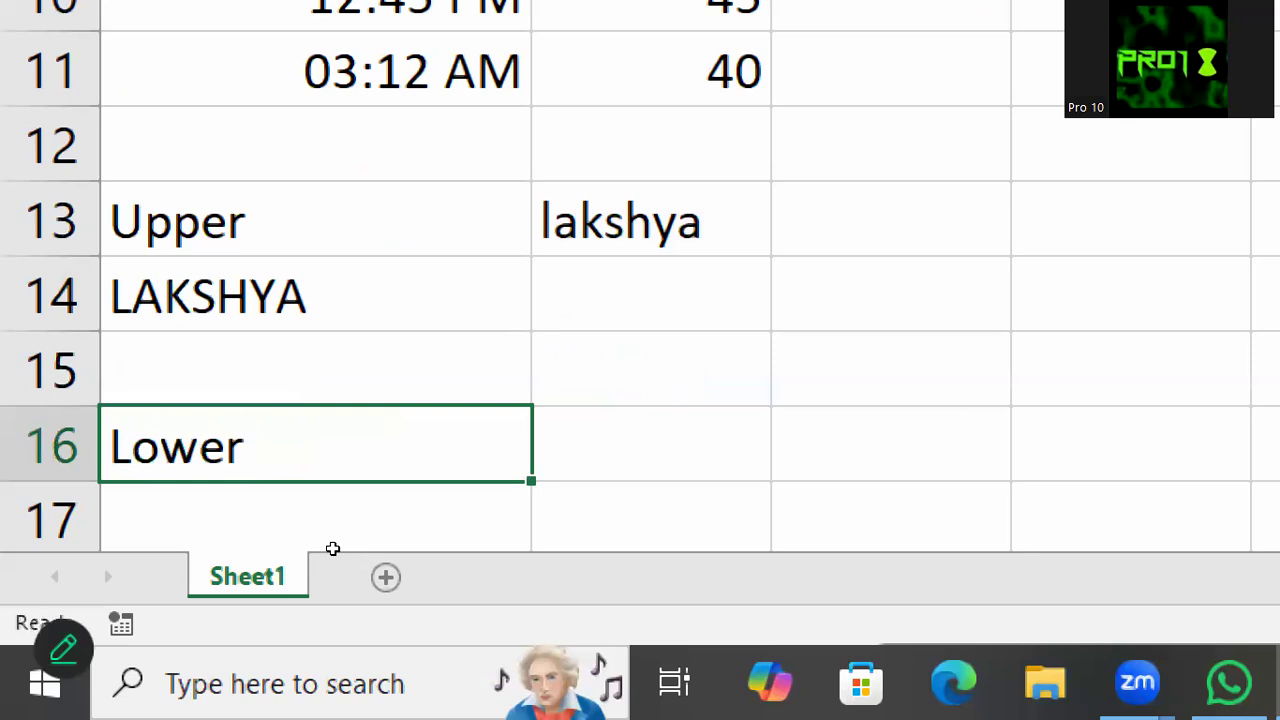
{"action": "key", "text": "Return"}
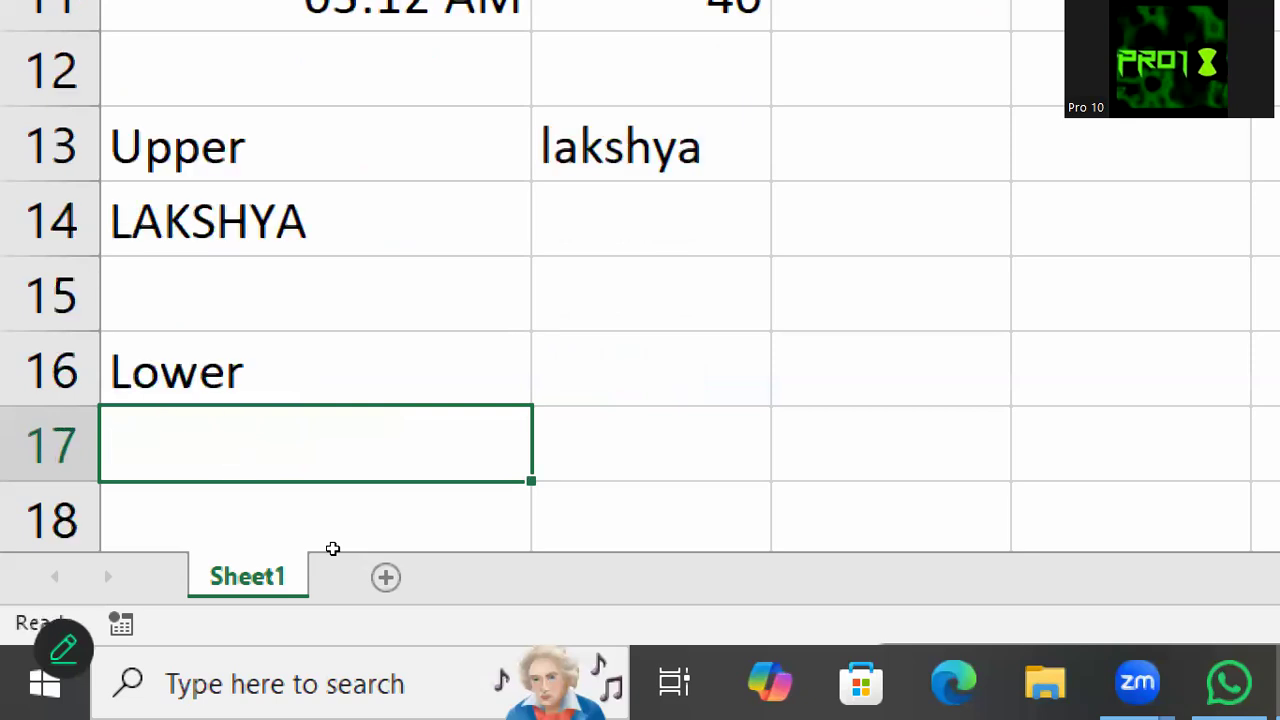
{"action": "type", "text": "=lower"}
{"action": "key", "text": "Tab"}
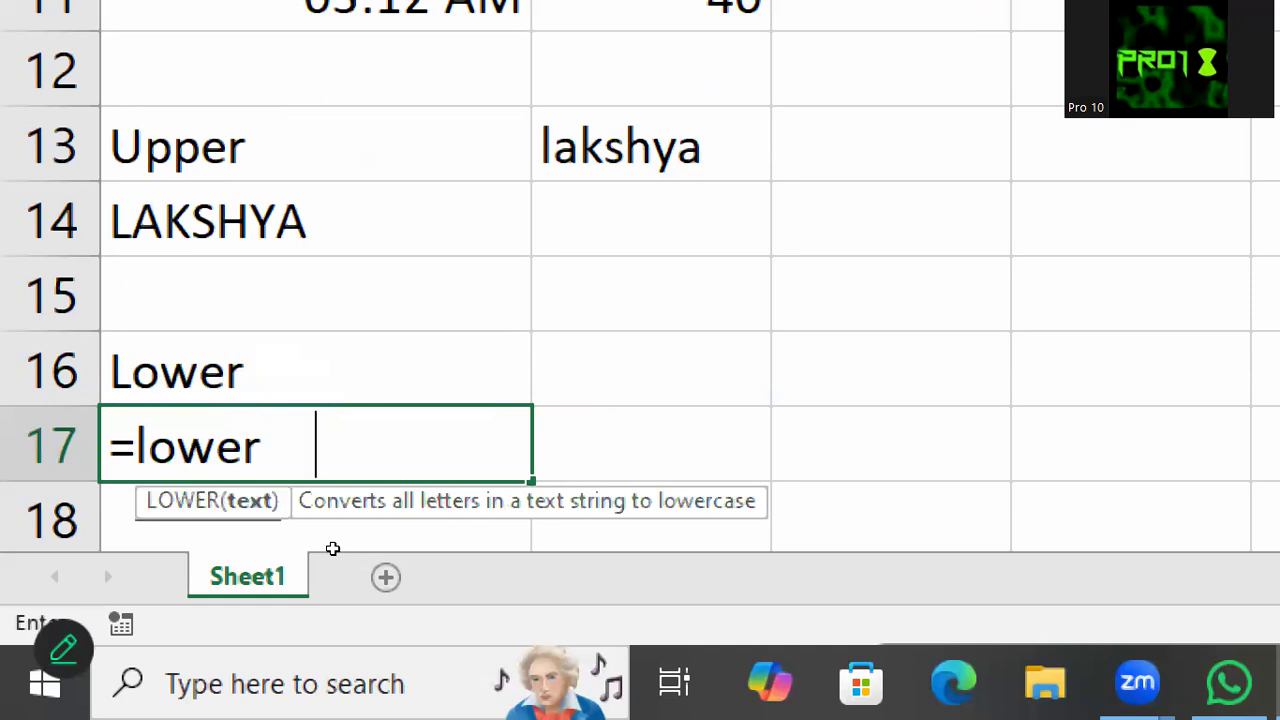
{"action": "key", "text": "Up"}
{"action": "key", "text": "Up"}
{"action": "key", "text": "Up"}
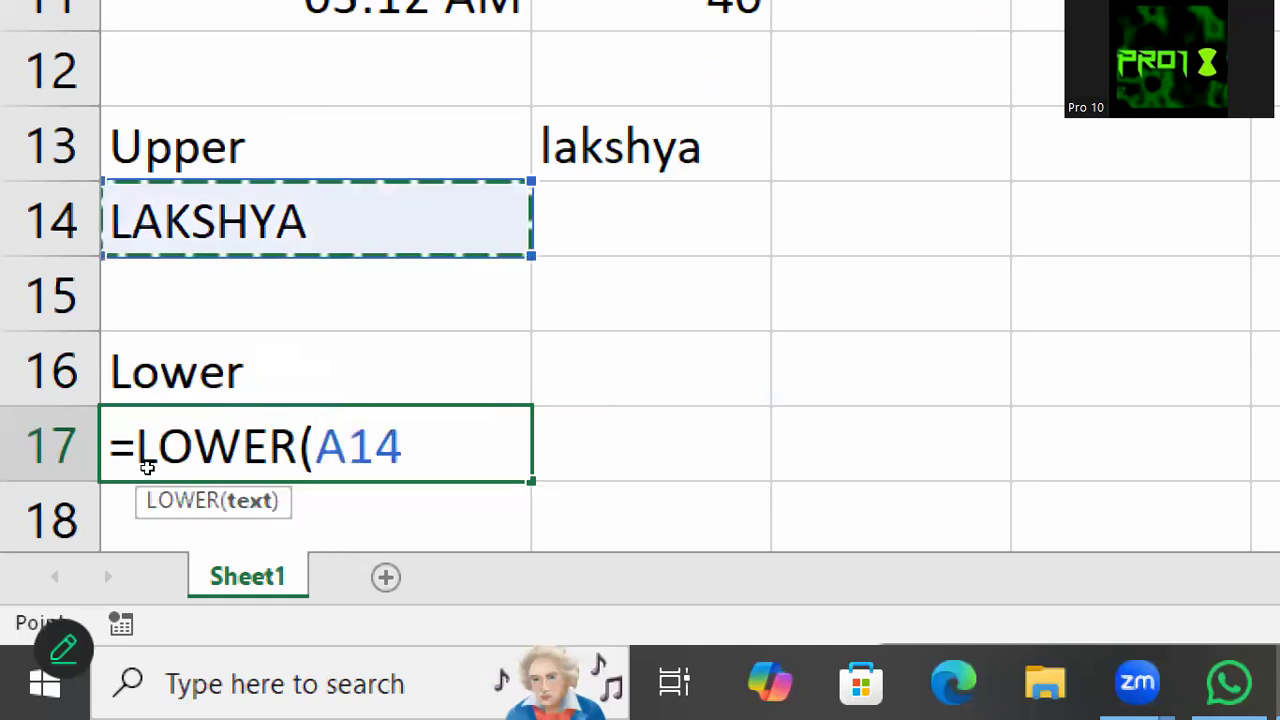
{"action": "type", "text": ")"}
{"action": "key", "text": "Return"}
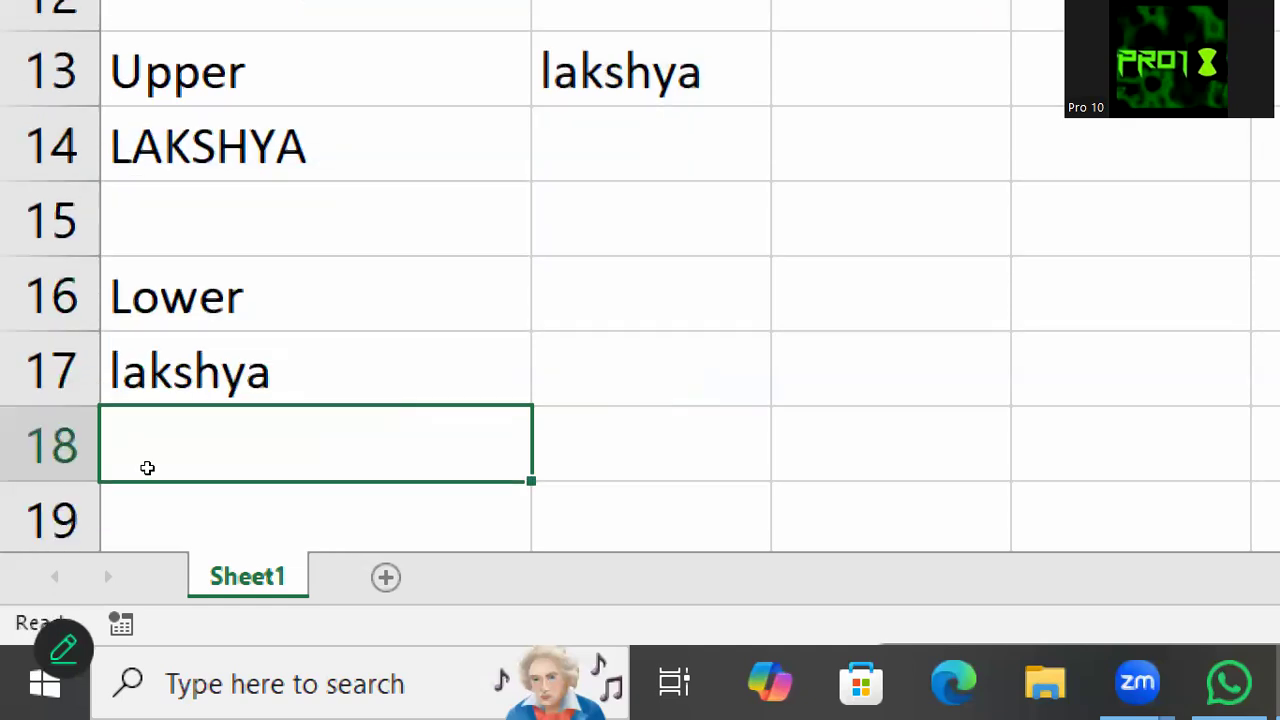
Step: Label cell A19 "Proper" and enter =PROPER(A17) in A20 to capitalise only the name's first letter
{"action": "key", "text": "Return"}
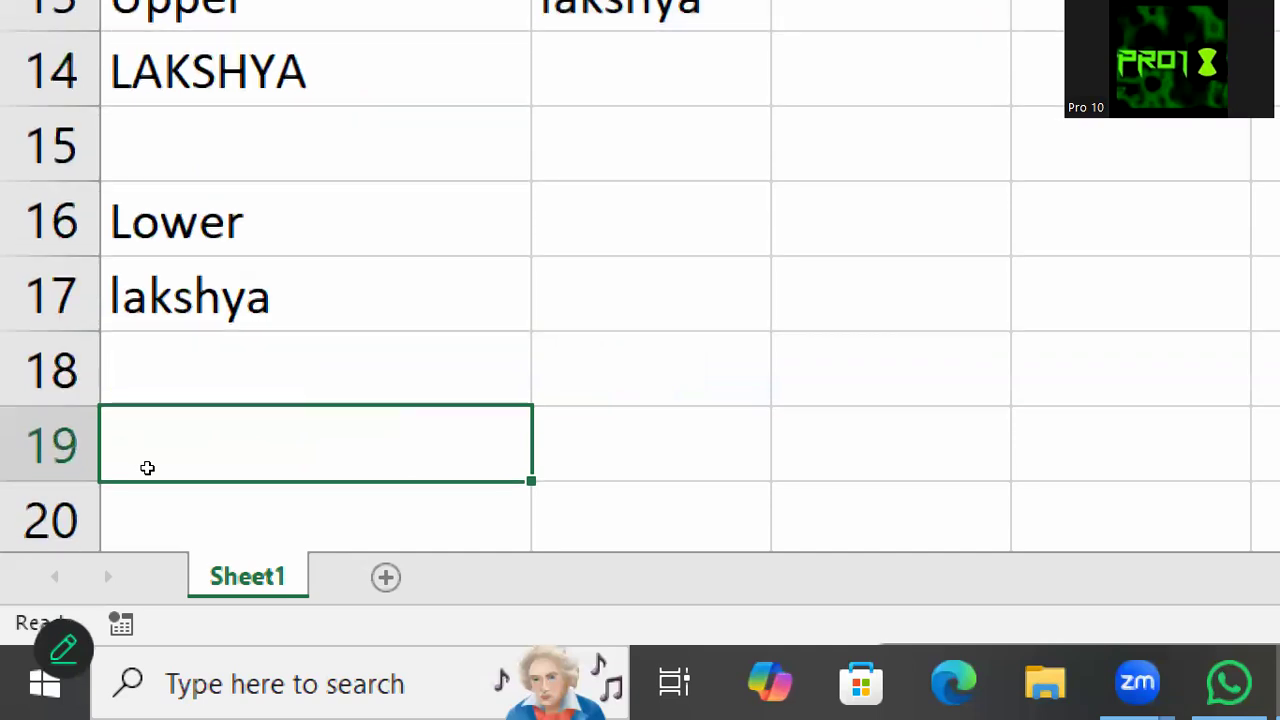
{"action": "type", "text": "Proper"}
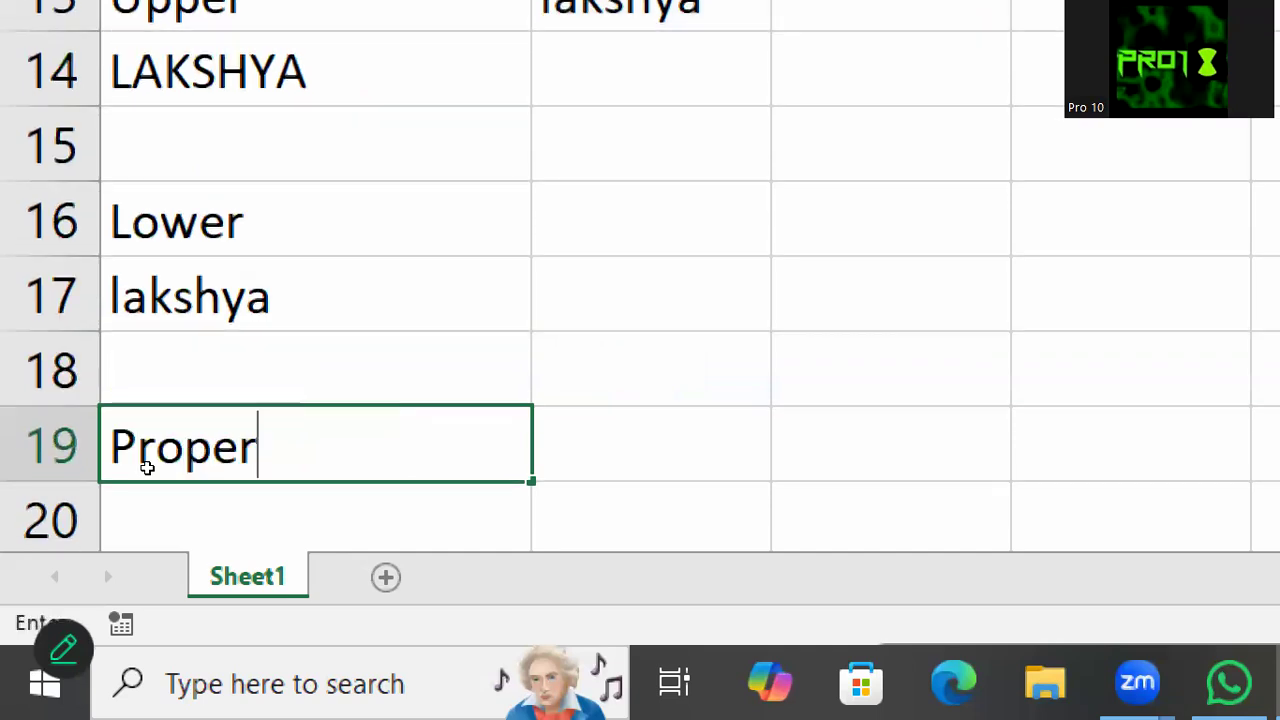
{"action": "key", "text": "Return"}
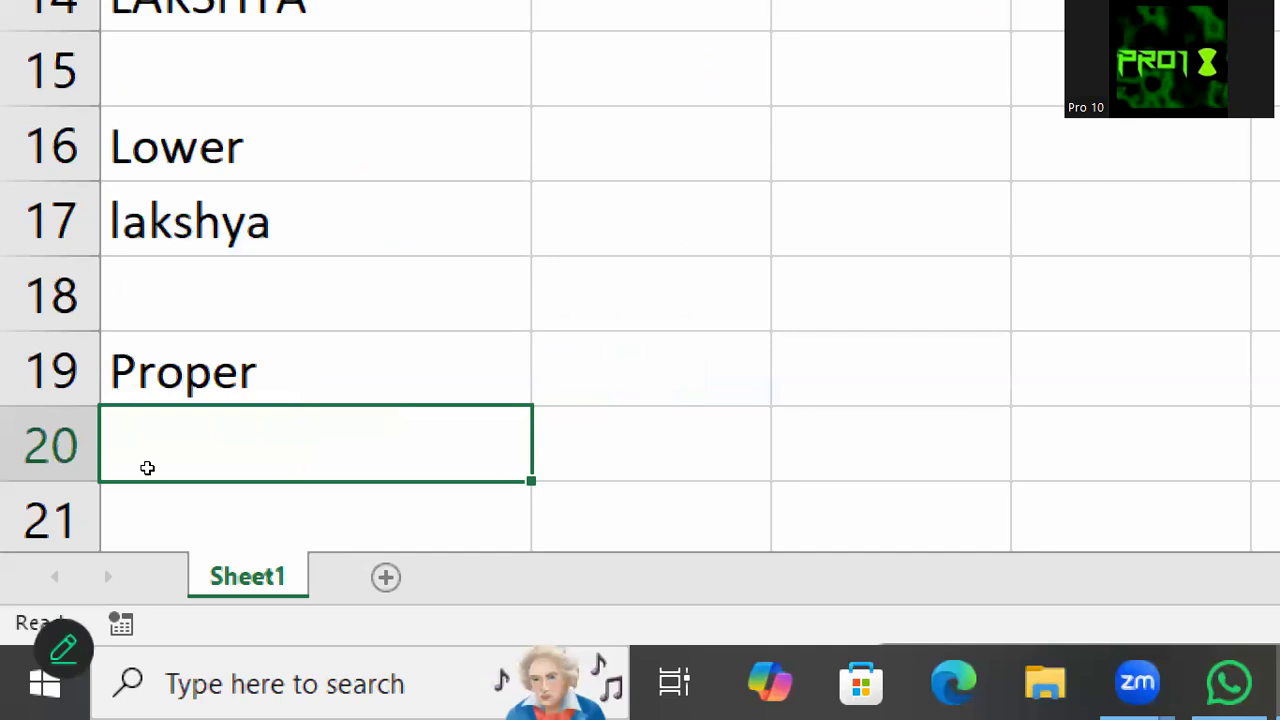
{"action": "type", "text": "=proper"}
{"action": "key", "text": "Tab"}
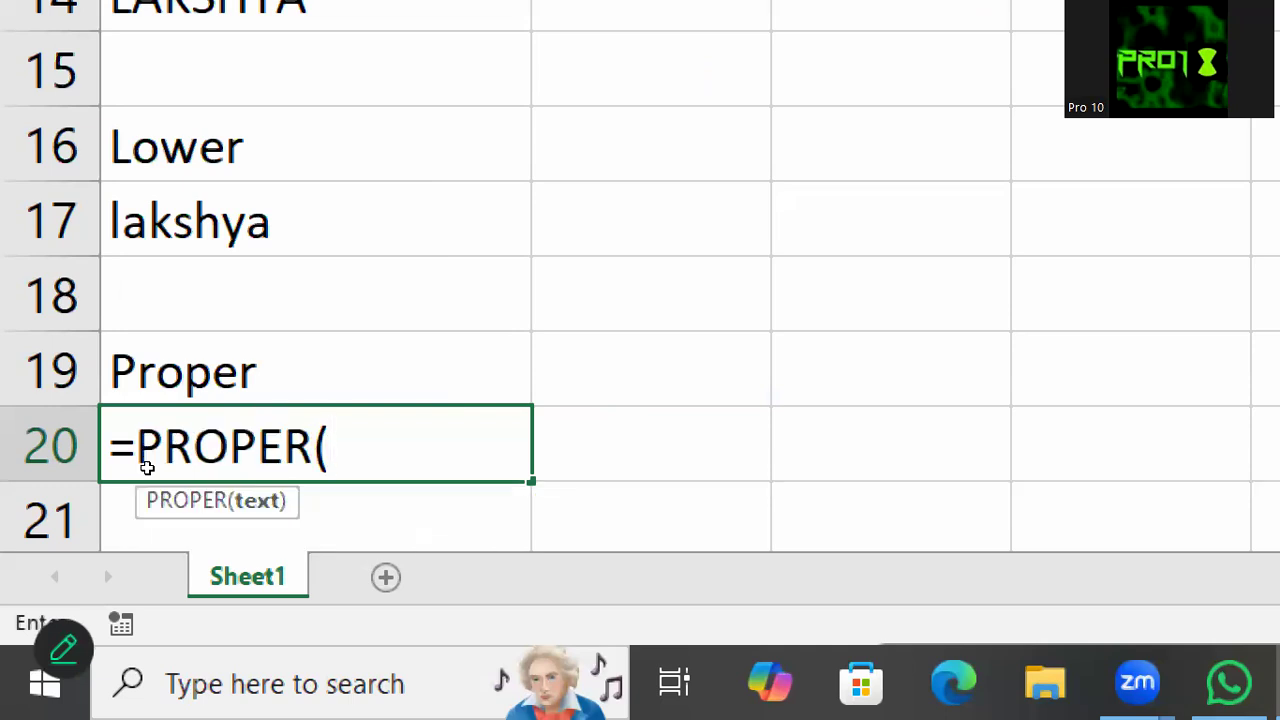
{"action": "key", "text": "Up"}
{"action": "key", "text": "Up"}
{"action": "key", "text": "Up"}
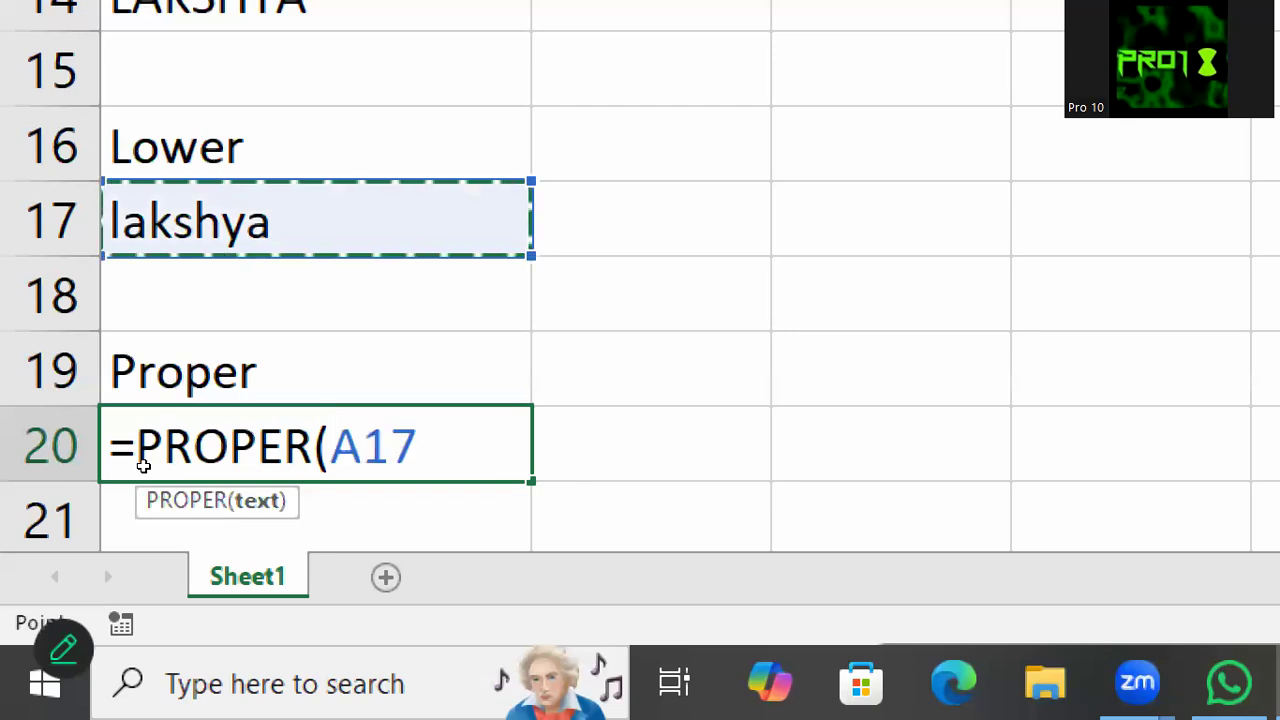
{"action": "type", "text": ")"}
{"action": "key", "text": "Return"}
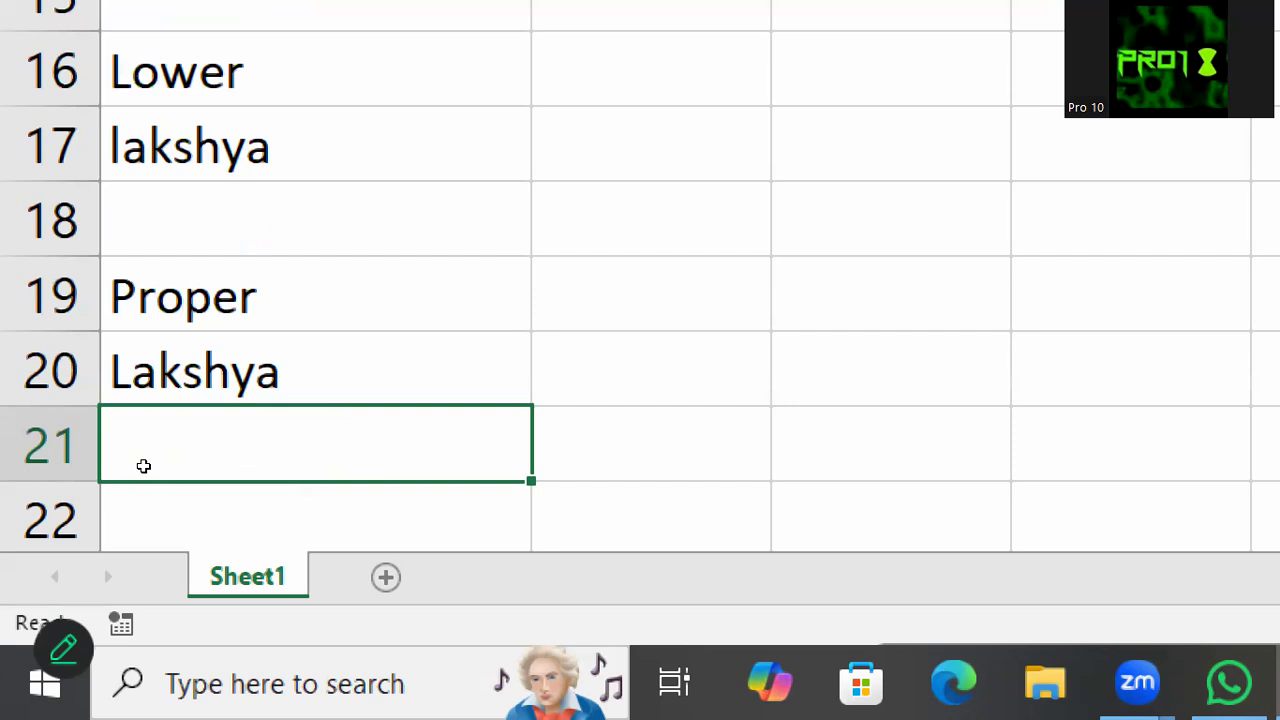
Step: Enter the label "Abs" in cell A22 and its full name "Absolute" in A23
{"action": "key", "text": "Return"}
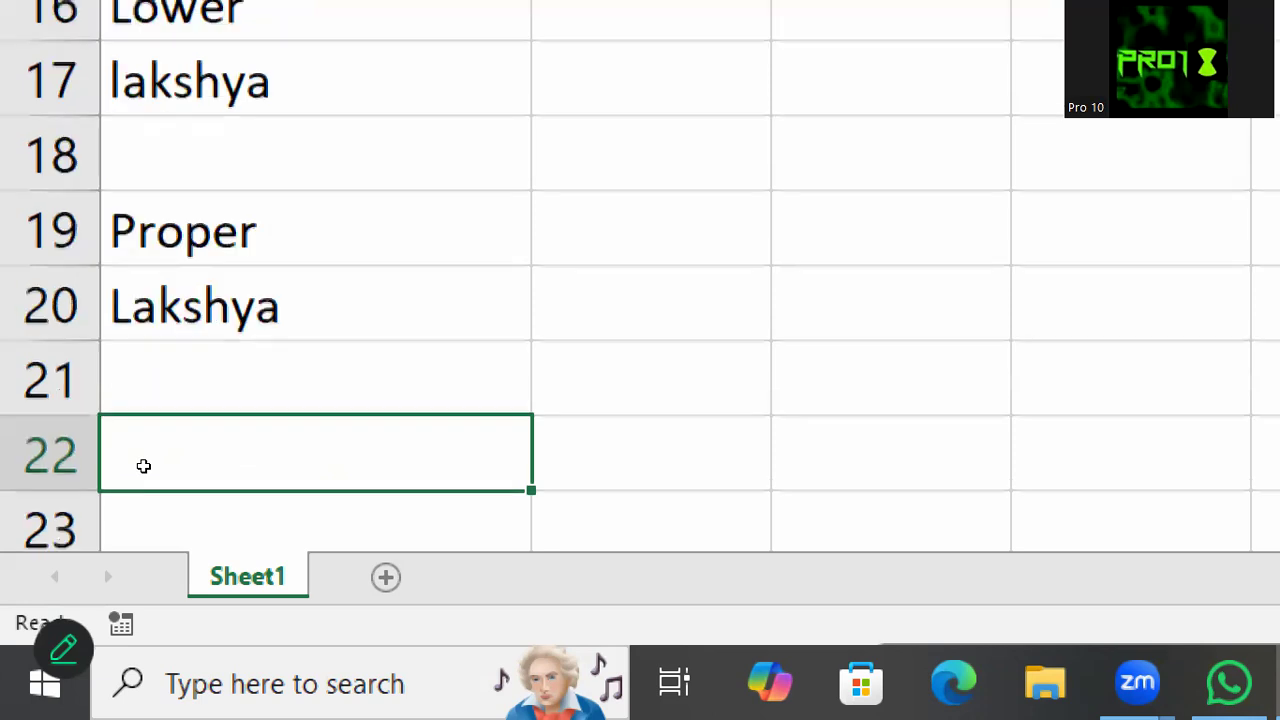
{"action": "type", "text": "Abs"}
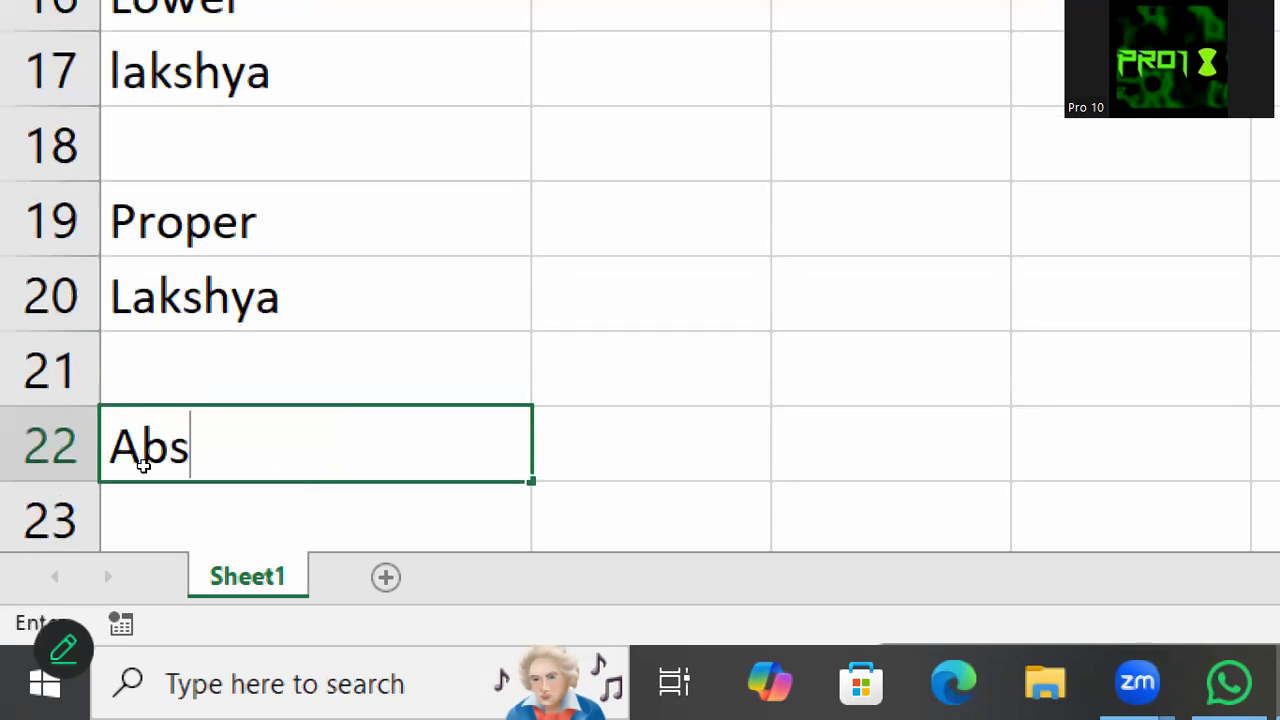
{"action": "key", "text": "Return"}
{"action": "type", "text": "Absolut"}
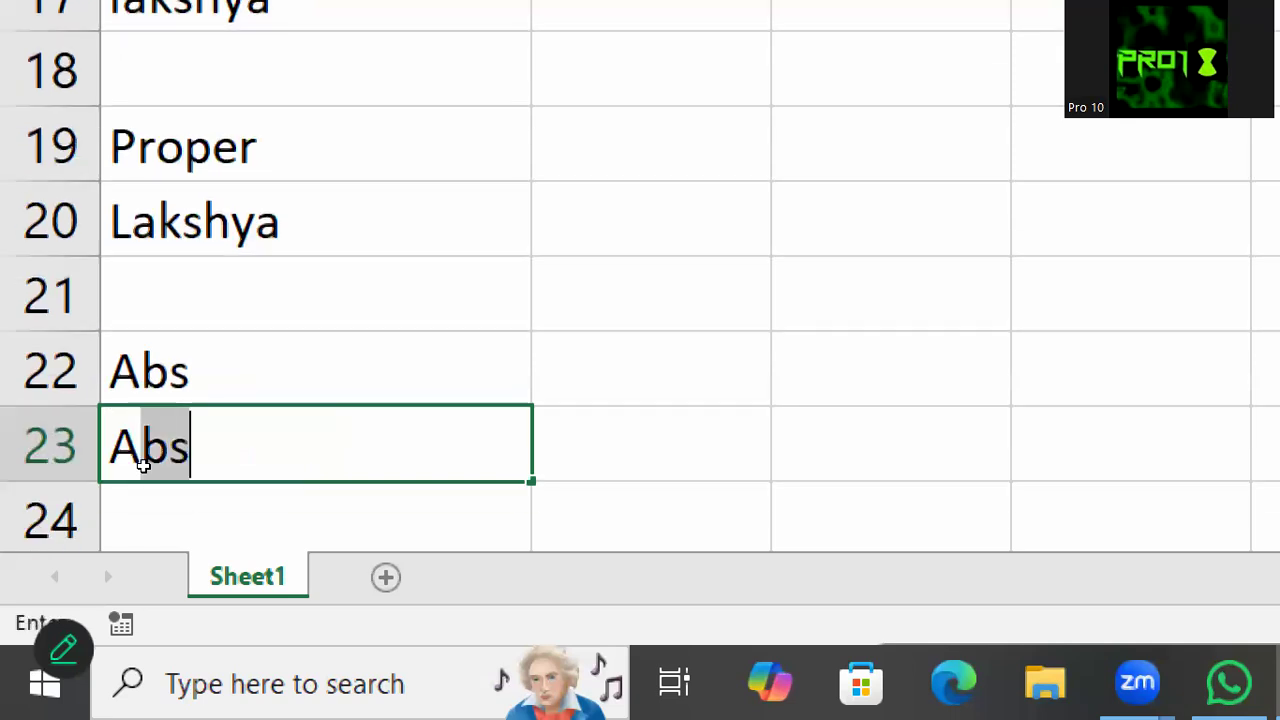
{"action": "type", "text": "e"}
Step: Describe the function in cell B23 with the text "It changes negative value into positive"
{"action": "key", "text": "Tab"}
{"action": "type", "text": "It chan"}
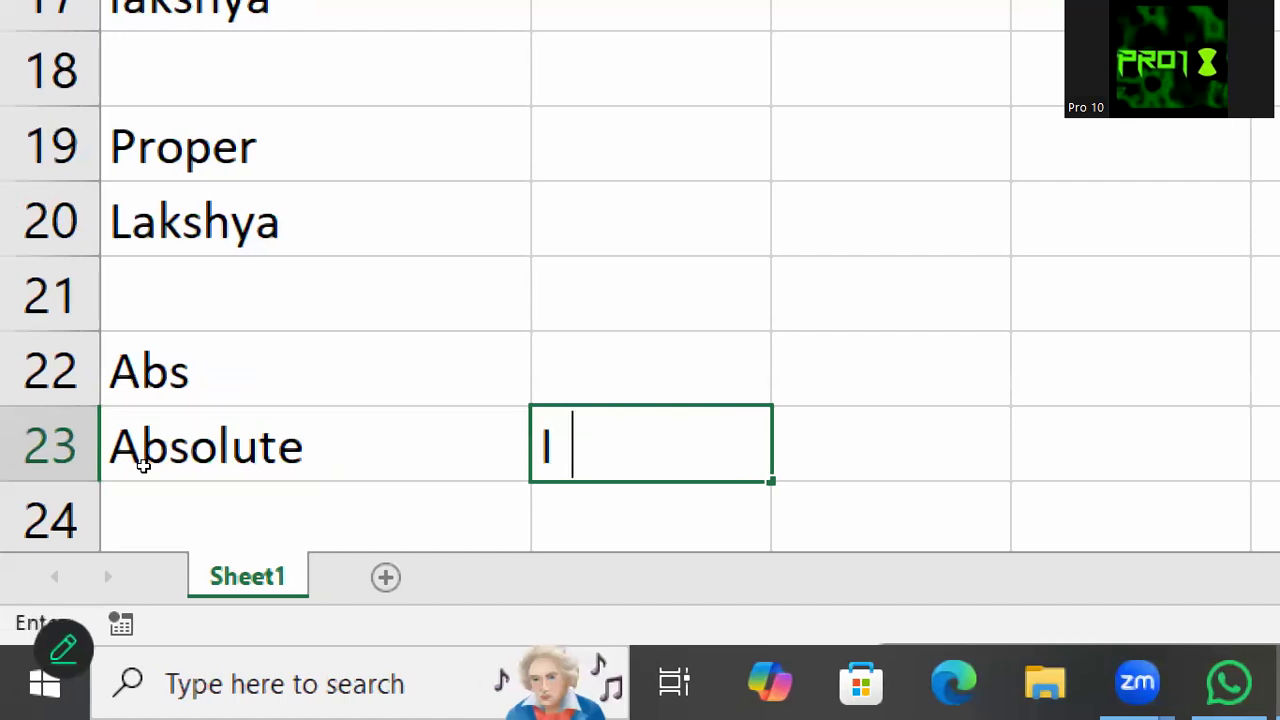
{"action": "type", "text": "ges ne"}
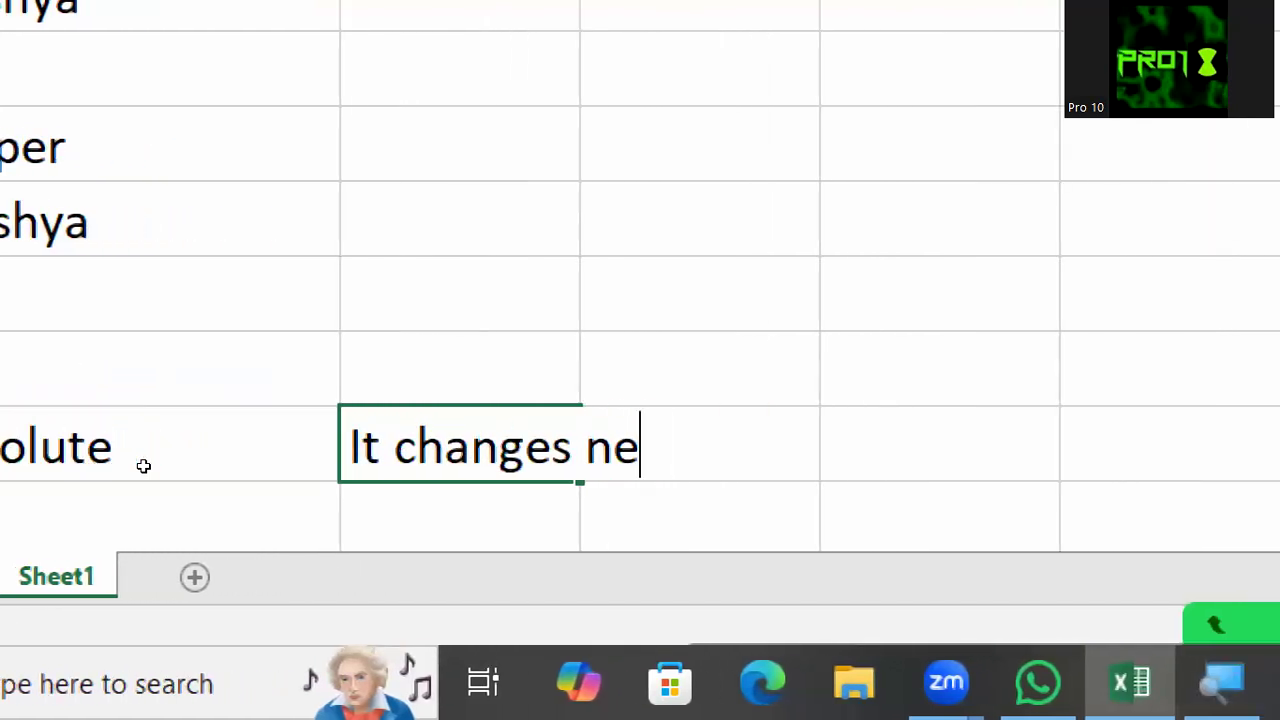
{"action": "type", "text": "gative val"}
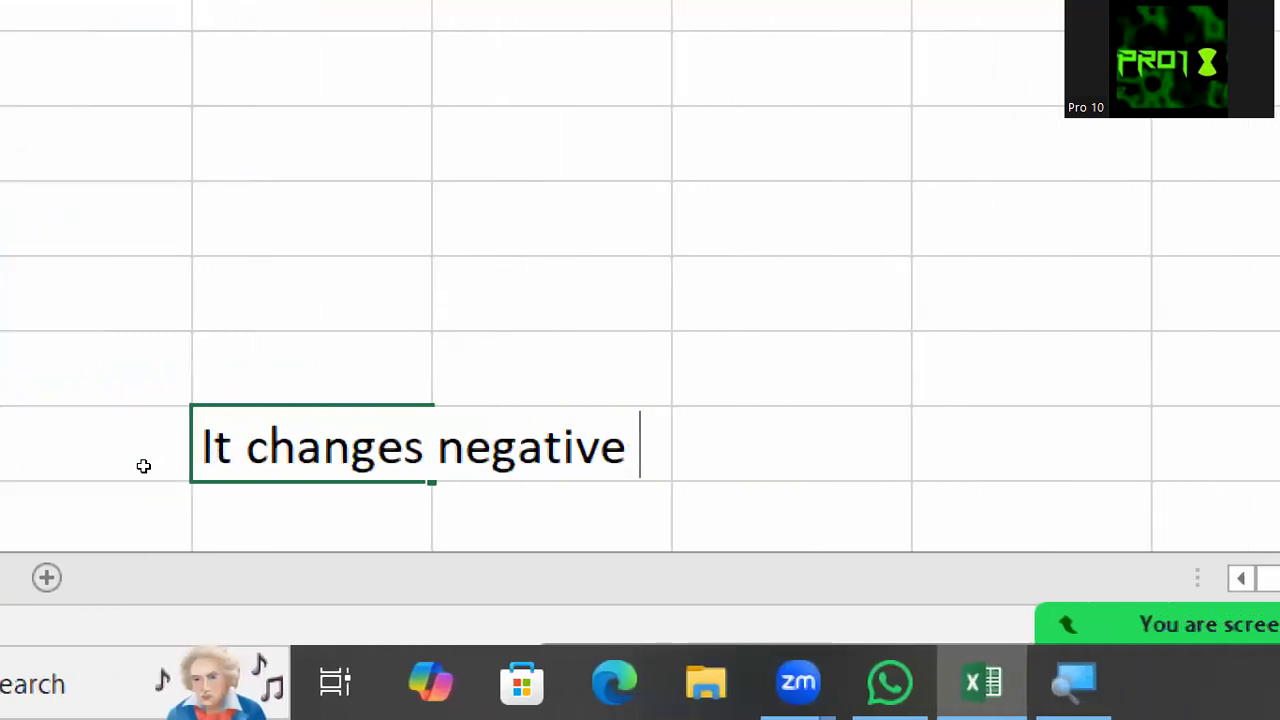
{"action": "type", "text": "ue into "}
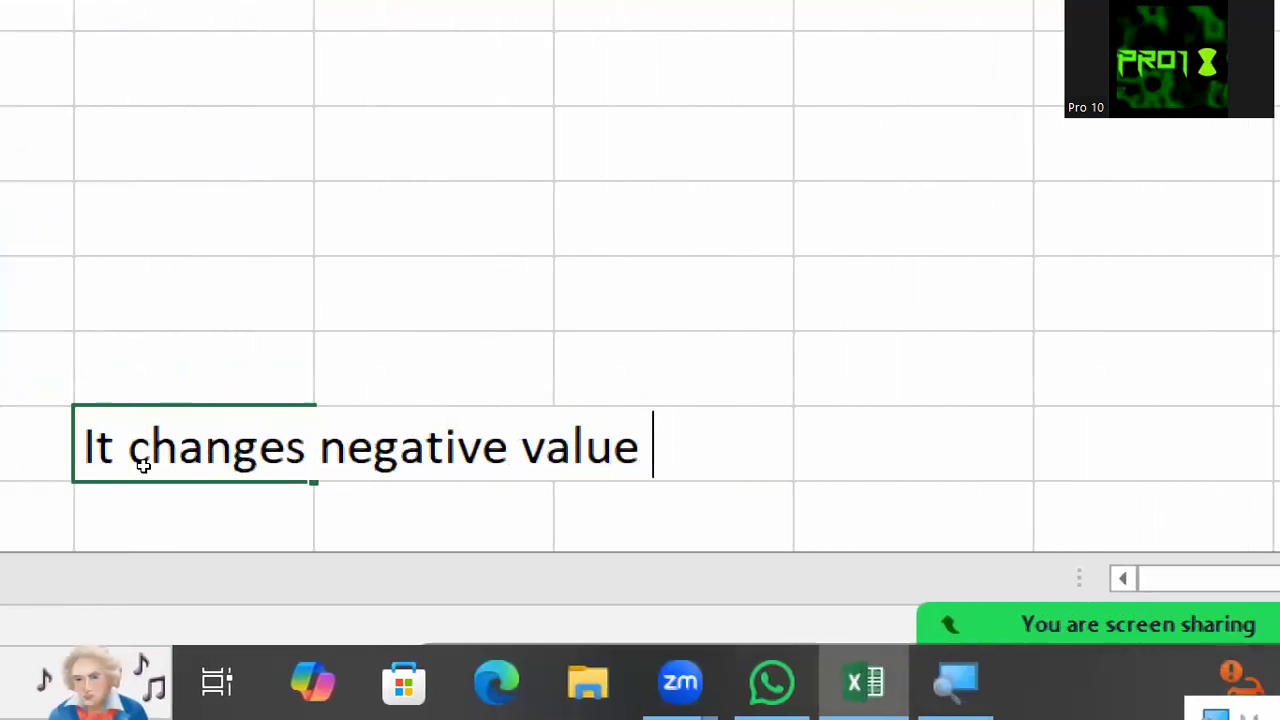
{"action": "type", "text": "positive"}
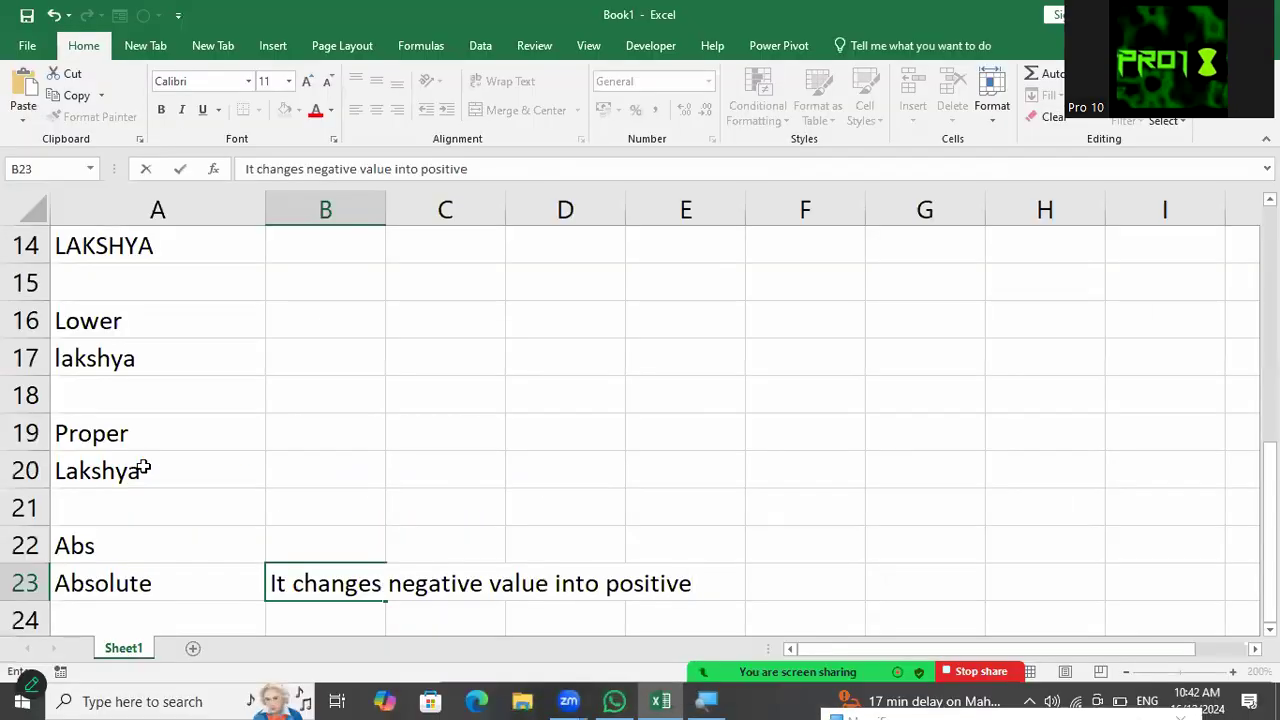
{"action": "key", "text": "Return"}
Step: Enter the sample value -9 in cell B24, below the Absolute description
{"action": "key", "text": "Down"}
{"action": "key", "text": "Down"}
{"action": "key", "text": "Left"}
{"action": "key", "text": "Down"}
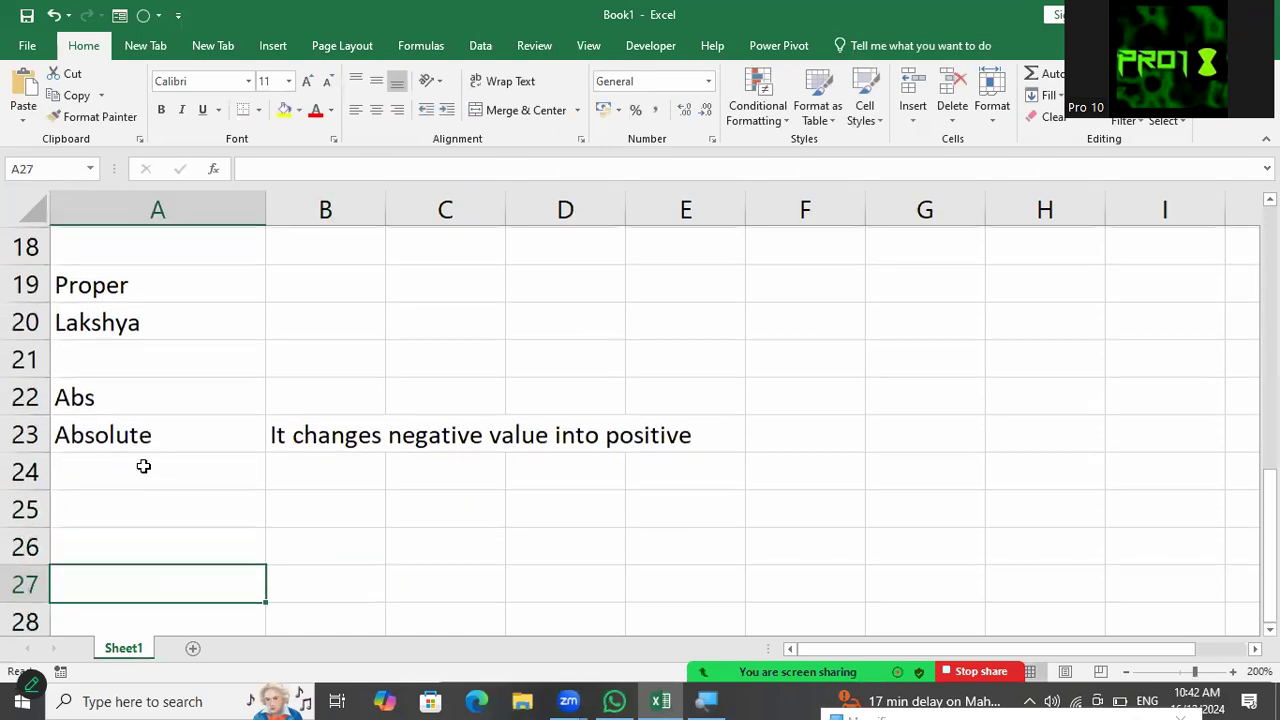
{"action": "key", "text": "Up"}
{"action": "key", "text": "Up"}
{"action": "key", "text": "Up"}
{"action": "key", "text": "Right"}
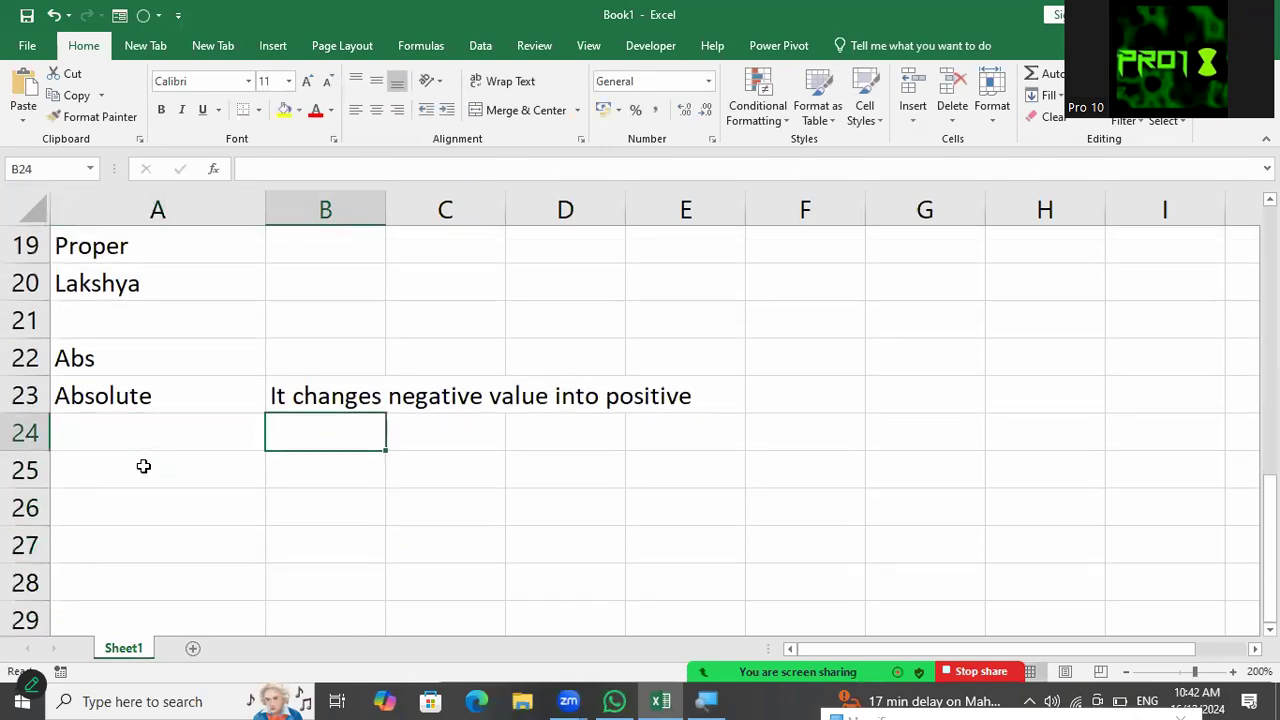
{"action": "type", "text": "-9"}
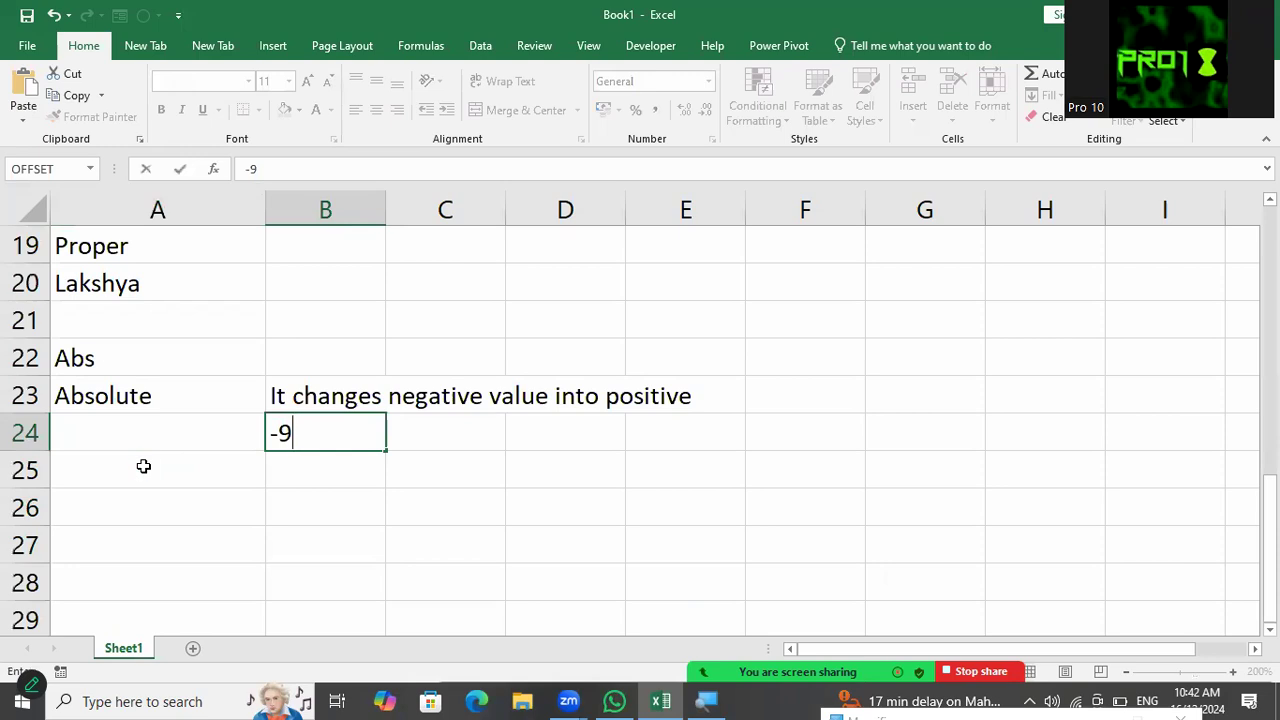
{"action": "key", "text": "Left"}
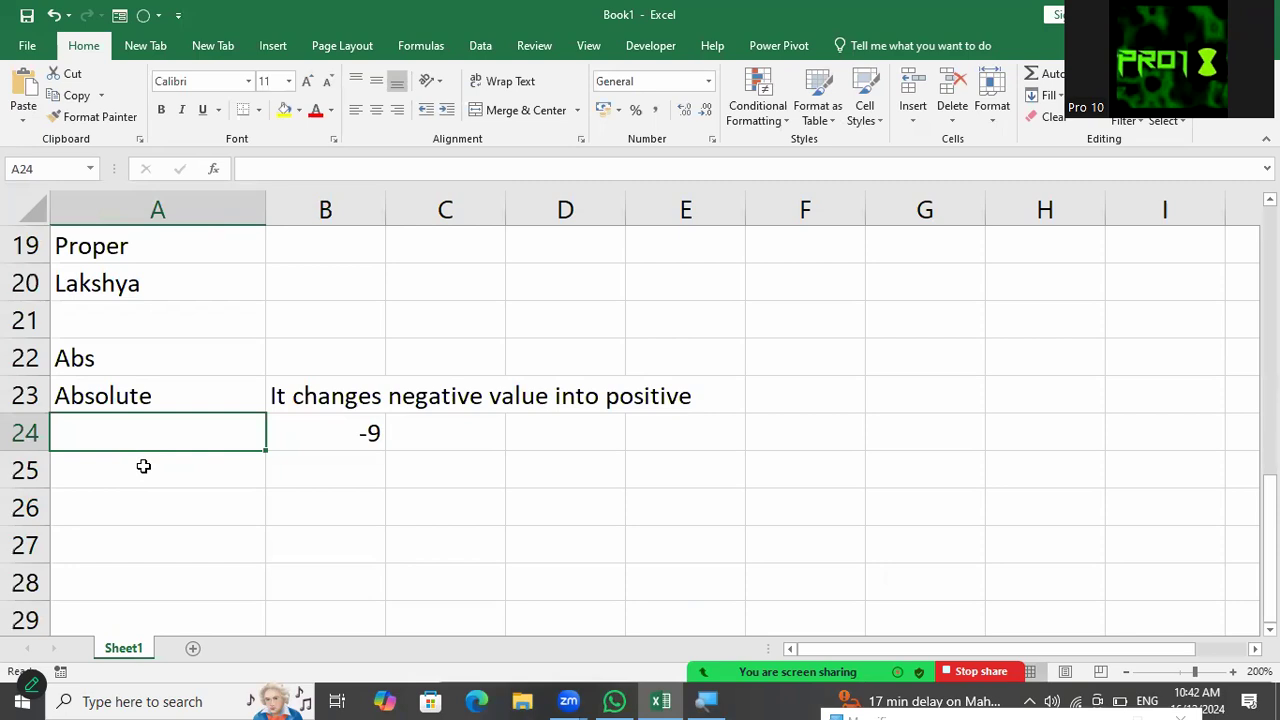
Step: Convert the sample number in B24 to its absolute value in cell A24 with =ABS(B24)
{"action": "type", "text": "=abs"}
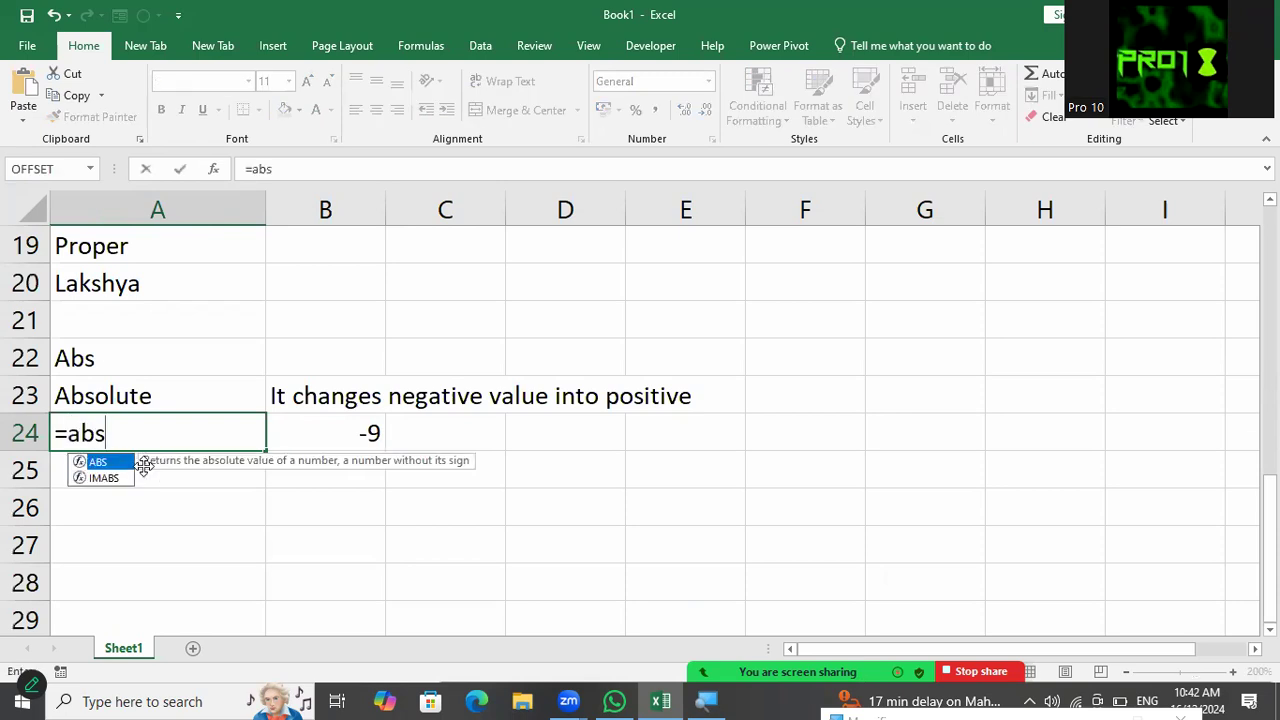
{"action": "key", "text": "Tab"}
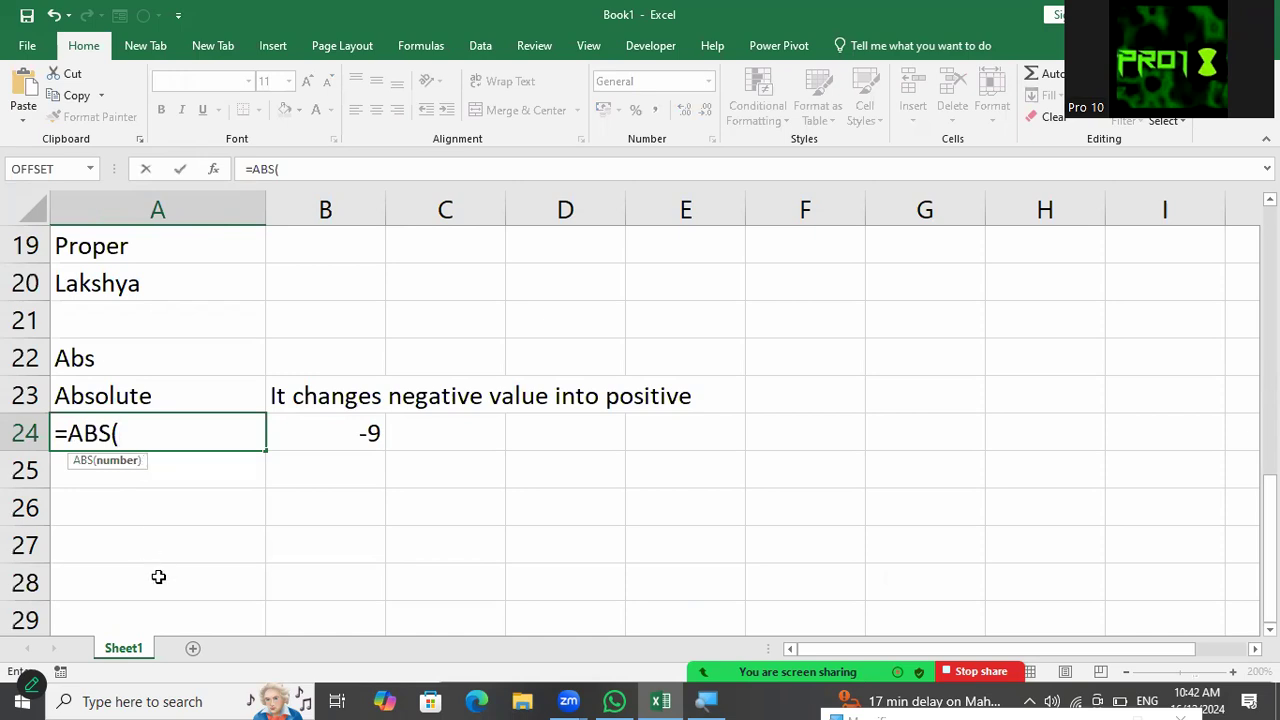
{"action": "left_click", "coordinate": [347, 439]}
{"action": "type", "text": ")"}
{"action": "key", "text": "Return"}
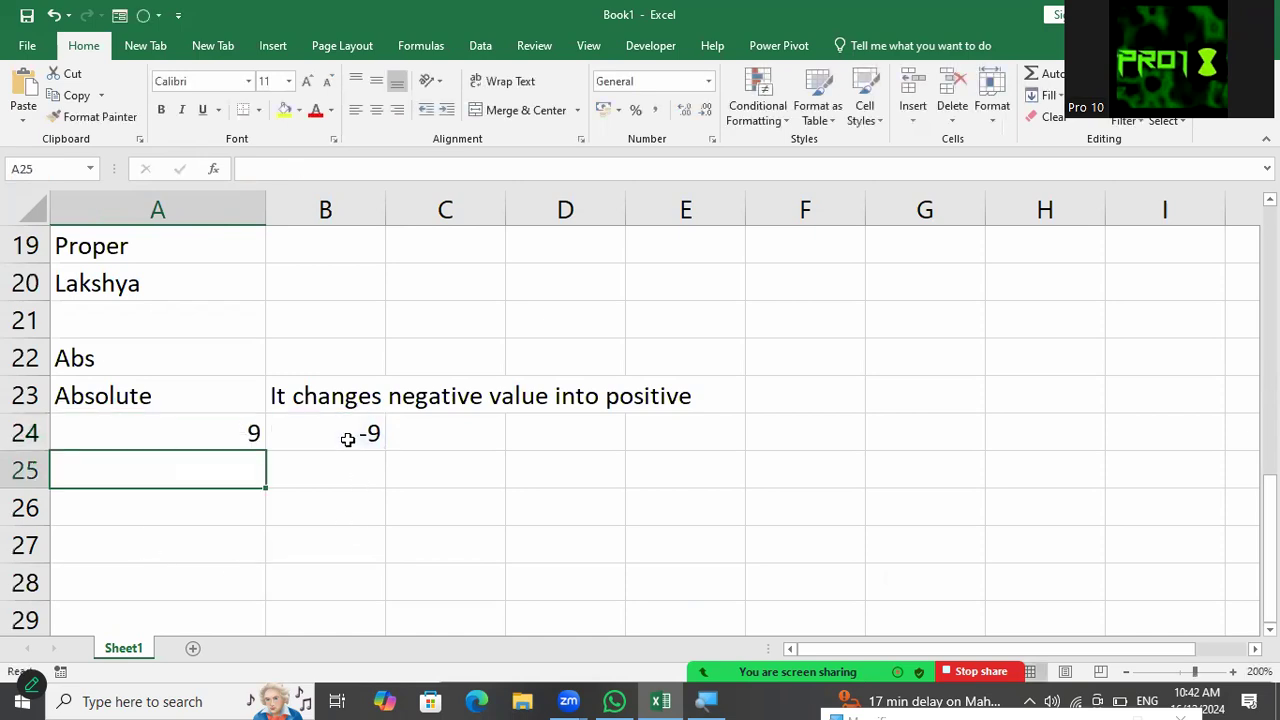
Step: Label cell A26 "Sign" and enter the note "It gives -1 when we pass negative value" in B26
{"action": "key", "text": "Return"}
{"action": "type", "text": "Sign"}
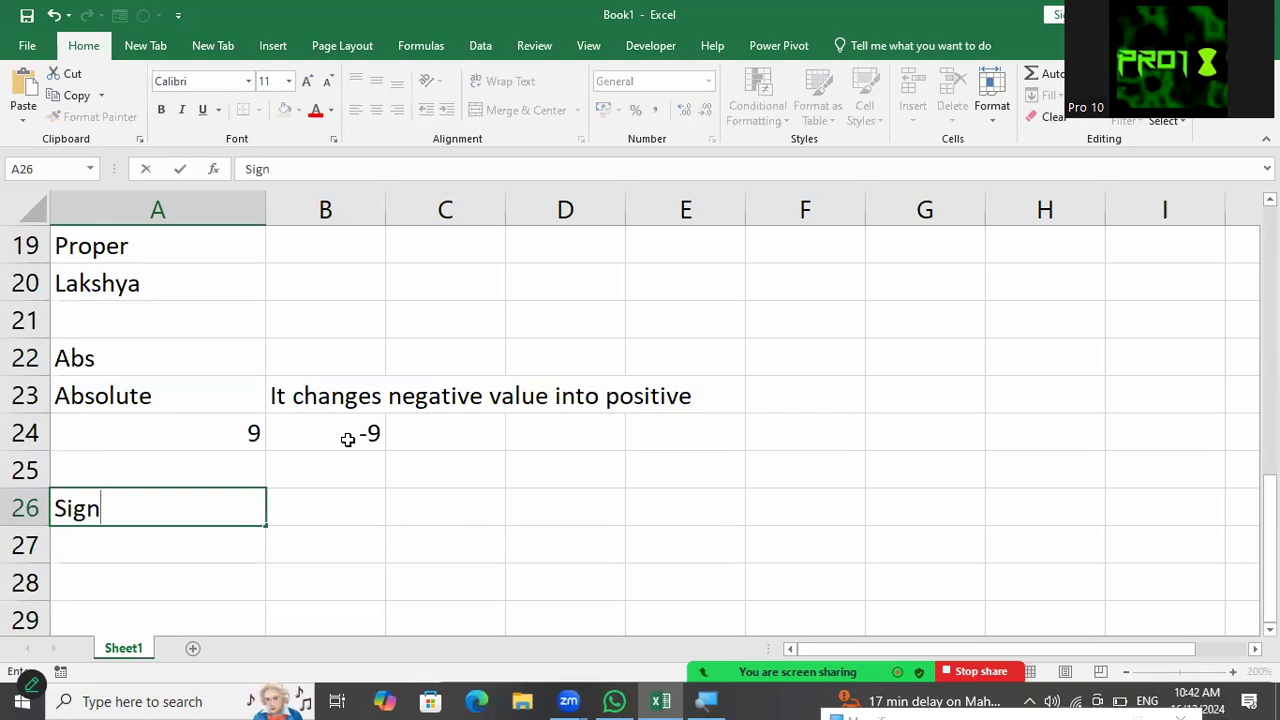
{"action": "key", "text": "Tab"}
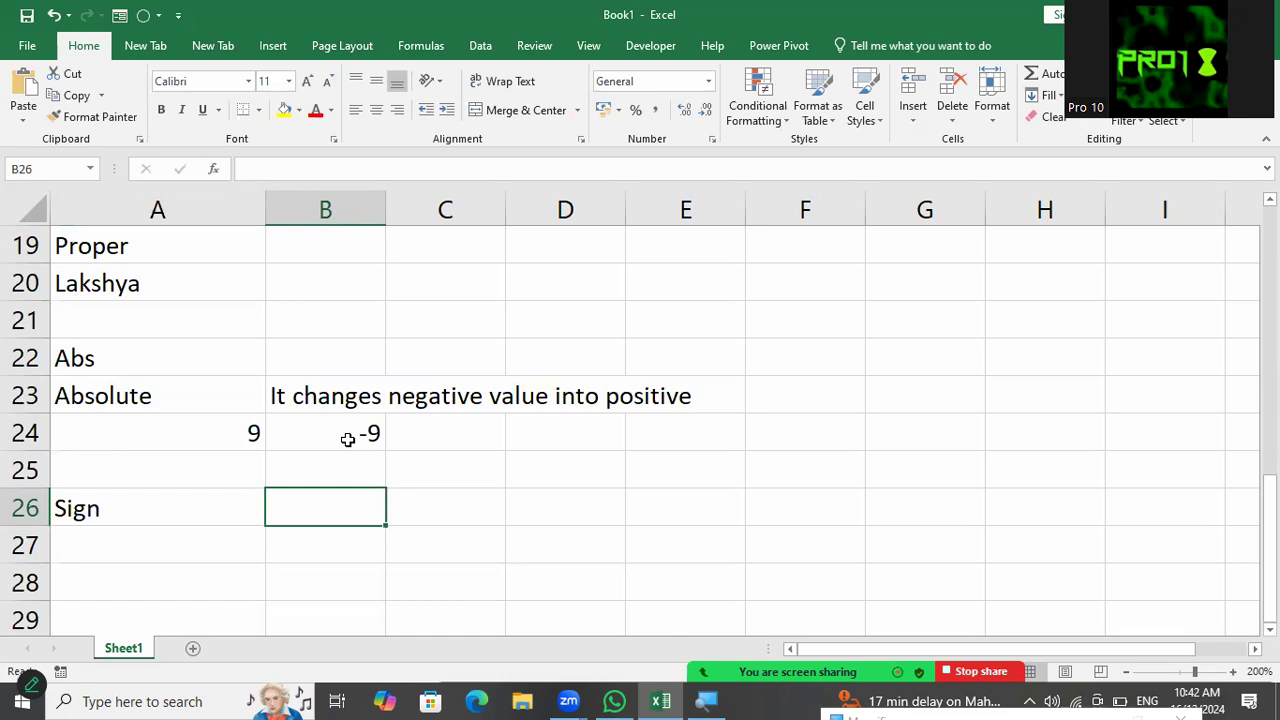
{"action": "type", "text": "It giv"}
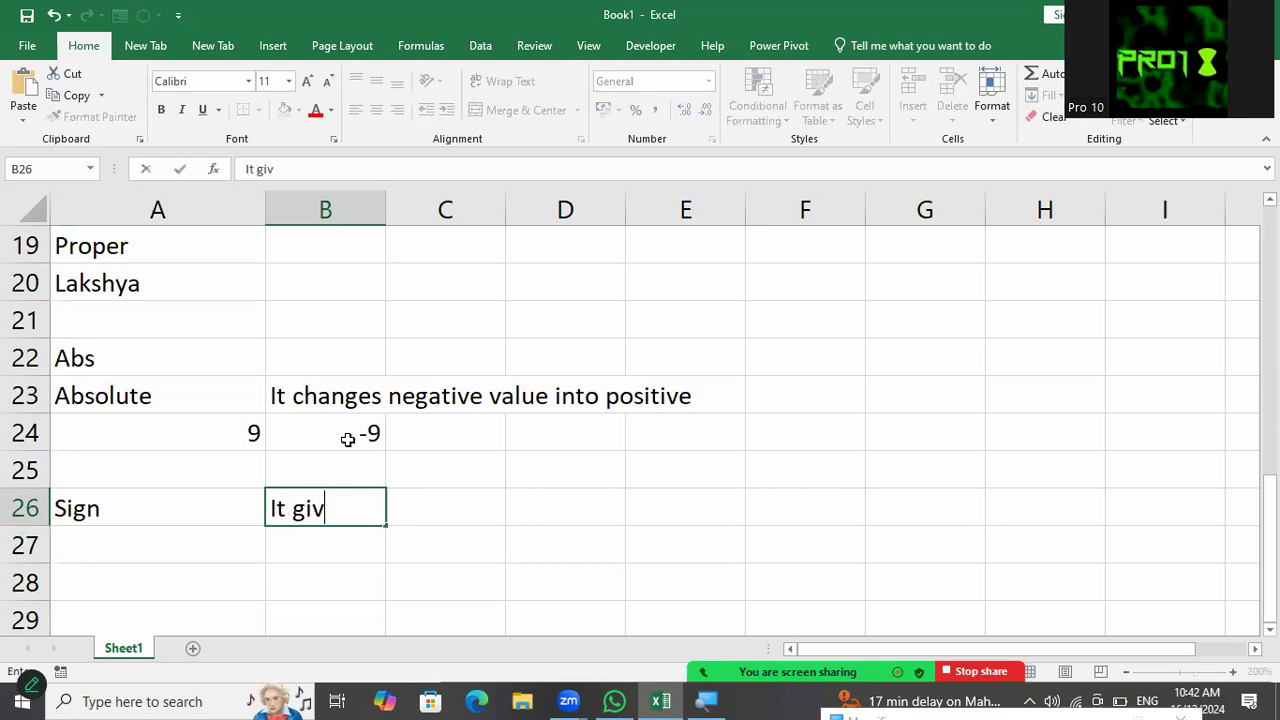
{"action": "type", "text": "es -1 when w"}
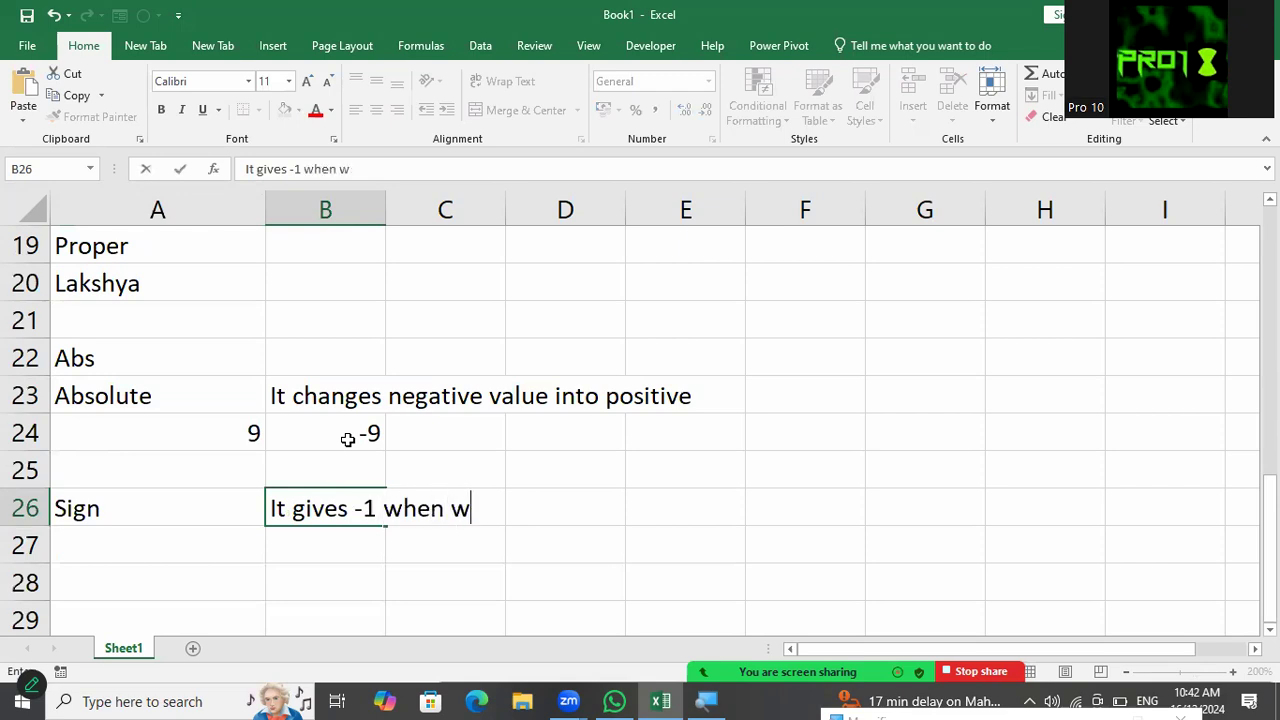
{"action": "type", "text": "e pass ne"}
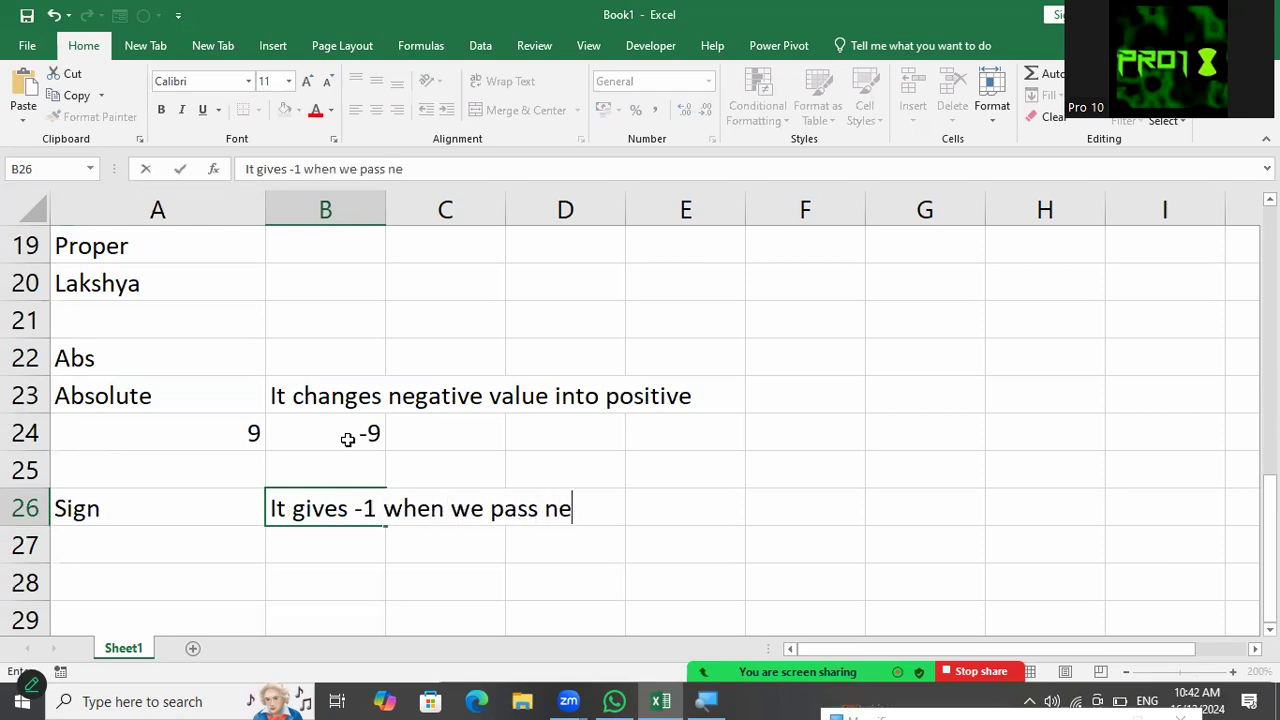
{"action": "type", "text": "gative value"}
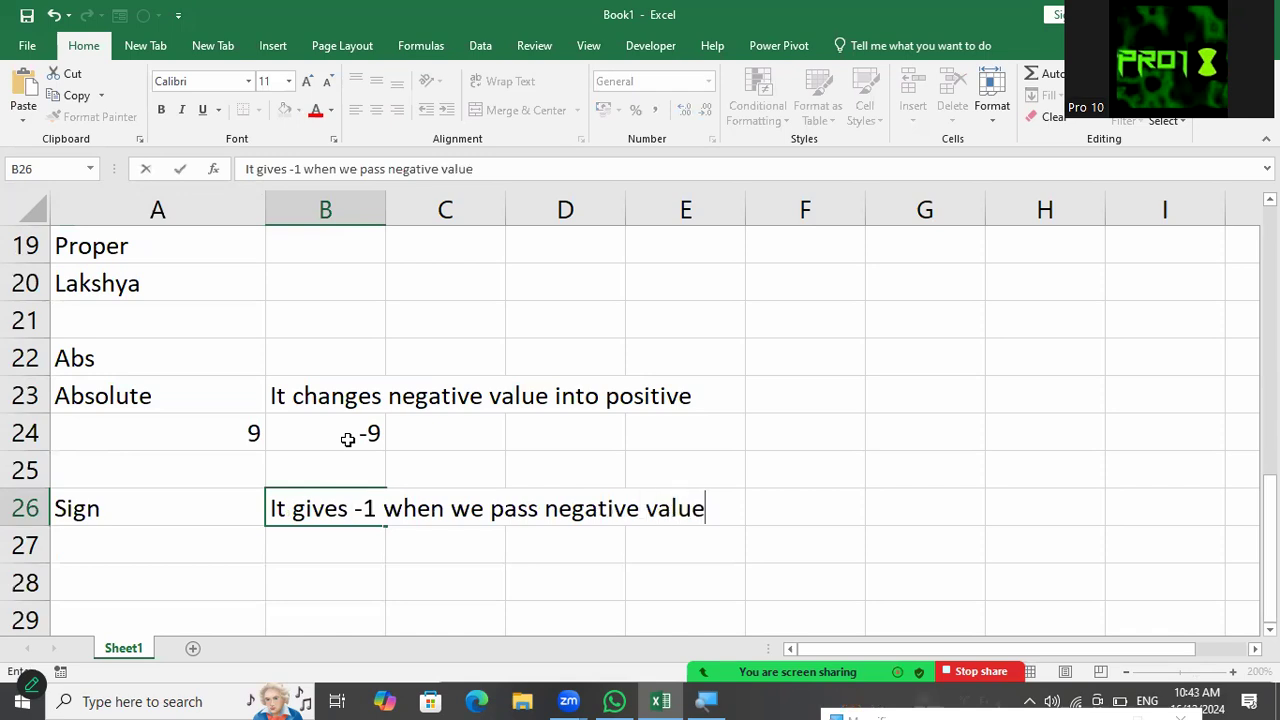
{"action": "key", "text": "Return"}
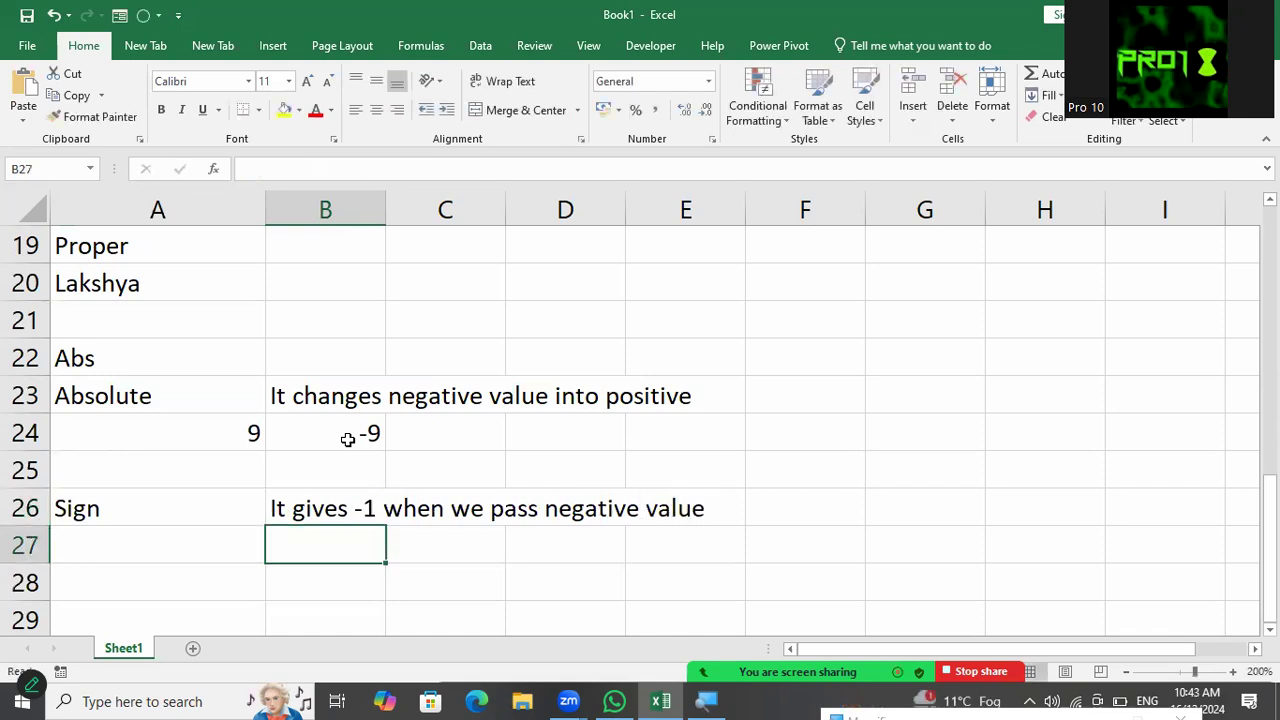
Step: Add the Sign note "It gives 1 when we pass positive value" in cell B27
{"action": "type", "text": "It gives "}
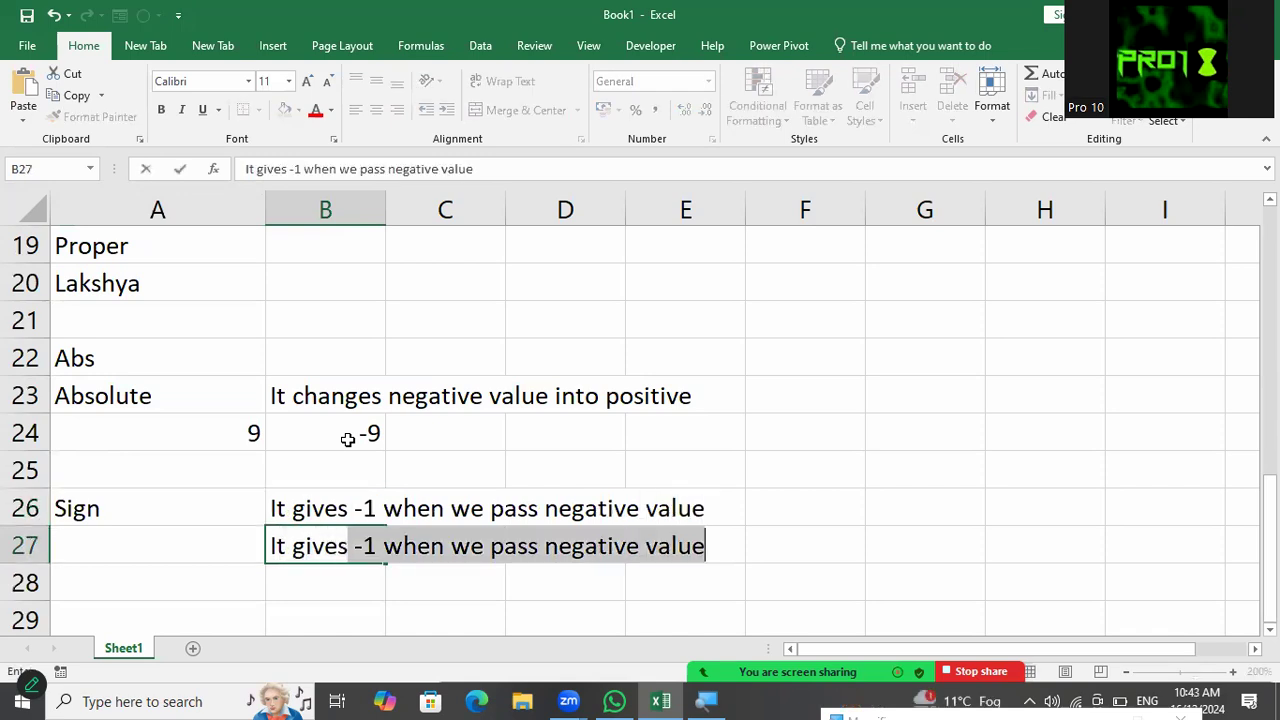
{"action": "type", "text": "1 when we"}
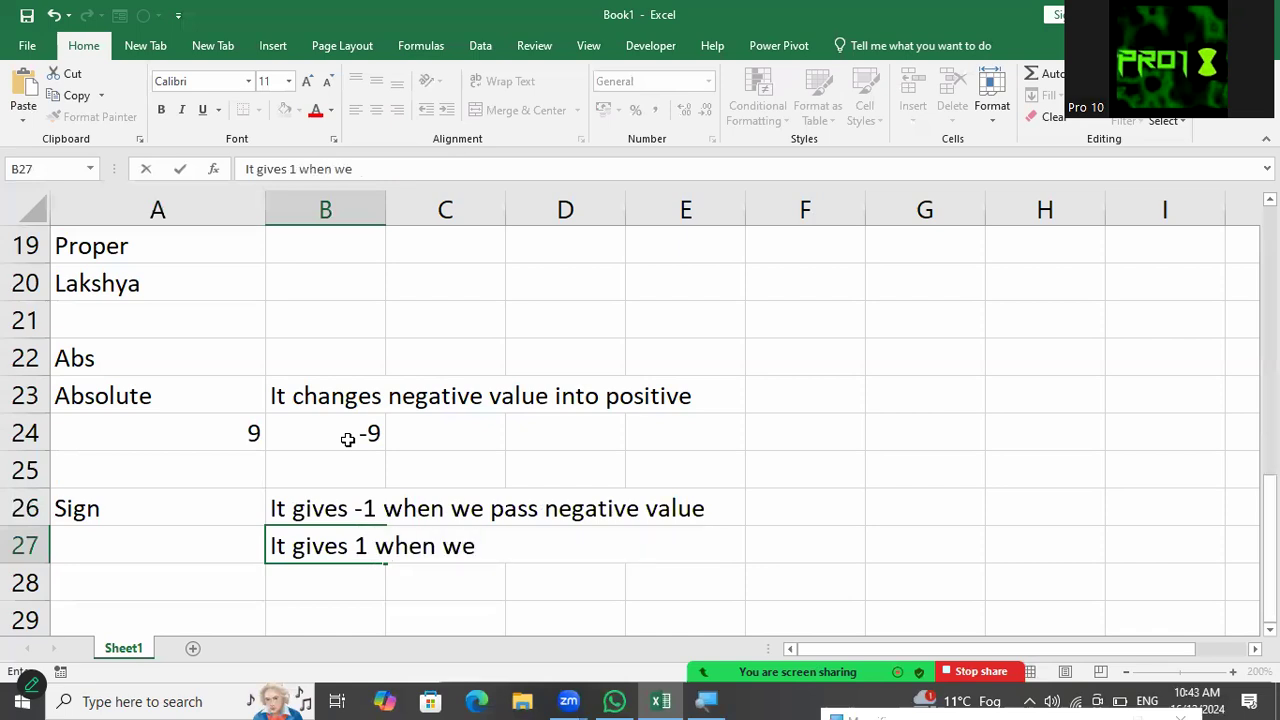
{"action": "type", "text": "pass pos"}
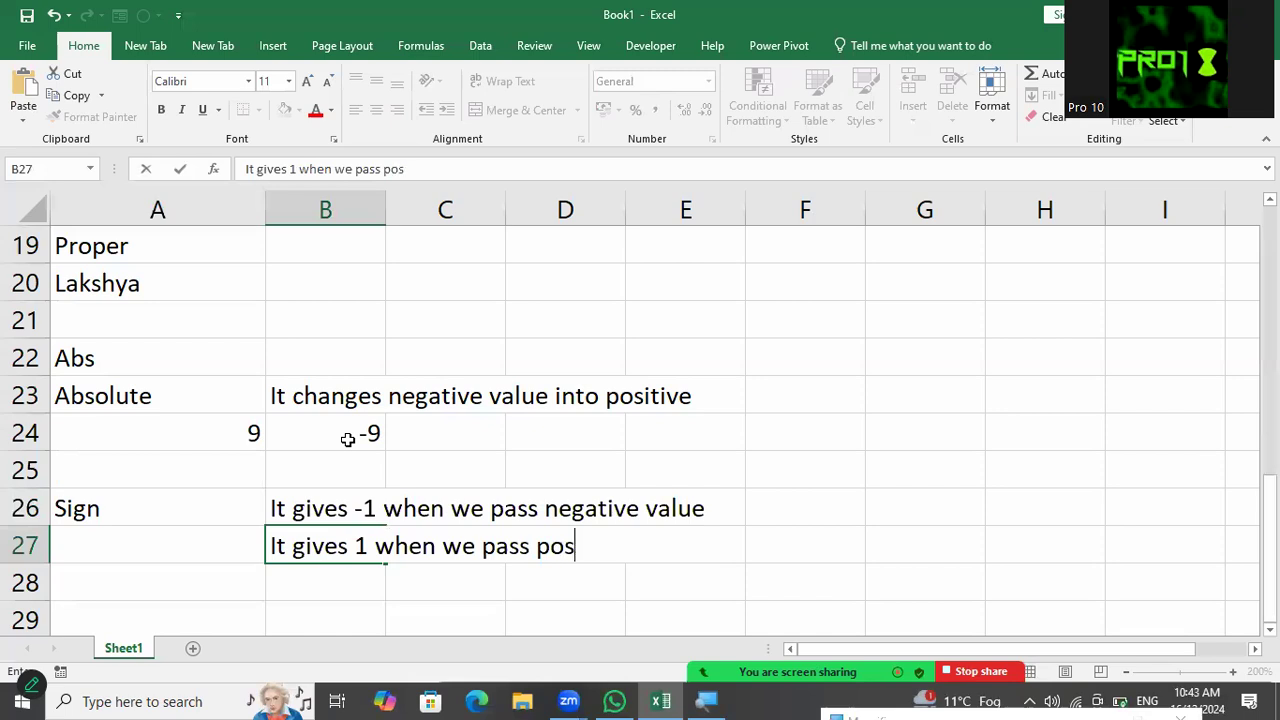
{"action": "type", "text": "itive value"}
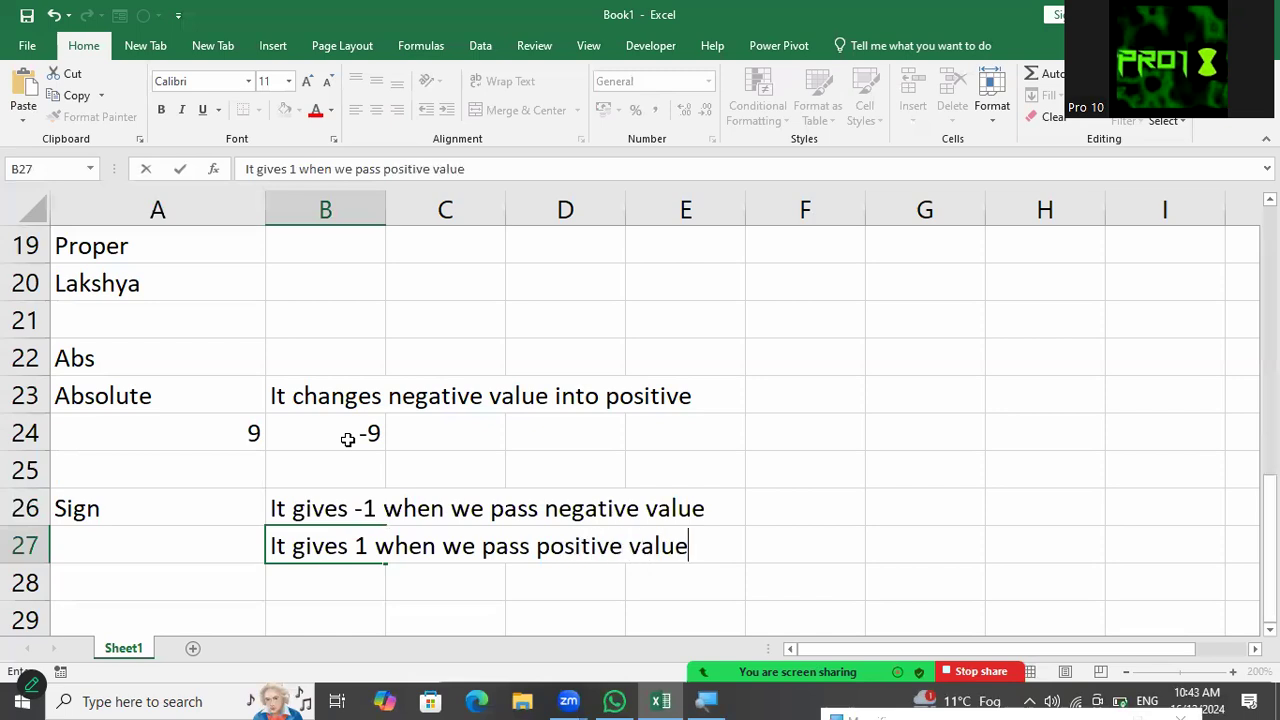
{"action": "key", "text": "Return"}
Step: Add the Sign note "It gives 0 when we pass zero" in cell B28
{"action": "type", "text": "It gives 0 "}
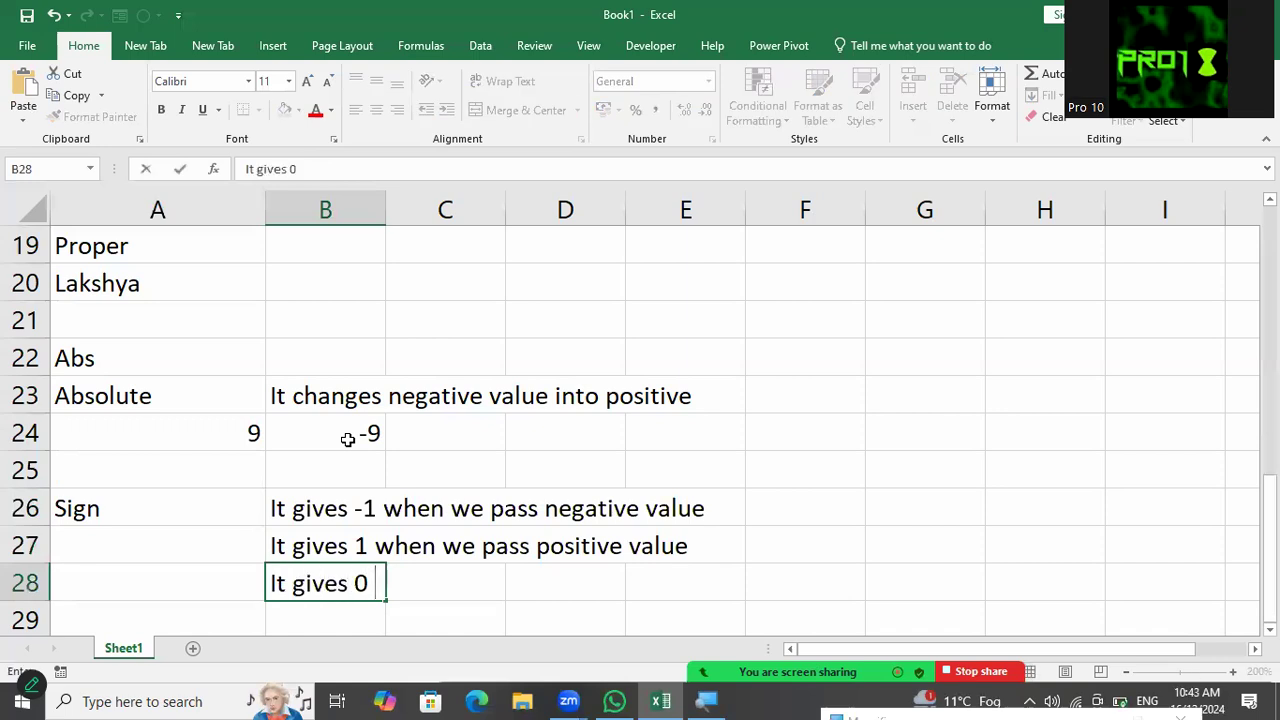
{"action": "type", "text": "when we pa"}
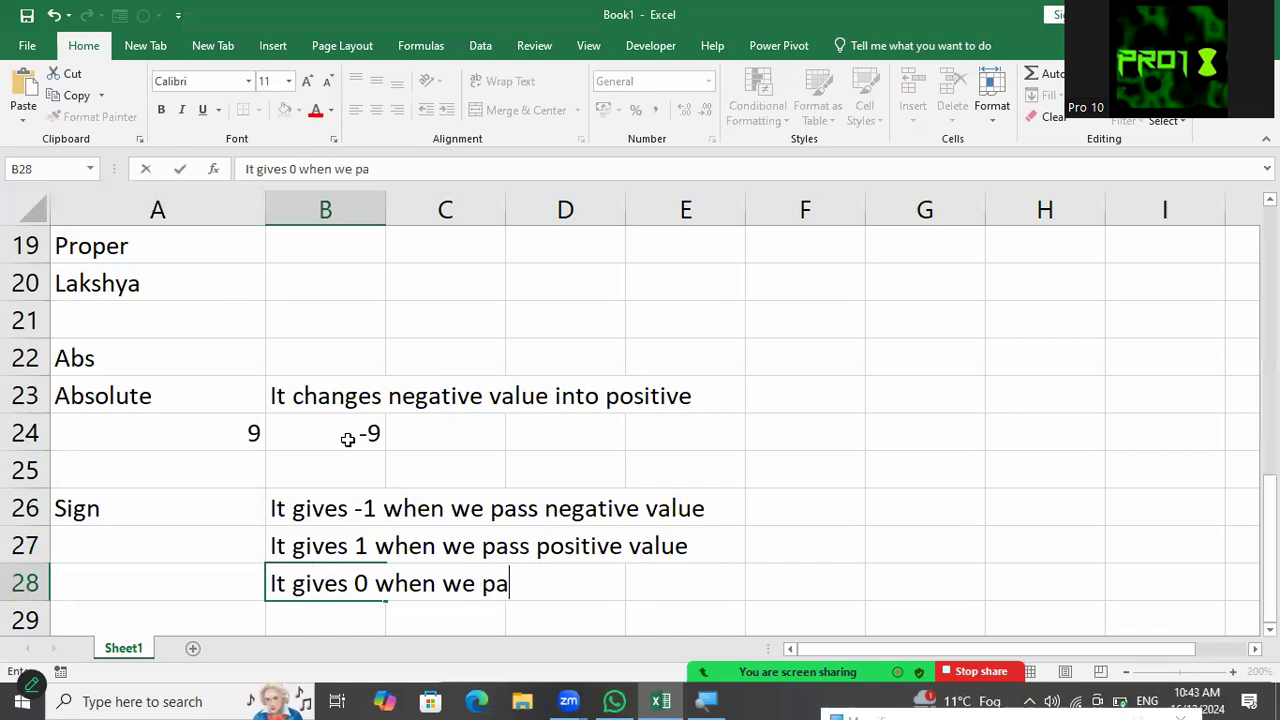
{"action": "type", "text": "ss zero"}
{"action": "key", "text": "Return"}
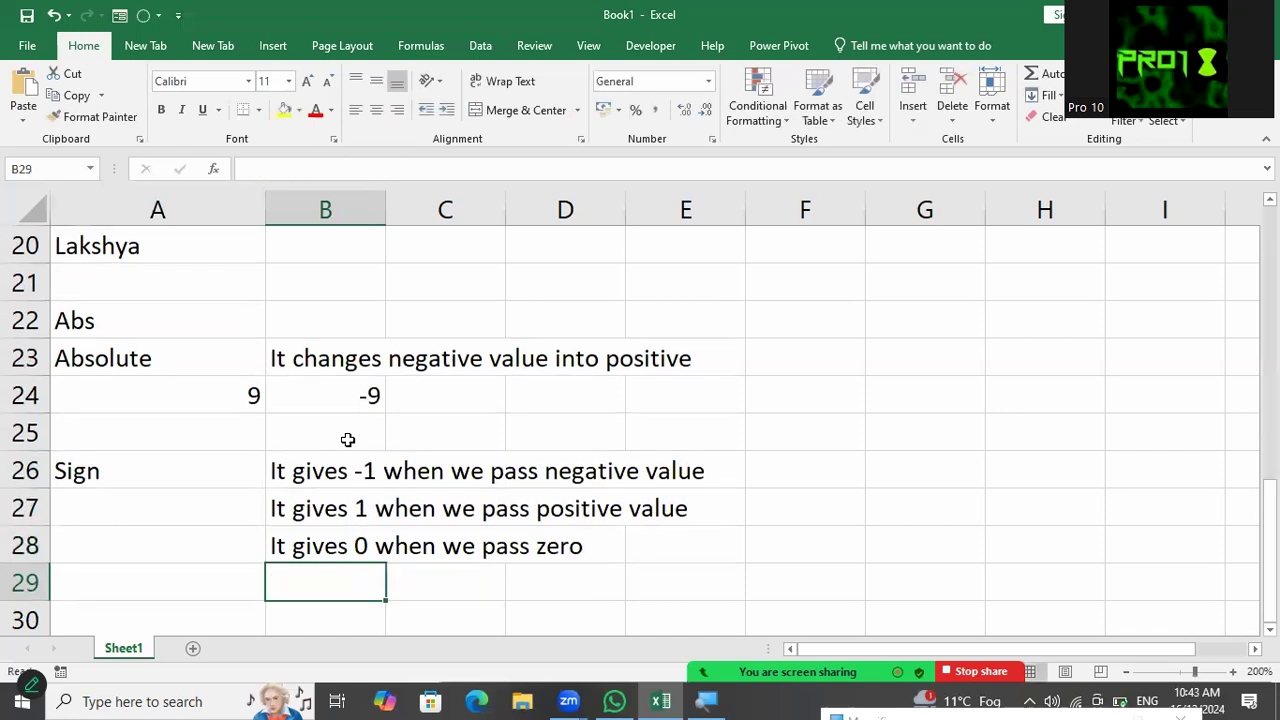
Step: Enter the sample numbers -8, 5 and 0 for the Sign example in cells A27 to A29
{"action": "key", "text": "Down"}
{"action": "key", "text": "Left"}
{"action": "key", "text": "Up"}
{"action": "key", "text": "Up"}
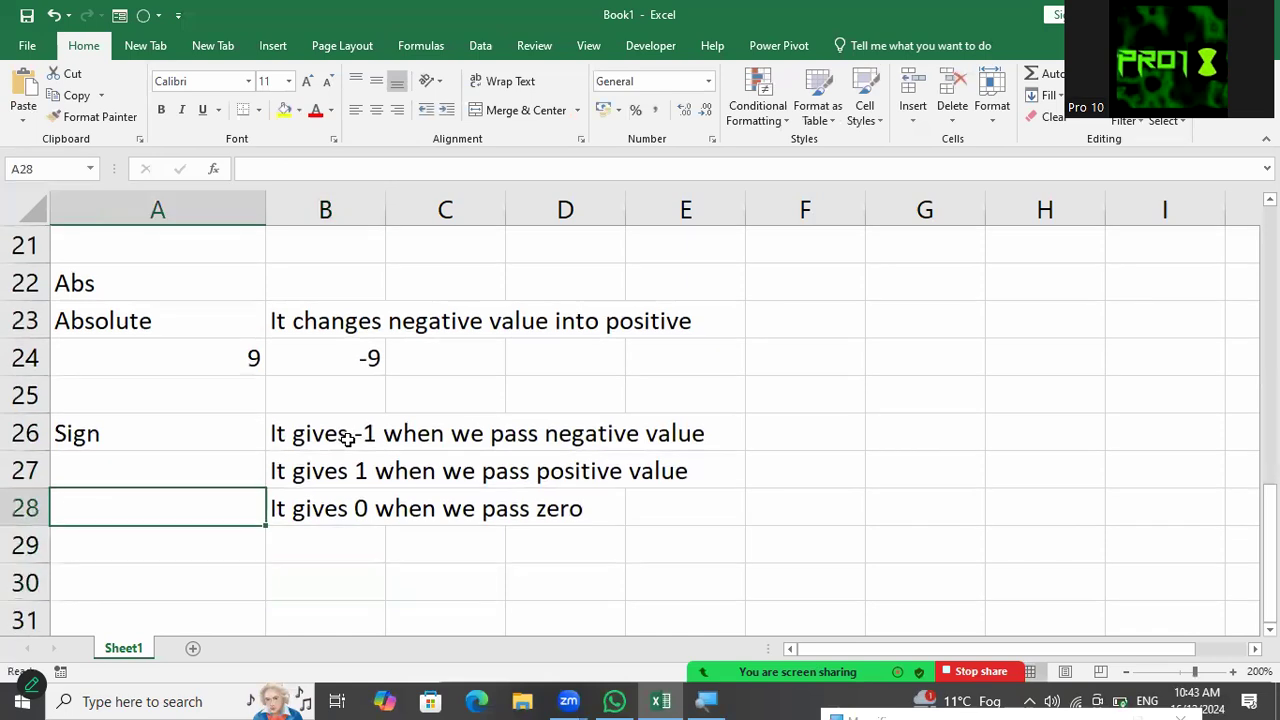
{"action": "key", "text": "Down"}
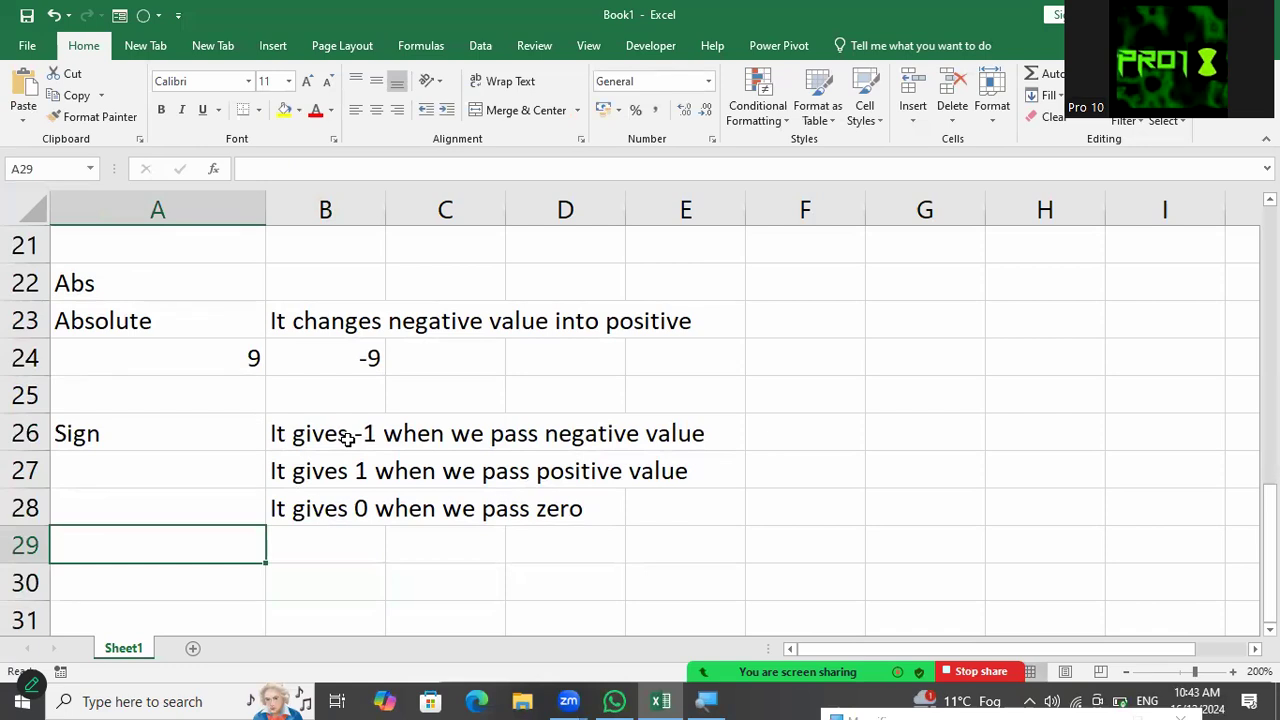
{"action": "key", "text": "Down"}
{"action": "key", "text": "Up"}
{"action": "key", "text": "Up"}
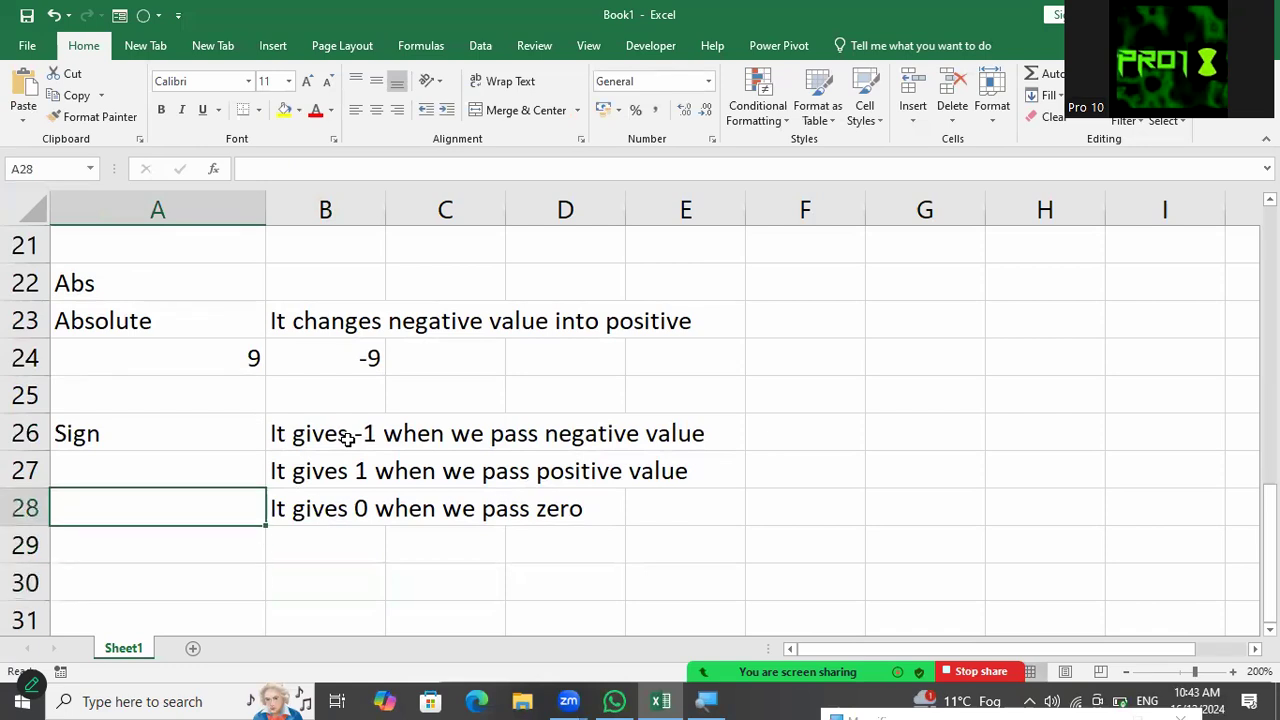
{"action": "key", "text": "Up"}
{"action": "type", "text": "-8"}
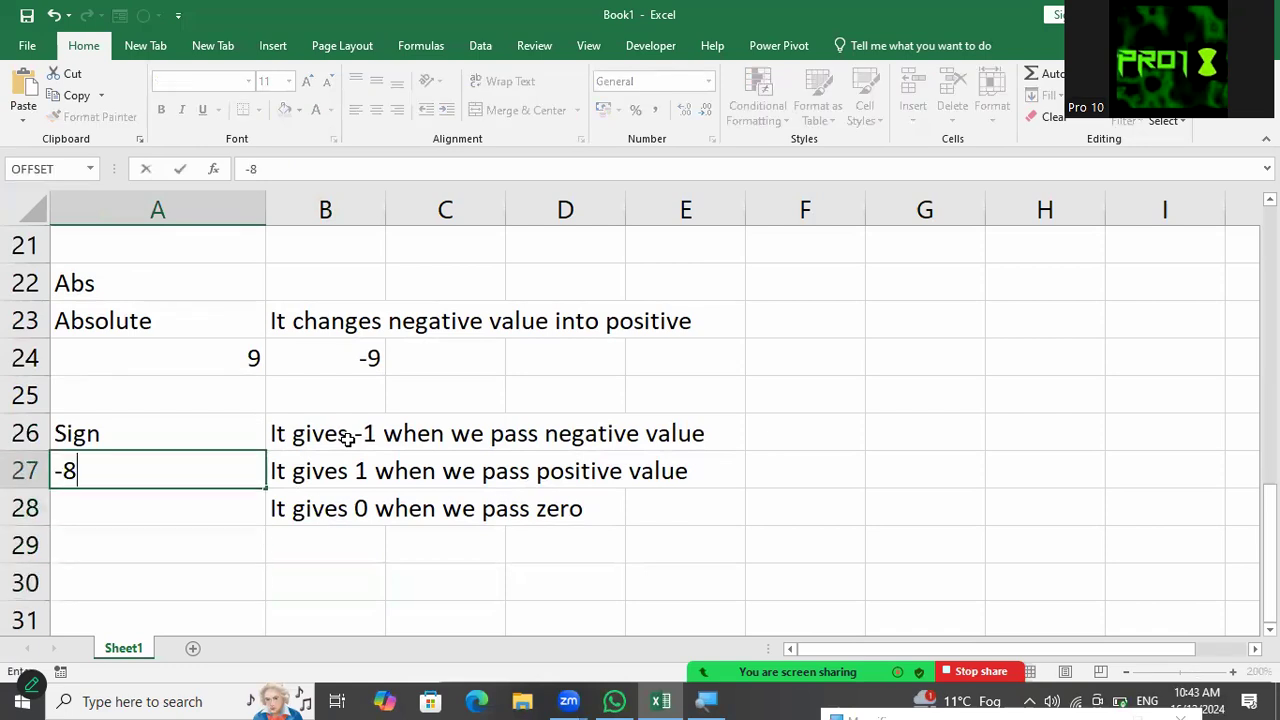
{"action": "key", "text": "Return"}
{"action": "type", "text": "5"}
{"action": "key", "text": "Return"}
{"action": "type", "text": "0"}
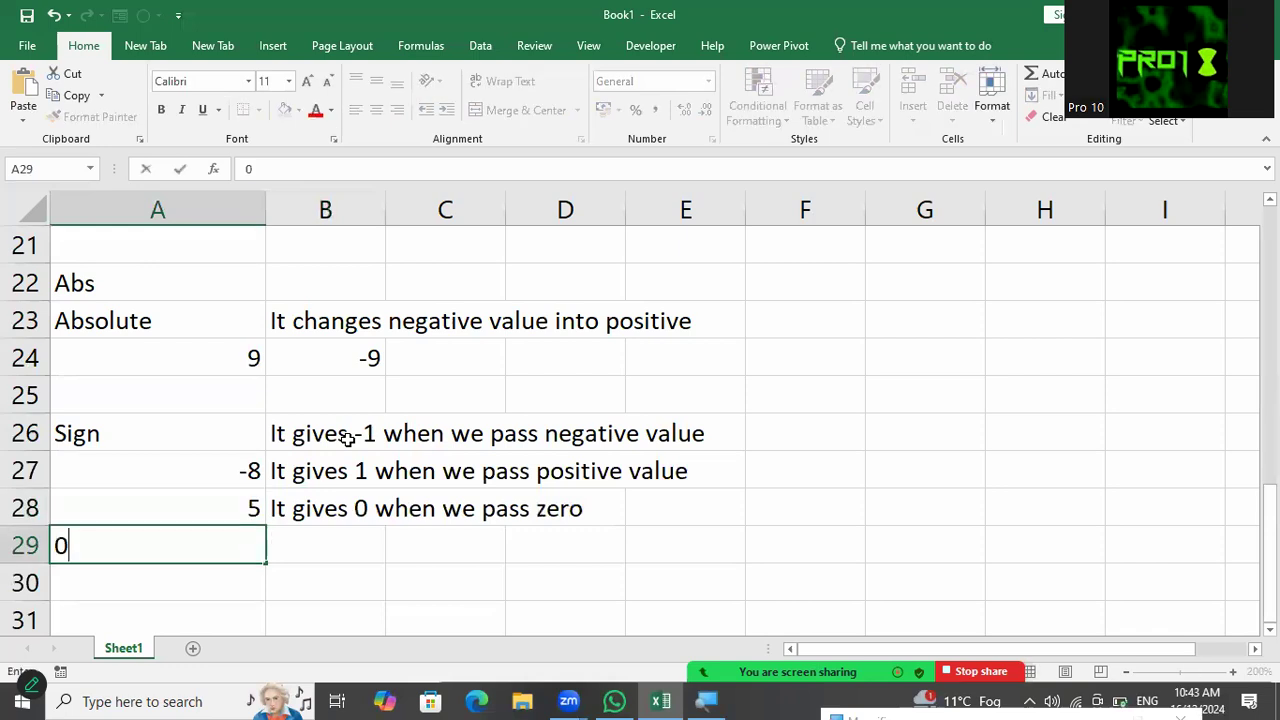
{"action": "key", "text": "Return"}
Step: Return the sign of the negative sample number in cell A31 with =SIGN(A27)
{"action": "key", "text": "Down"}
{"action": "type", "text": "=sign"}
{"action": "key", "text": "Tab"}
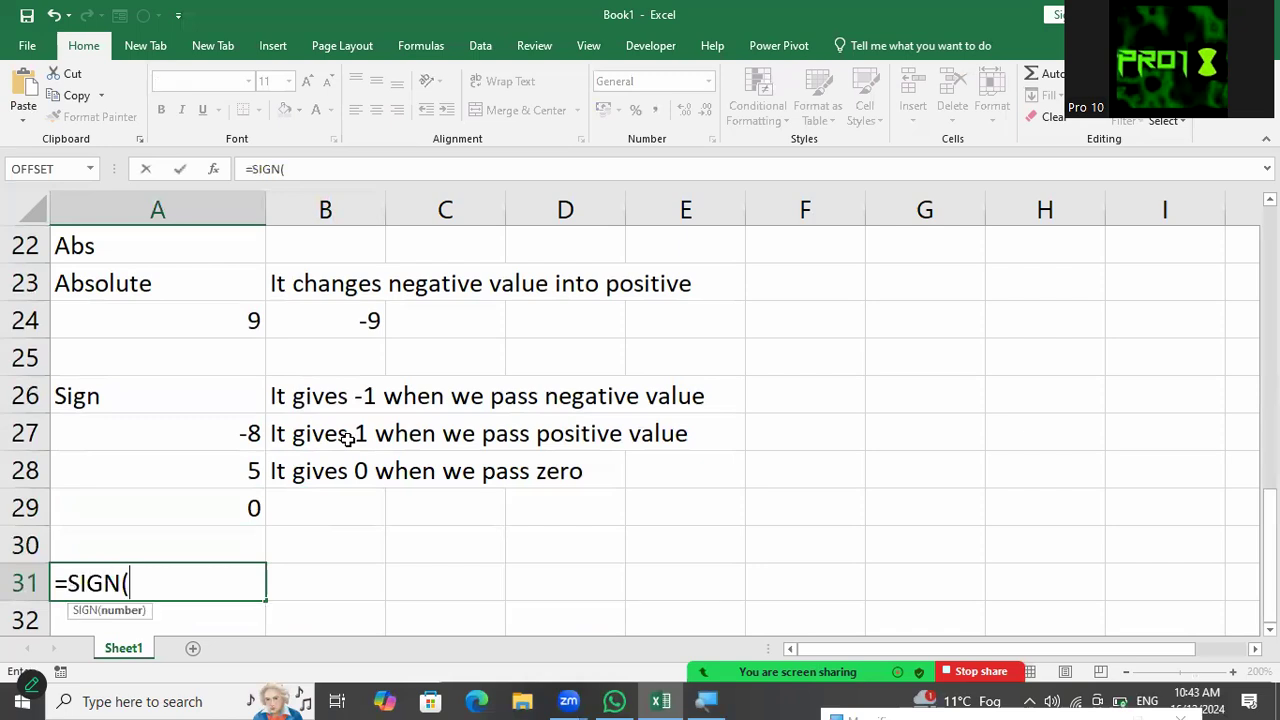
{"action": "left_click", "coordinate": [188, 443]}
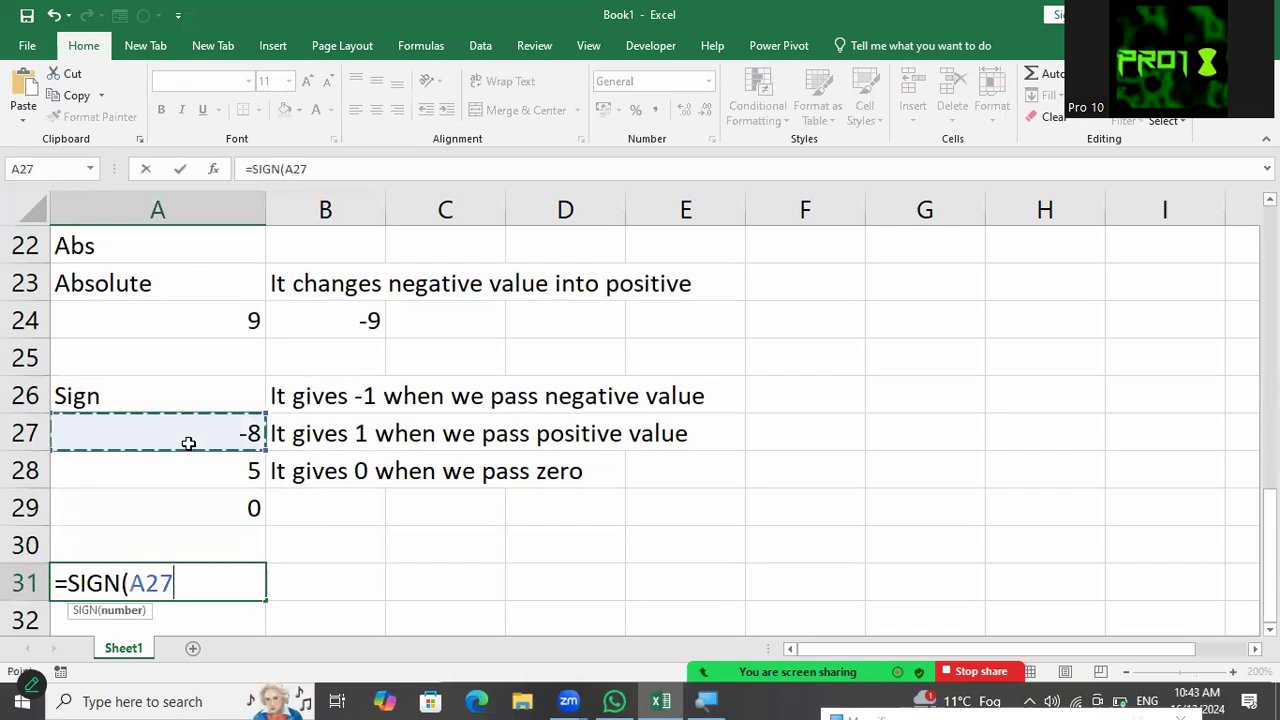
{"action": "type", "text": ")"}
{"action": "key", "text": "Return"}
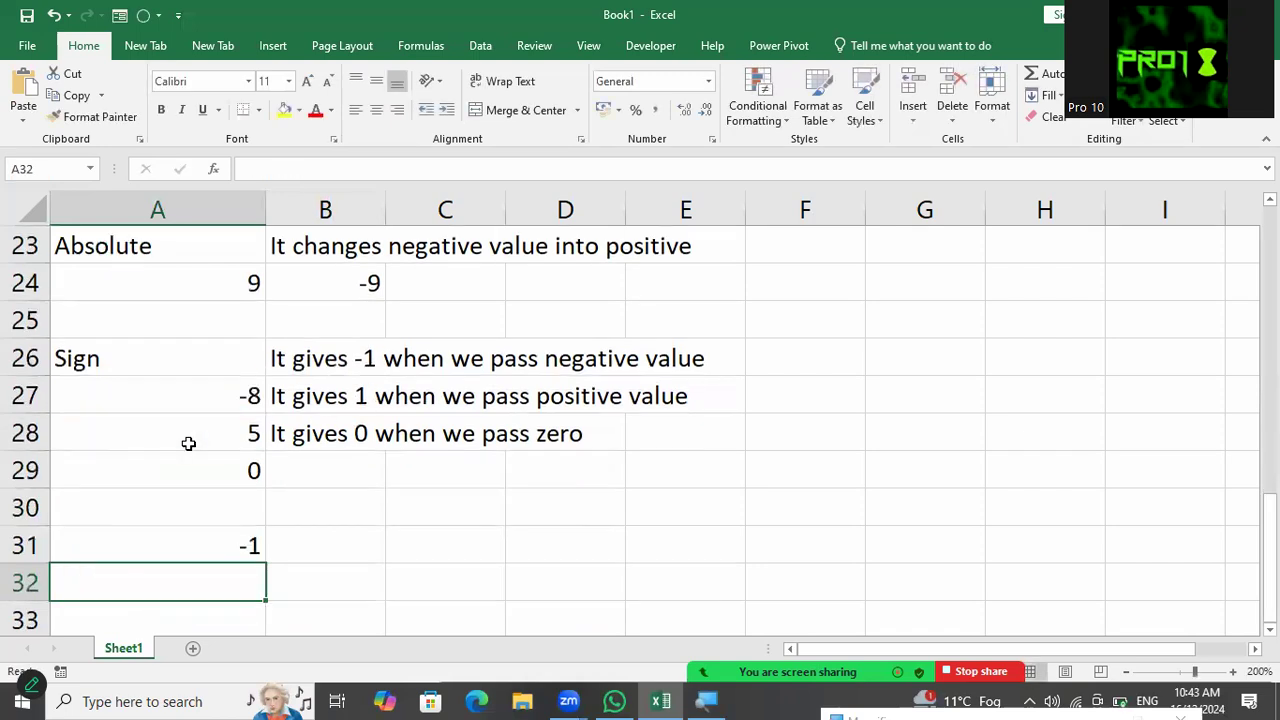
Step: Return the sign of the positive sample number in cell A32 with =SIGN(A28)
{"action": "type", "text": "=sign"}
{"action": "key", "text": "Tab"}
{"action": "left_click", "coordinate": [188, 443]}
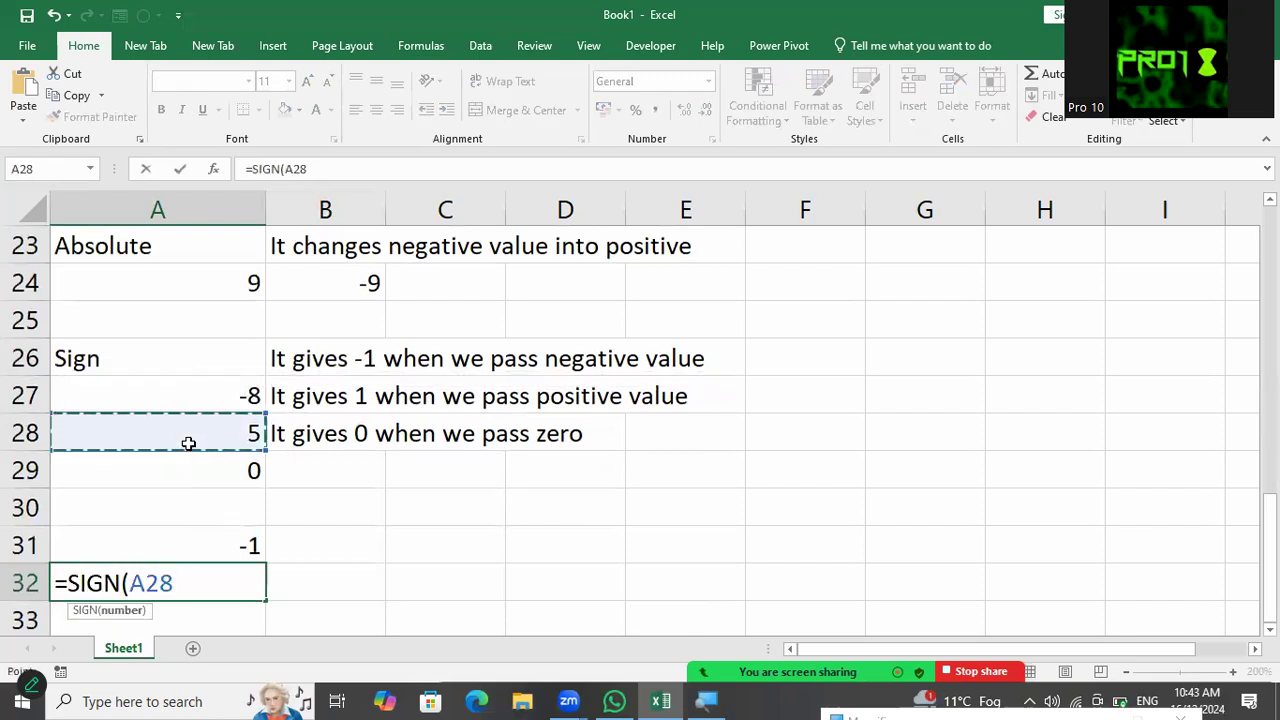
{"action": "type", "text": ")"}
{"action": "key", "text": "Return"}
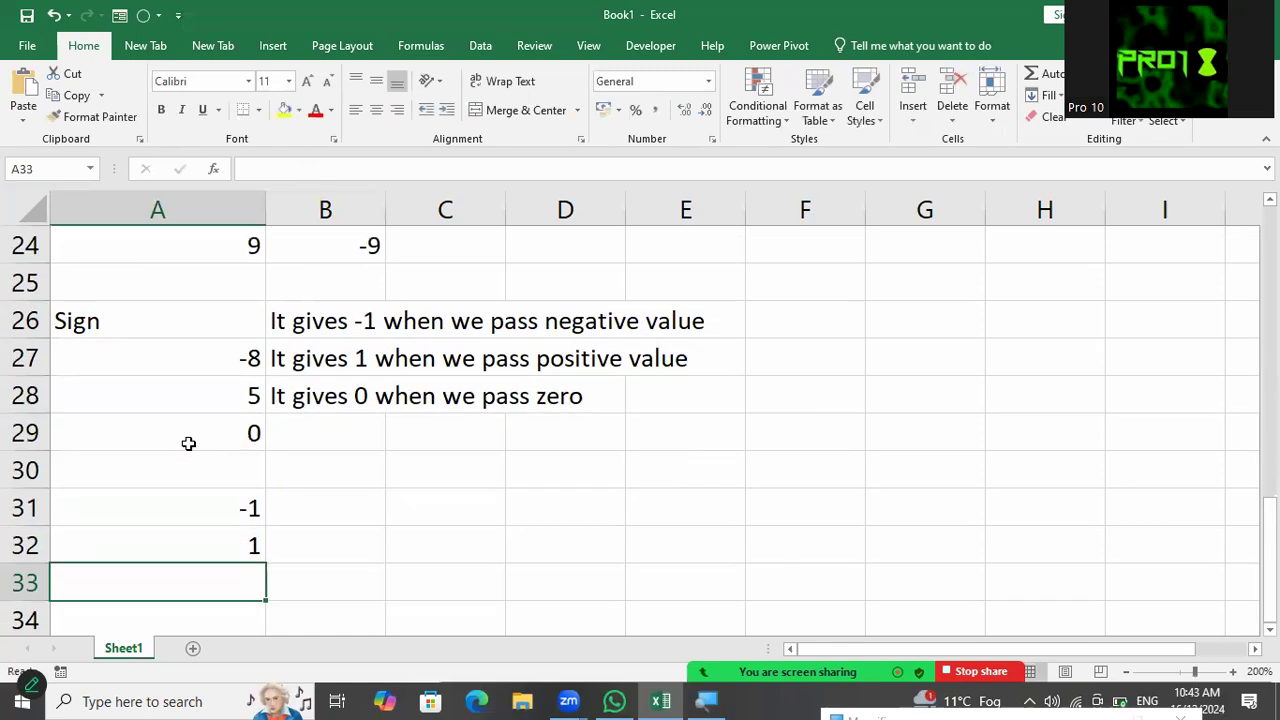
Step: Return the sign of the zero sample in cell A33 with =SIGN(A29)
{"action": "type", "text": "=sign"}
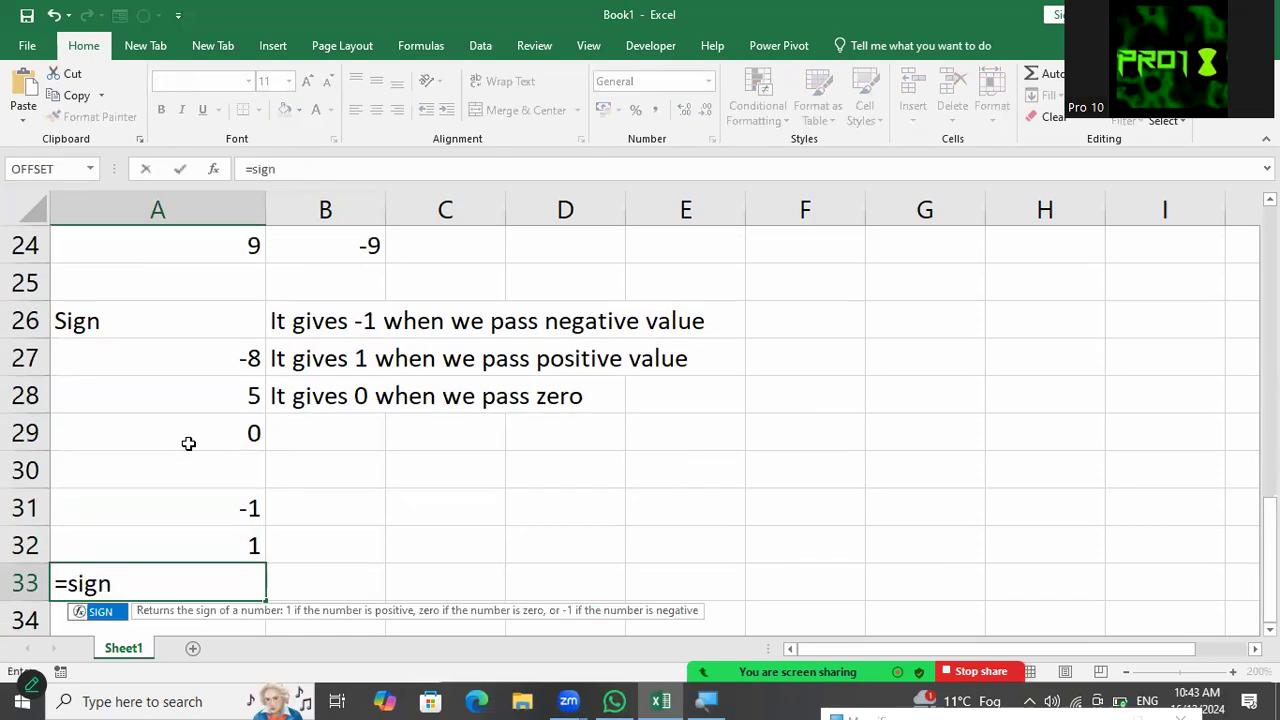
{"action": "key", "text": "Tab"}
{"action": "left_click", "coordinate": [177, 434]}
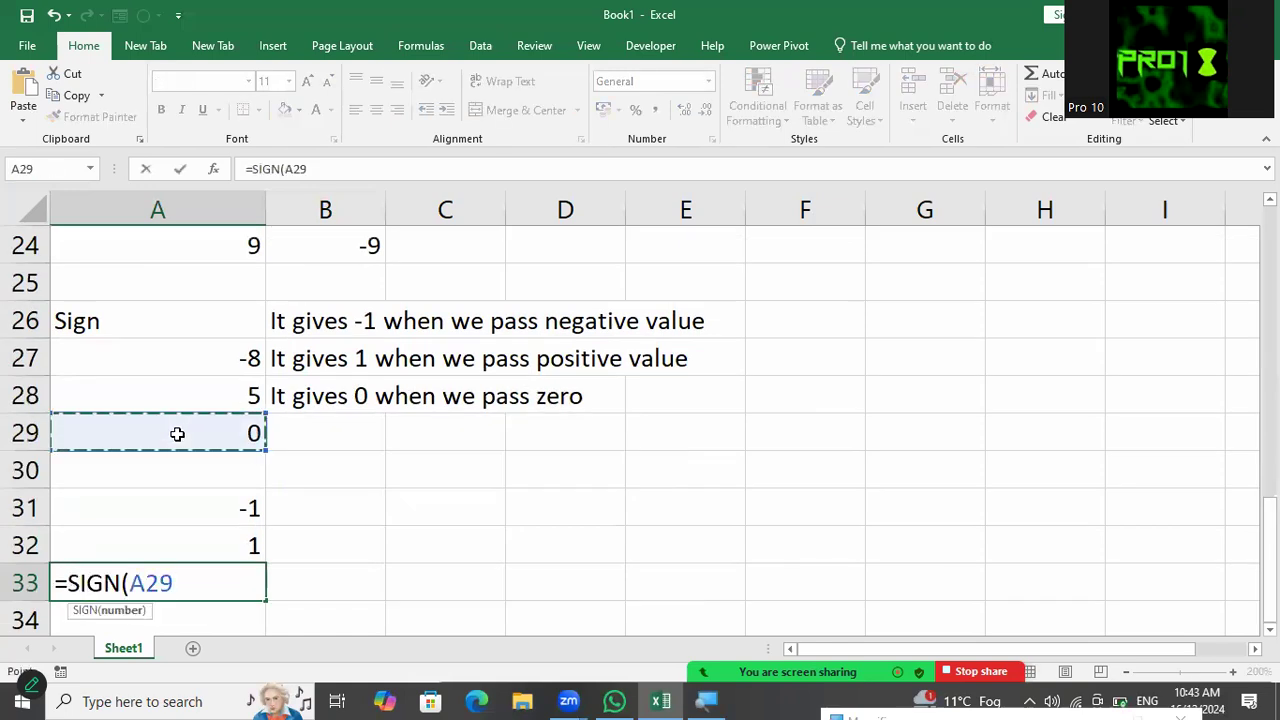
{"action": "key", "text": "Return"}
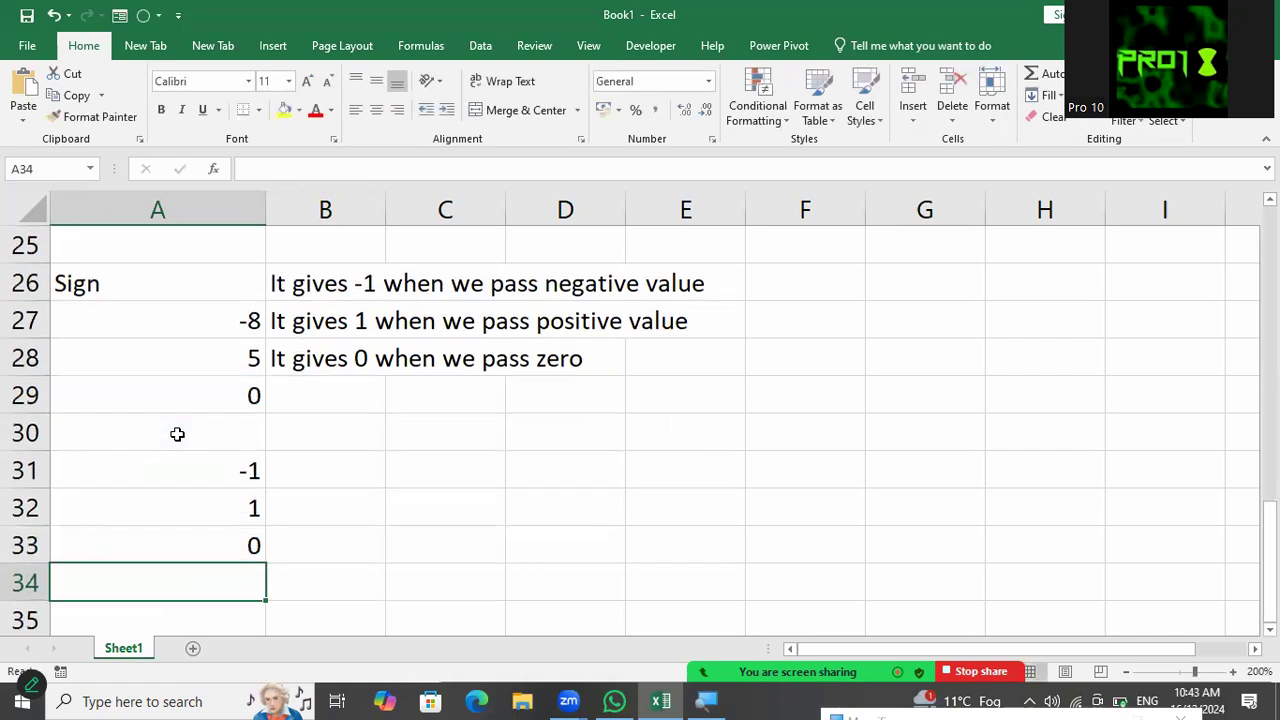
Step: Label cell A35 "Rand" and generate a random number in B35 with =RAND()
{"action": "key", "text": "Return"}
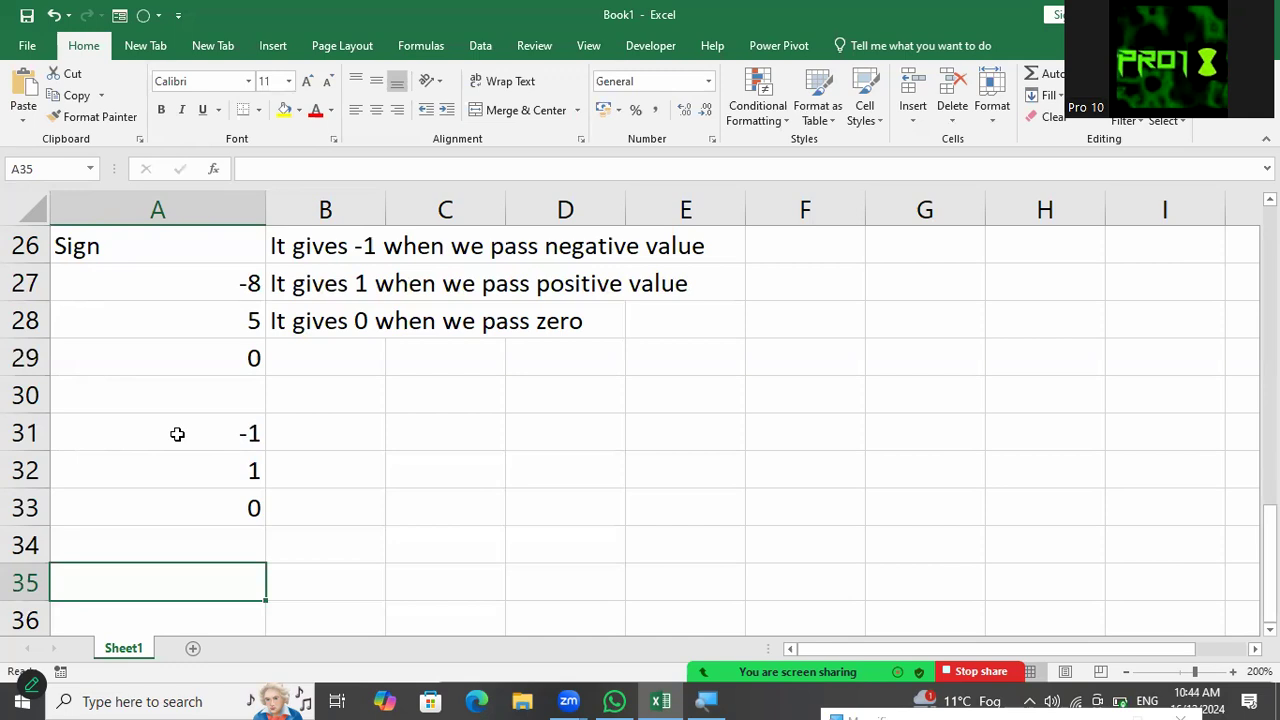
{"action": "type", "text": "Rand"}
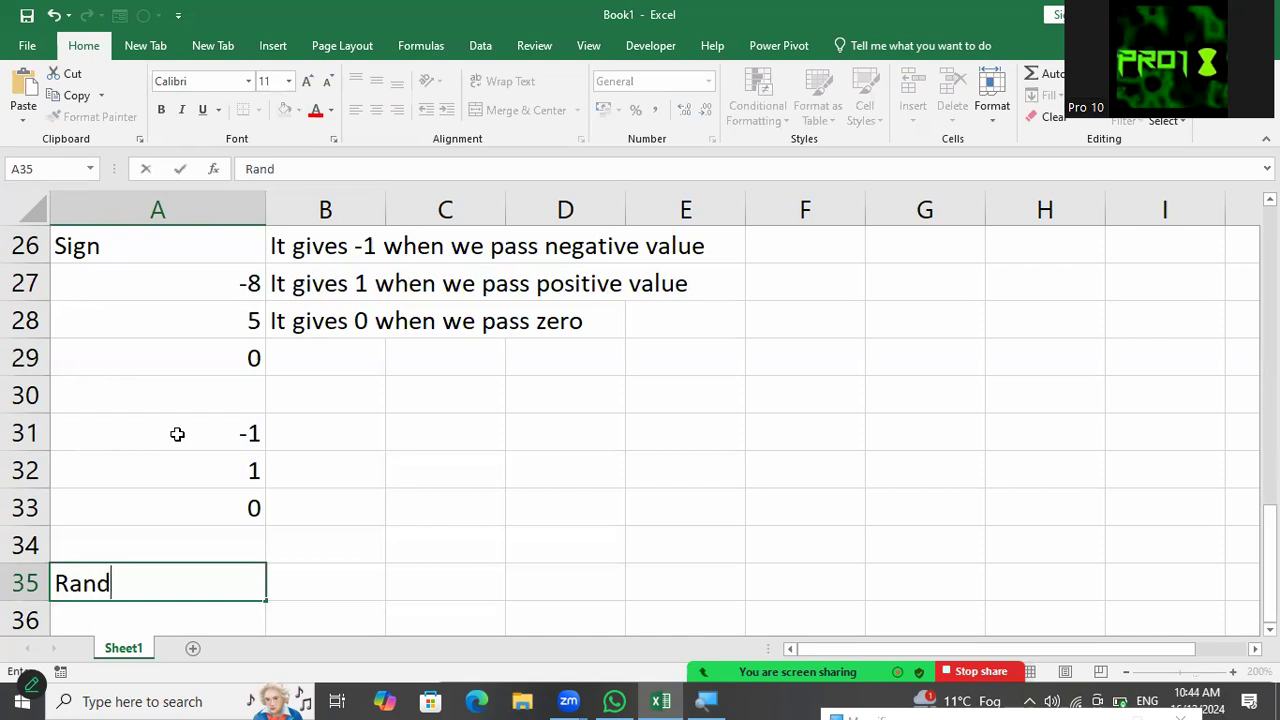
{"action": "key", "text": "Tab"}
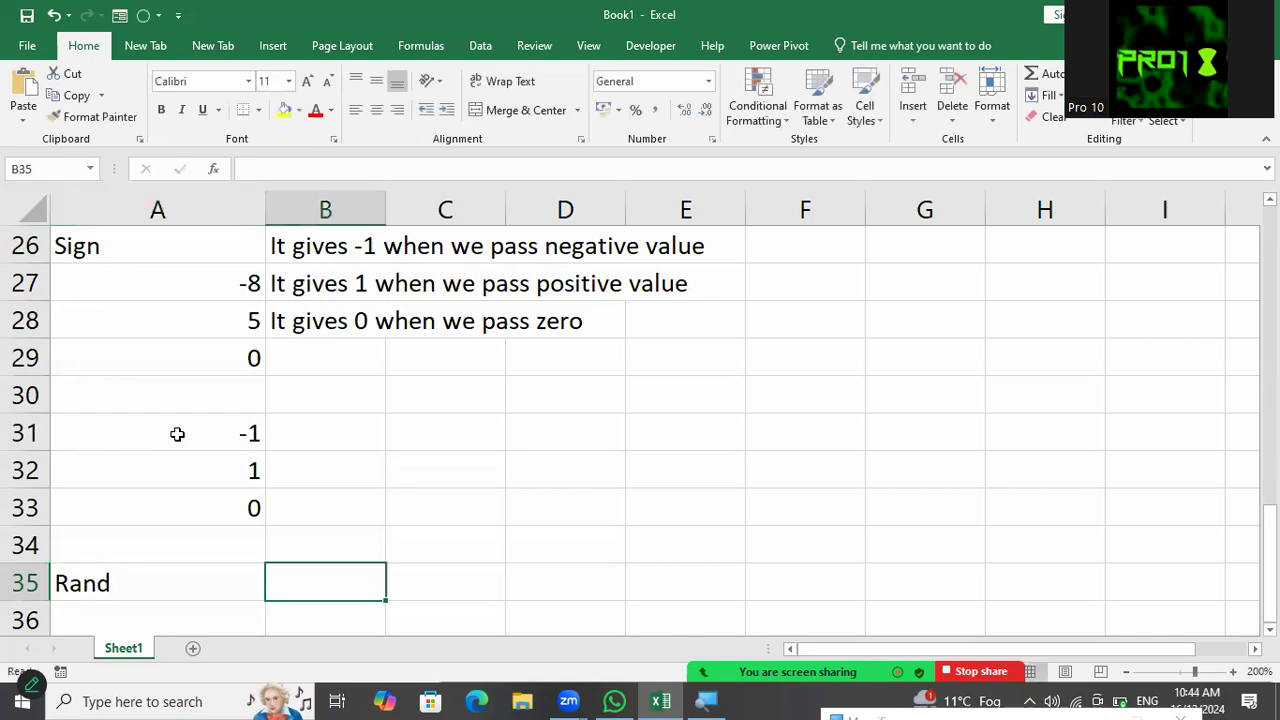
{"action": "scroll", "coordinate": [177, 433], "scroll_direction": "down", "scroll_amount": 2}
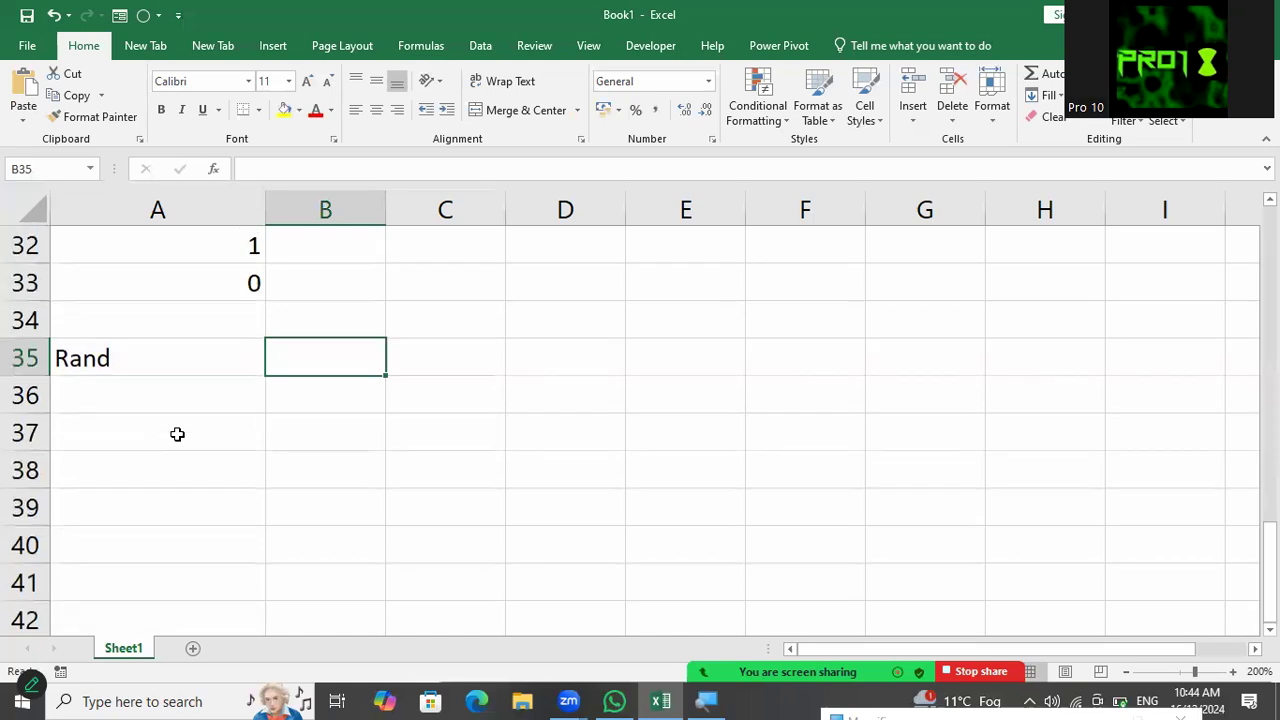
{"action": "type", "text": "=rand"}
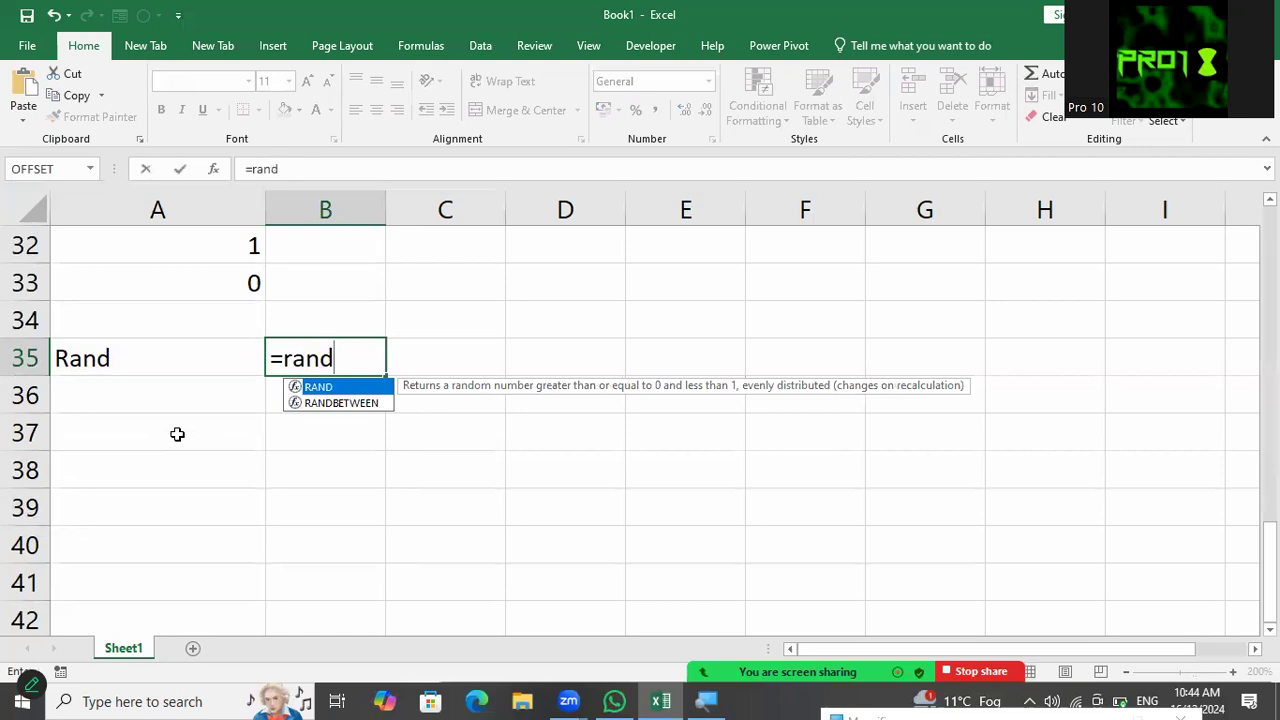
{"action": "type", "text": "()"}
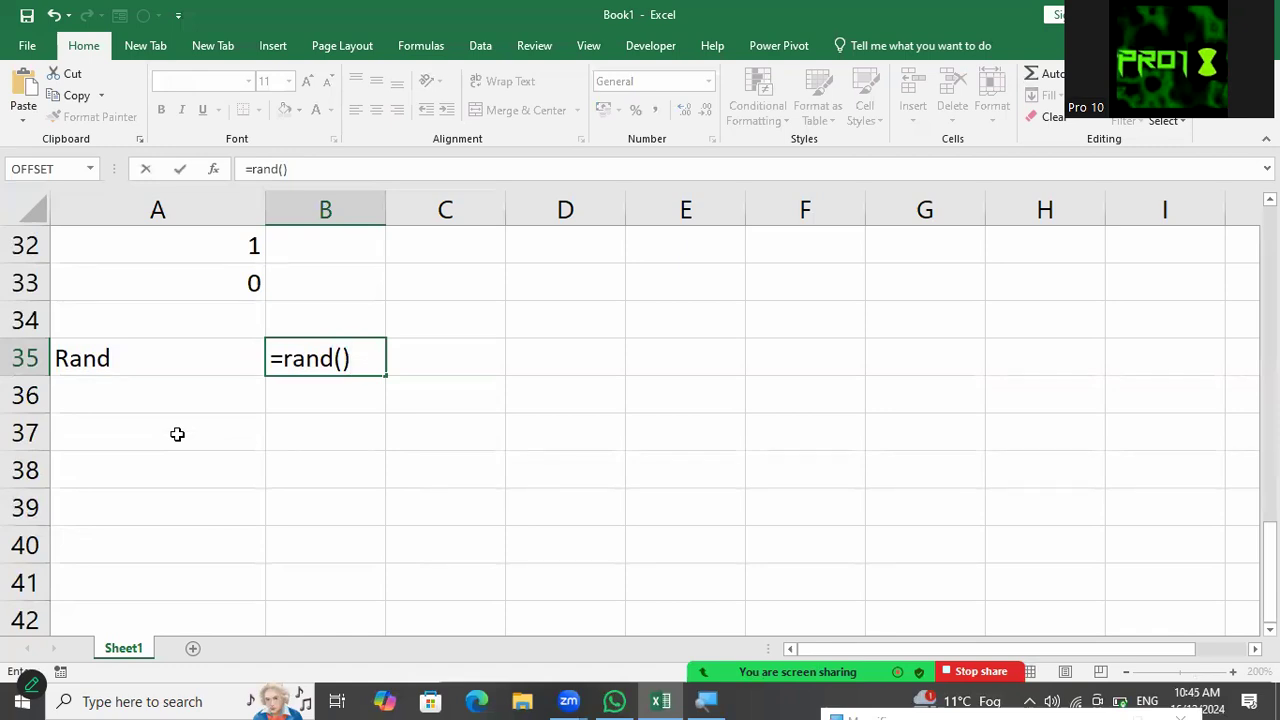
{"action": "key", "text": "Return"}
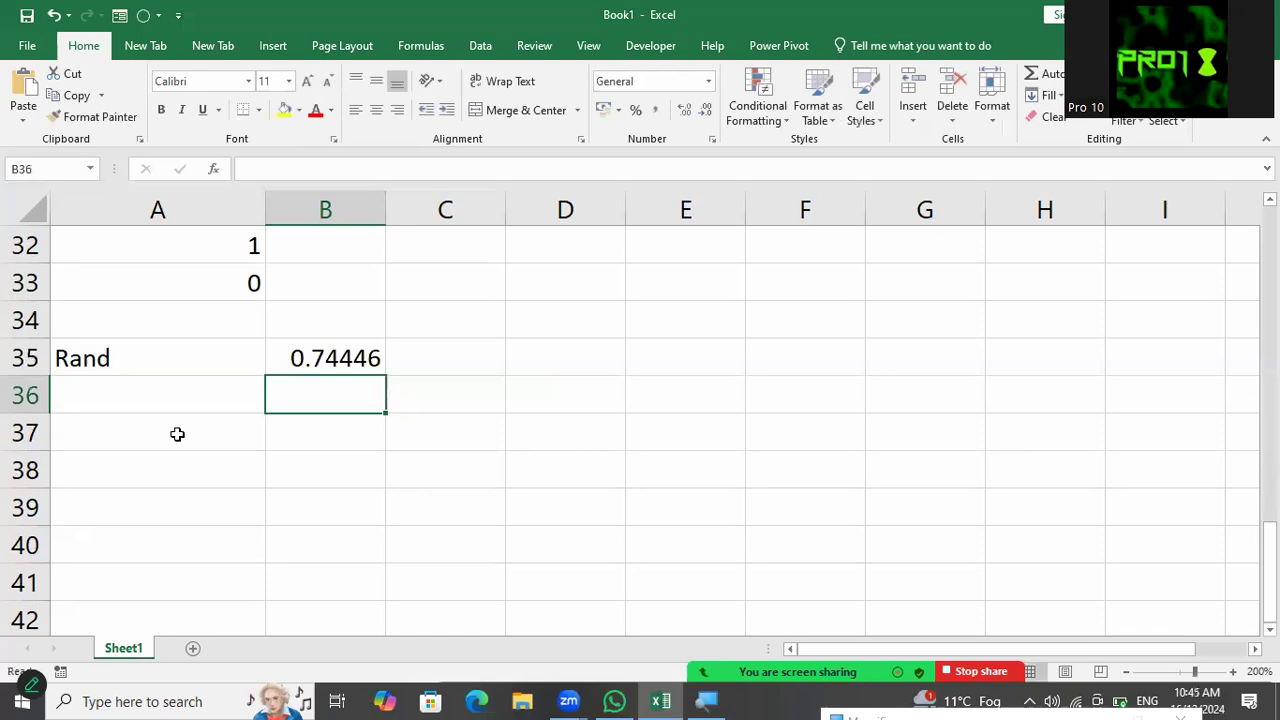
Step: Label cell A37 "Randbetween" as the heading of the next function example
{"action": "key", "text": "Right"}
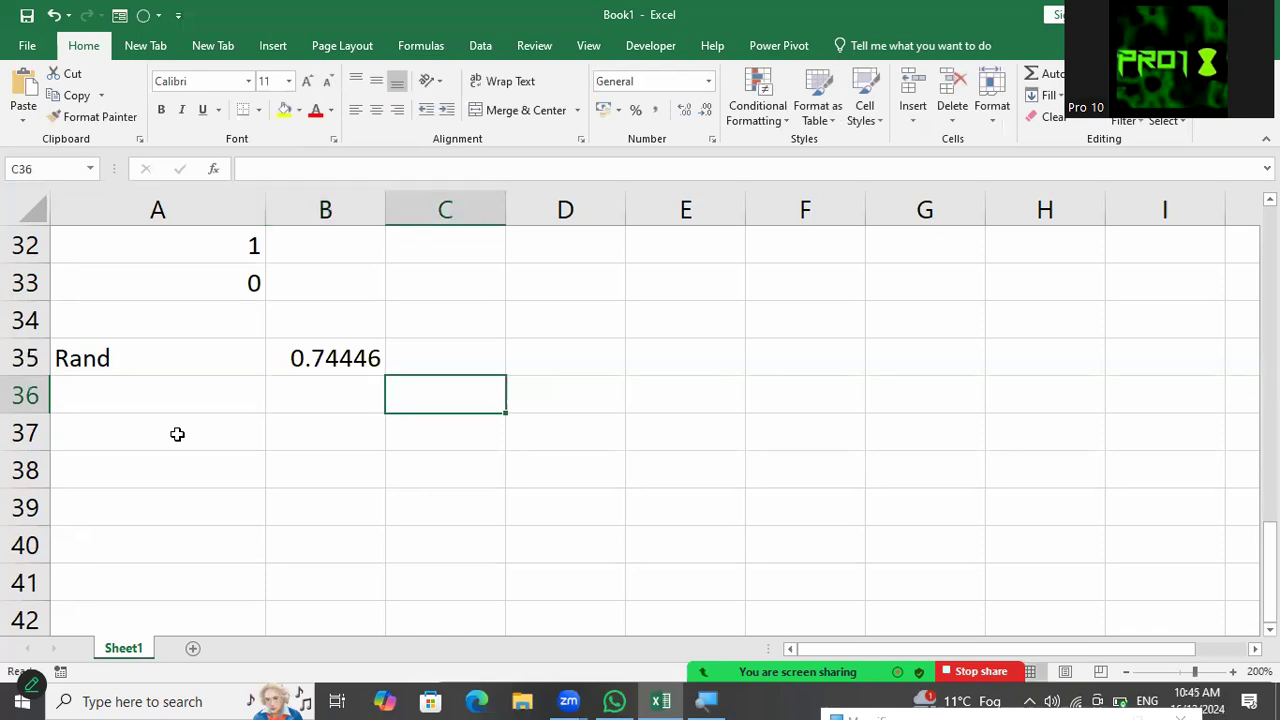
{"action": "key", "text": "Left"}
{"action": "key", "text": "Left"}
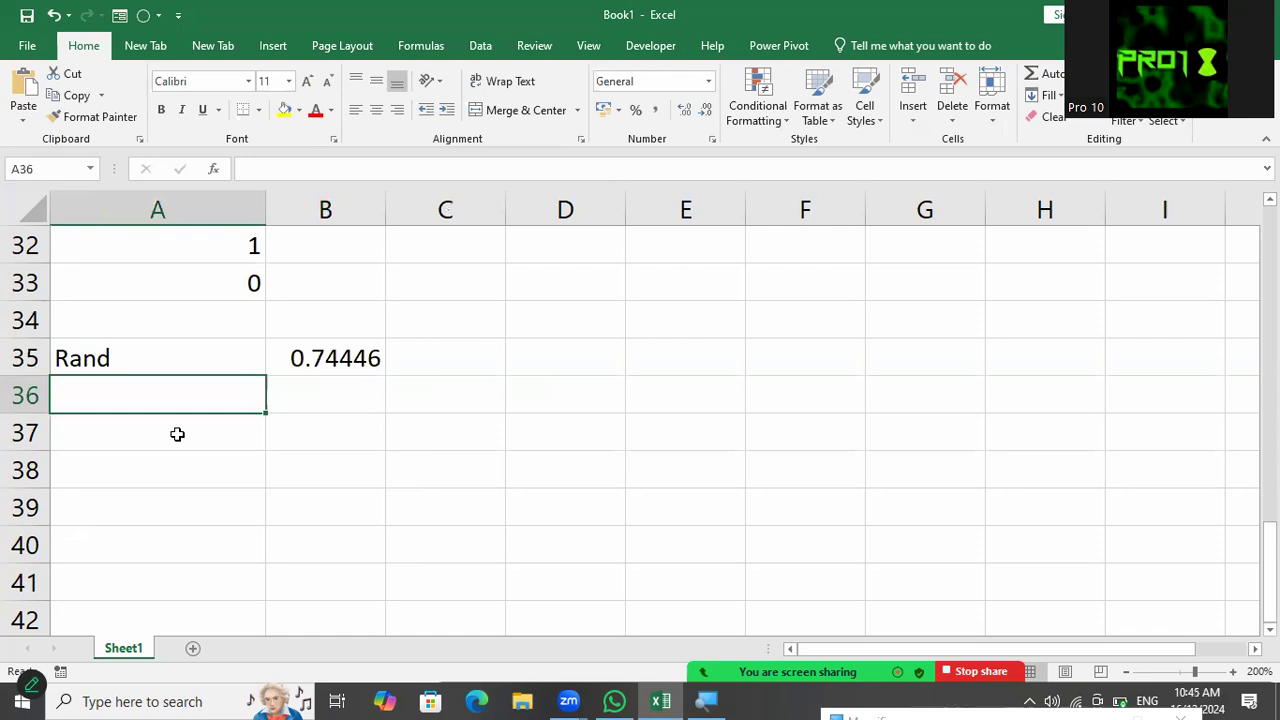
{"action": "key", "text": "Down"}
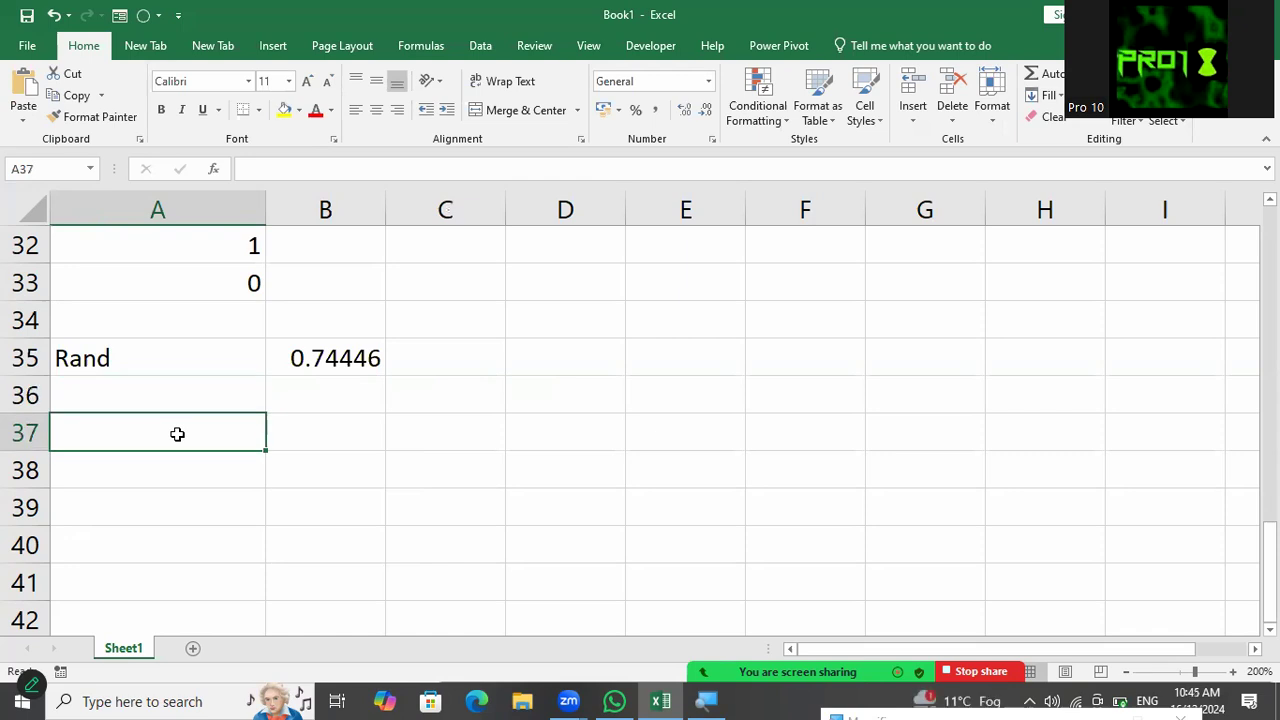
{"action": "type", "text": "Randbbe"}
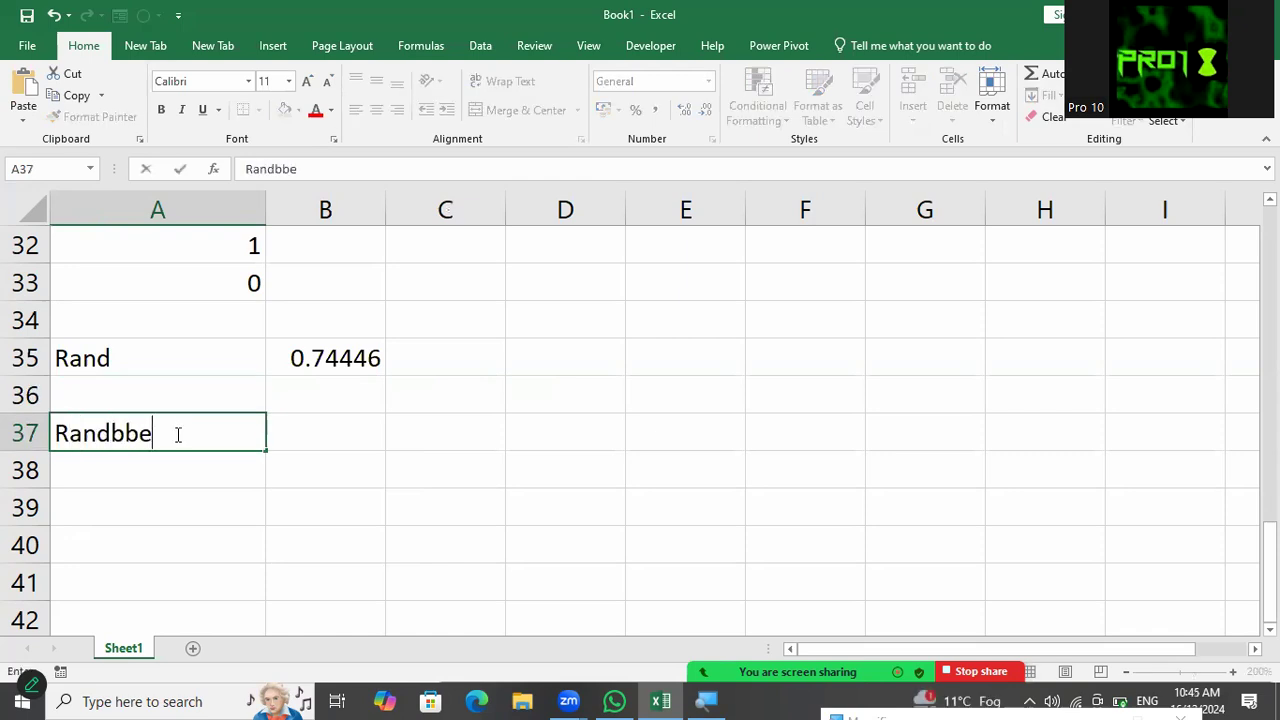
{"action": "key", "text": "BackSpace"}
{"action": "key", "text": "BackSpace"}
{"action": "type", "text": "etween"}
{"action": "key", "text": "Tab"}
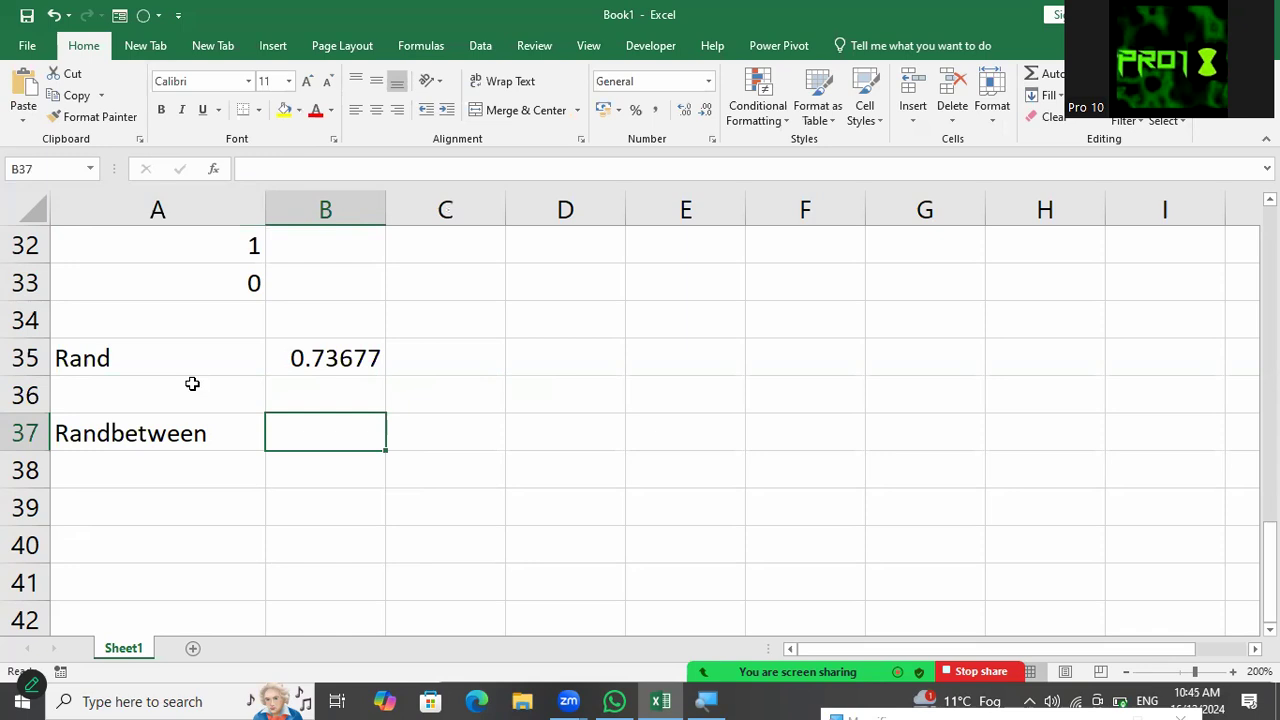
Step: Generate a random whole number from 50 to 100 in cell B37 with =RANDBETWEEN(50,100)
{"action": "type", "text": "=rand"}
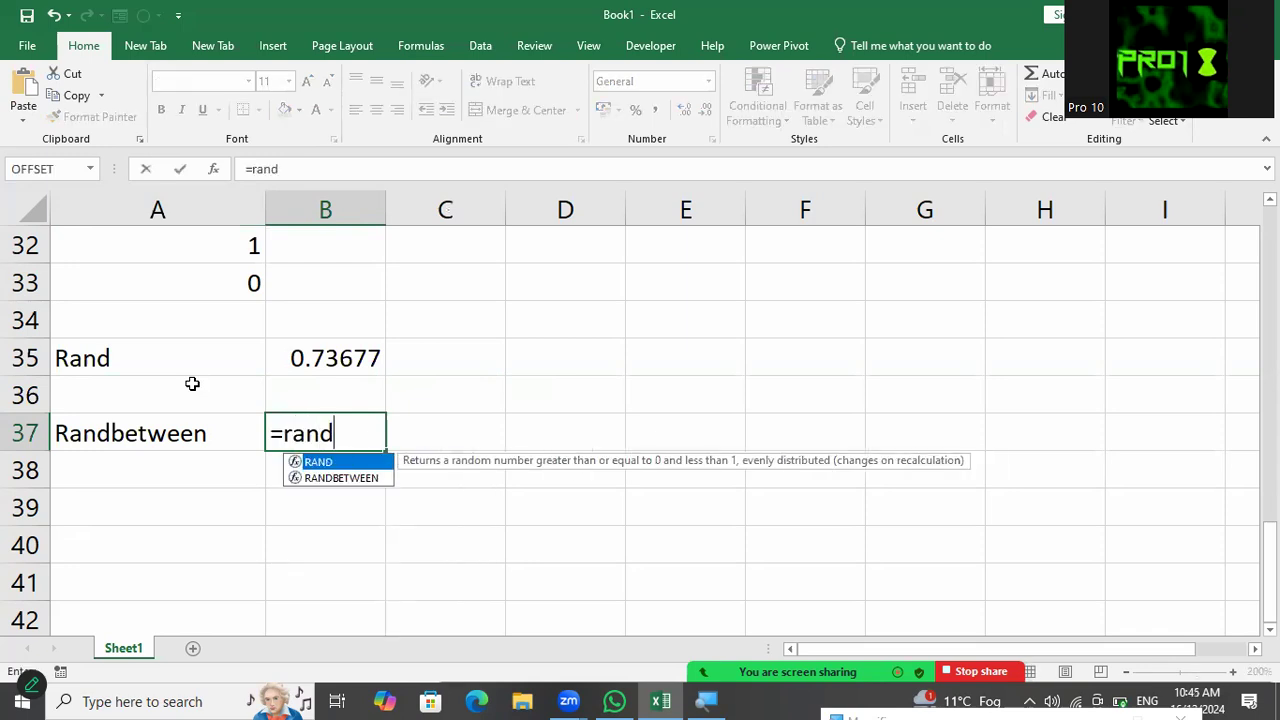
{"action": "key", "text": "Down"}
{"action": "key", "text": "Tab"}
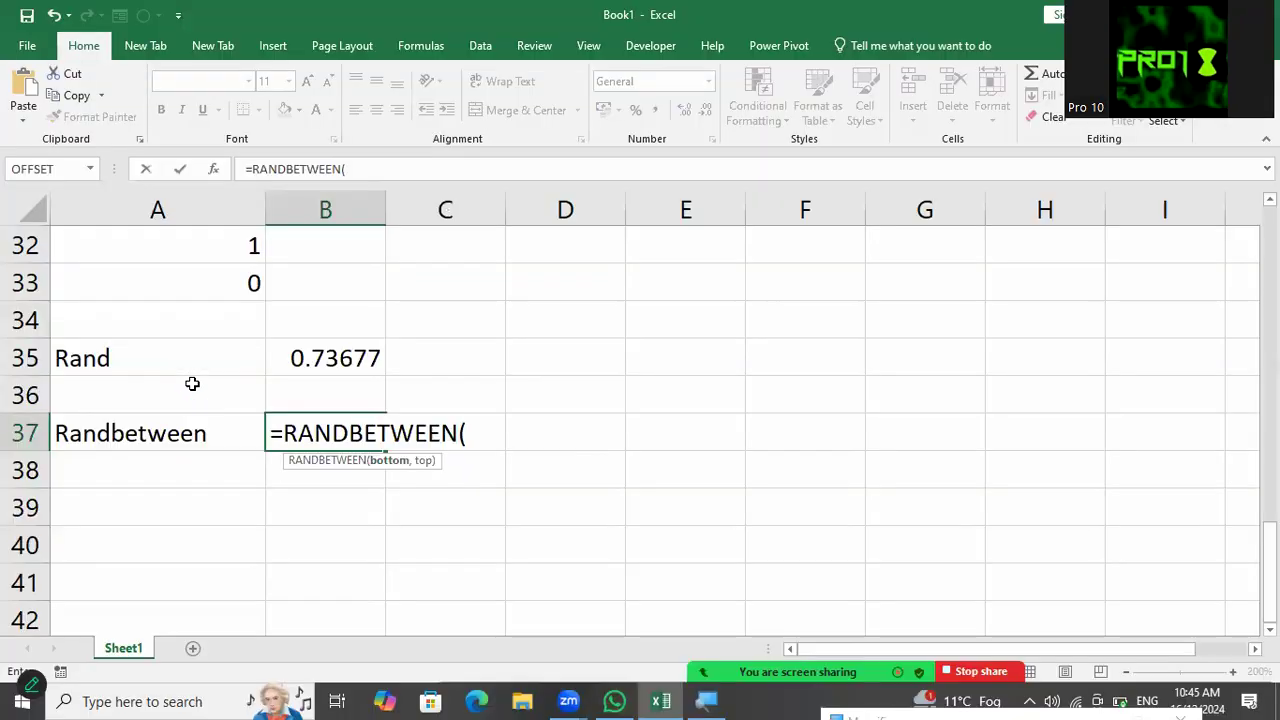
{"action": "type", "text": "50"}
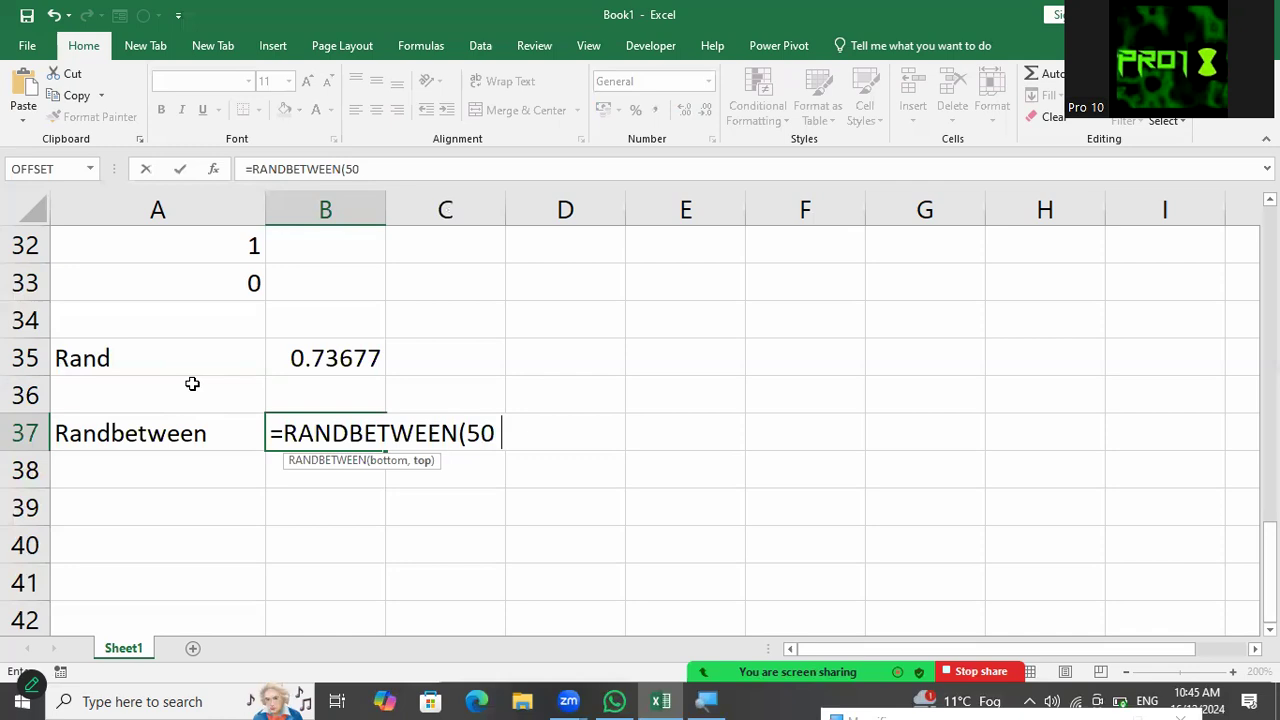
{"action": "type", "text": ",,100)"}
{"action": "key", "text": "Return"}
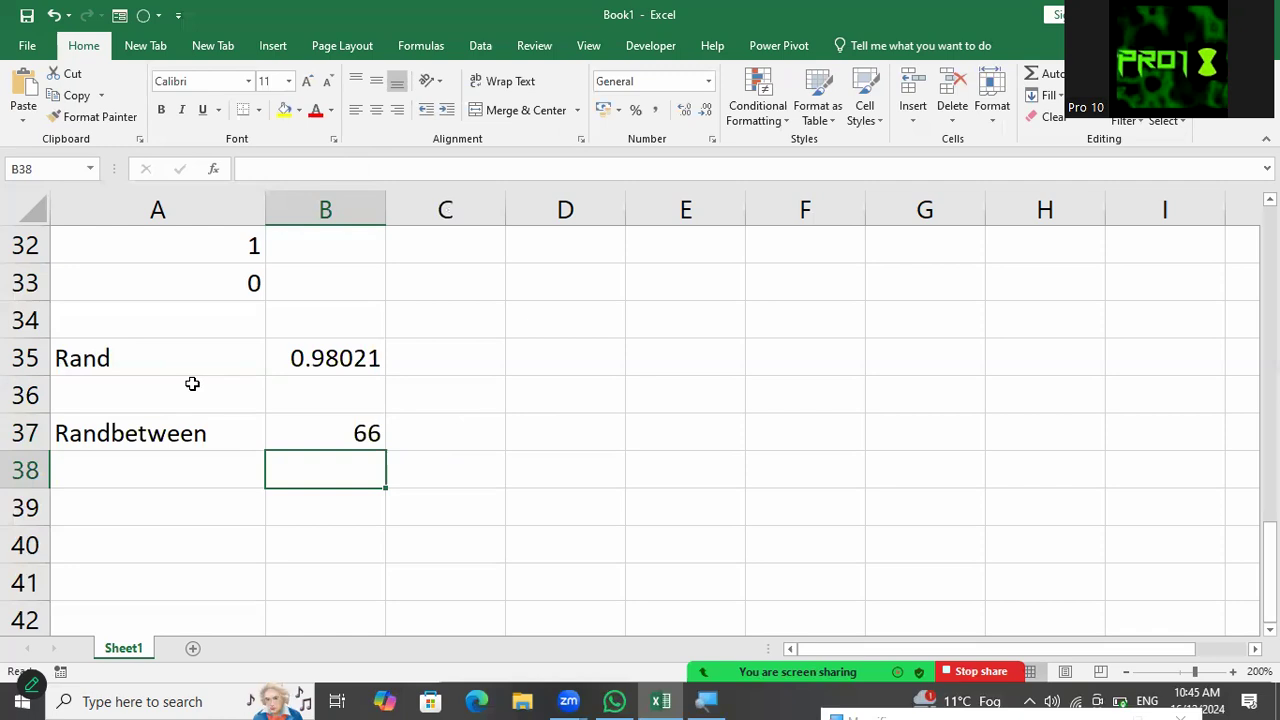
Step: Label cell A39 "Mod" and enter its description "Remainder" in cell A40
{"action": "key", "text": "Down"}
{"action": "key", "text": "Left"}
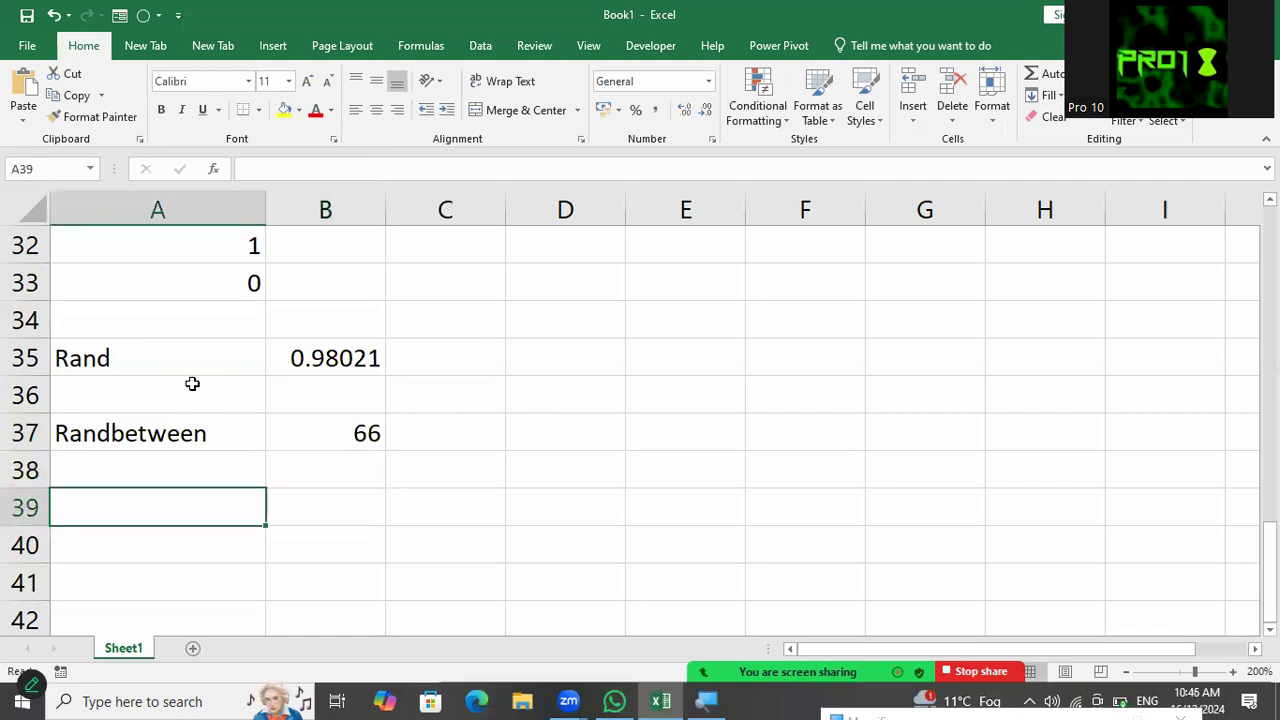
{"action": "type", "text": "Mod"}
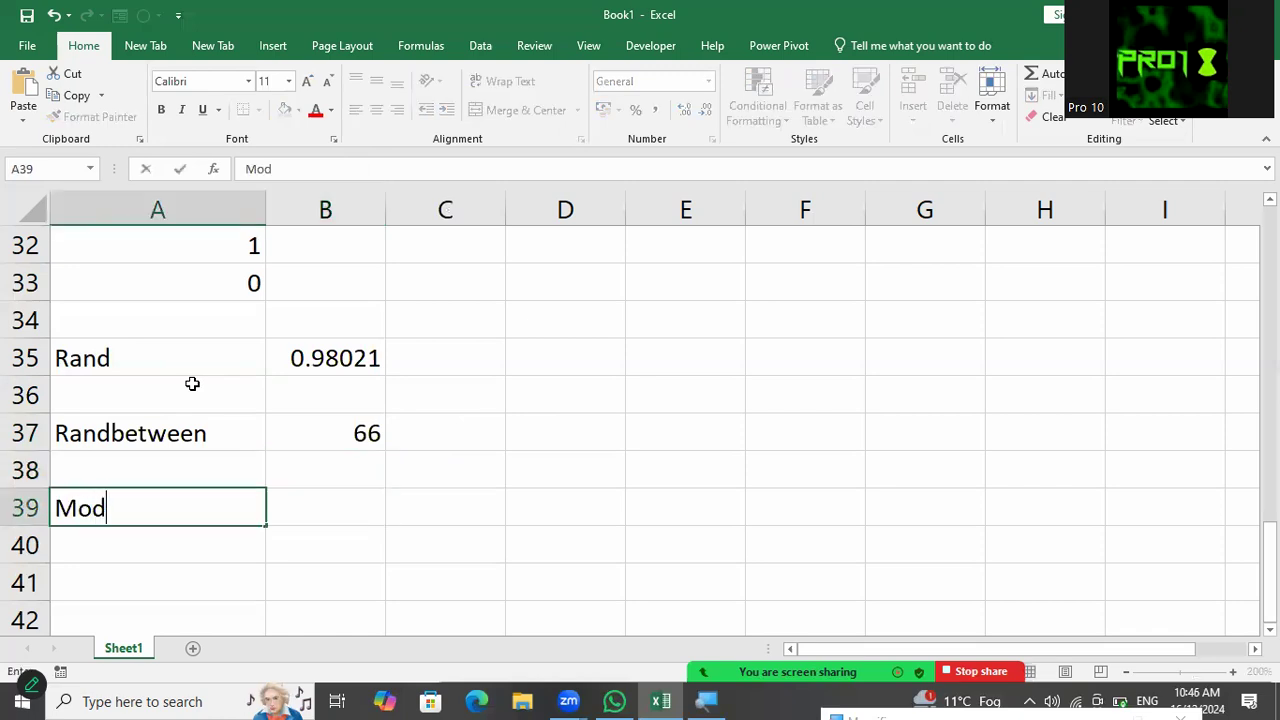
{"action": "key", "text": "Tab"}
{"action": "key", "text": "Down"}
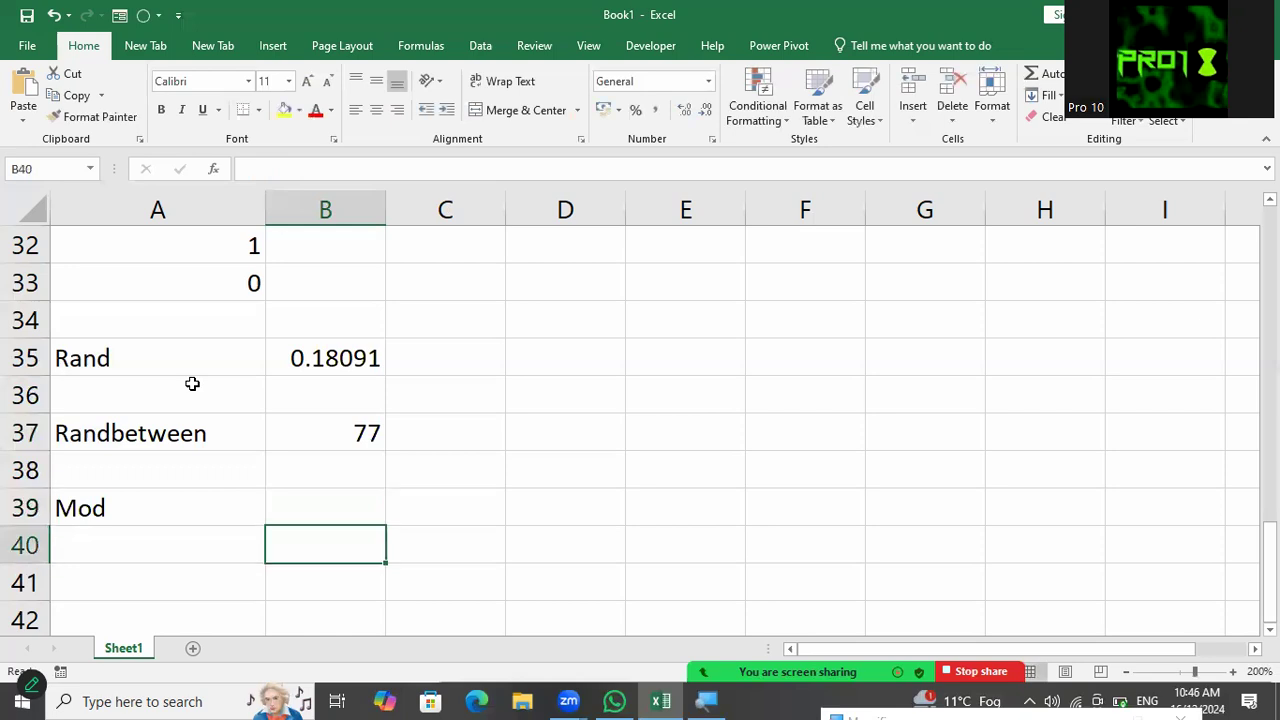
{"action": "key", "text": "Left"}
{"action": "type", "text": "Re"}
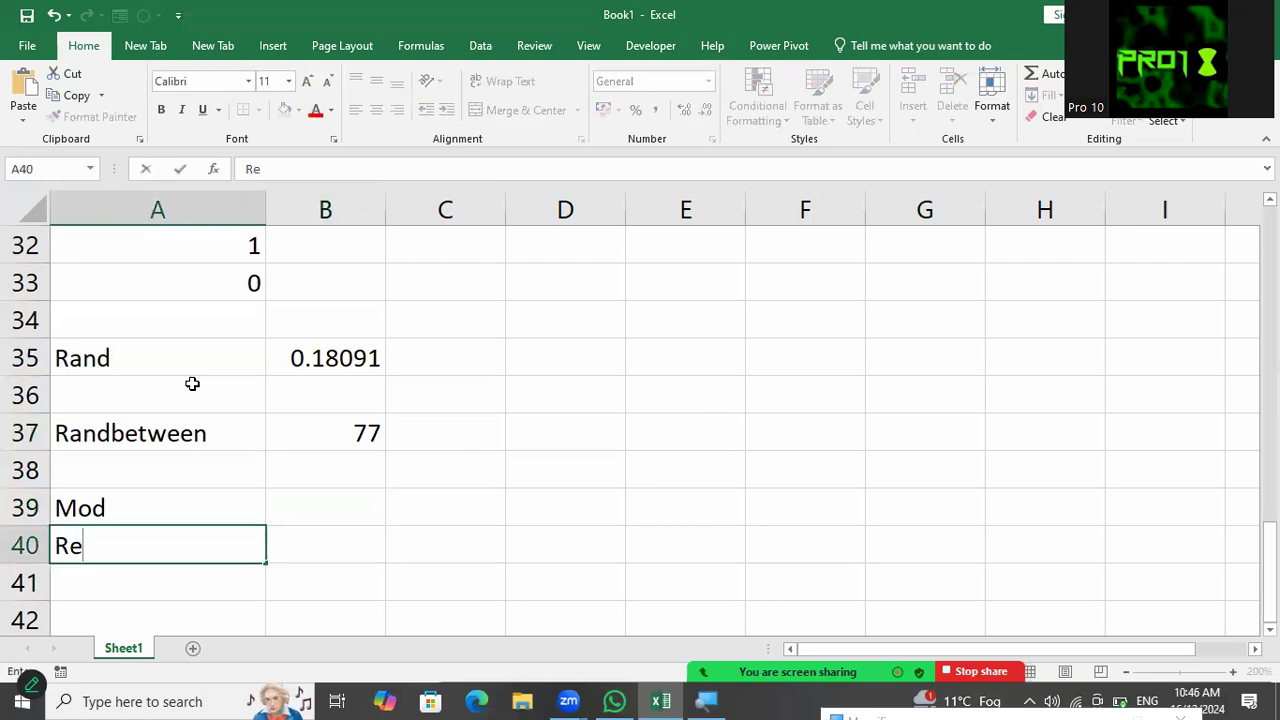
{"action": "type", "text": "mainder"}
{"action": "key", "text": "Tab"}
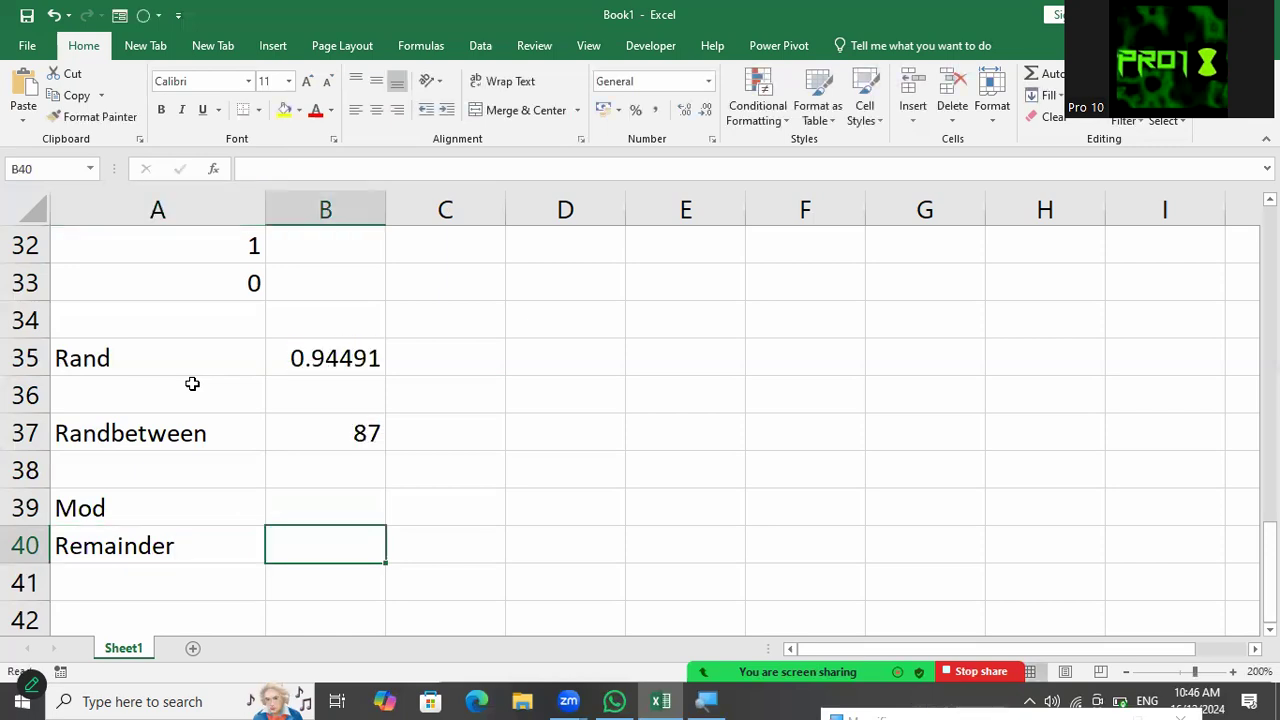
{"action": "key", "text": "Right"}
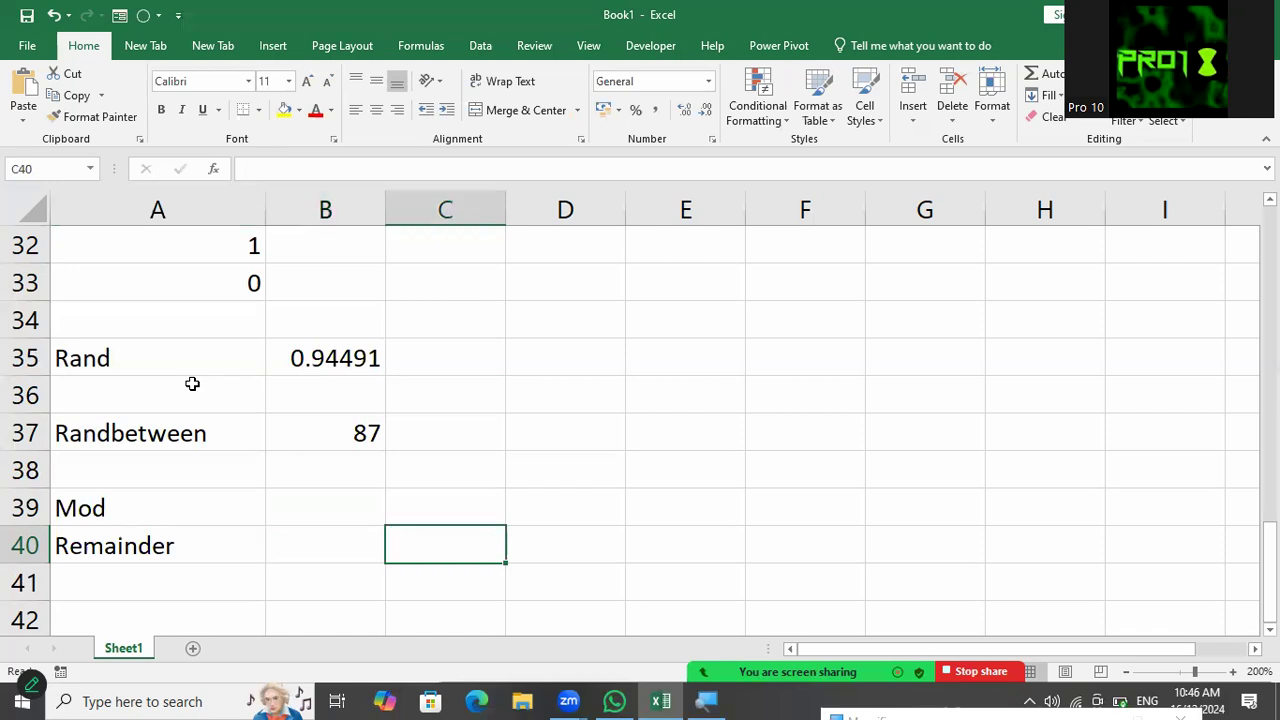
Step: Enter the divisor 2 in cell C37, beside the RANDBETWEEN result
{"action": "key", "text": "Up"}
{"action": "key", "text": "Up"}
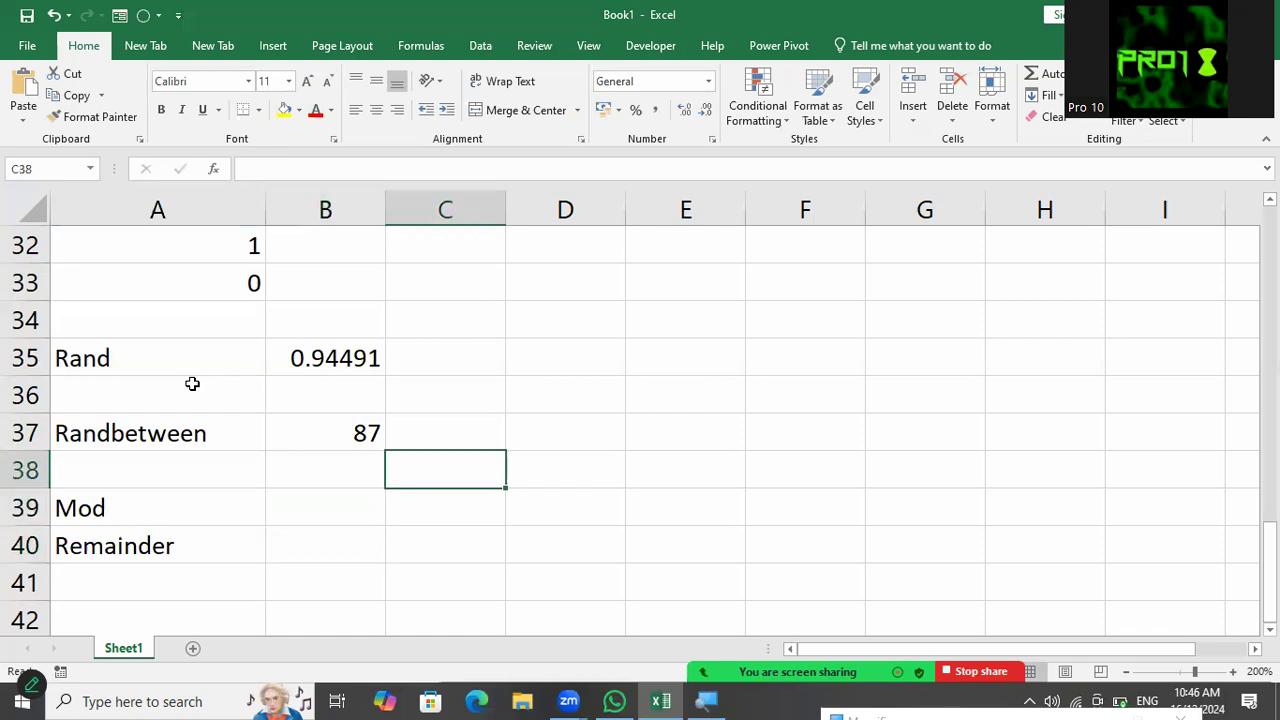
{"action": "key", "text": "Right"}
{"action": "key", "text": "Up"}
{"action": "key", "text": "Left"}
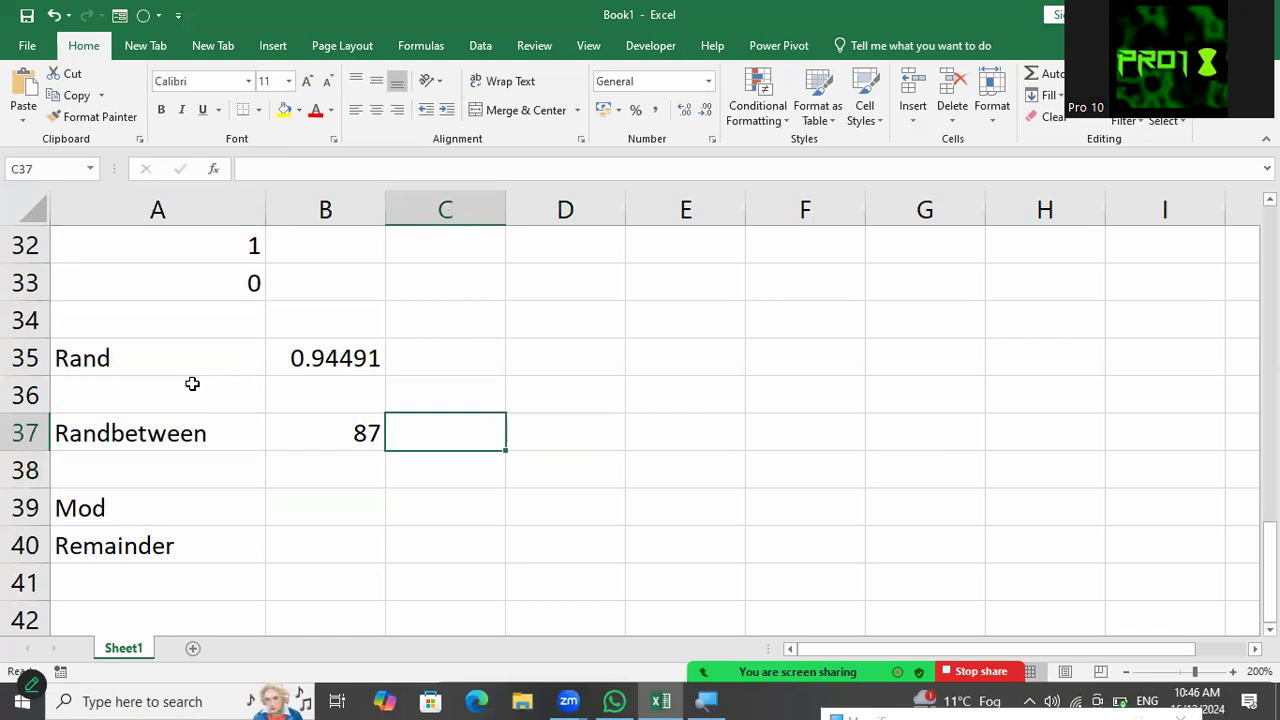
{"action": "type", "text": "2"}
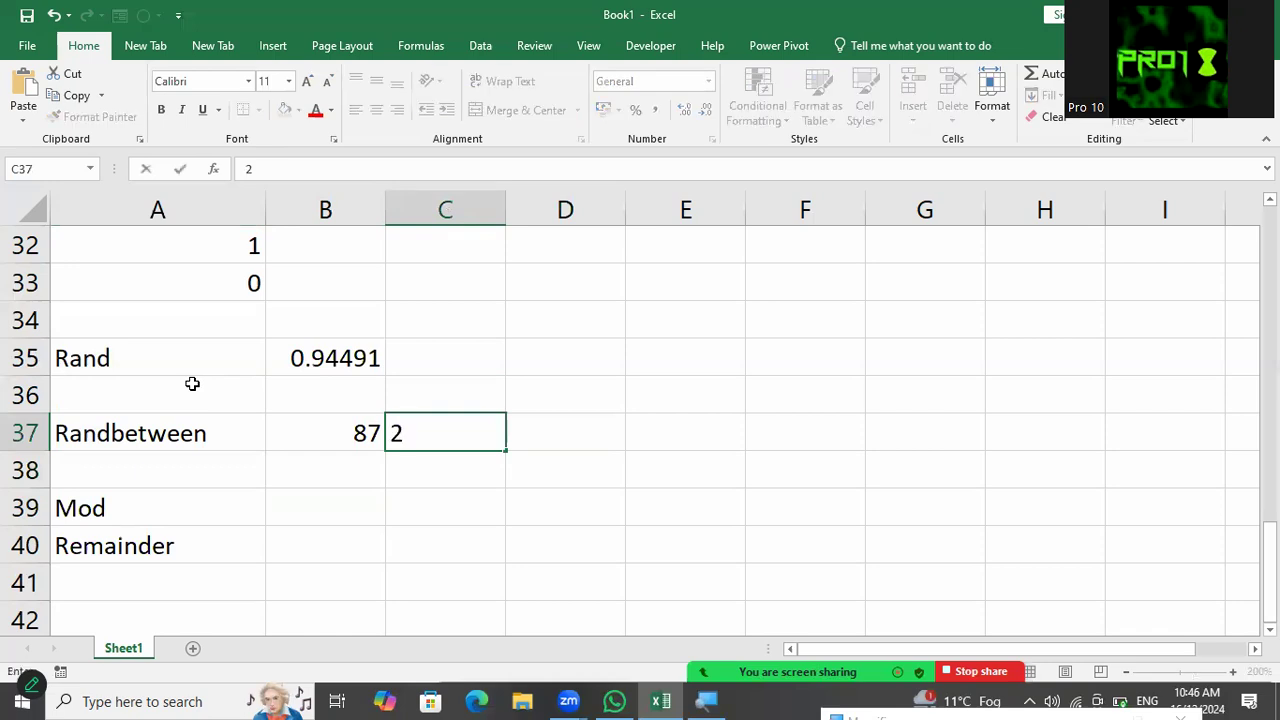
{"action": "key", "text": "Return"}
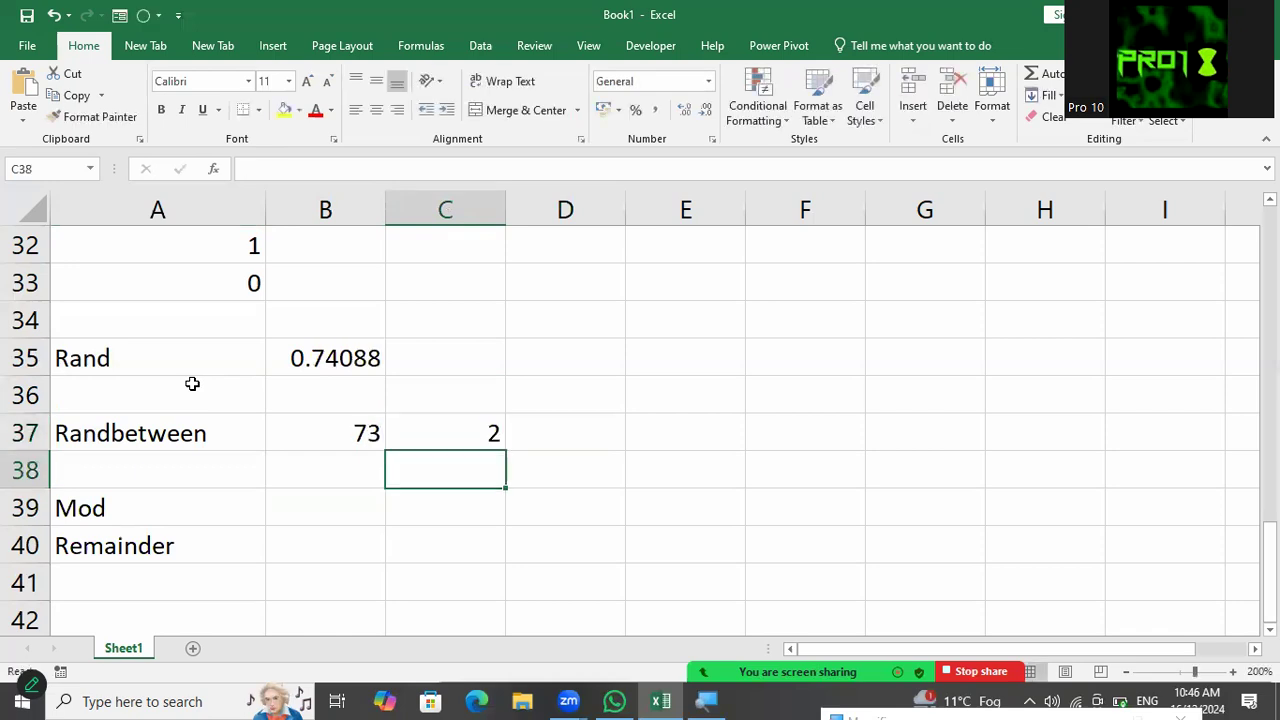
Step: Calculate the remainder of B37 divided by C37 in cell B39 with =MOD(B37,C37)
{"action": "key", "text": "Down"}
{"action": "key", "text": "Left"}
{"action": "type", "text": "=mod"}
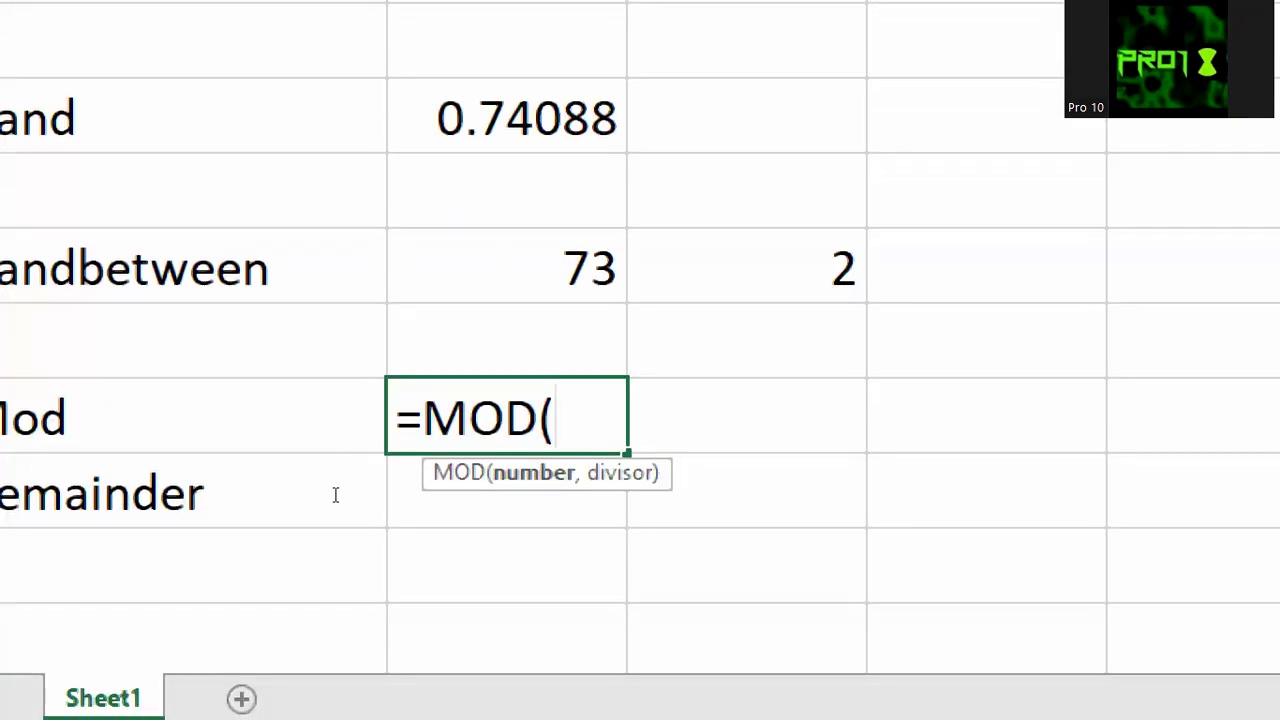
{"action": "key", "text": "Up"}
{"action": "key", "text": "Up"}
{"action": "type", "text": ","}
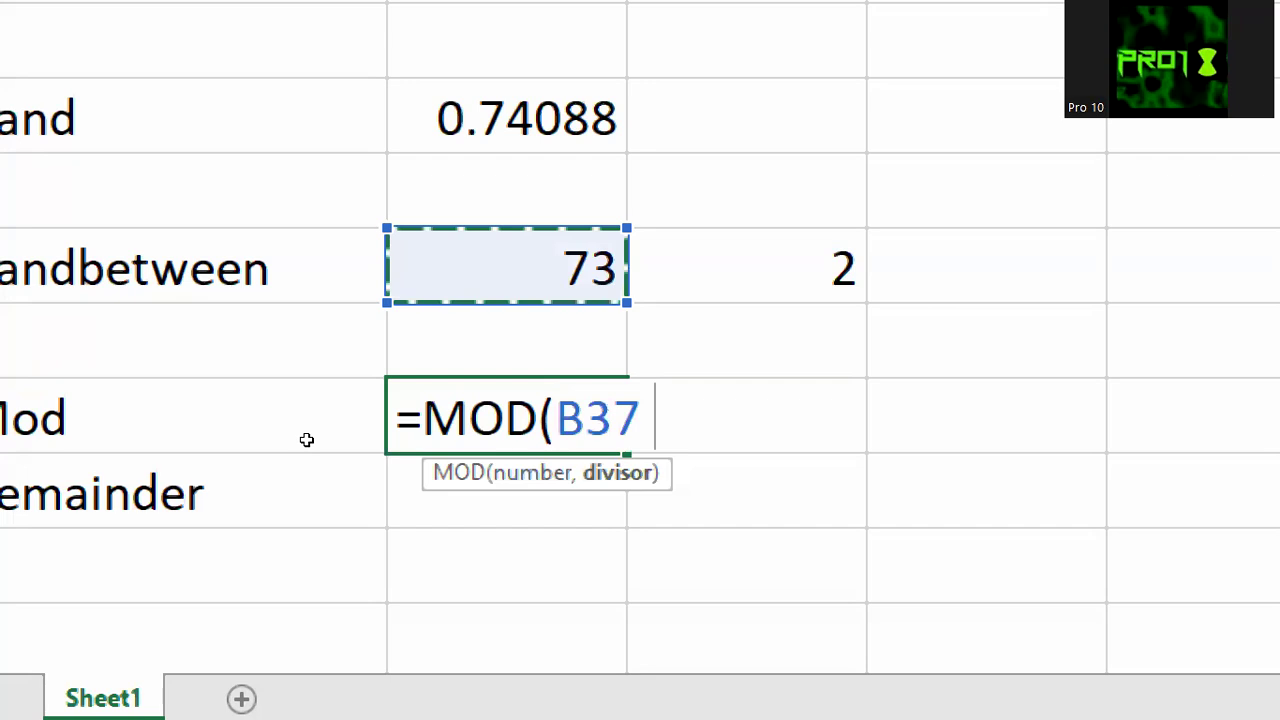
{"action": "key", "text": "Up"}
{"action": "key", "text": "Up"}
{"action": "key", "text": "Right"}
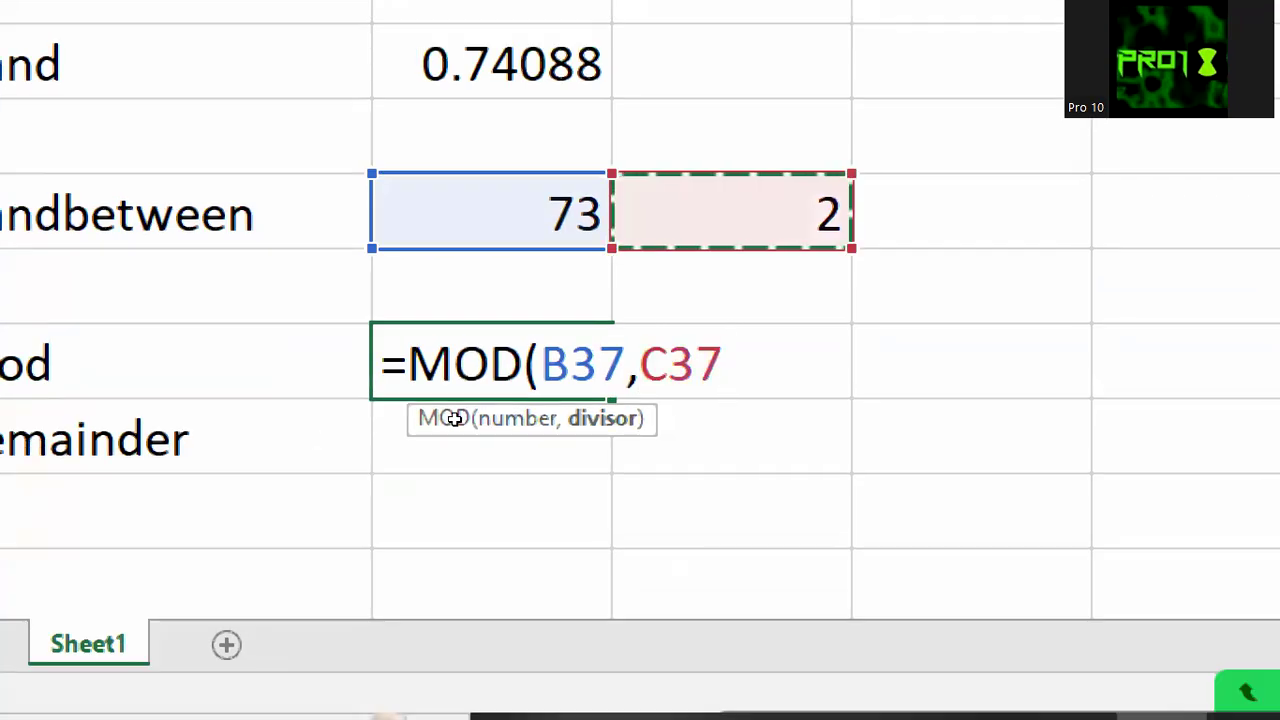
{"action": "type", "text": ")"}
{"action": "key", "text": "Return"}
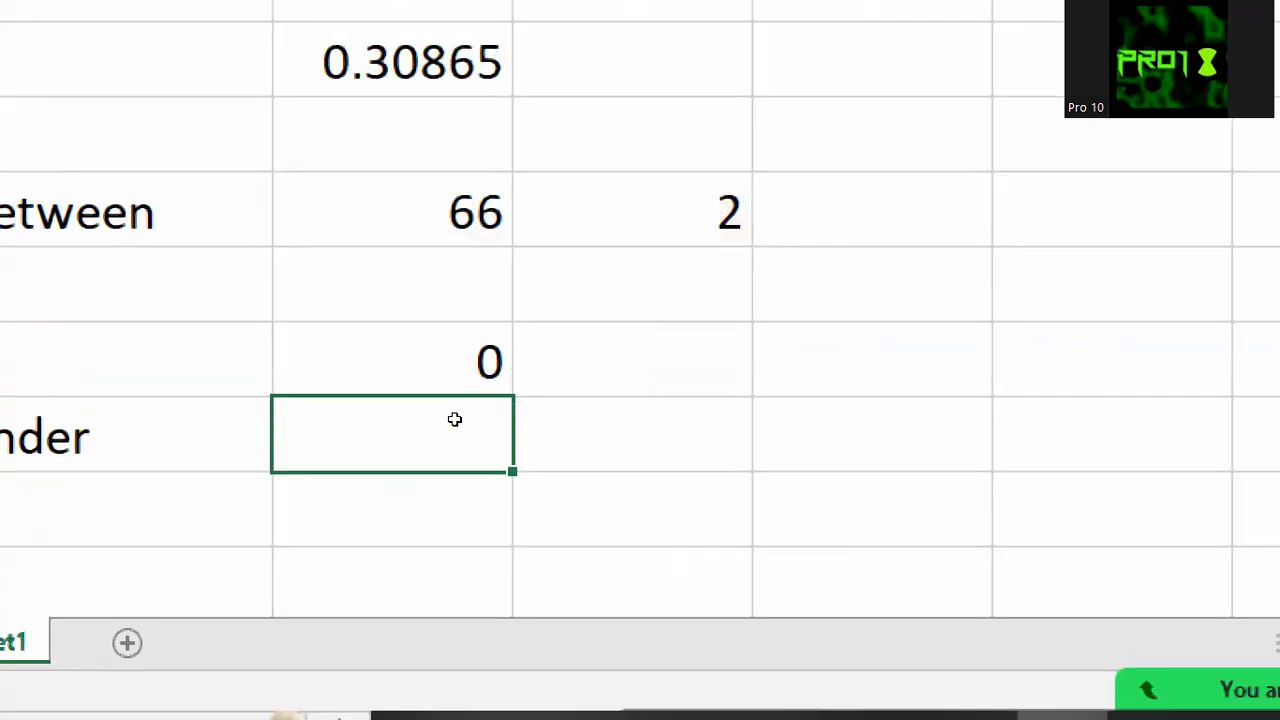
Step: Label cell A42 "Quotient" as the heading of the next function example
{"action": "key", "text": "Up"}
{"action": "key", "text": "Up"}
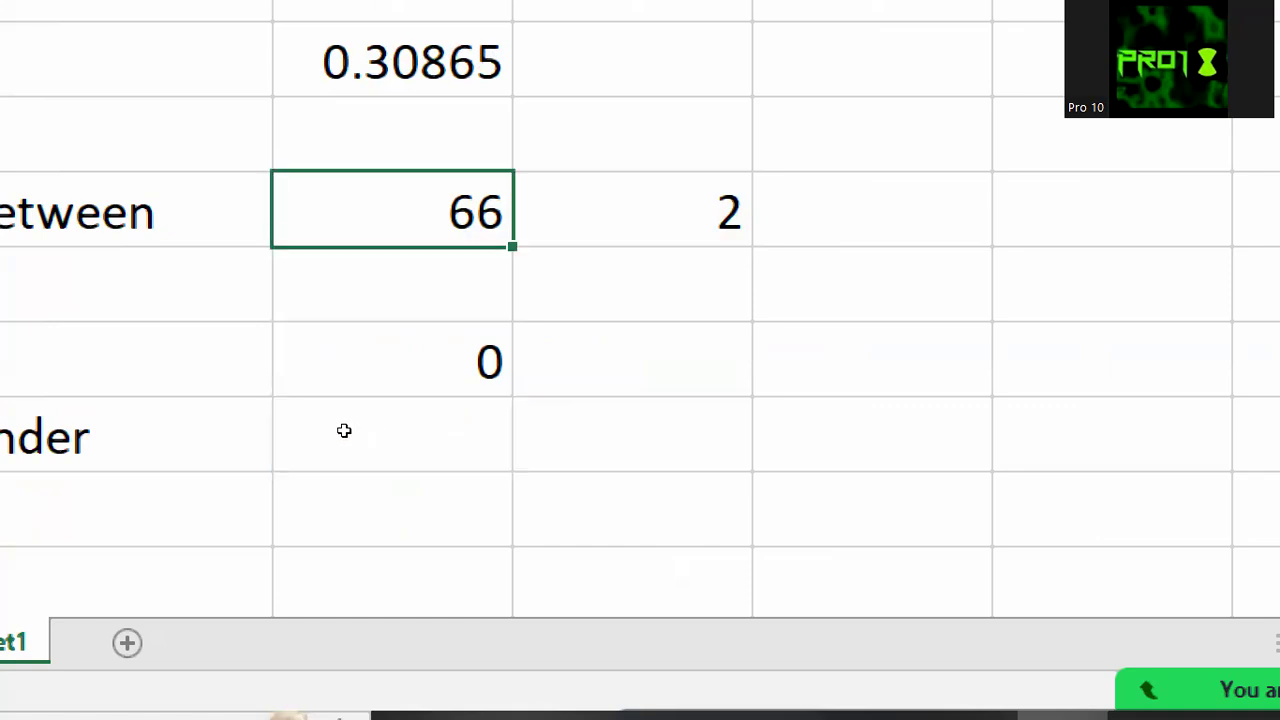
{"action": "key", "text": "Down"}
{"action": "key", "text": "Down"}
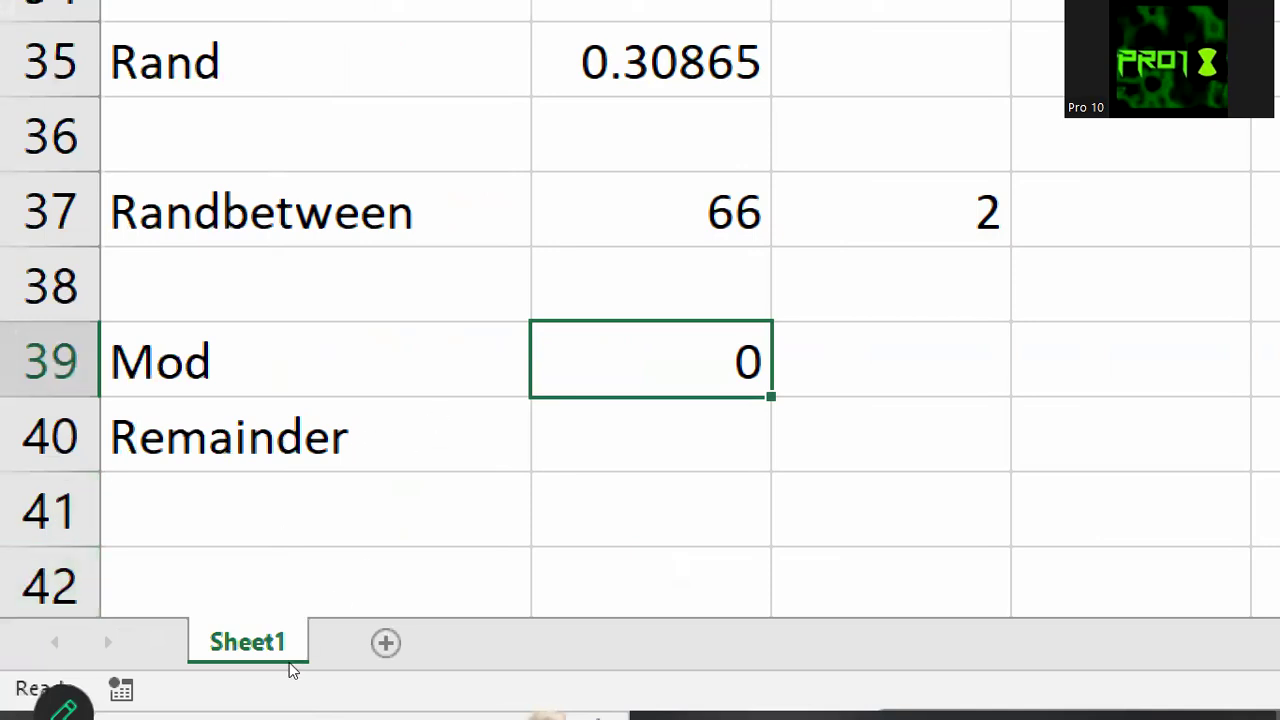
{"action": "key", "text": "super+minus"}
{"action": "left_click", "coordinate": [314, 588]}
{"action": "key", "text": "Down"}
{"action": "key", "text": "Left"}
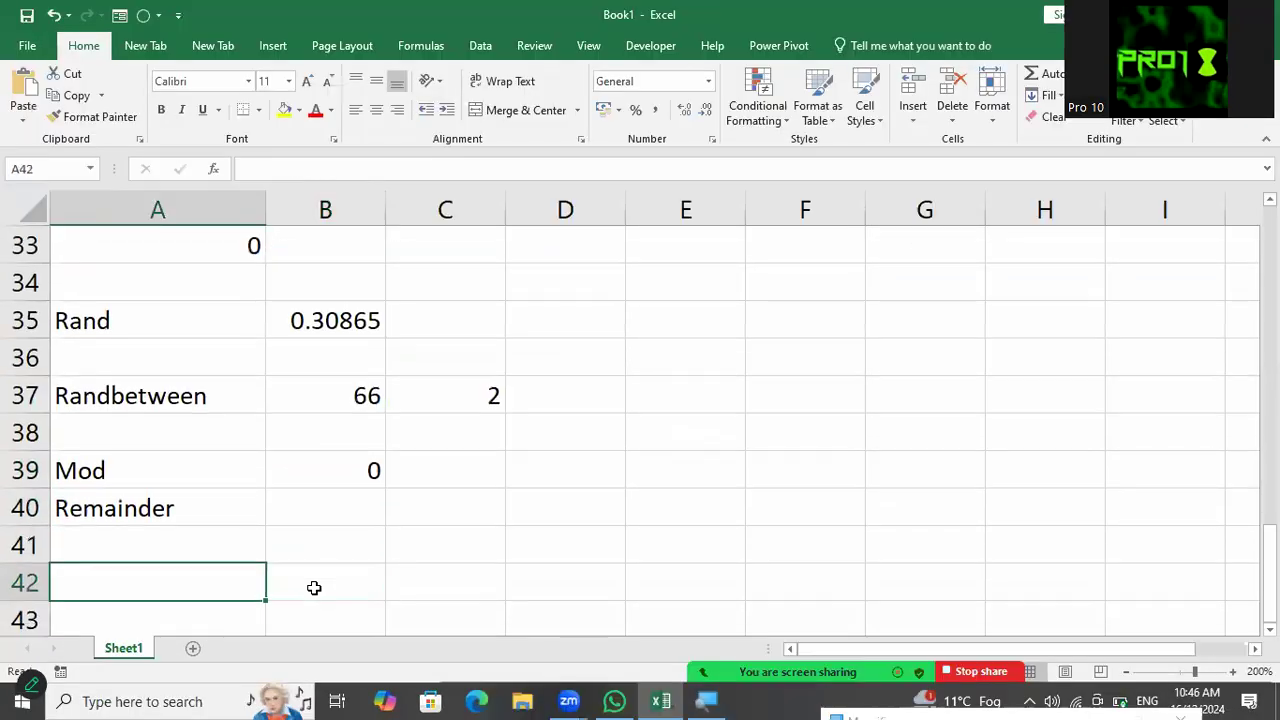
{"action": "type", "text": "Quotient"}
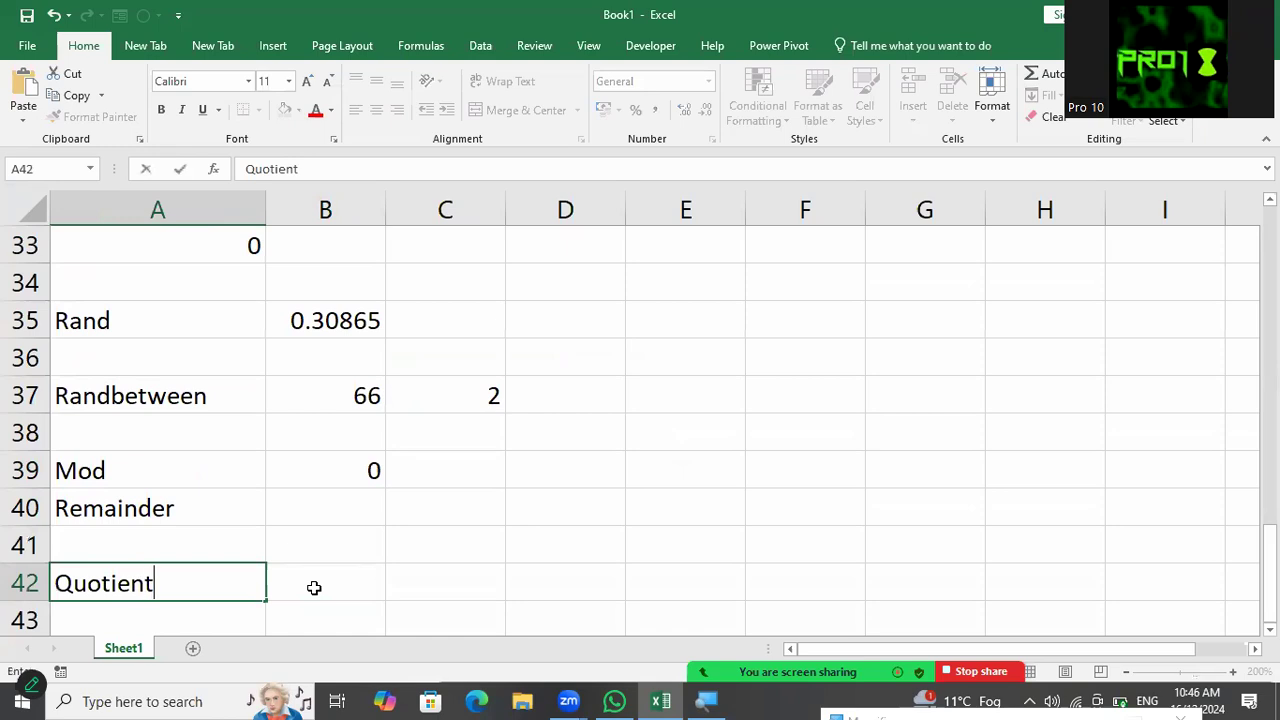
{"action": "key", "text": "ctrl+Return"}
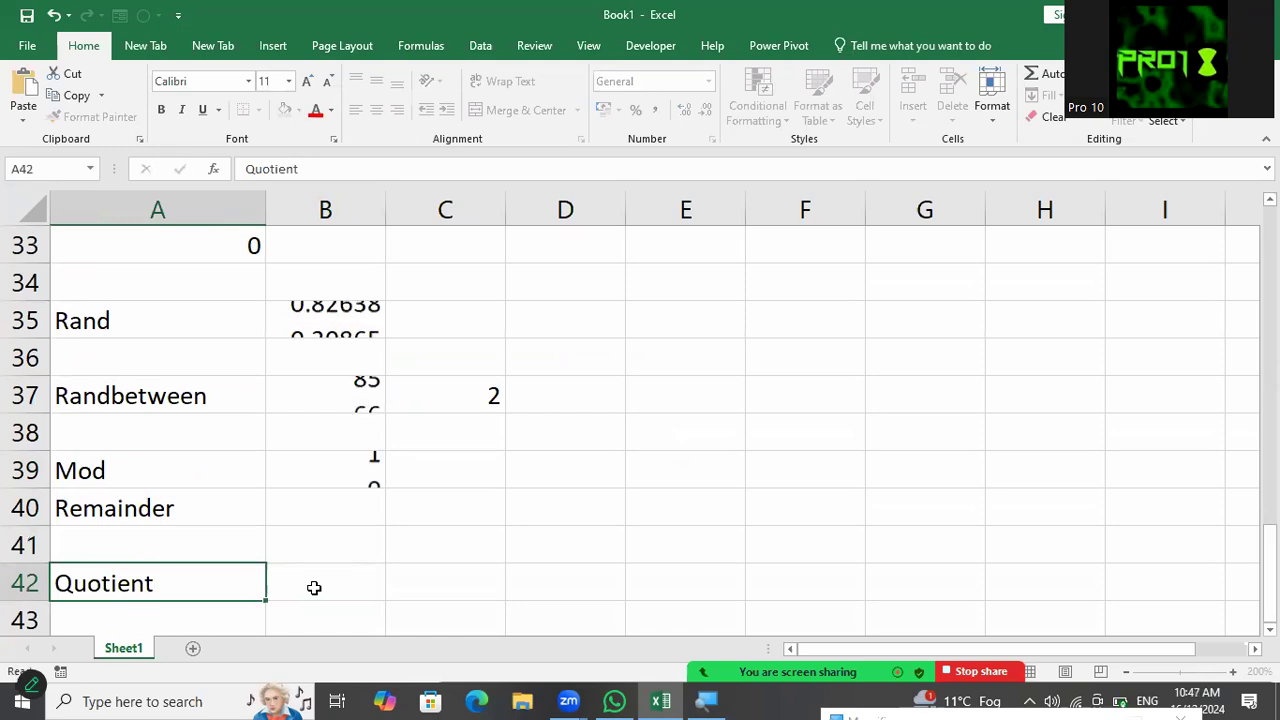
{"action": "key", "text": "Up"}
{"action": "key", "text": "Up"}
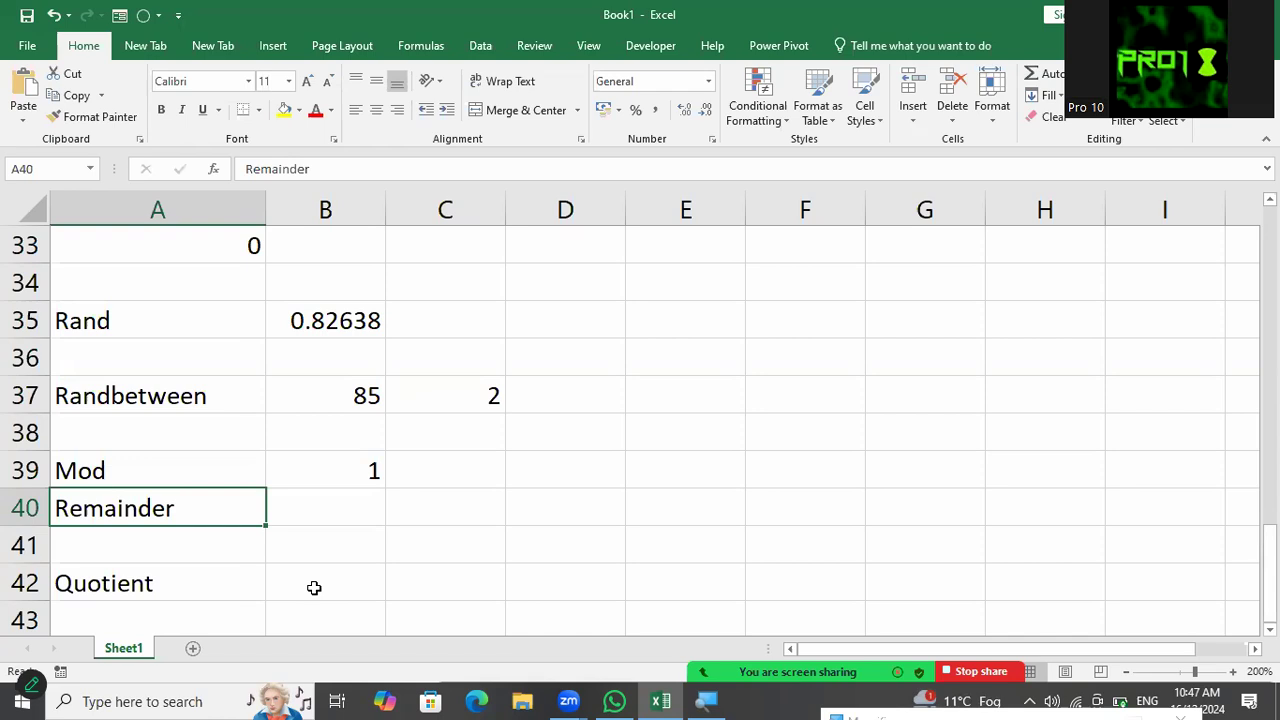
{"action": "key", "text": "Down"}
{"action": "key", "text": "Down"}
{"action": "left_click", "coordinate": [314, 587]}
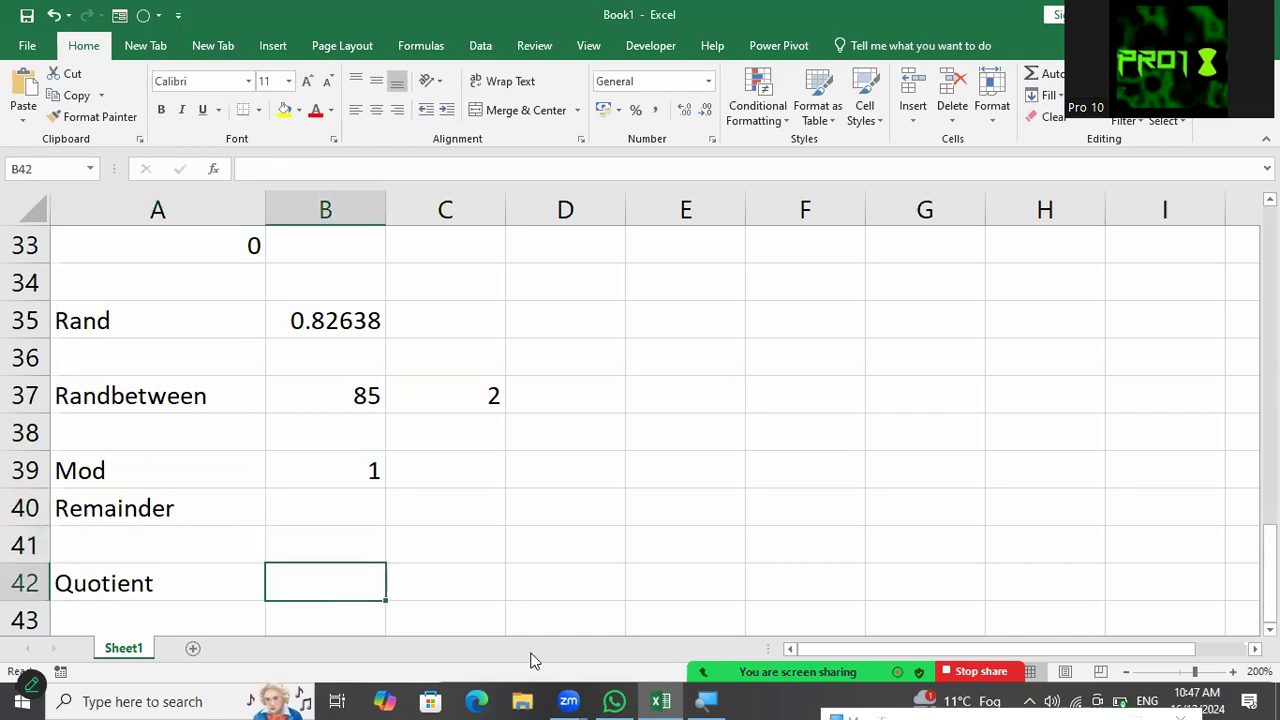
{"action": "scroll", "coordinate": [531, 660], "scroll_direction": "down", "scroll_amount": 2}
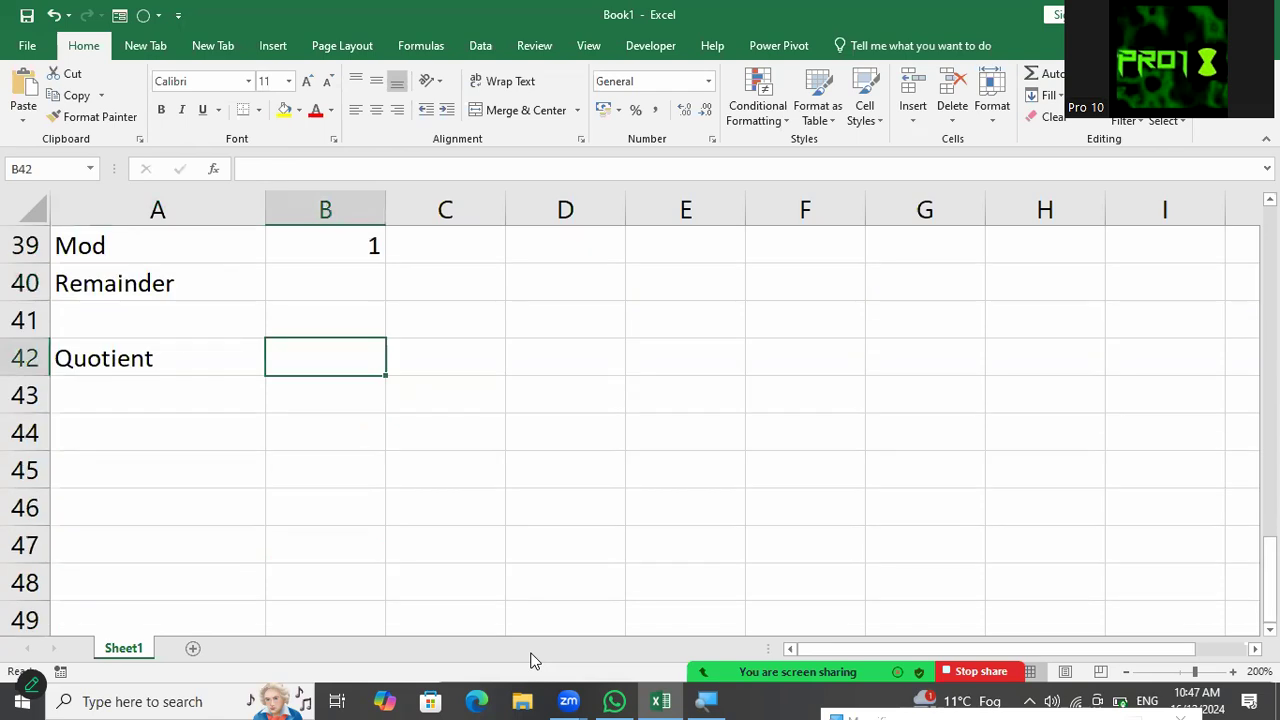
{"action": "scroll", "coordinate": [531, 660], "scroll_direction": "up", "scroll_amount": 1}
{"action": "type", "text": "="}
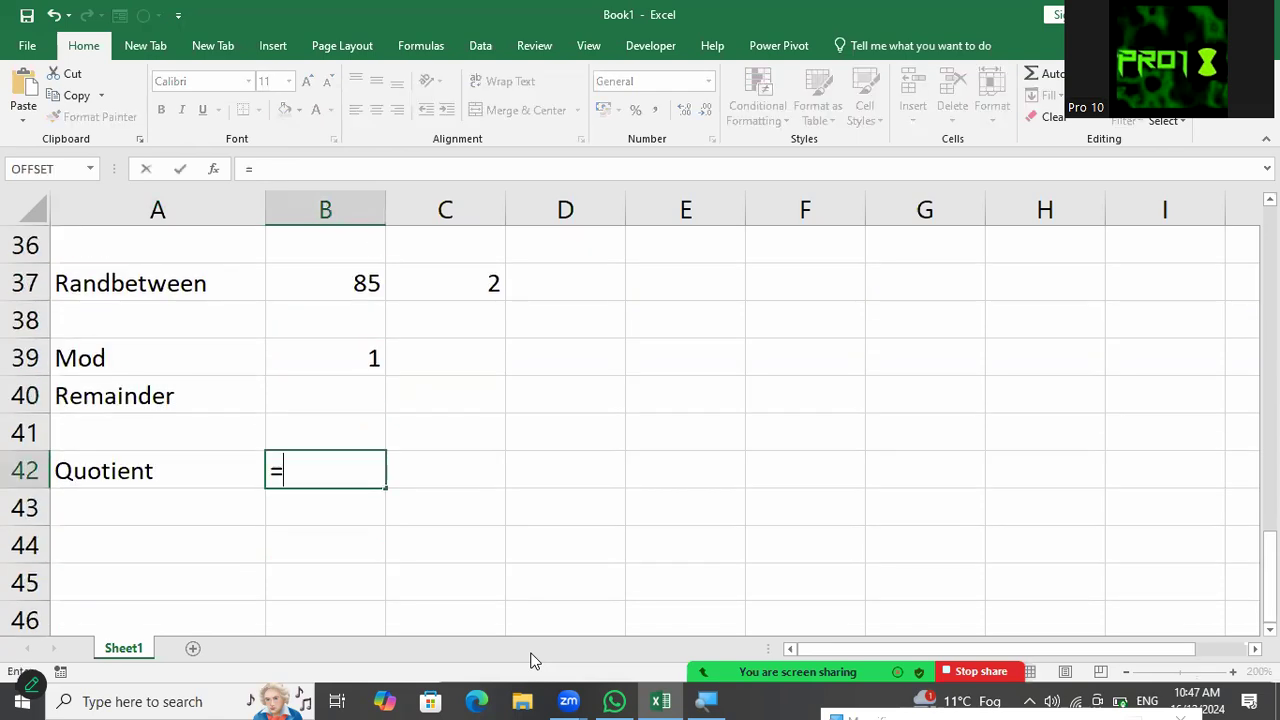
{"action": "type", "text": "quoti"}
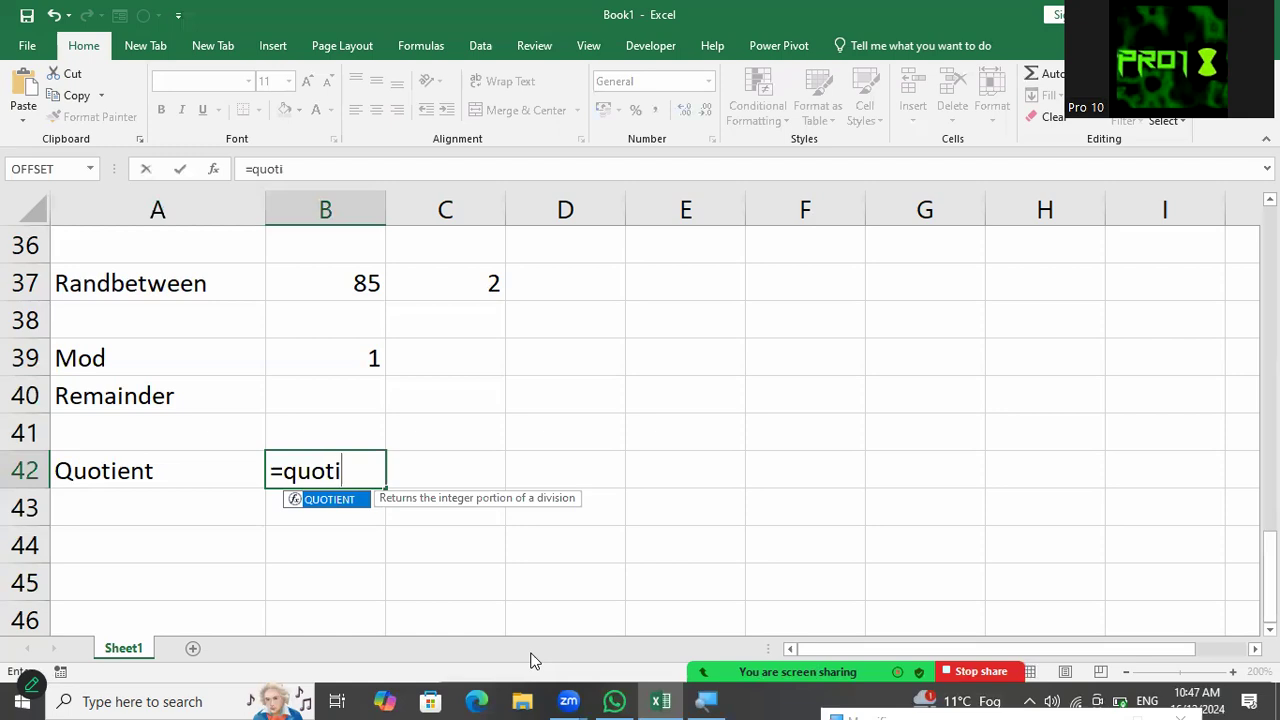
{"action": "key", "text": "Tab"}
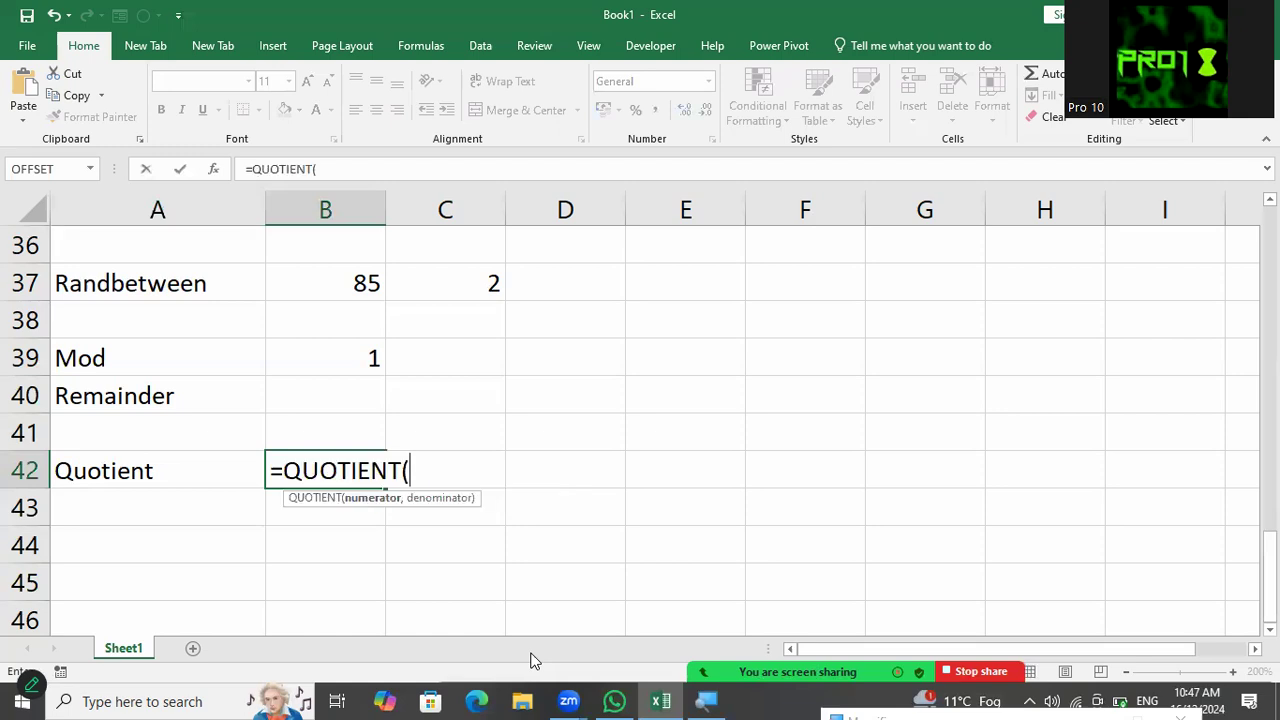
{"action": "key", "text": "BackSpace"}
{"action": "key", "text": "BackSpace"}
{"action": "key", "text": "BackSpace"}
{"action": "key", "text": "BackSpace"}
{"action": "key", "text": "BackSpace"}
{"action": "key", "text": "BackSpace"}
{"action": "key", "text": "BackSpace"}
{"action": "key", "text": "BackSpace"}
{"action": "key", "text": "BackSpace"}
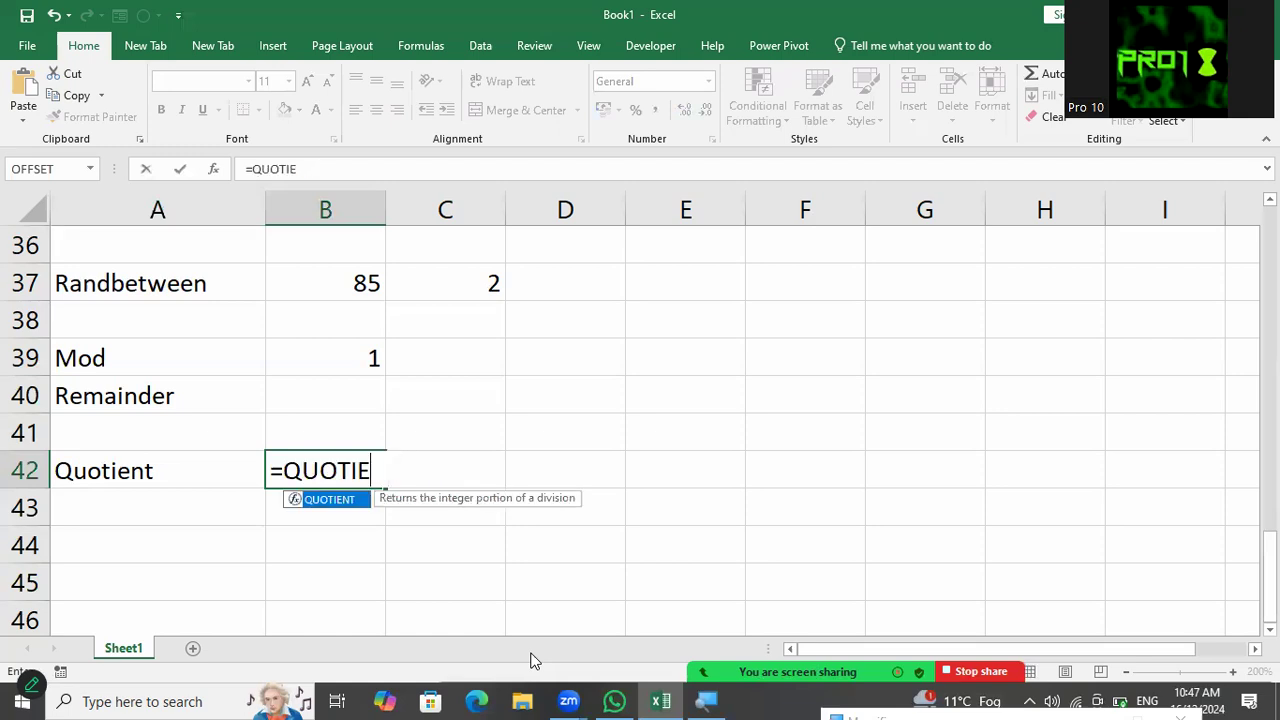
{"action": "key", "text": "Escape"}
Step: Examine the MOD formula in cell B39 and the cells it references, leaving the formula as it is
{"action": "key", "text": "Up"}
{"action": "key", "text": "Up"}
{"action": "key", "text": "Up"}
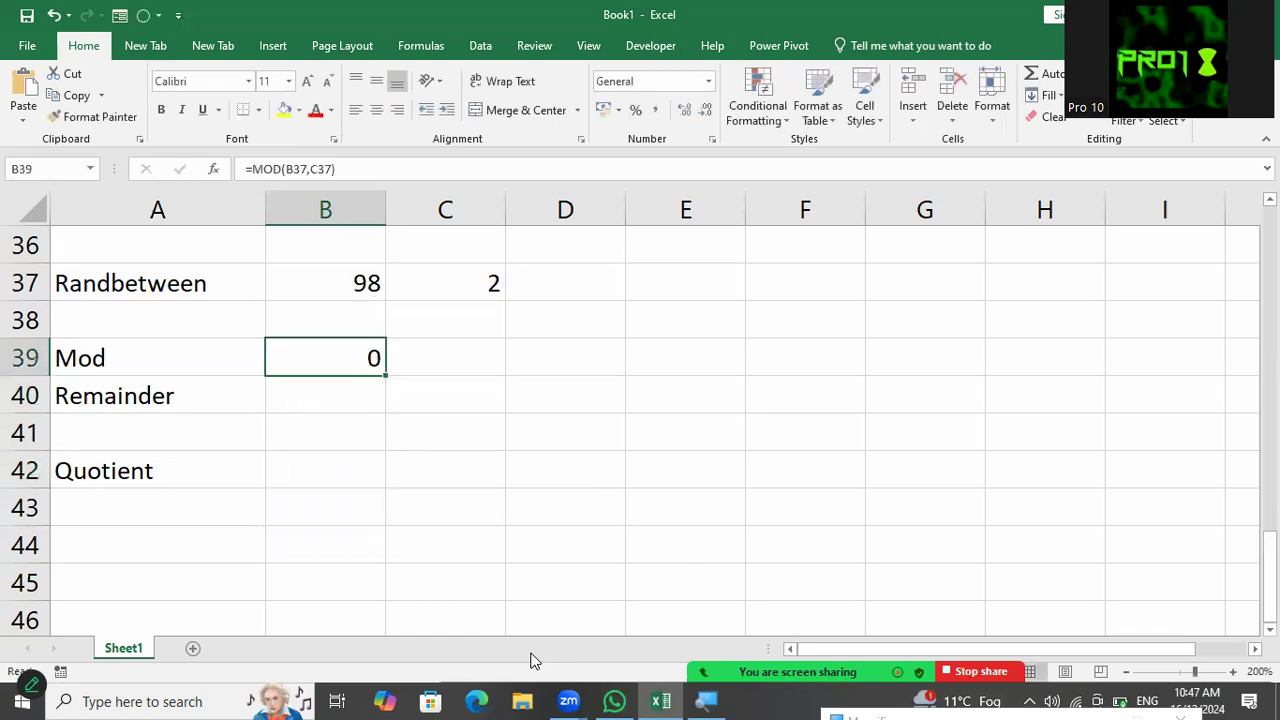
{"action": "double_click", "coordinate": [320, 365]}
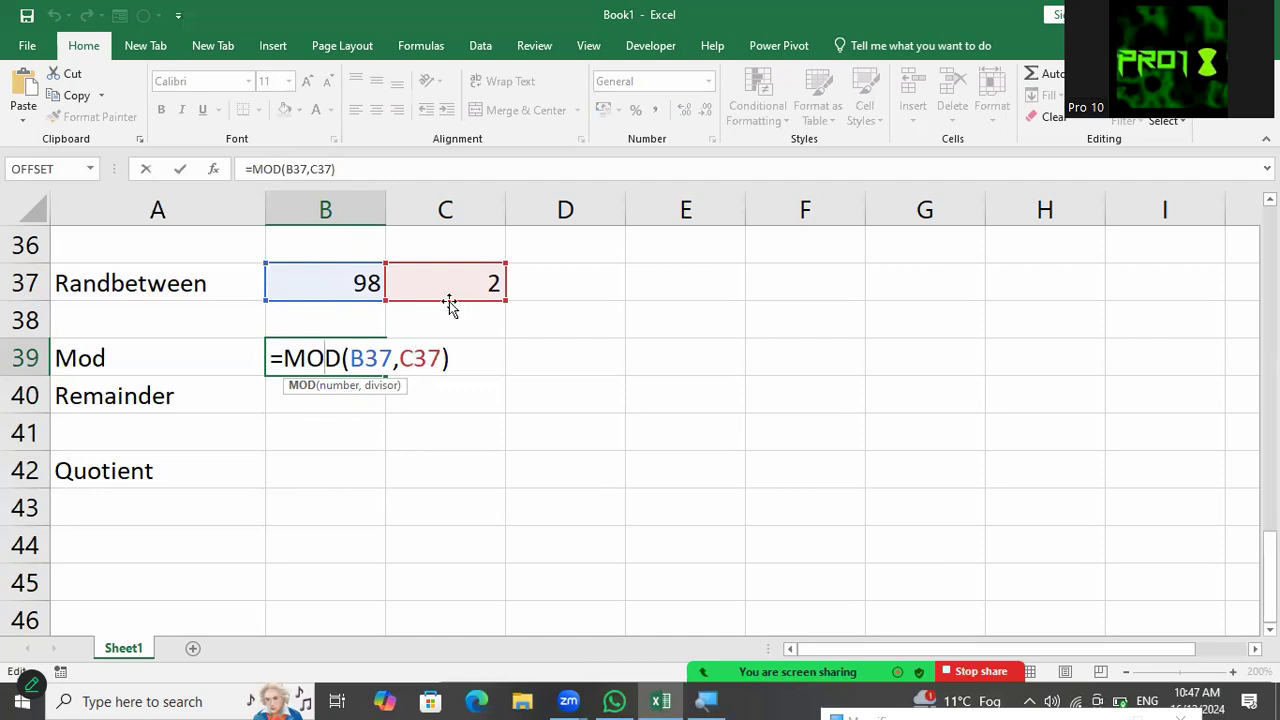
{"action": "key", "text": "Return"}
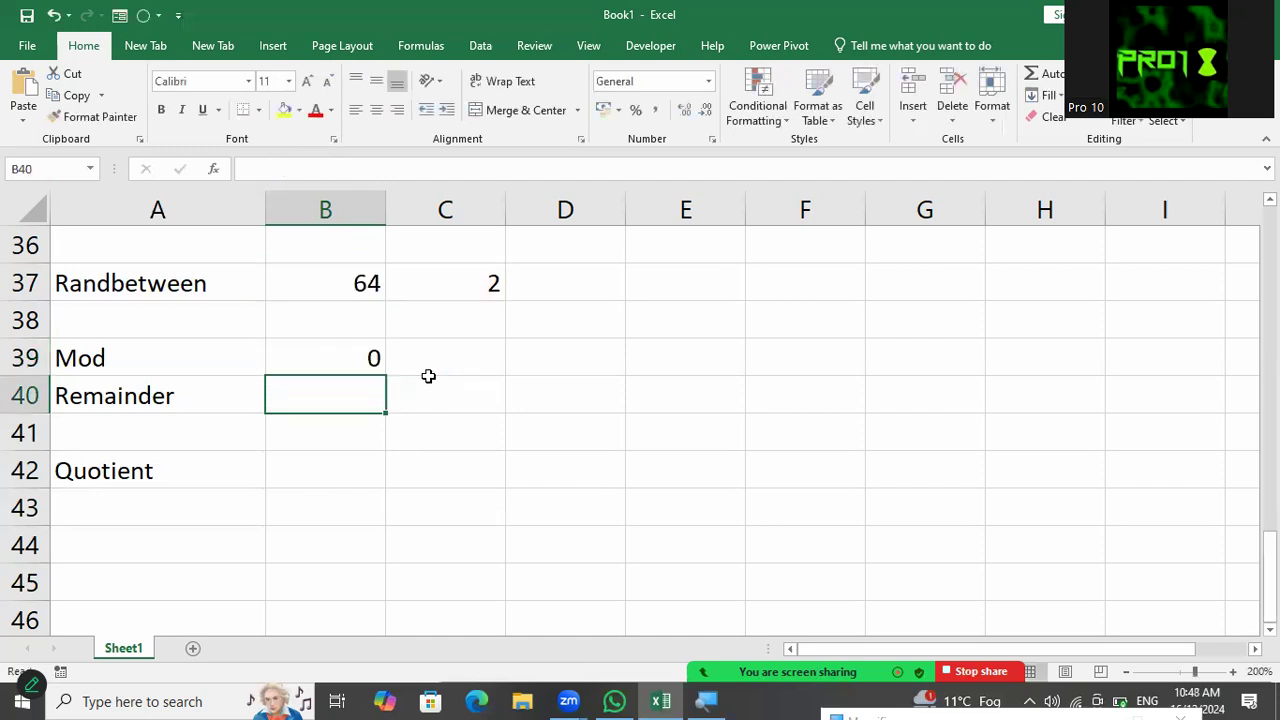
Step: Calculate the integer part of B37 divided by C37 in cell B42 with =QUOTIENT(B37,C37)
{"action": "left_click", "coordinate": [363, 468]}
{"action": "type", "text": "=quoti"}
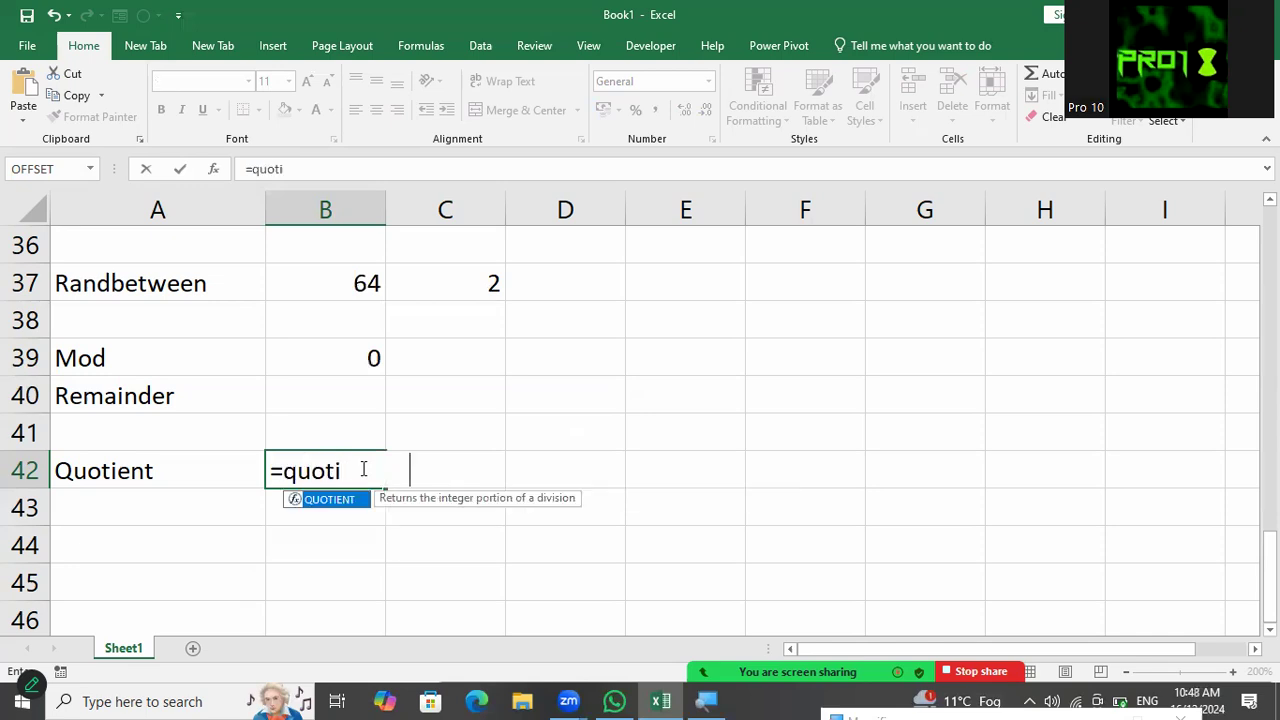
{"action": "key", "text": "Tab"}
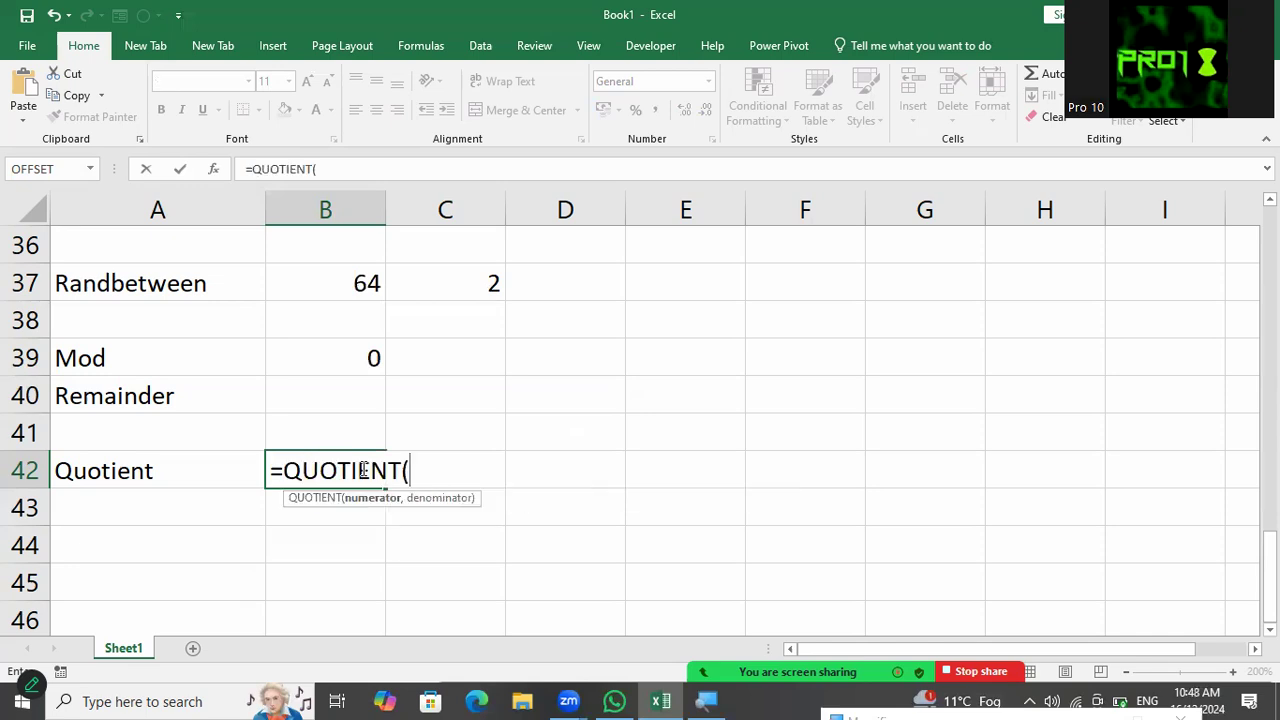
{"action": "type", "text": "6"}
{"action": "key", "text": "BackSpace"}
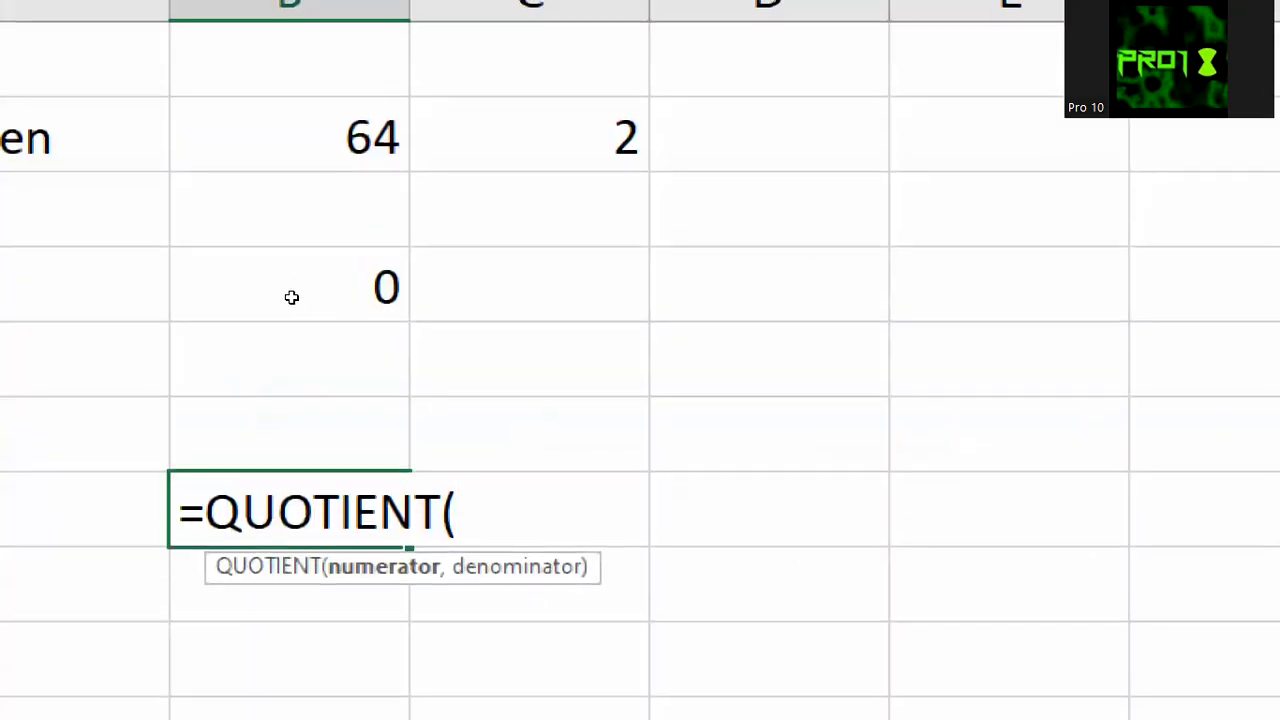
{"action": "key", "text": "Up"}
{"action": "key", "text": "Up"}
{"action": "key", "text": "Up"}
{"action": "key", "text": "Up"}
{"action": "key", "text": "Up"}
{"action": "type", "text": ","}
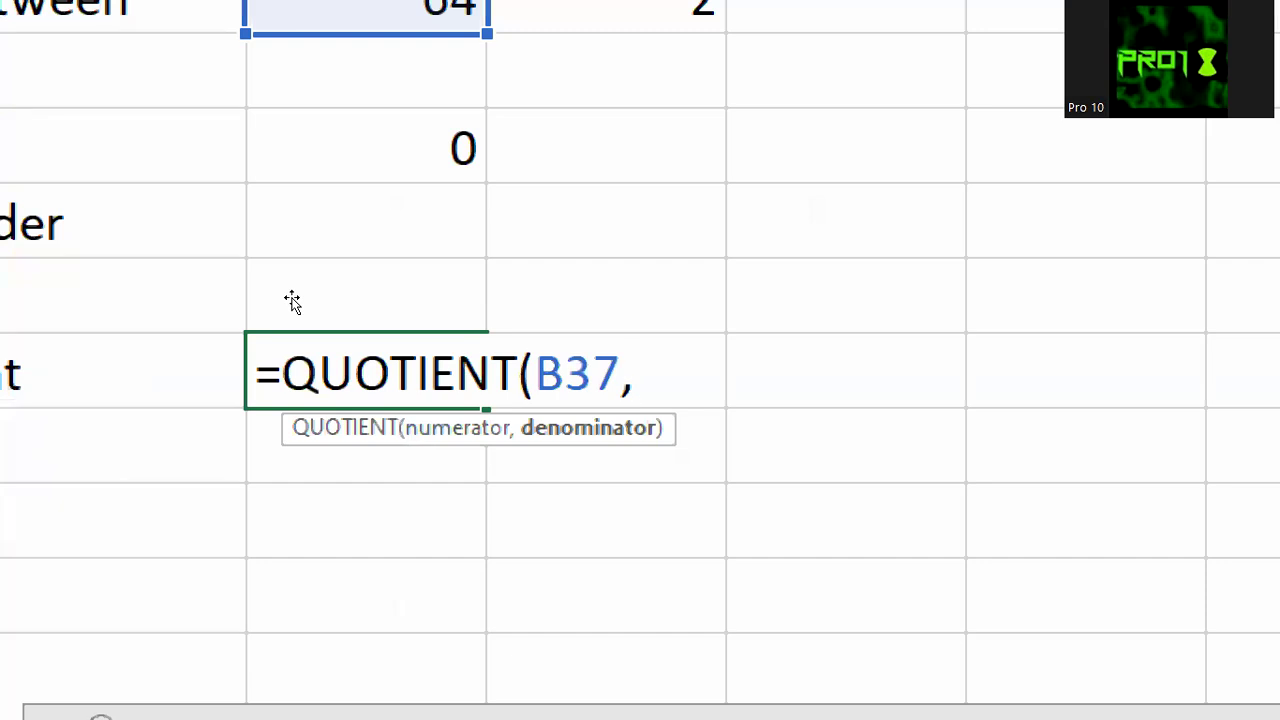
{"action": "key", "text": "Up"}
{"action": "key", "text": "Up"}
{"action": "key", "text": "Up"}
{"action": "key", "text": "Up"}
{"action": "key", "text": "Up"}
{"action": "key", "text": "Right"}
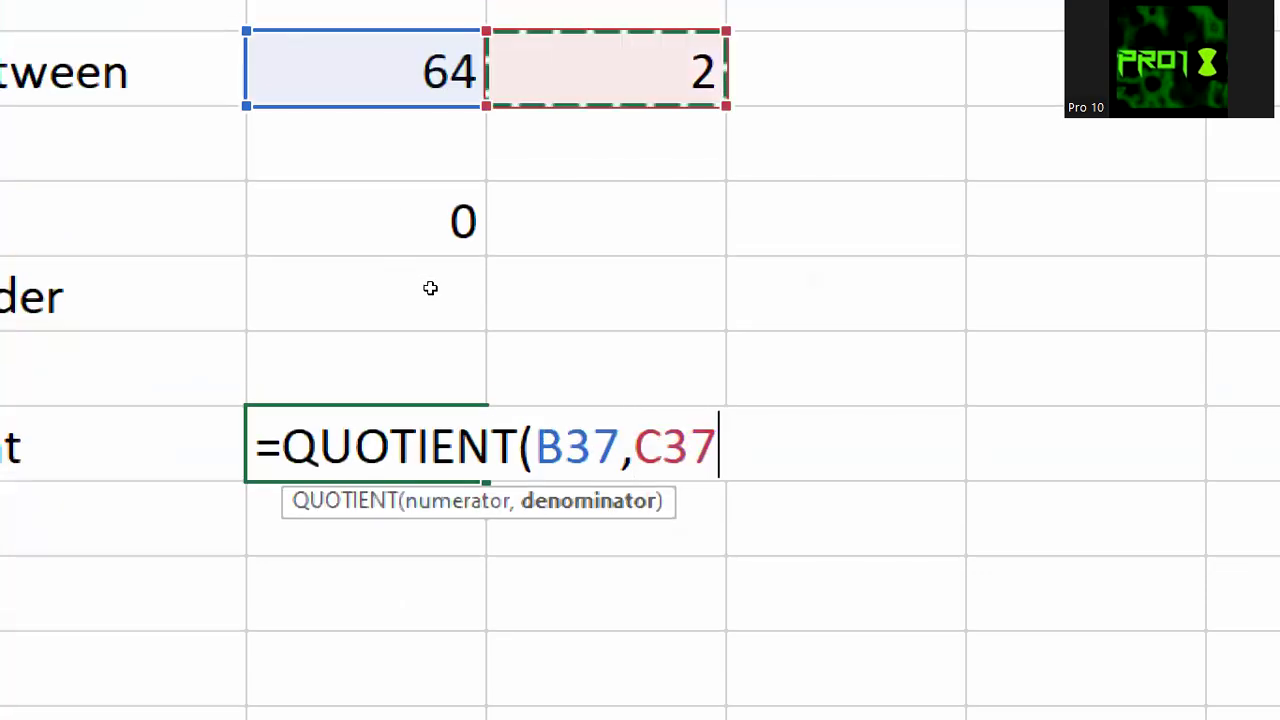
{"action": "type", "text": ")"}
{"action": "key", "text": "Return"}
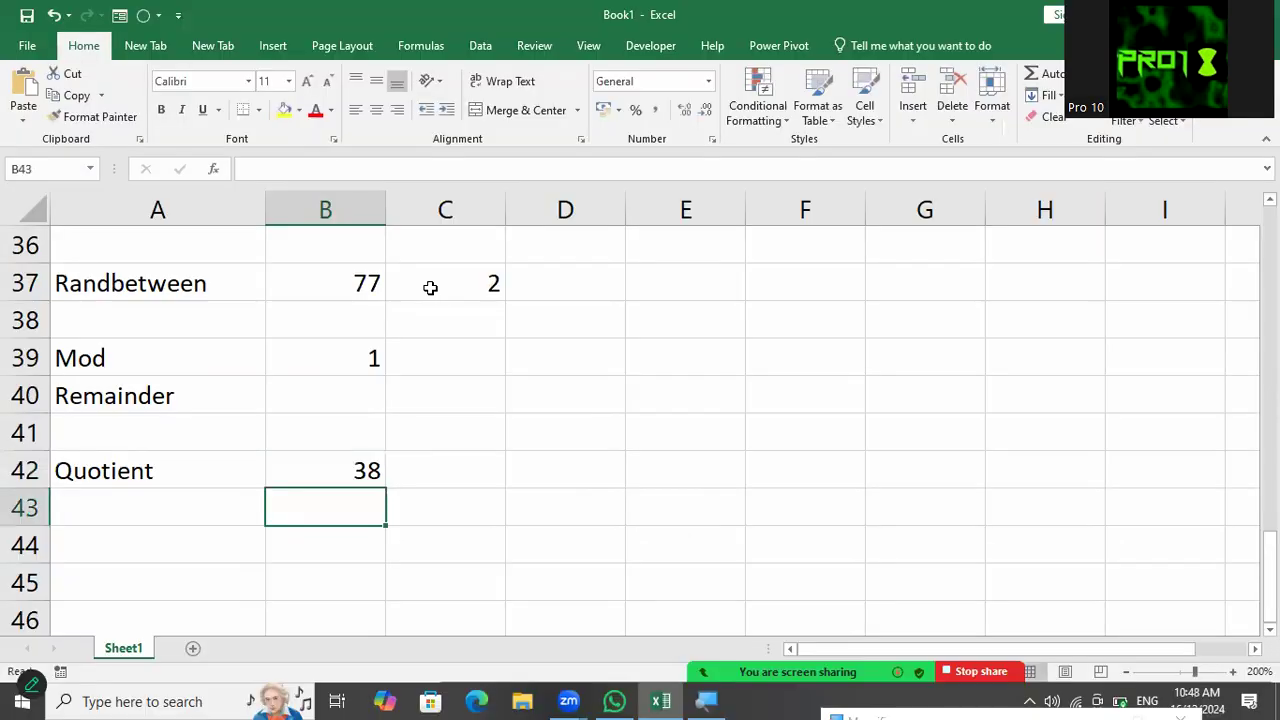
Step: Label cell A44 "SQRT" and enter its description "Square root" in cell B44
{"action": "key", "text": "Left"}
{"action": "key", "text": "Down"}
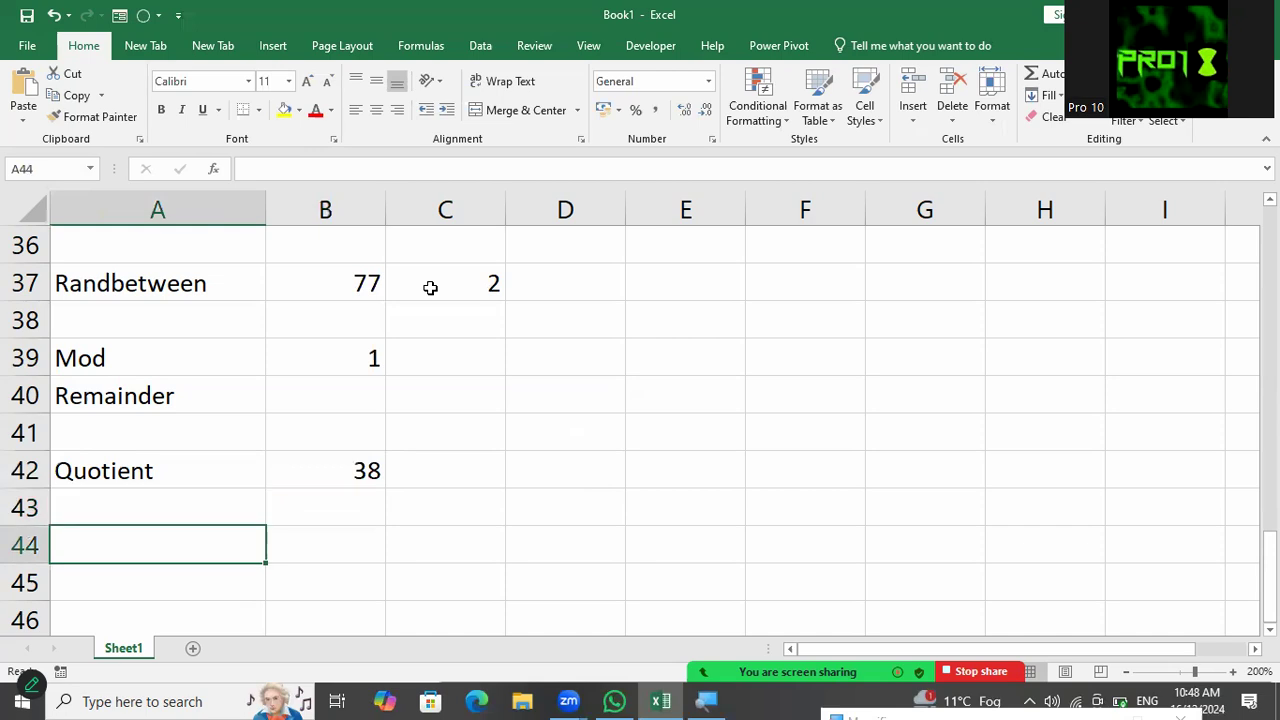
{"action": "type", "text": "SQRT"}
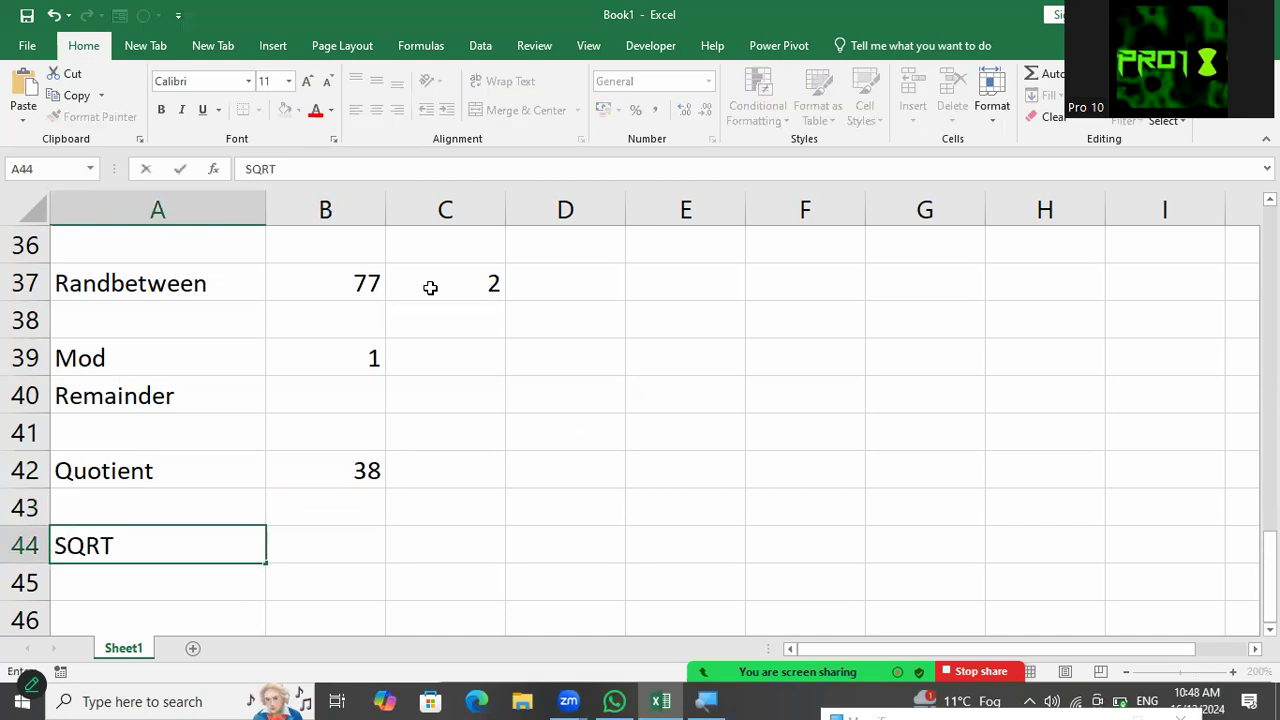
{"action": "key", "text": "Tab"}
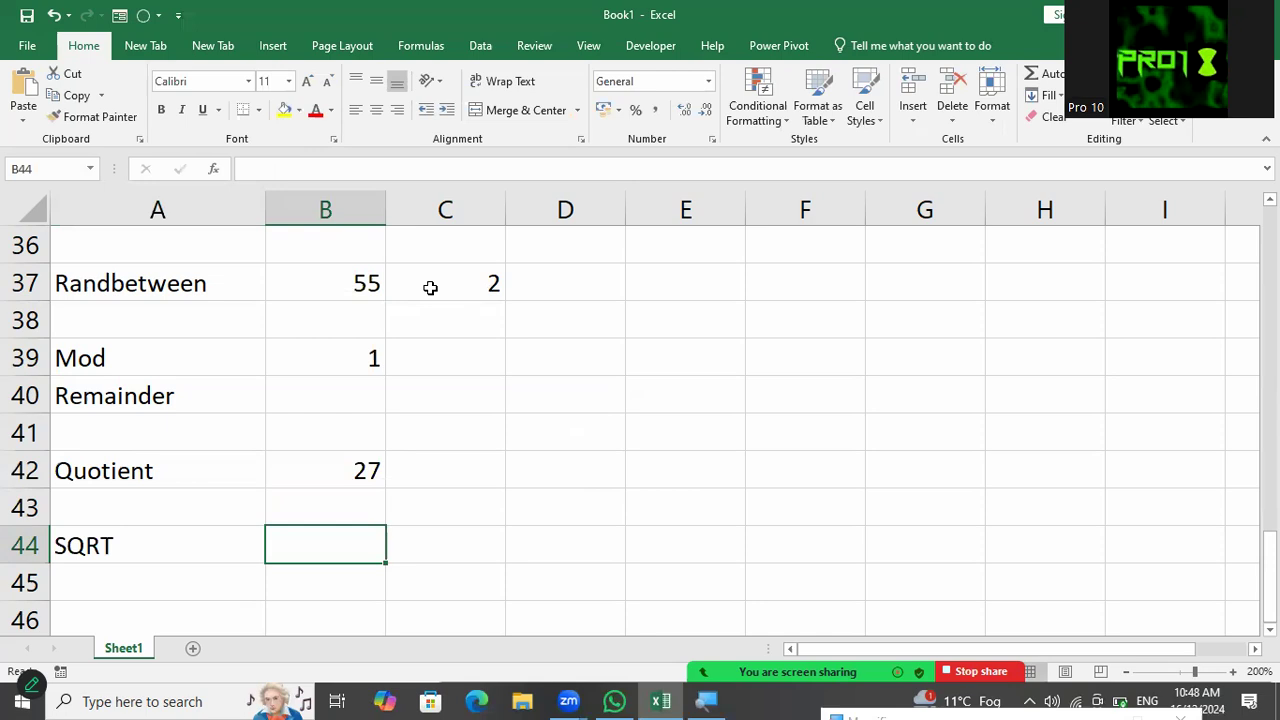
{"action": "type", "text": "Squa"}
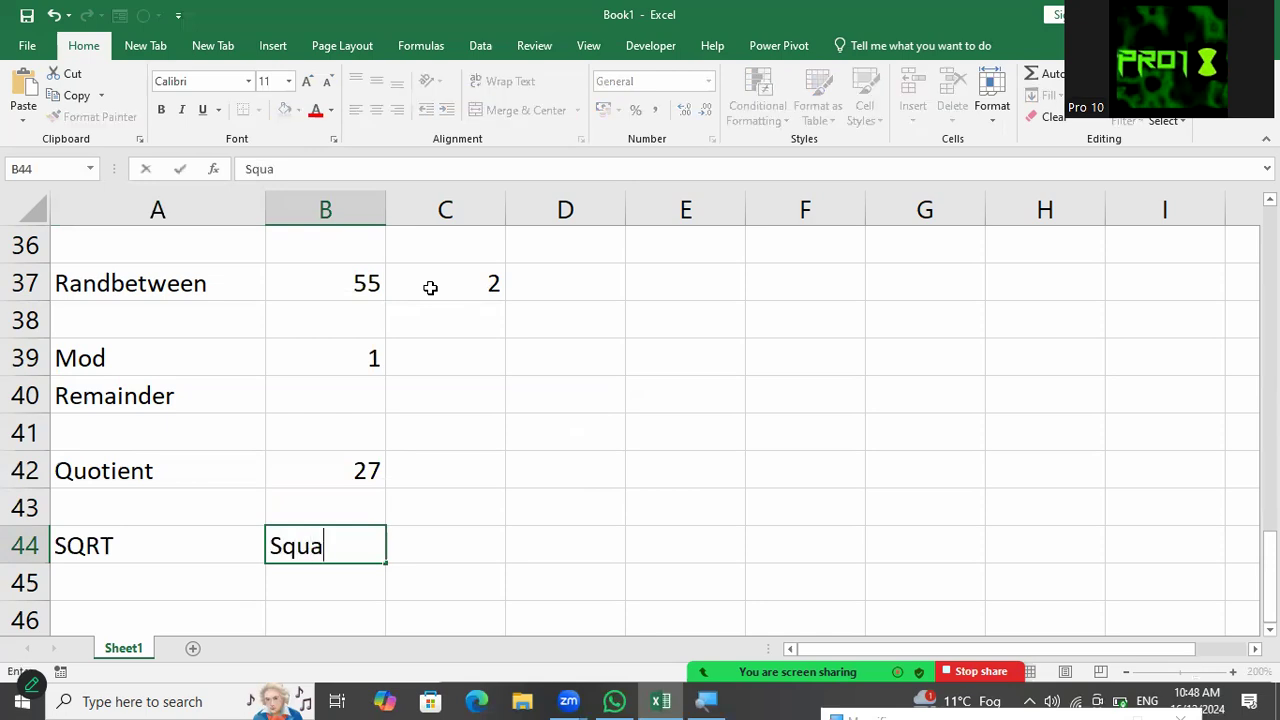
{"action": "type", "text": "re root"}
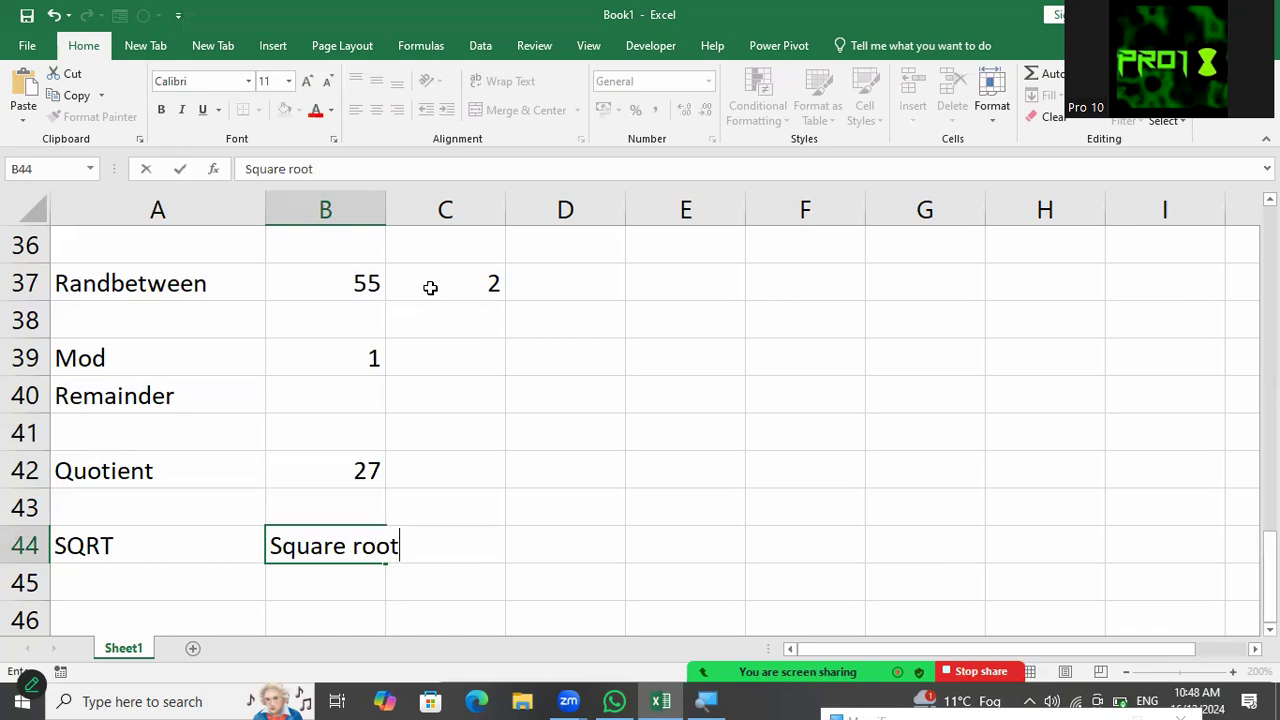
{"action": "key", "text": "Return"}
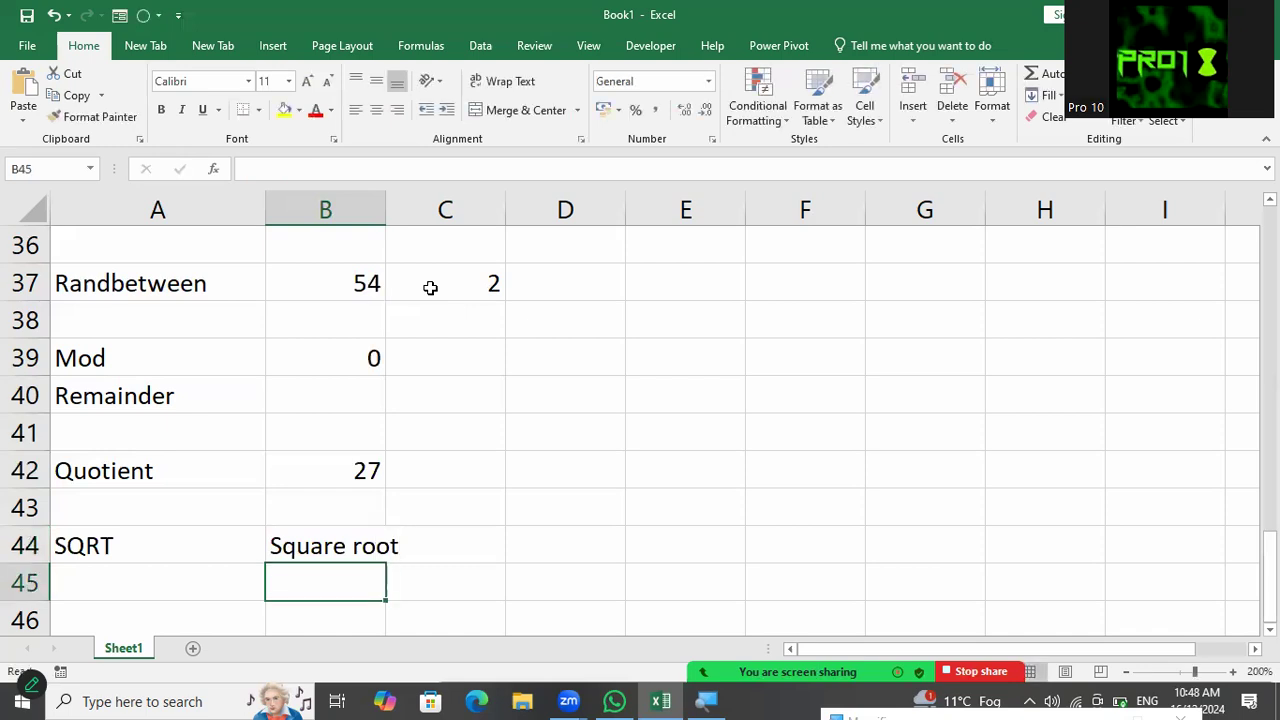
Step: Enter the sample numbers 81, 196, 225 and 256 in cells D39 to D42
{"action": "left_click", "coordinate": [597, 363]}
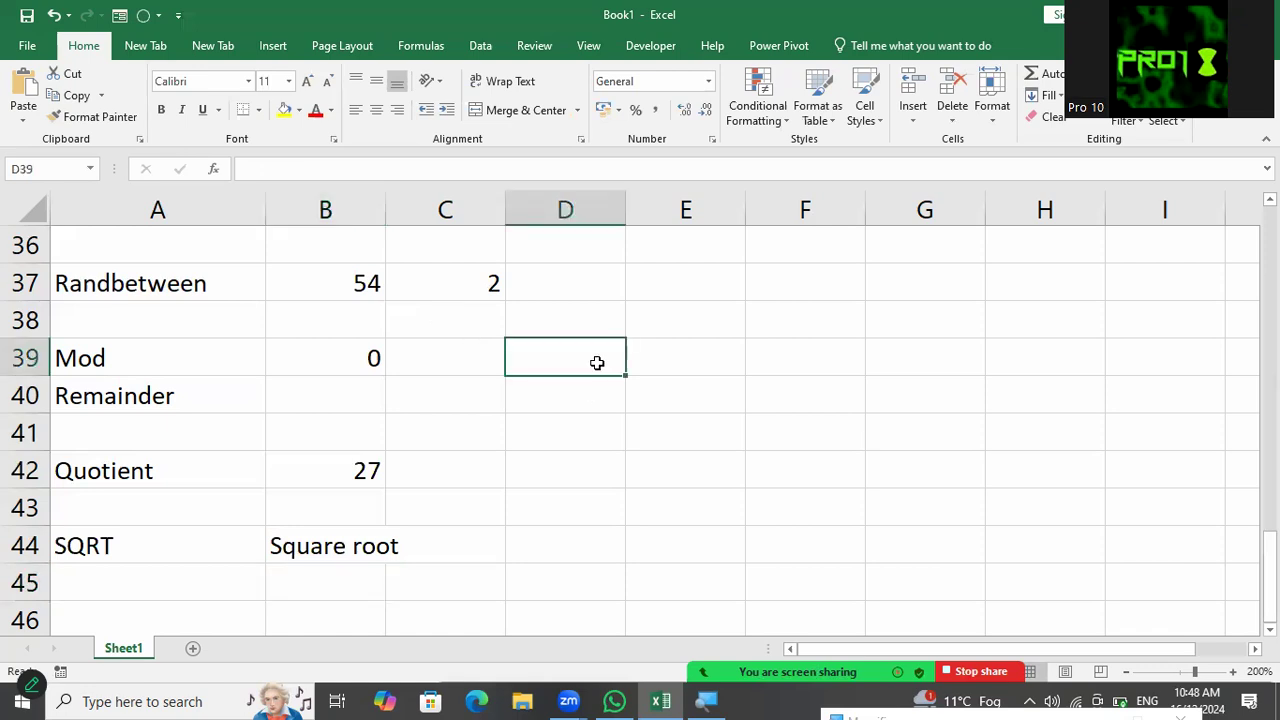
{"action": "type", "text": "81"}
{"action": "key", "text": "Return"}
{"action": "type", "text": "196"}
{"action": "key", "text": "Return"}
{"action": "type", "text": "225"}
{"action": "key", "text": "Return"}
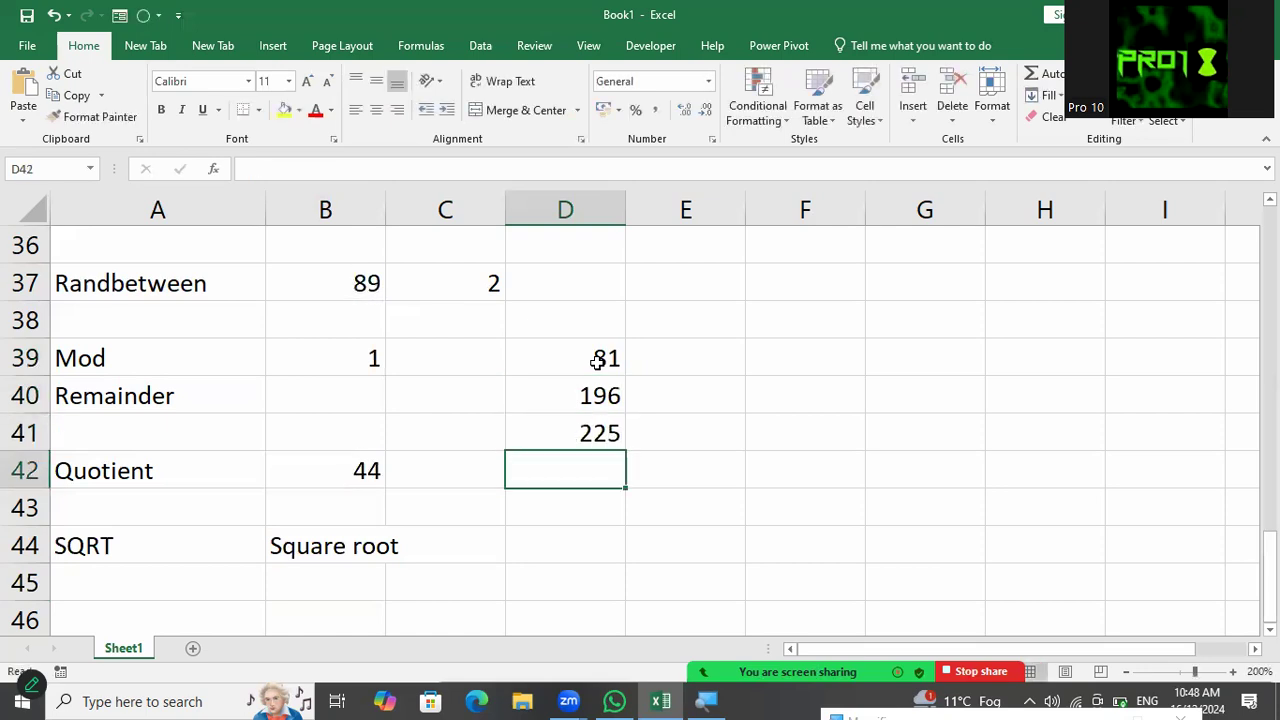
{"action": "type", "text": "25+"}
{"action": "key", "text": "BackSpace"}
{"action": "type", "text": "6"}
{"action": "key", "text": "Return"}
{"action": "key", "text": "Return"}
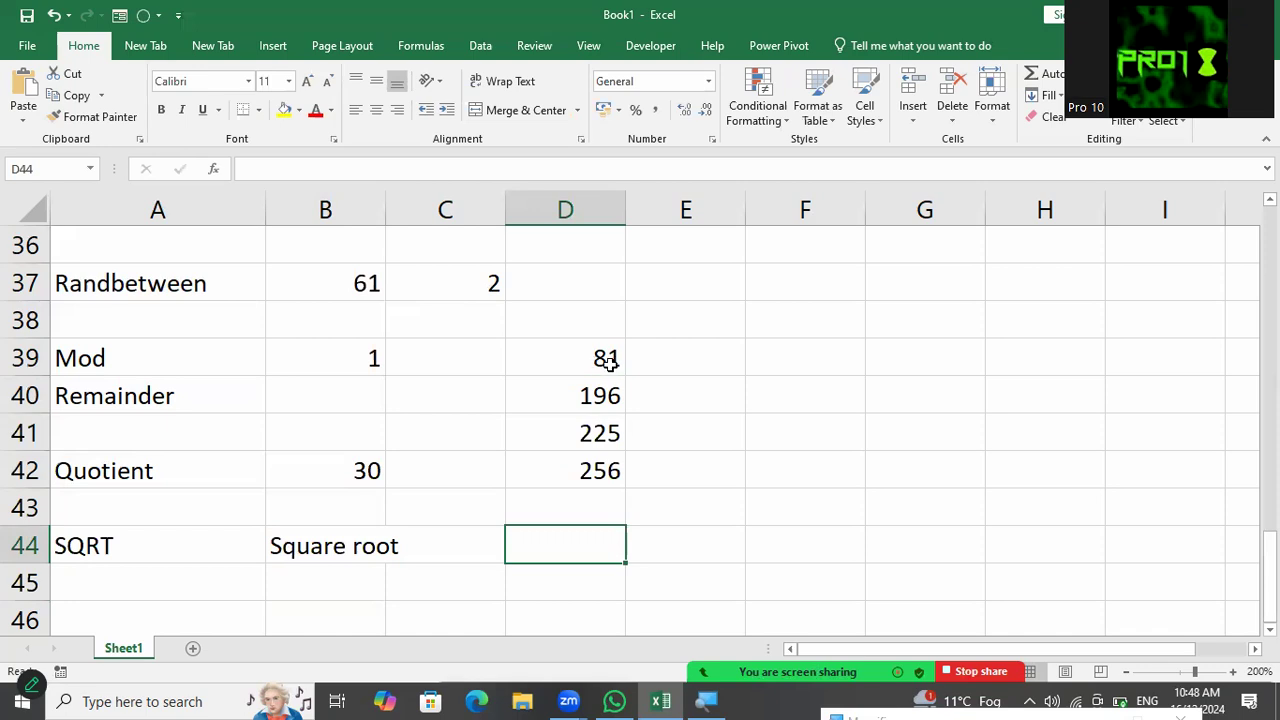
Step: Calculate the square root of D41 in cell D44 with =SQRT(D41)
{"action": "scroll", "coordinate": [560, 378], "scroll_direction": "down", "scroll_amount": 1}
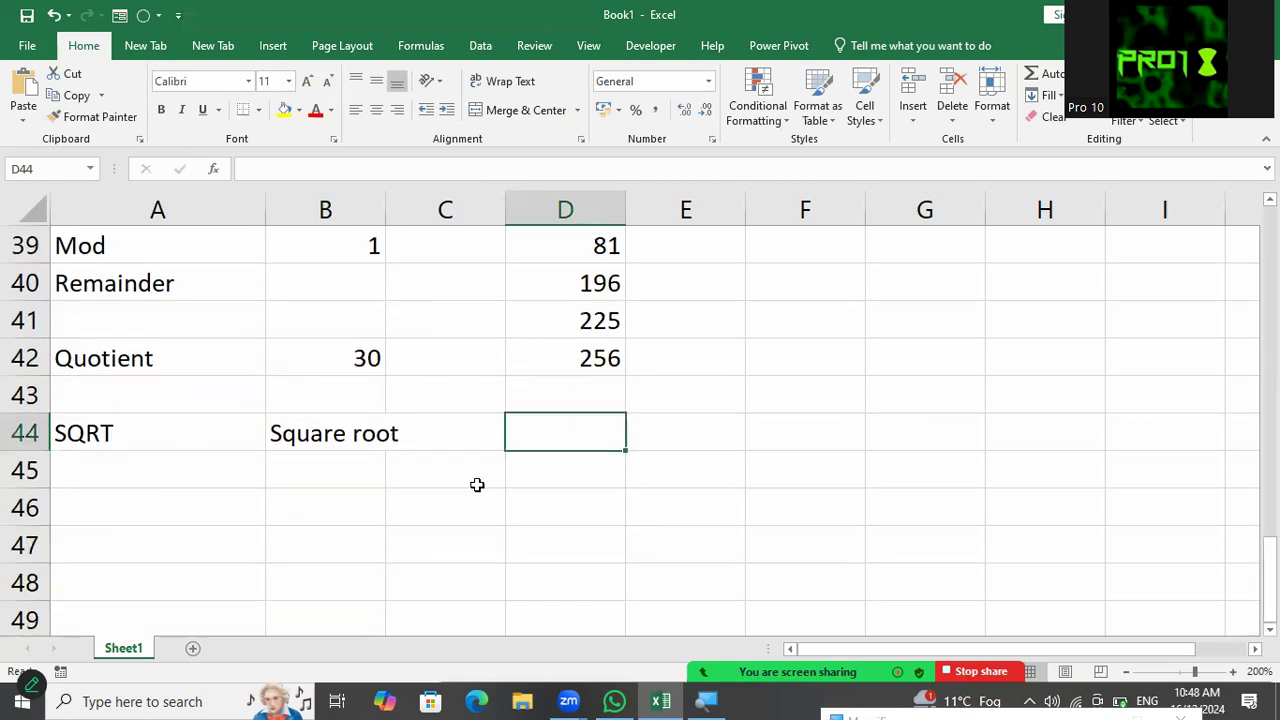
{"action": "type", "text": "=sqr"}
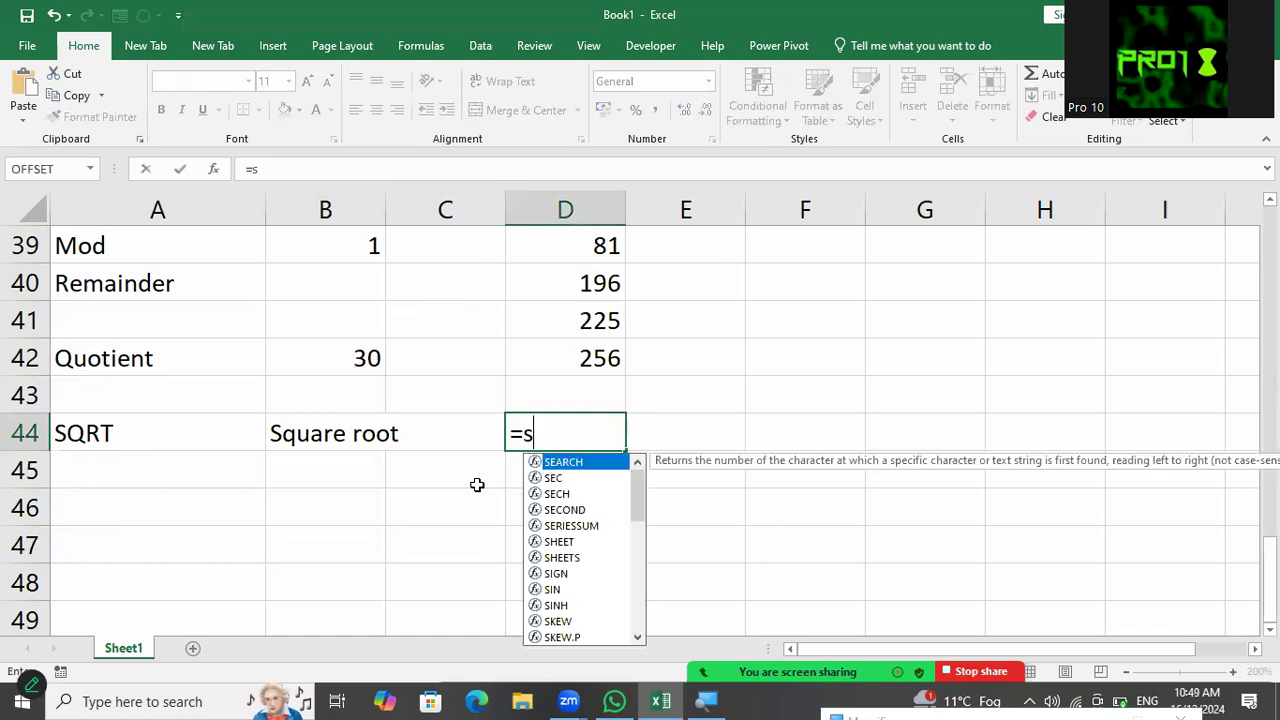
{"action": "type", "text": "t"}
{"action": "key", "text": "Tab"}
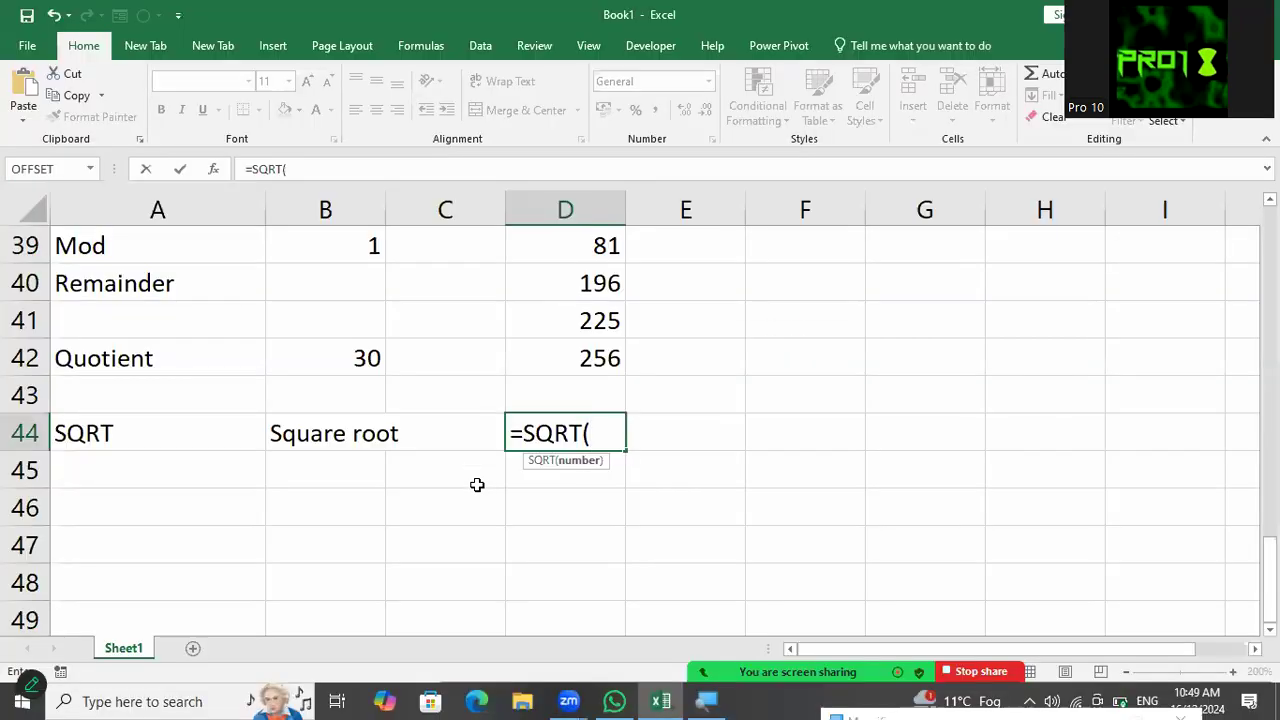
{"action": "left_click", "coordinate": [524, 327]}
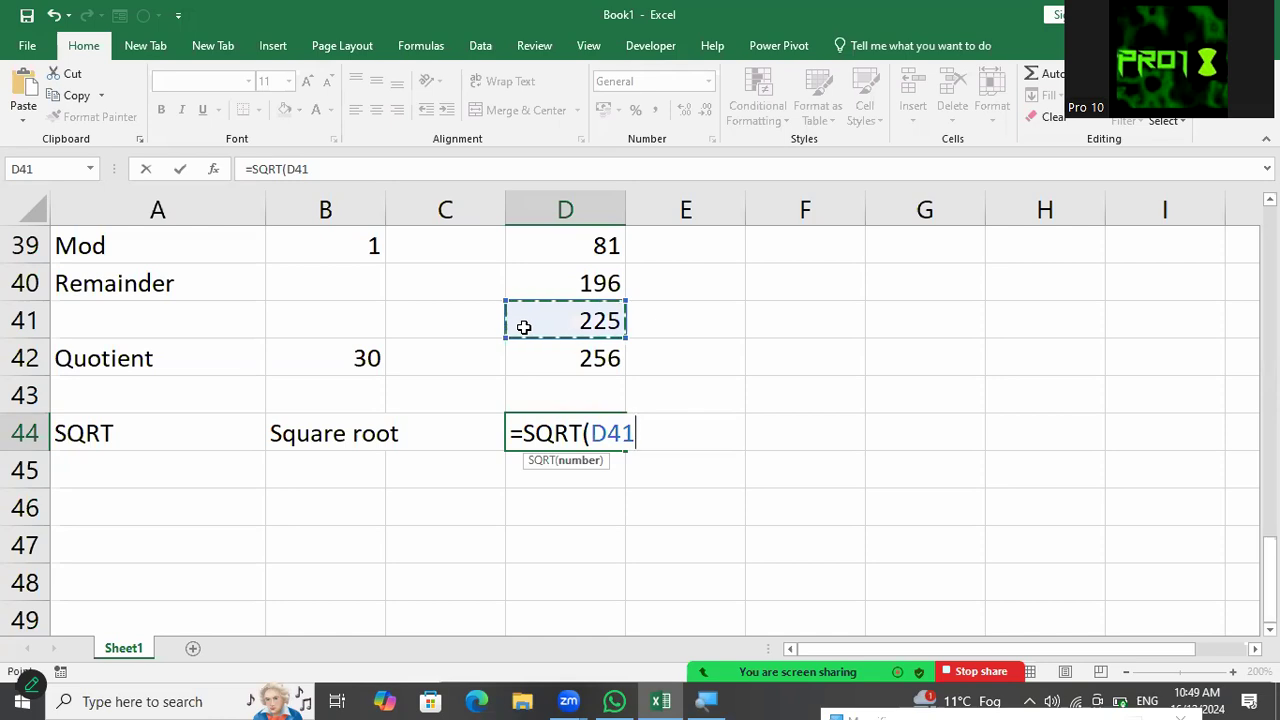
{"action": "type", "text": ")"}
{"action": "key", "text": "Return"}
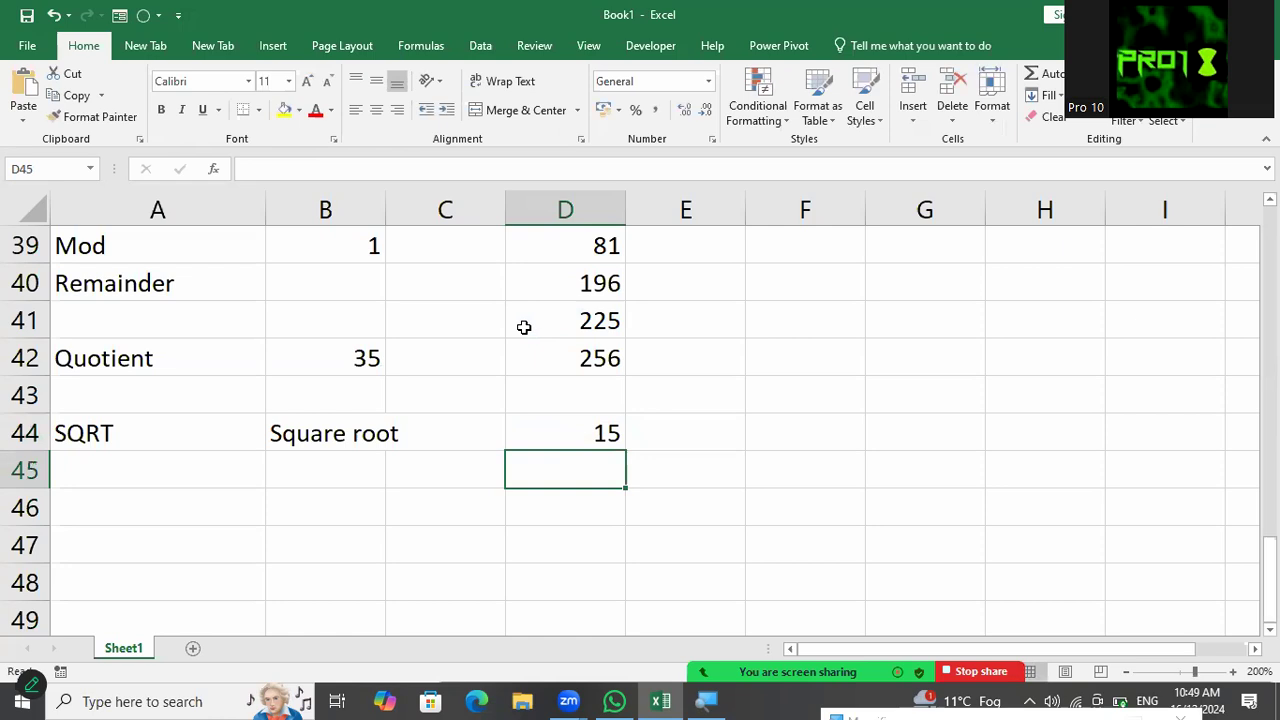
Step: Calculate the square root of D42 in cell D45 with =SQRT(D42)
{"action": "type", "text": "=sqrtr"}
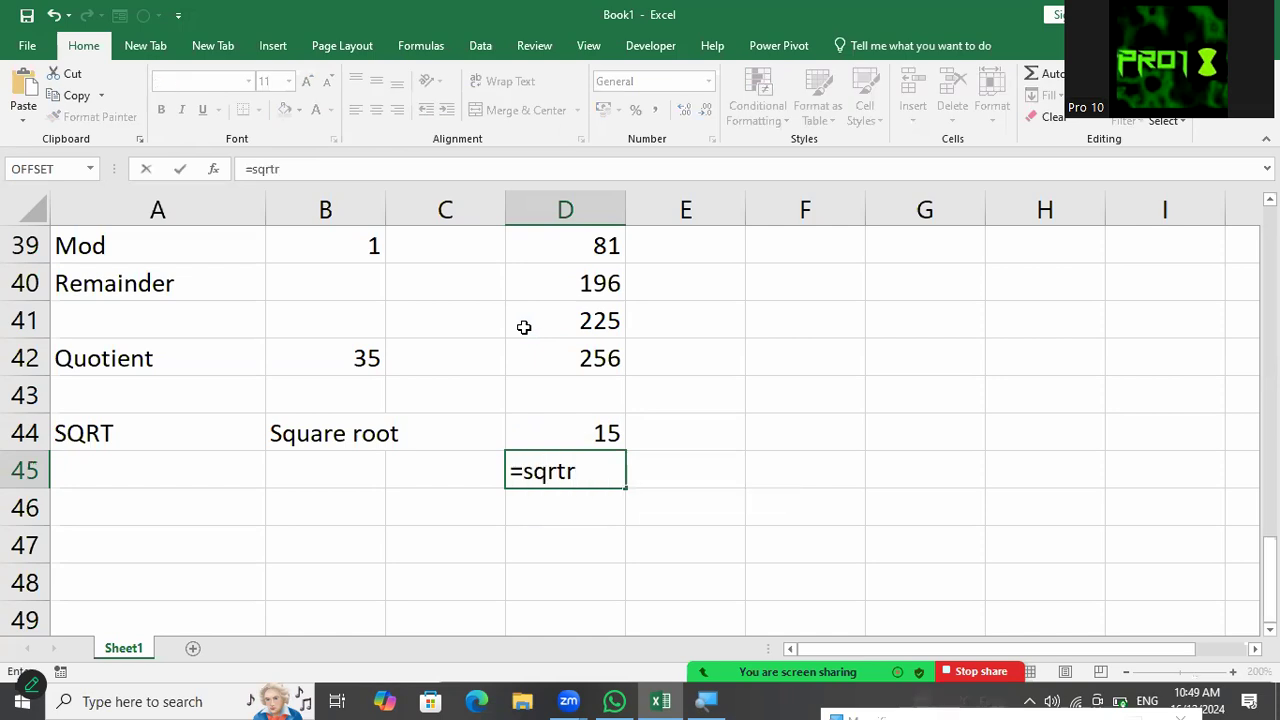
{"action": "key", "text": "BackSpace"}
{"action": "key", "text": "Tab"}
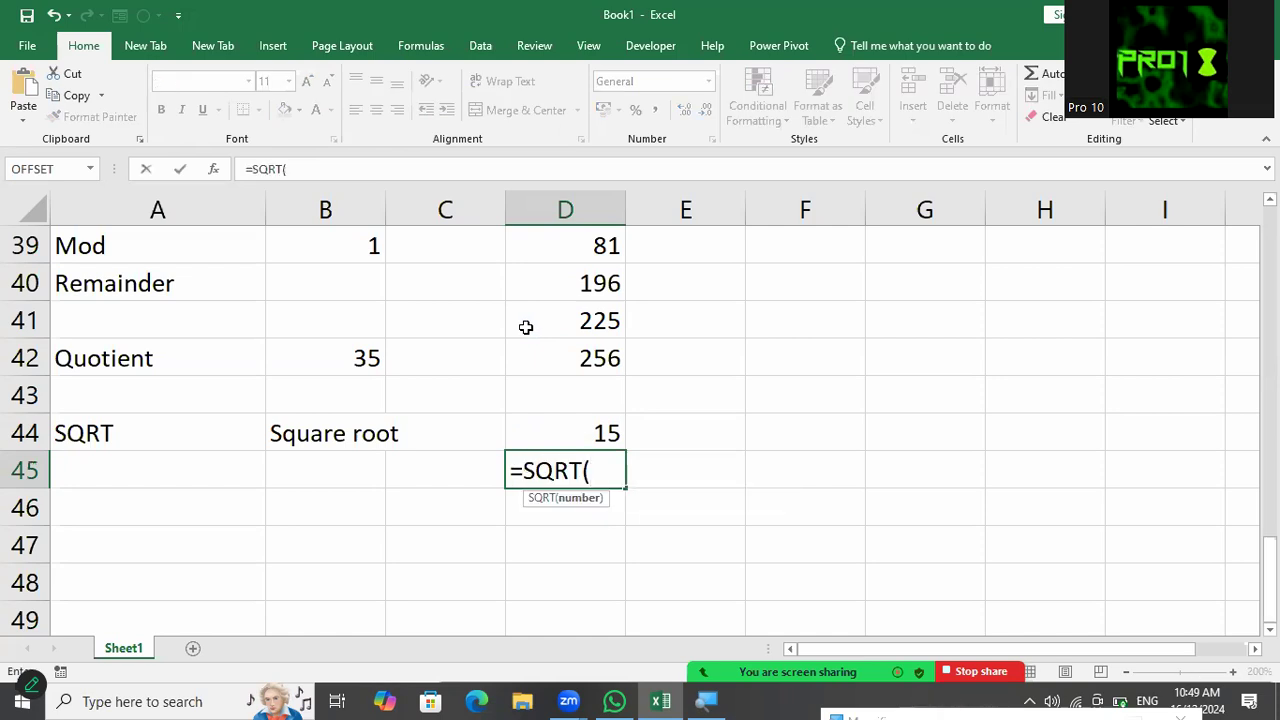
{"action": "left_click", "coordinate": [539, 346]}
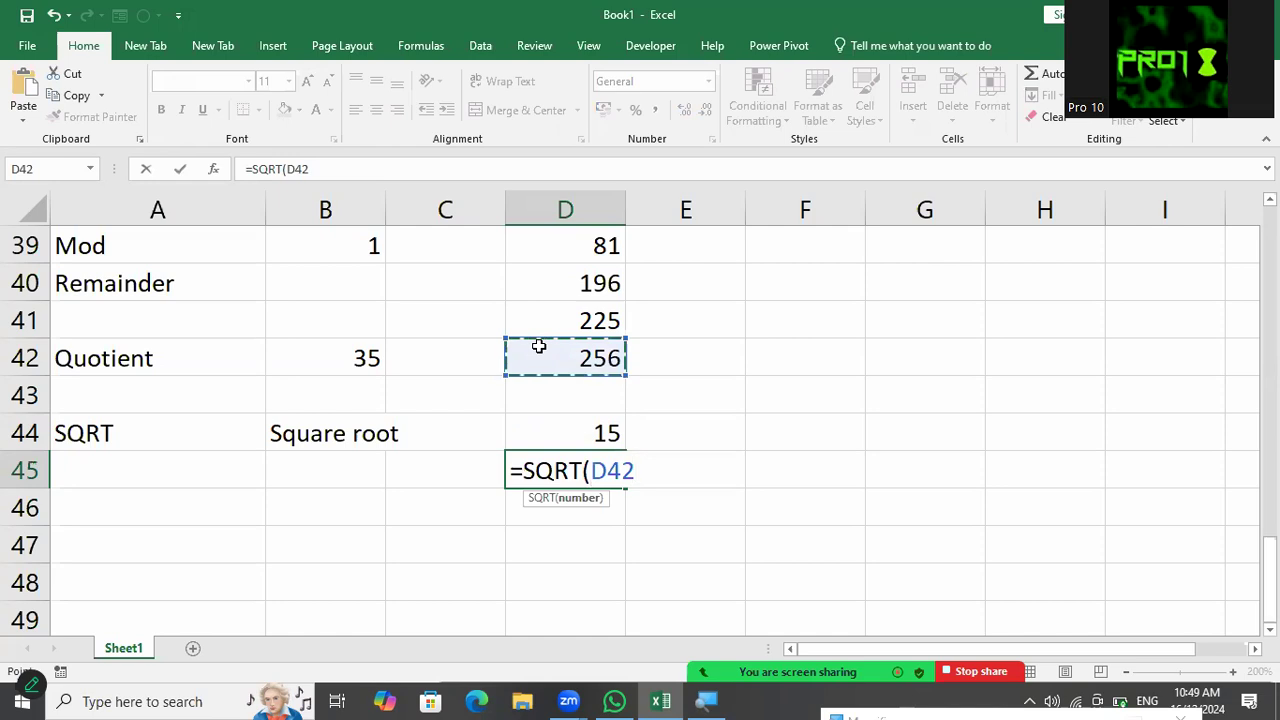
{"action": "type", "text": ")"}
{"action": "key", "text": "Return"}
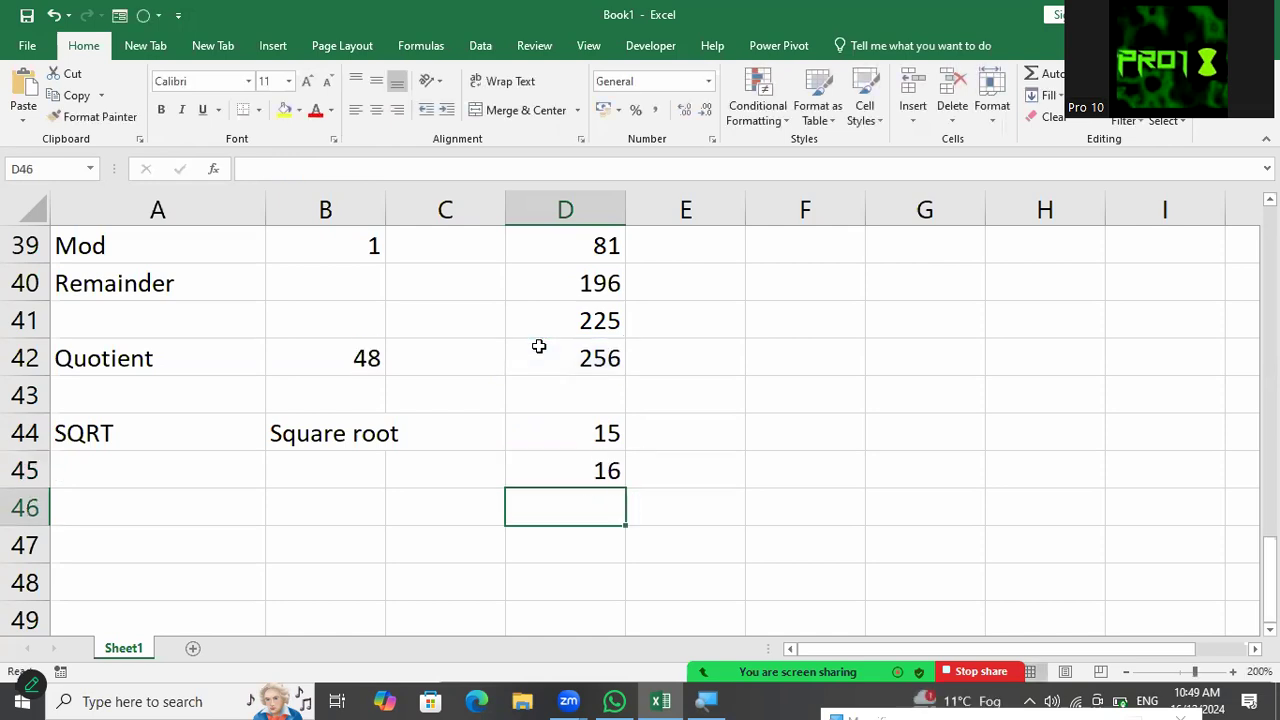
Step: Label cell A47 "Power" as the heading of the next function example
{"action": "key", "text": "Down"}
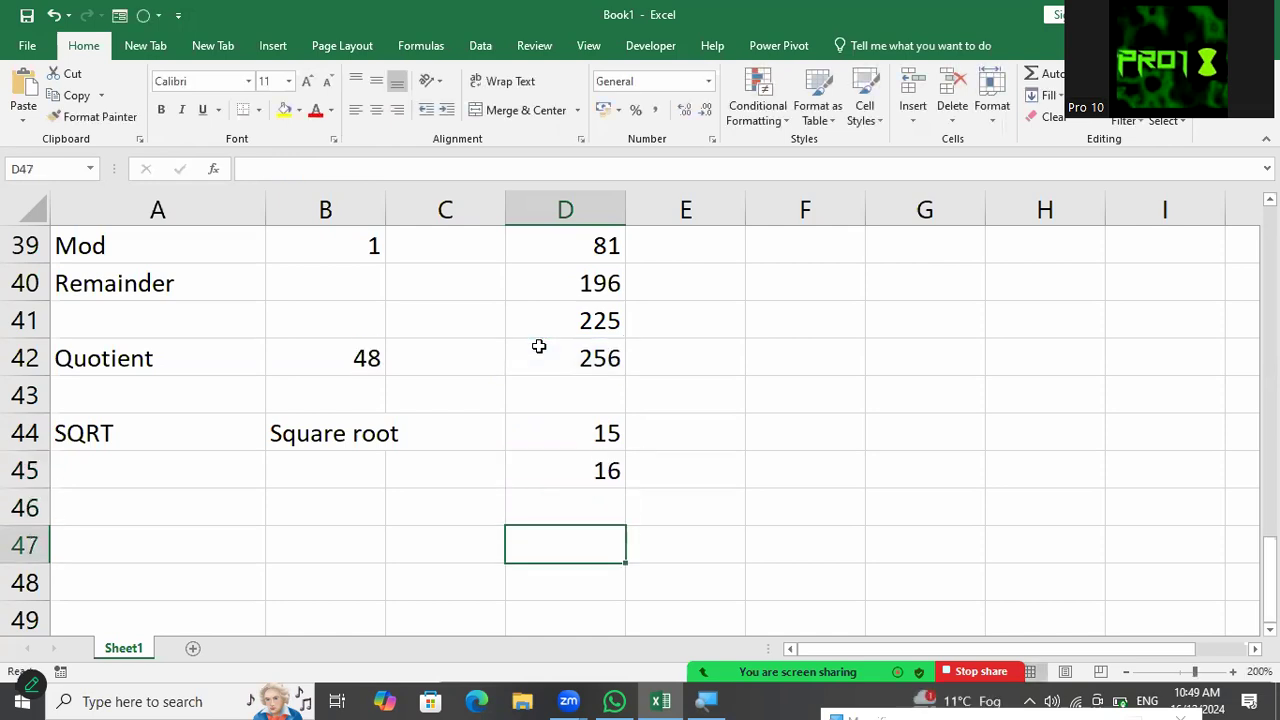
{"action": "key", "text": "Left"}
{"action": "key", "text": "Left"}
{"action": "key", "text": "Left"}
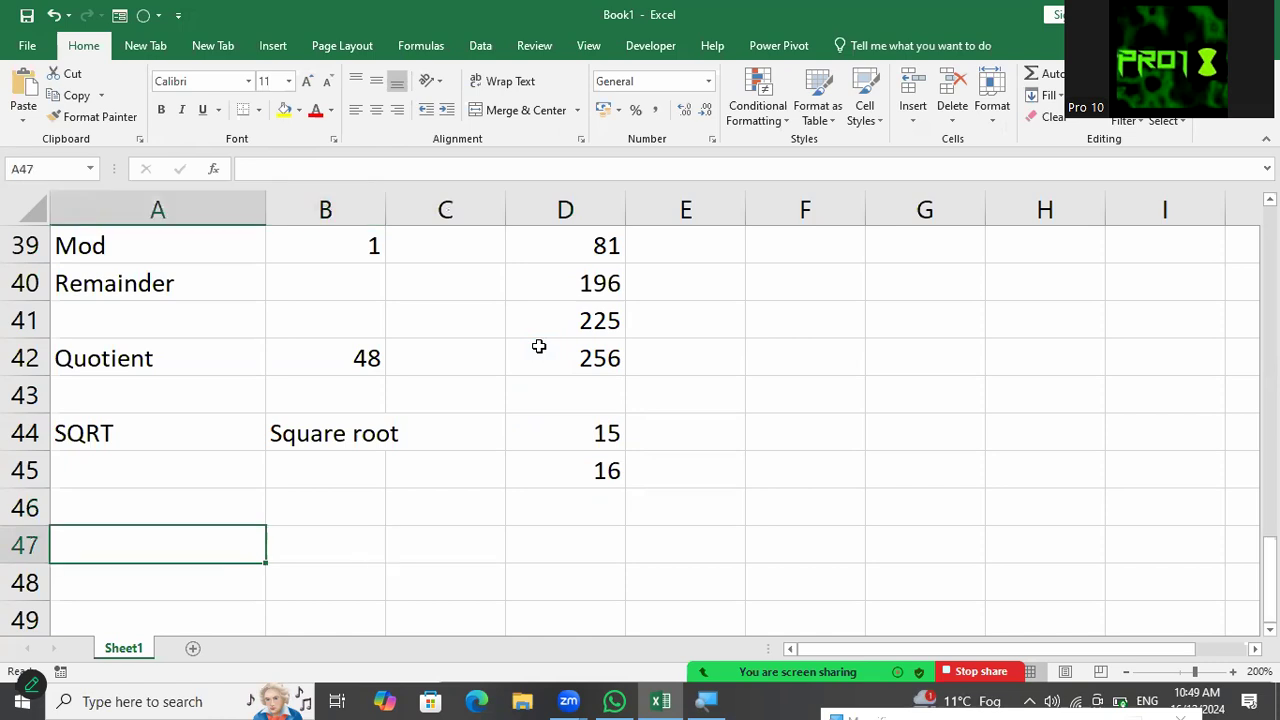
{"action": "type", "text": "Power"}
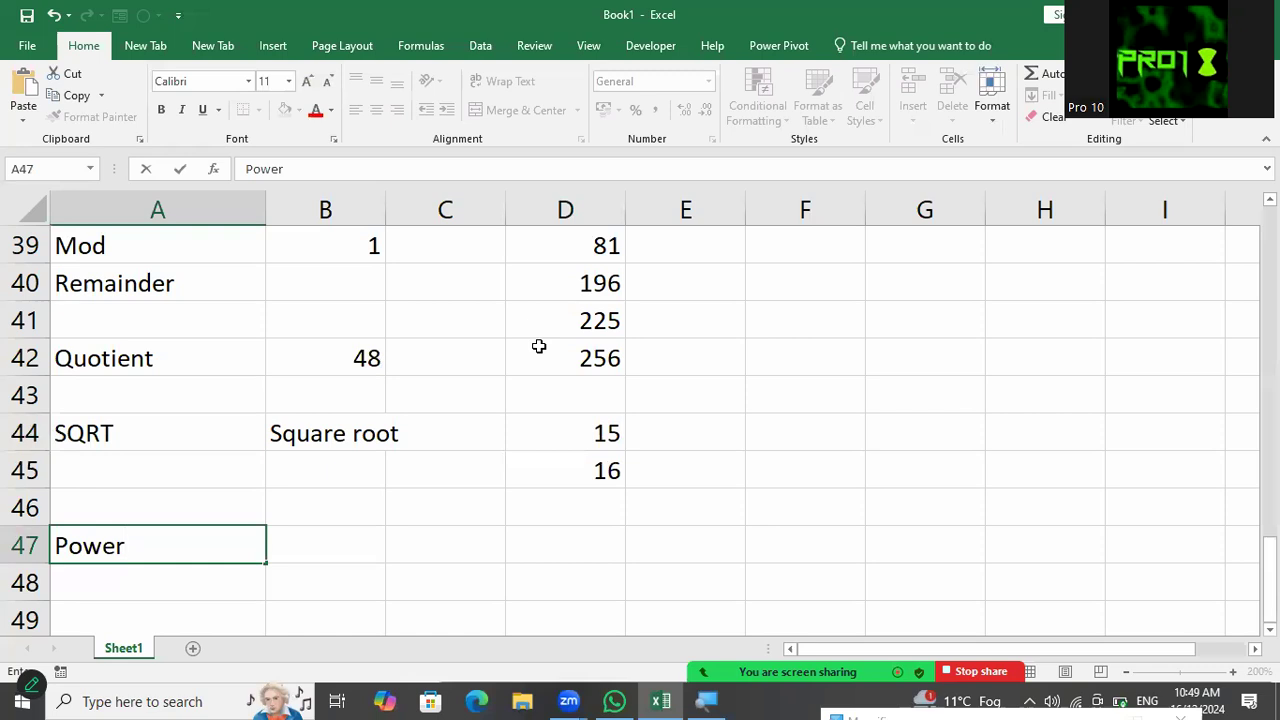
{"action": "key", "text": "Return"}
Step: Enter the exponent 2 in cell A46, just above the Power label
{"action": "key", "text": "Right"}
{"action": "key", "text": "Up"}
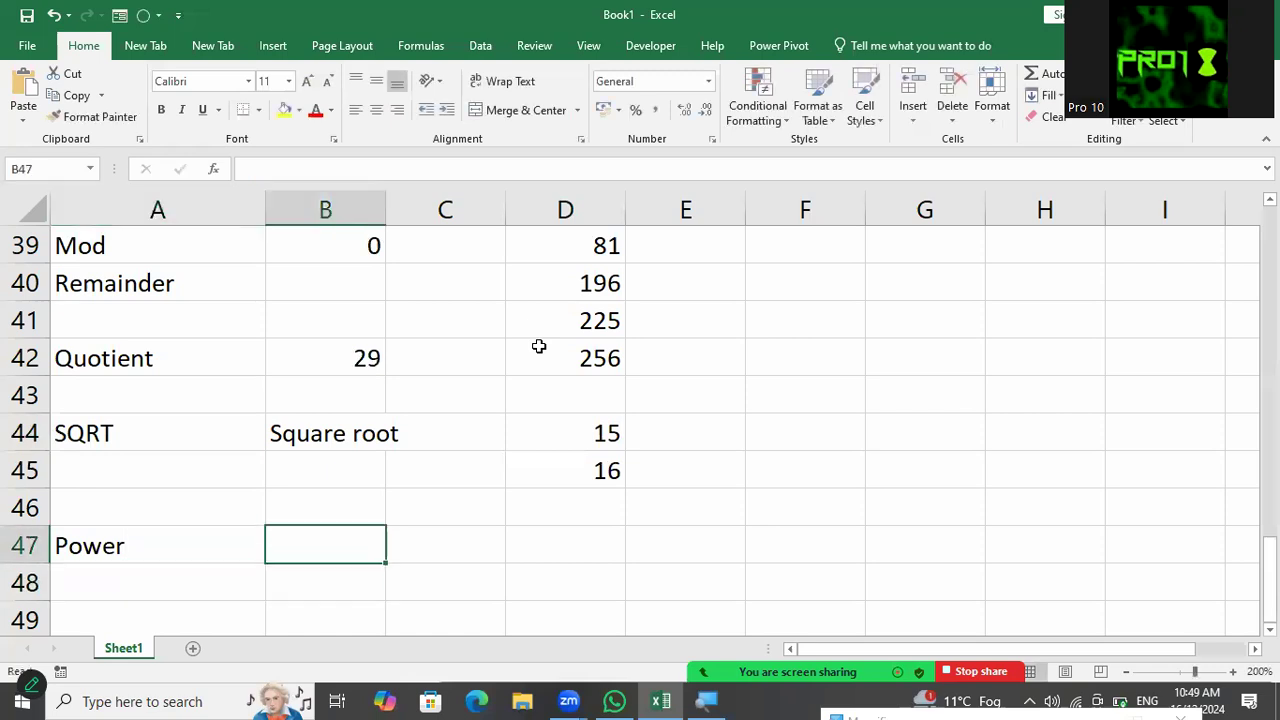
{"action": "key", "text": "Up"}
{"action": "key", "text": "Up"}
{"action": "key", "text": "Left"}
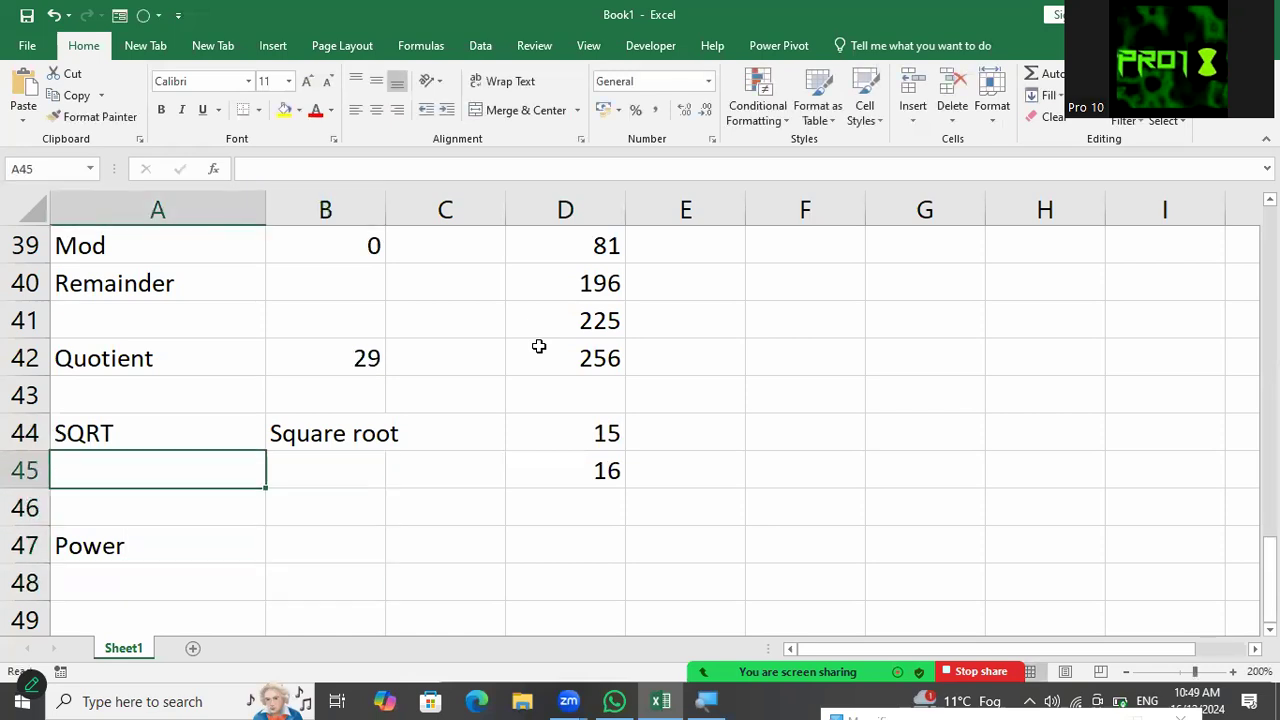
{"action": "key", "text": "Down"}
{"action": "type", "text": "2"}
{"action": "key", "text": "Return"}
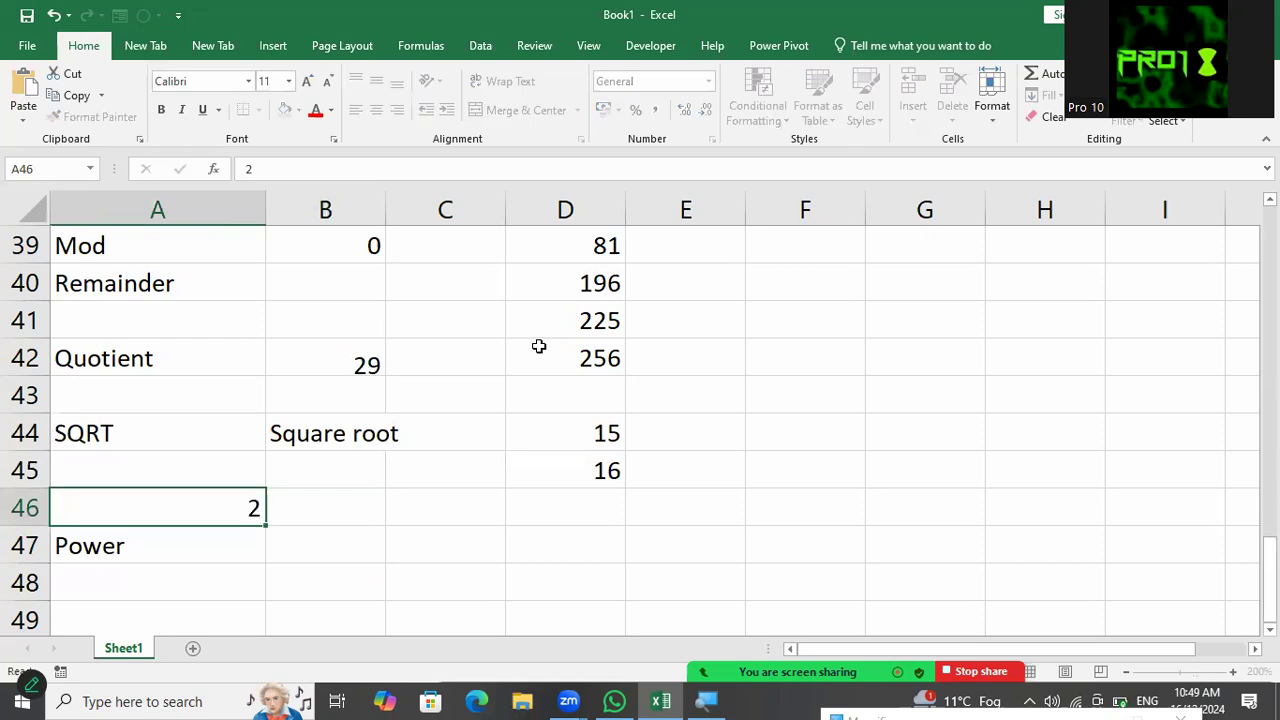
Step: Raise D45 to the power given in A46 in cell B47 with =POWER(D45,A46)
{"action": "key", "text": "Right"}
{"action": "type", "text": "1"}
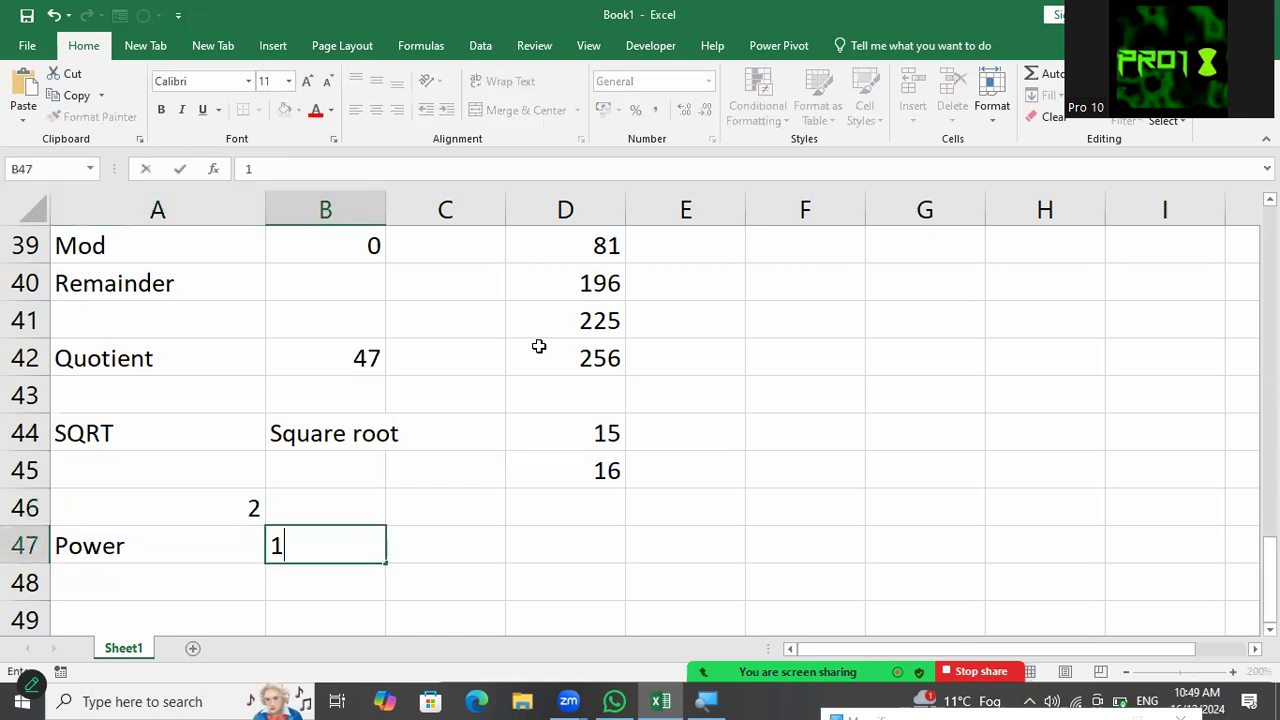
{"action": "key", "text": "BackSpace"}
{"action": "type", "text": "="}
{"action": "type", "text": "power"}
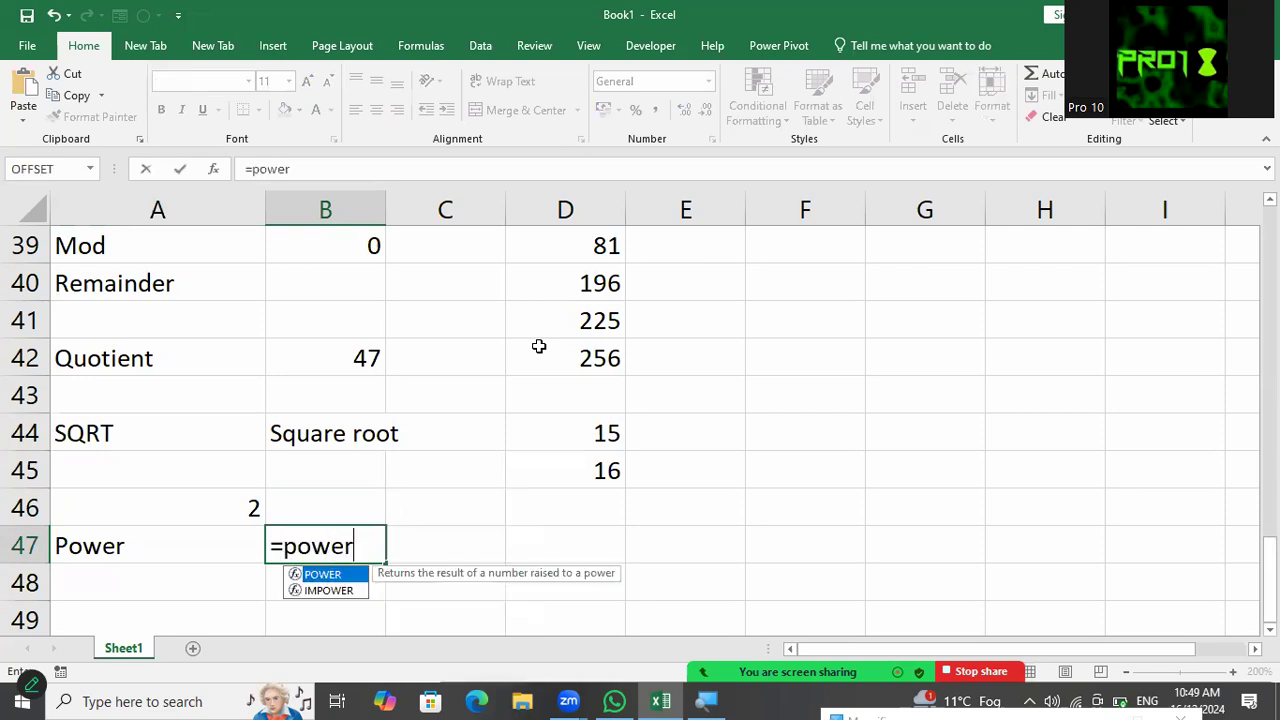
{"action": "key", "text": "Tab"}
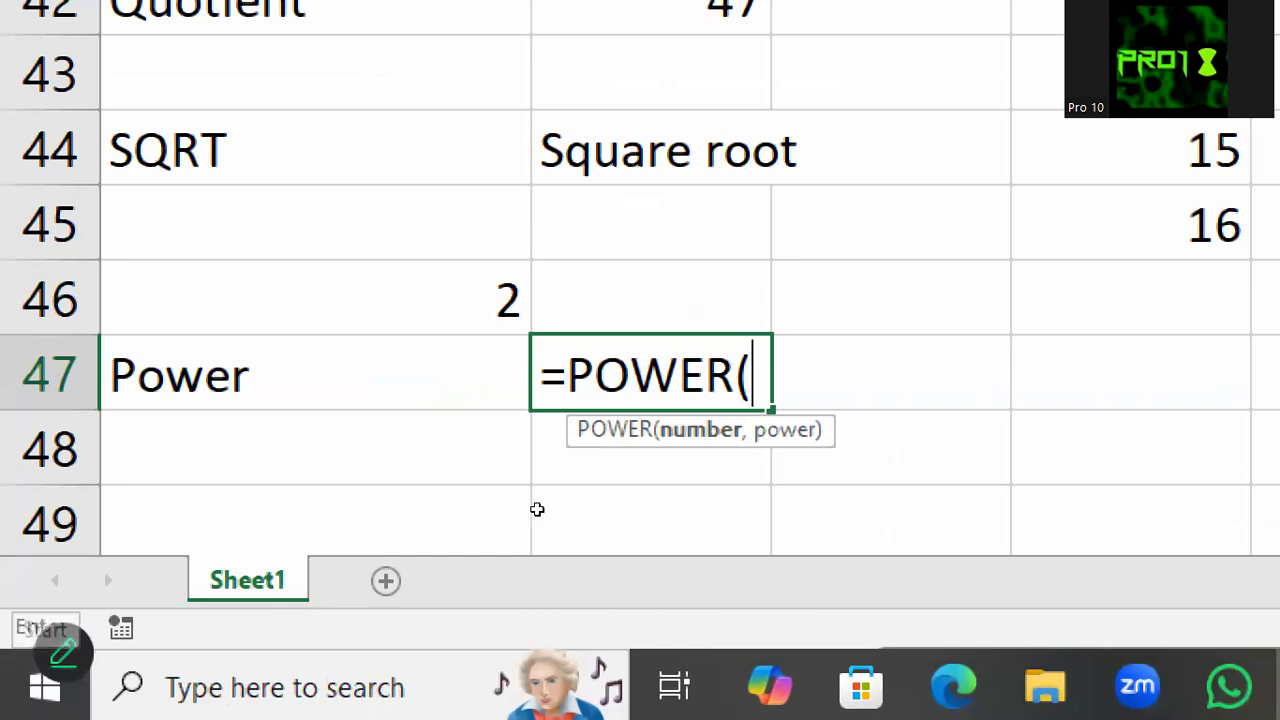
{"action": "key", "text": "Up"}
{"action": "key", "text": "Up"}
{"action": "key", "text": "Right"}
{"action": "key", "text": "Right"}
{"action": "type", "text": ","}
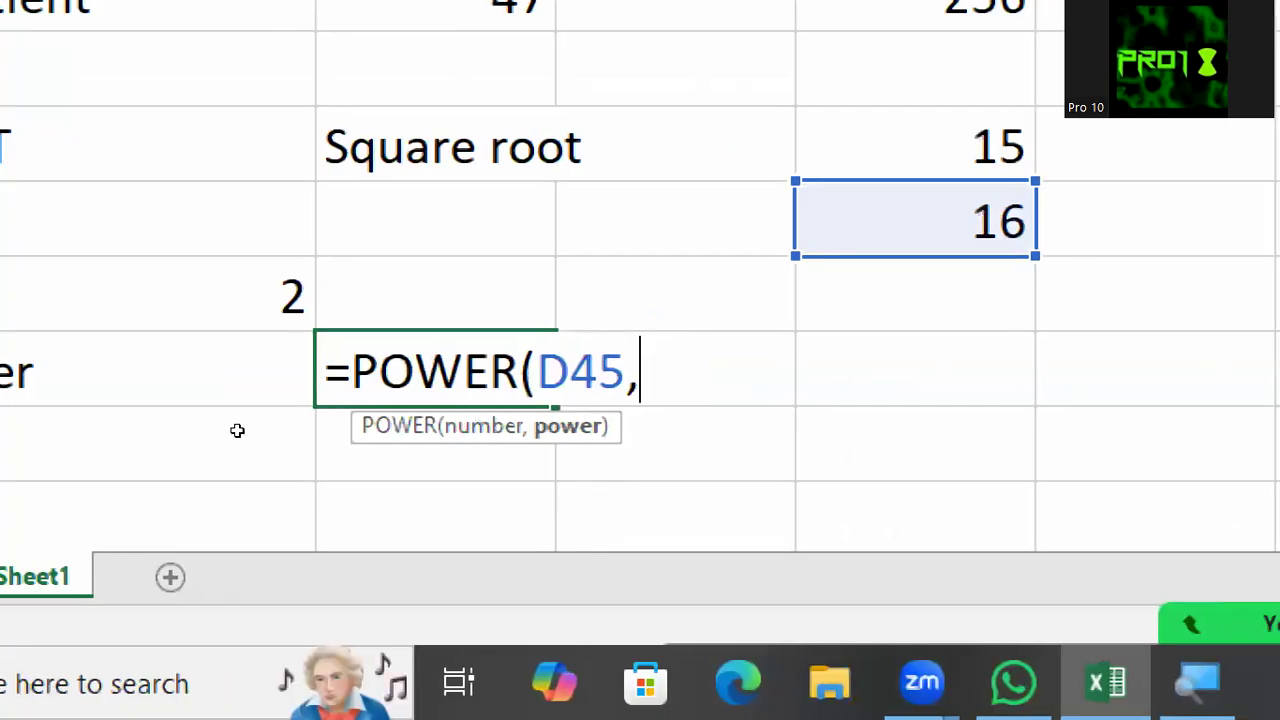
{"action": "key", "text": "Up"}
{"action": "key", "text": "Left"}
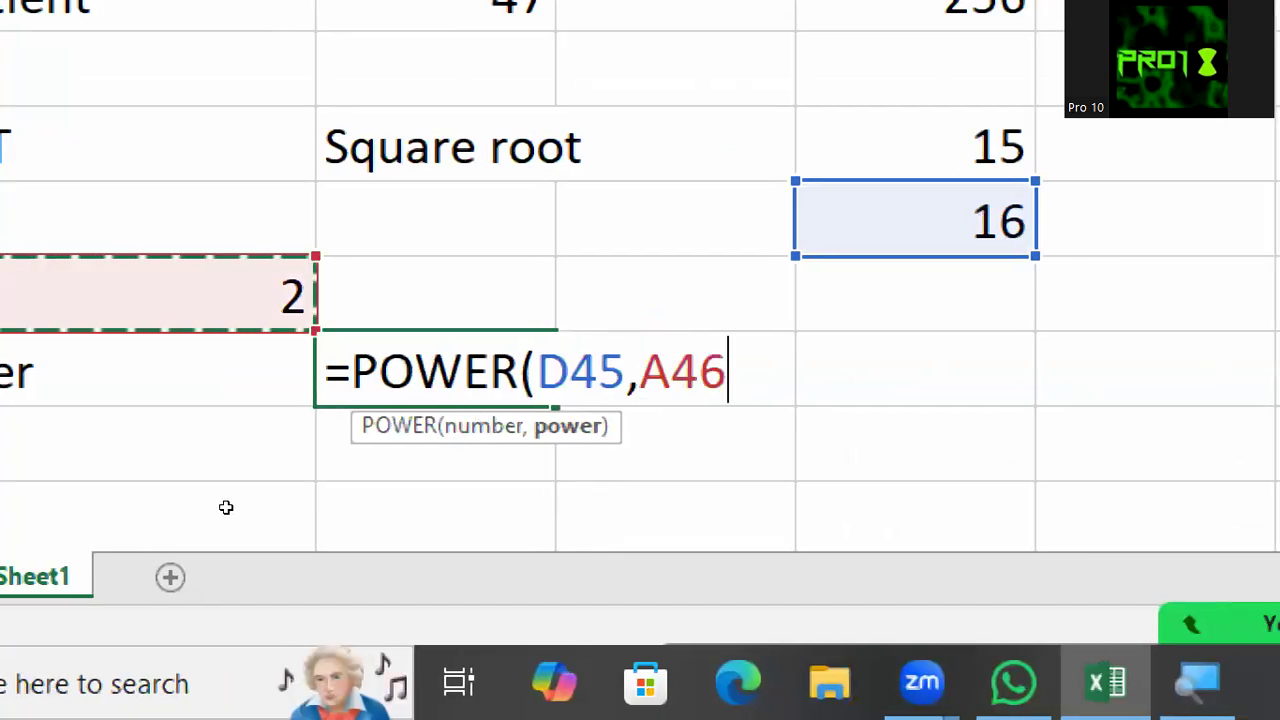
{"action": "type", "text": ")"}
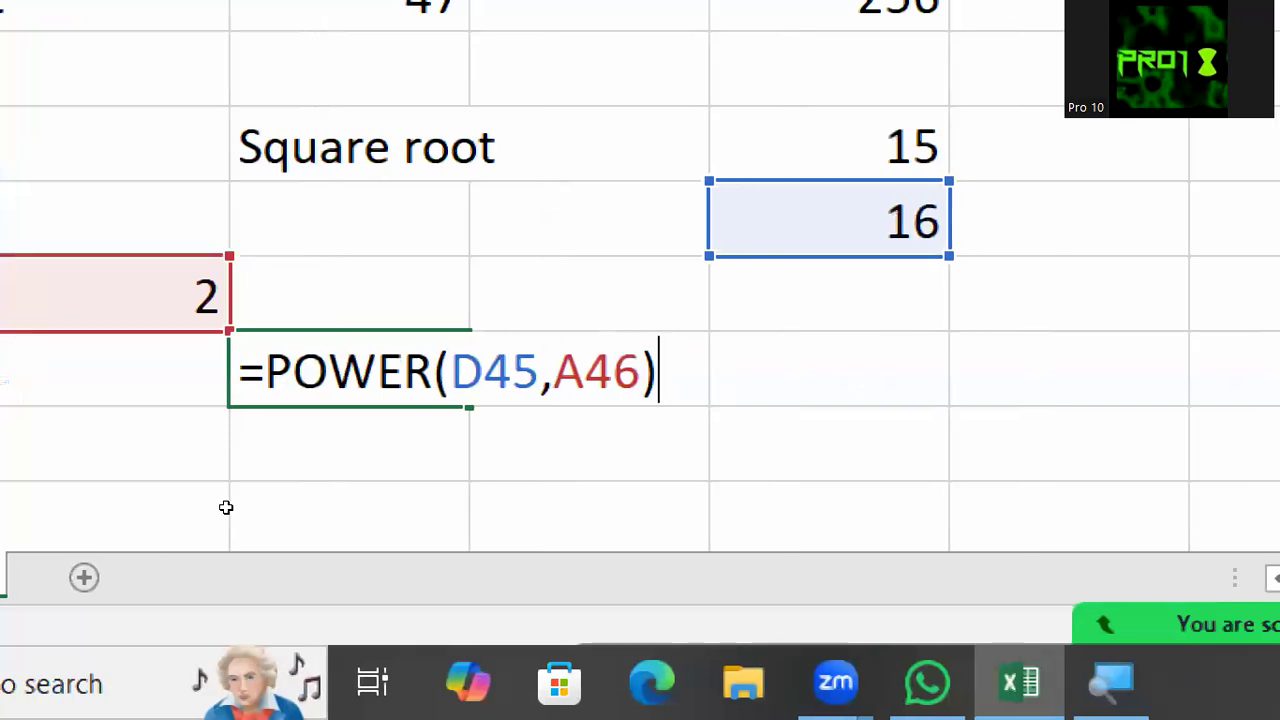
{"action": "key", "text": "Return"}
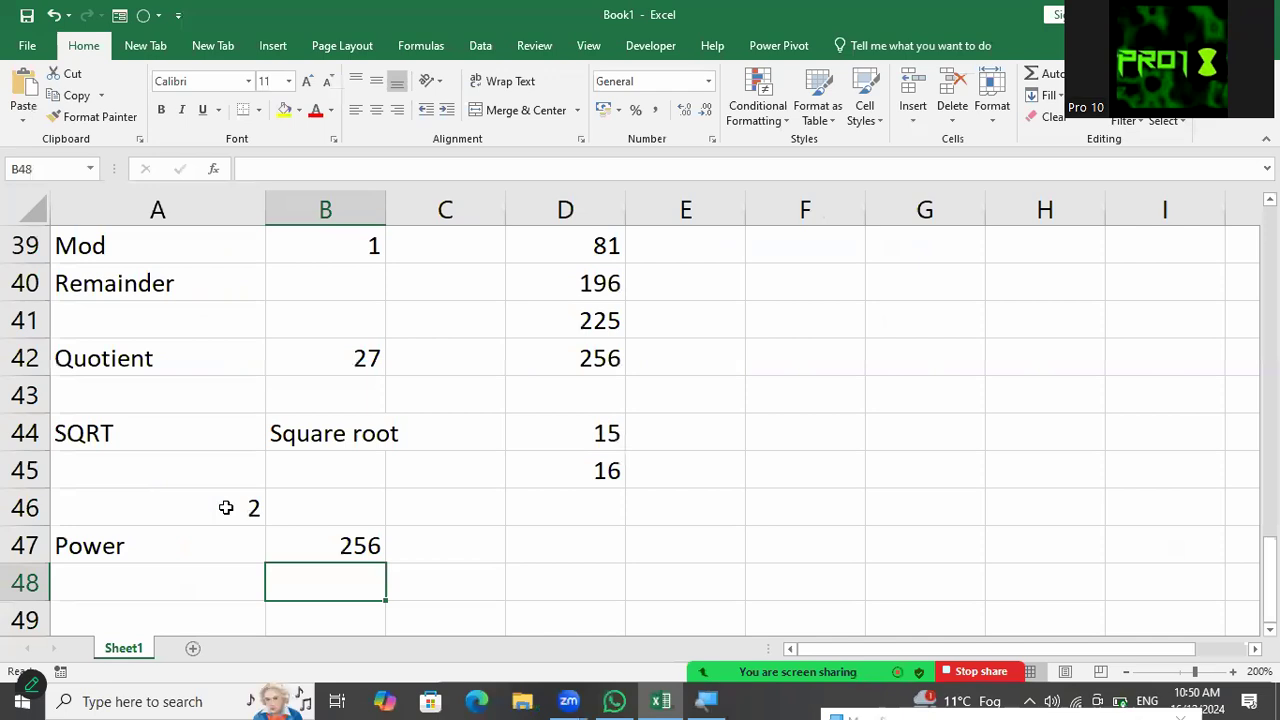
Step: Label cell A49 "Product" as the heading of the next function example
{"action": "key", "text": "Down"}
{"action": "key", "text": "Left"}
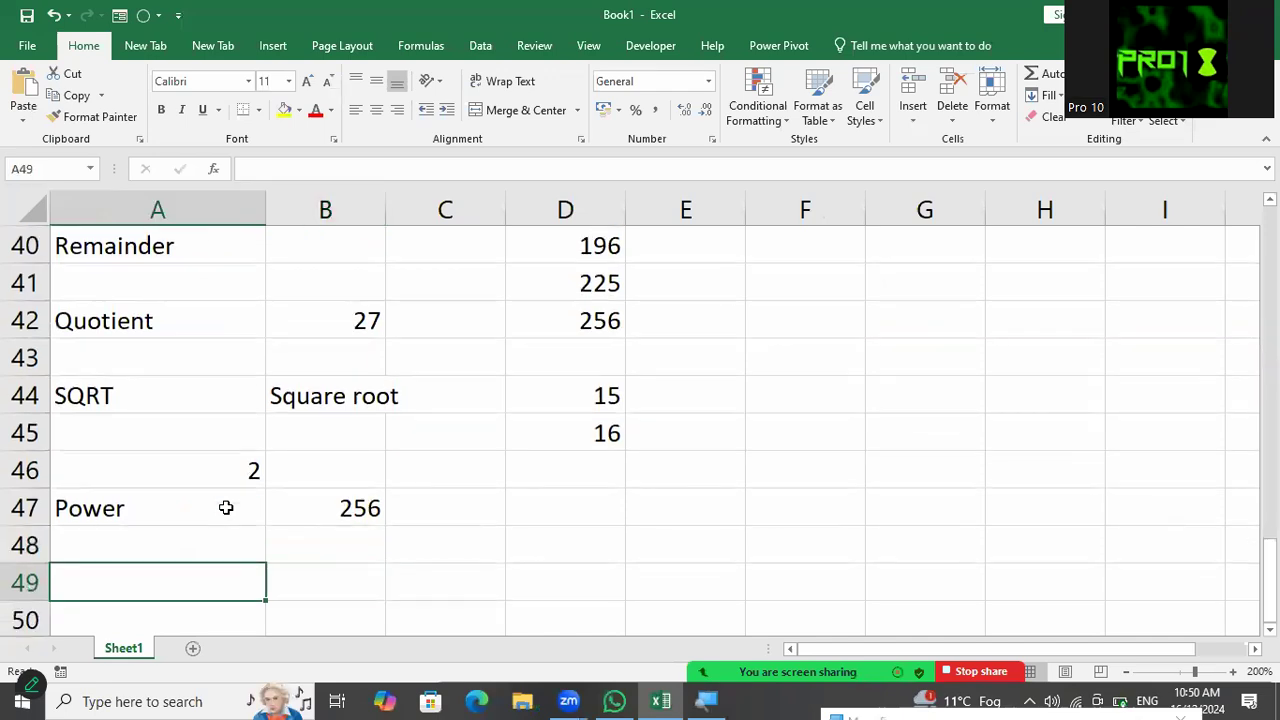
{"action": "type", "text": "Product"}
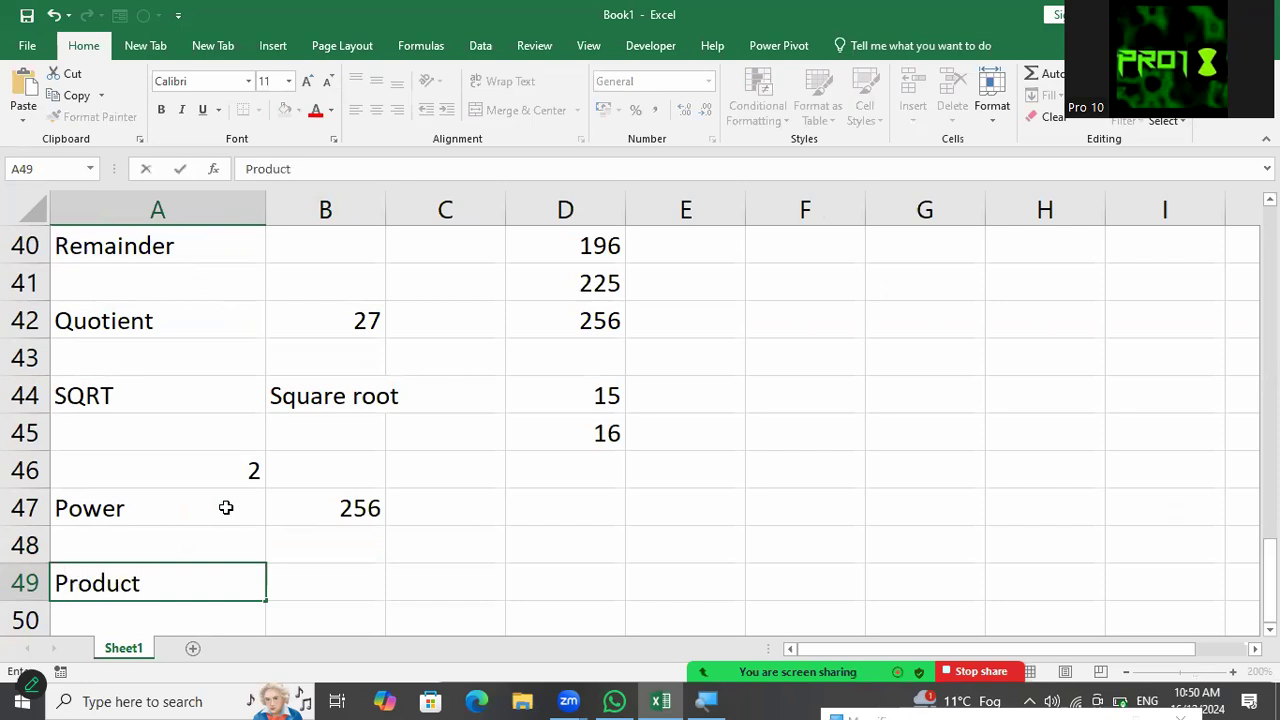
{"action": "key", "text": "Tab"}
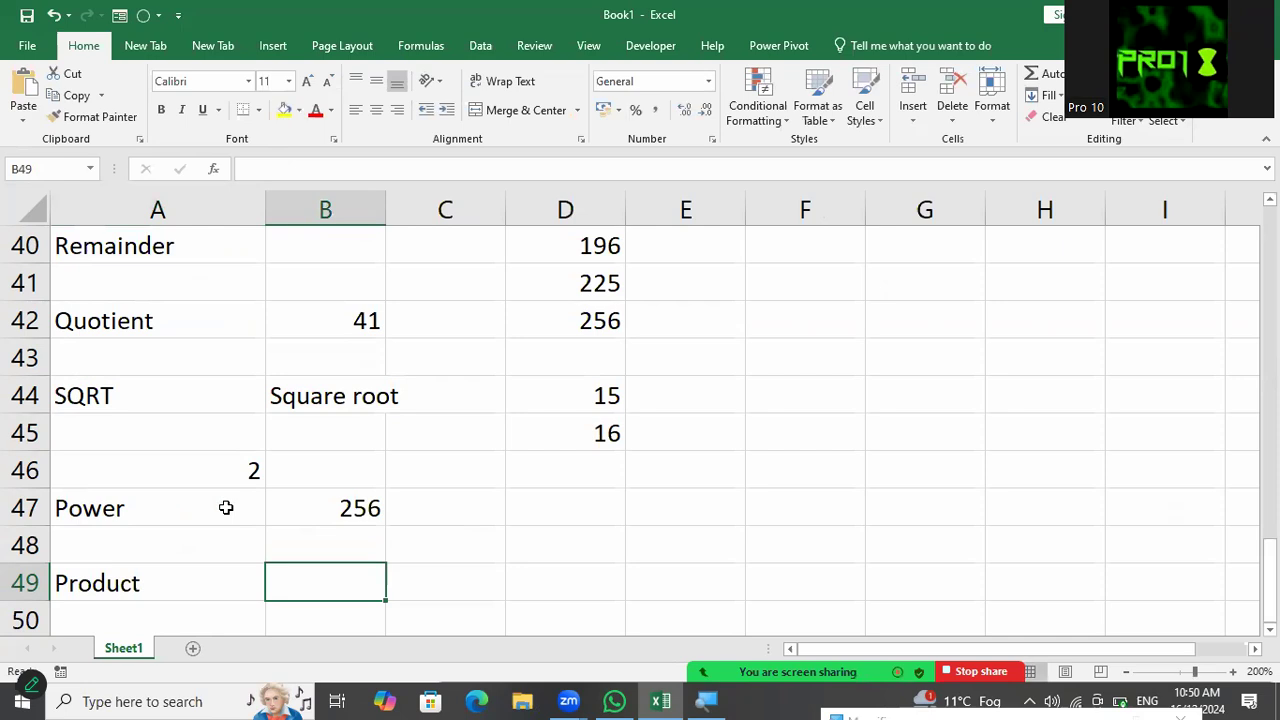
Step: Multiply A46 by D45 in cell B49 with =PRODUCT(A46,D45)
{"action": "type", "text": "="}
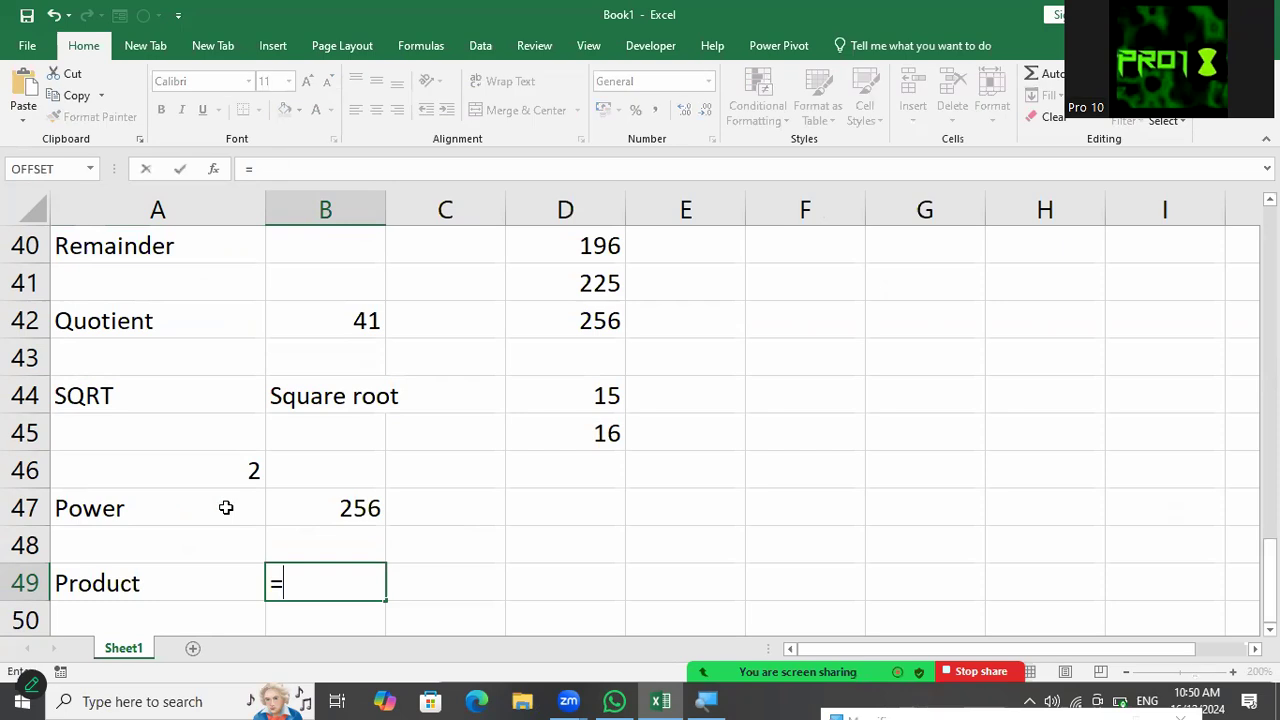
{"action": "type", "text": "prod"}
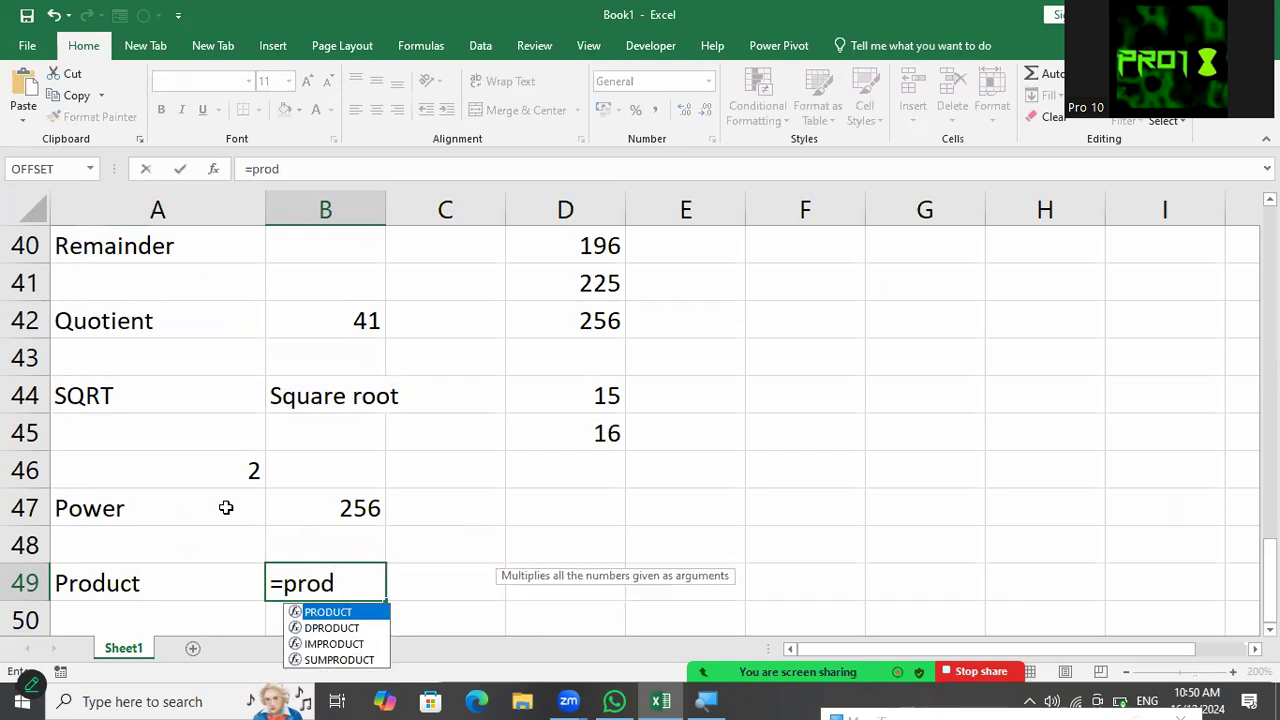
{"action": "key", "text": "Tab"}
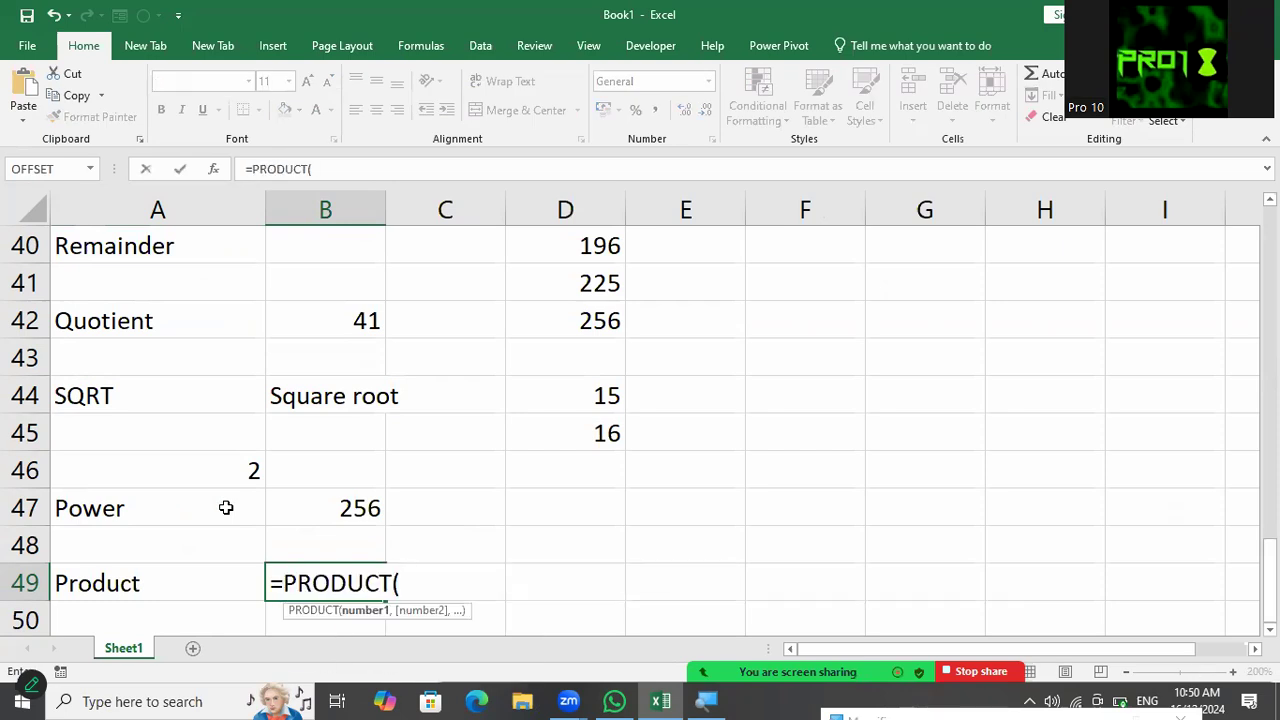
{"action": "left_click", "coordinate": [198, 464]}
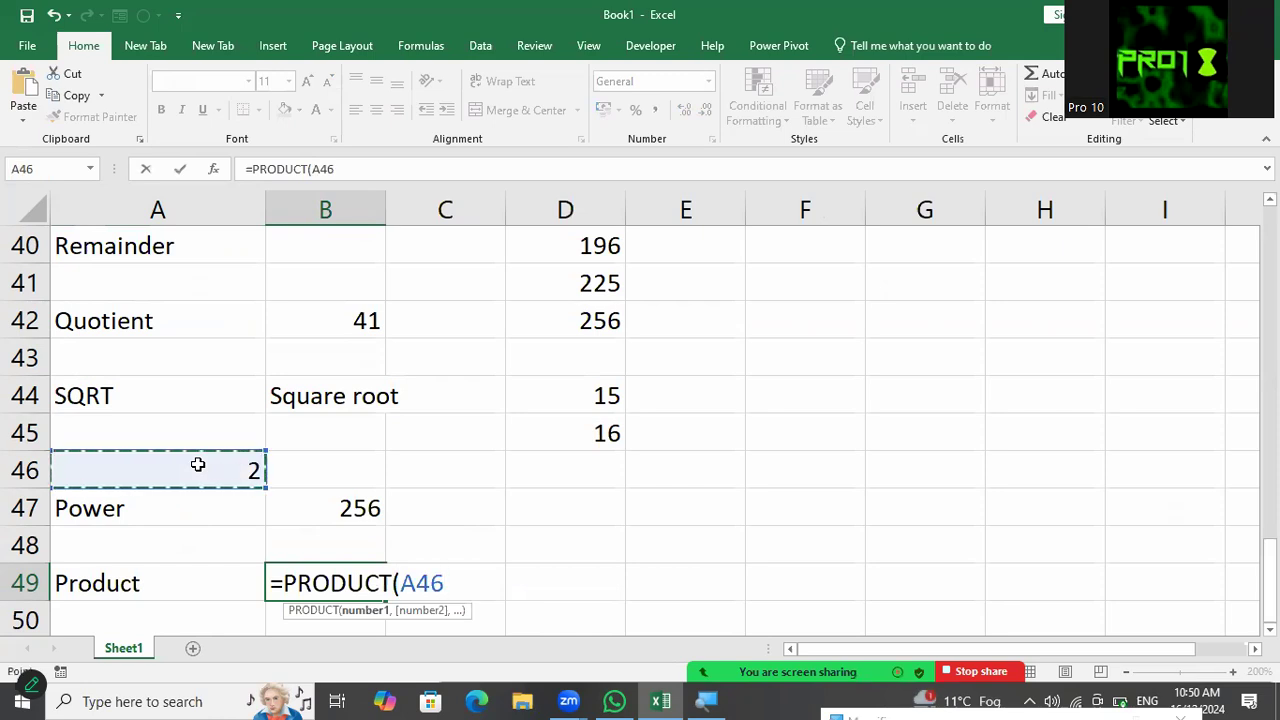
{"action": "type", "text": ","}
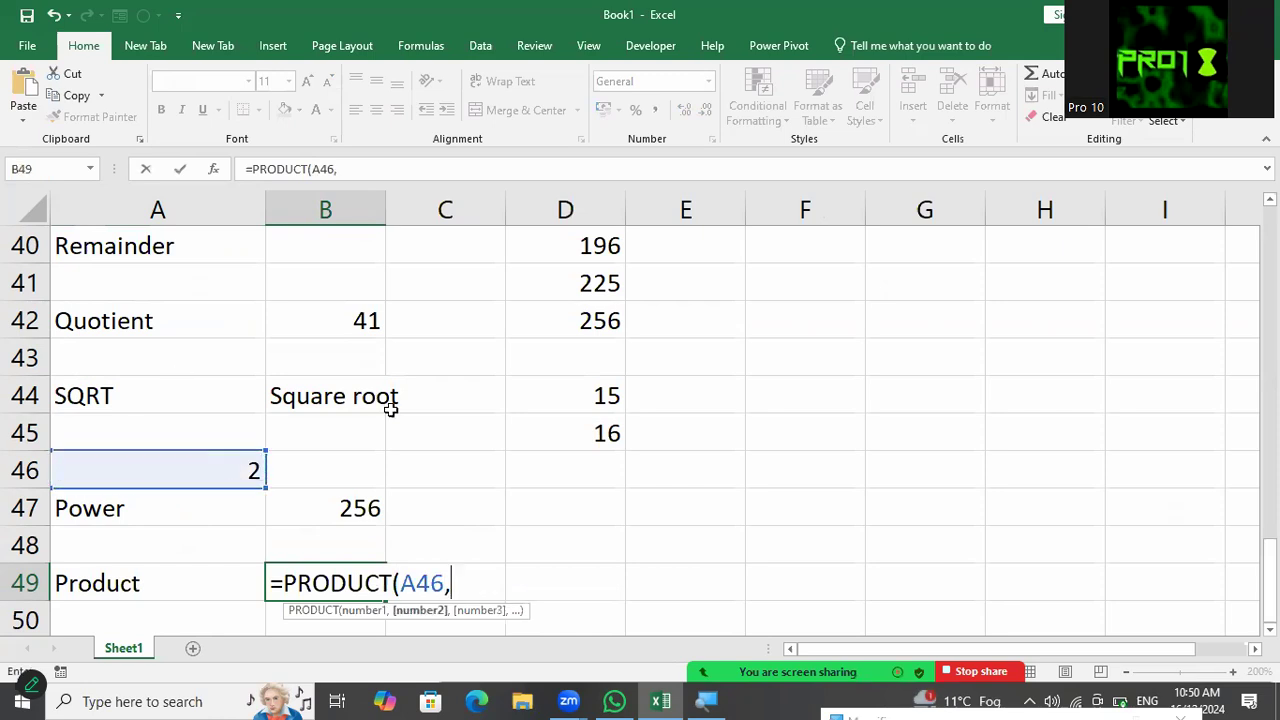
{"action": "left_click", "coordinate": [529, 443]}
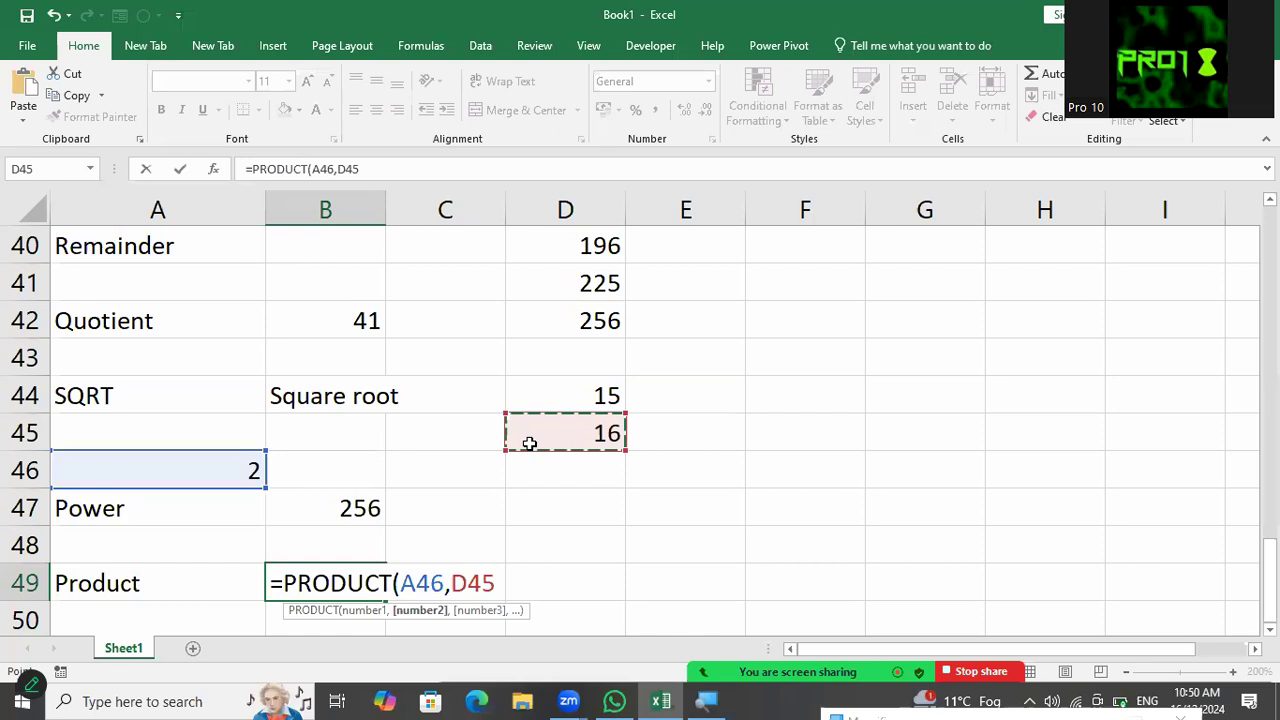
{"action": "type", "text": ")"}
{"action": "key", "text": "Return"}
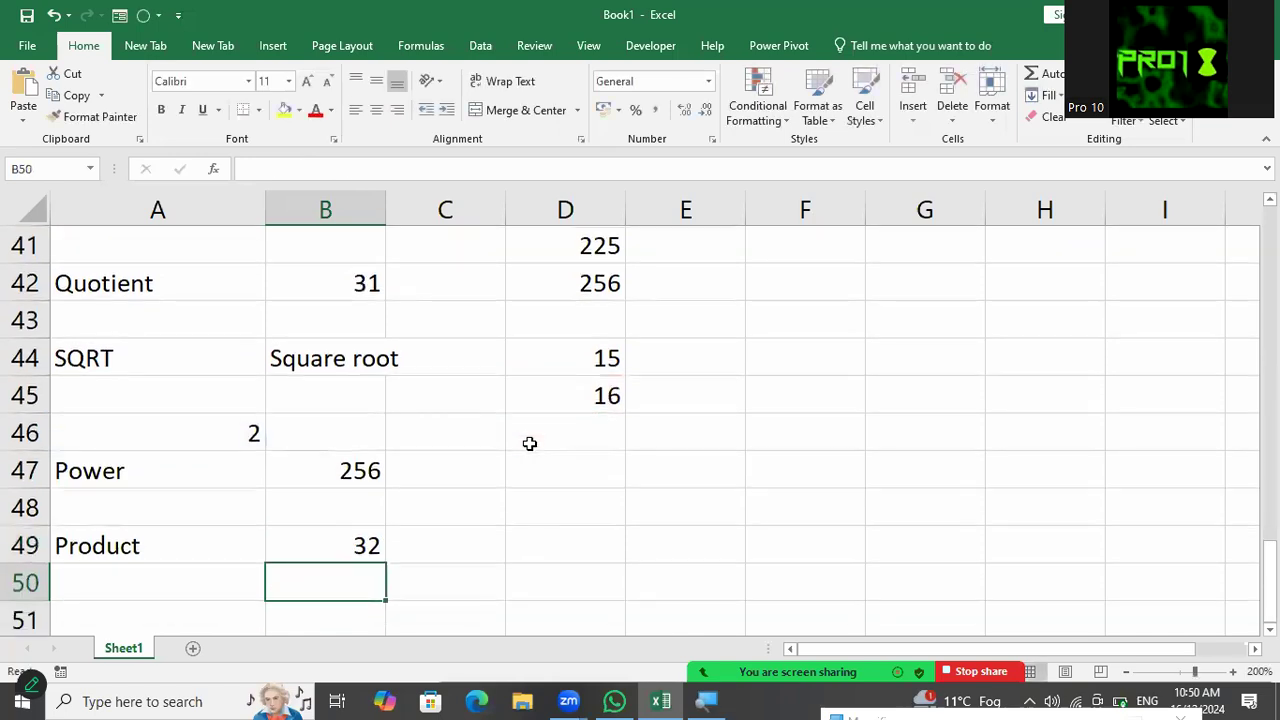
Step: Label cell A51 "LCM", two rows below the Product example
{"action": "key", "text": "Down"}
{"action": "key", "text": "Down"}
{"action": "key", "text": "Down"}
{"action": "key", "text": "Down"}
{"action": "key", "text": "Left"}
{"action": "key", "text": "Up"}
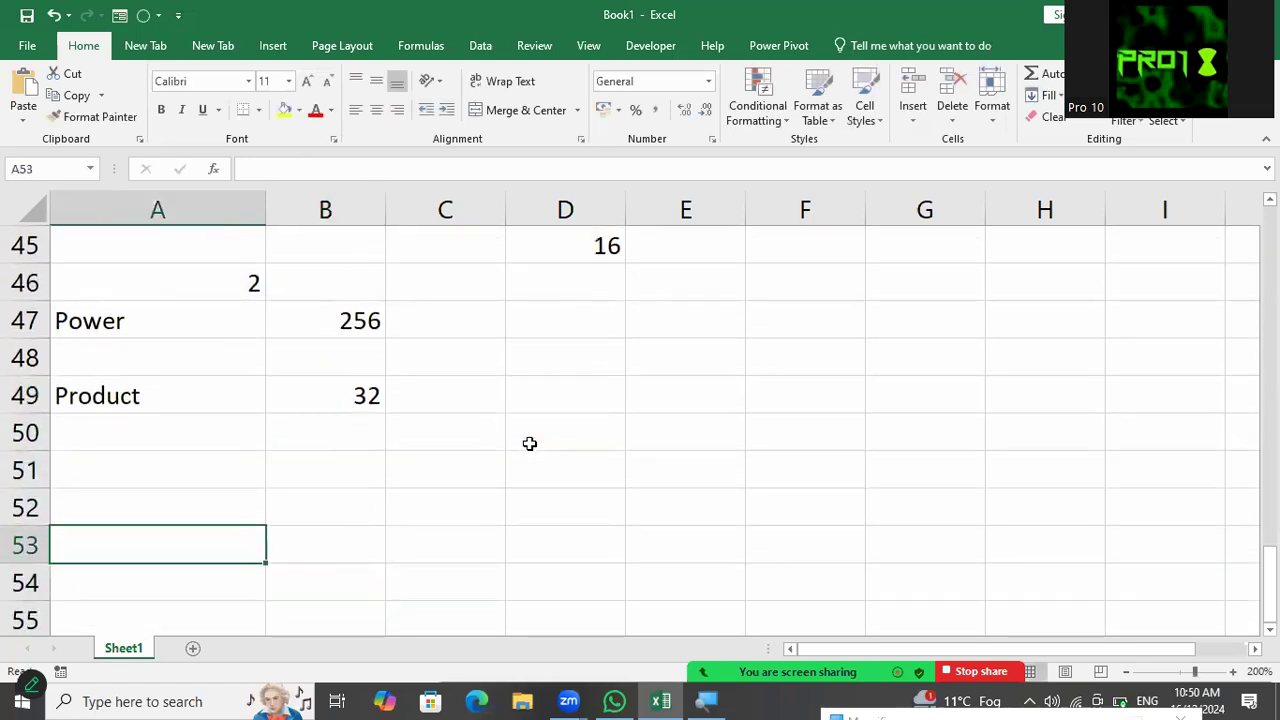
{"action": "key", "text": "Up"}
{"action": "key", "text": "Up"}
{"action": "type", "text": "LCM"}
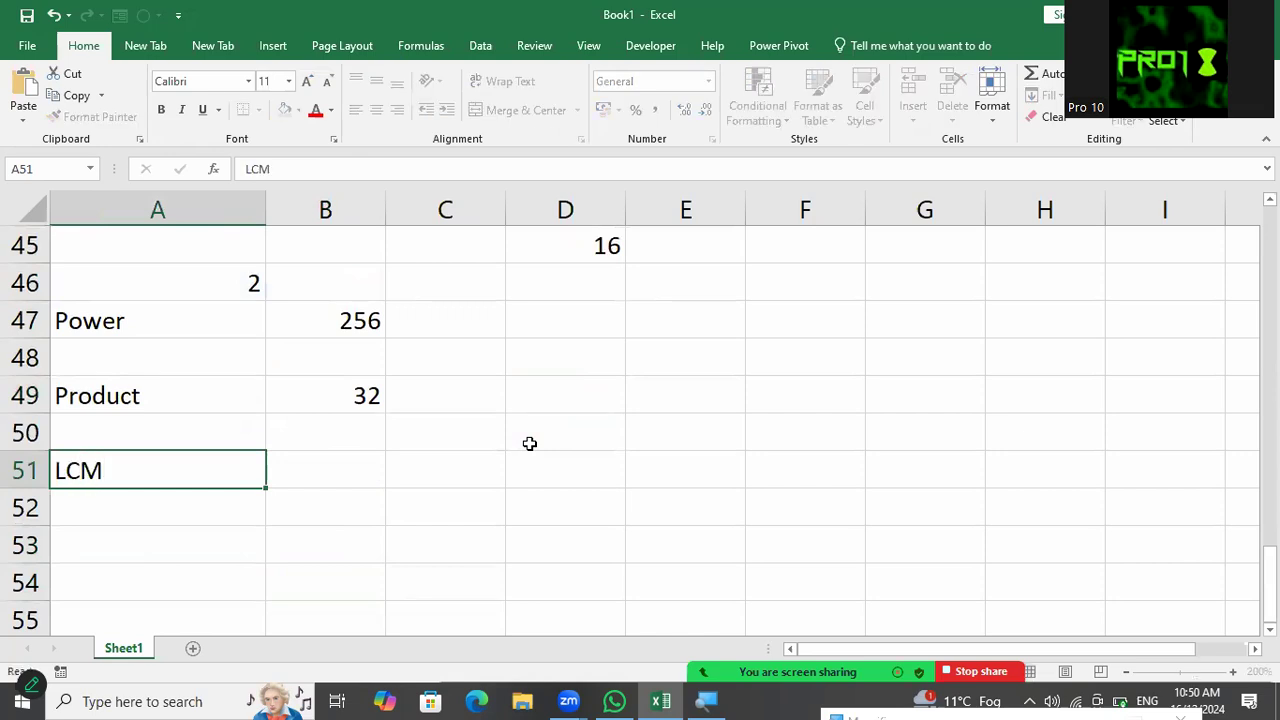
{"action": "key", "text": "Tab"}
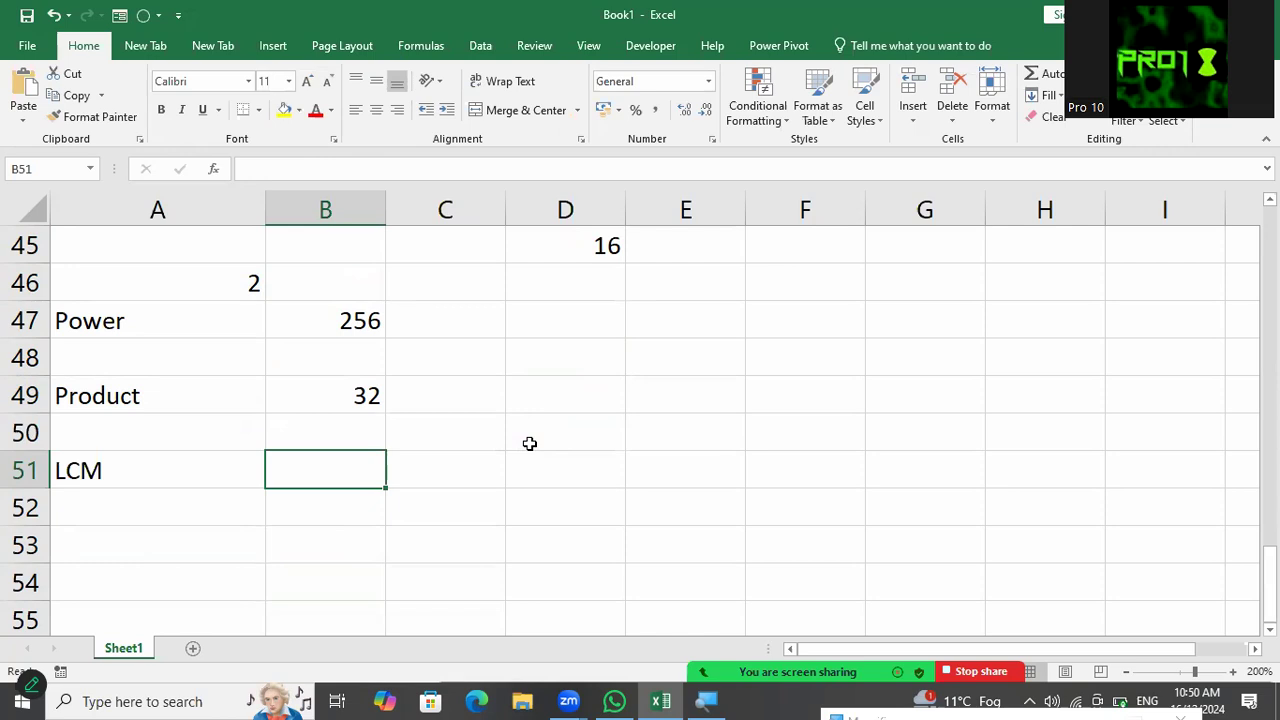
Step: Calculate the least common multiple of B49, B47 and A46 in cell B51 with =LCM(B49,B47,A46)
{"action": "type", "text": "=lcm"}
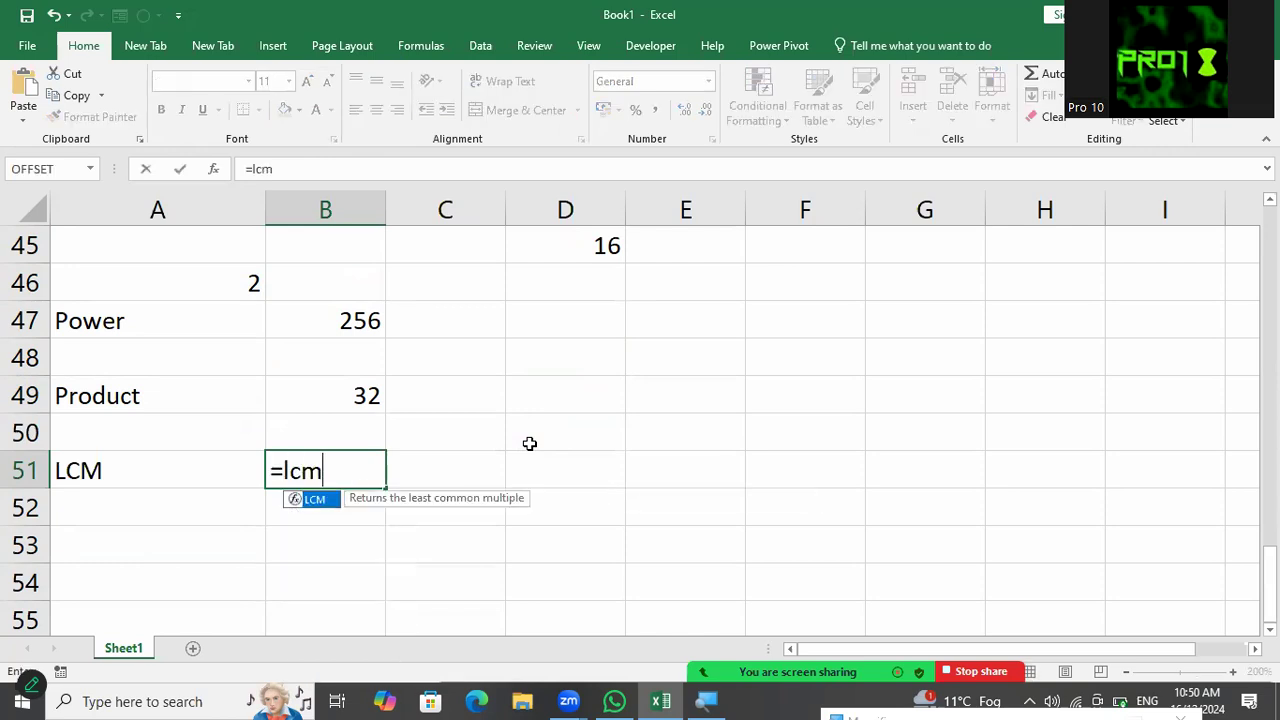
{"action": "key", "text": "Tab"}
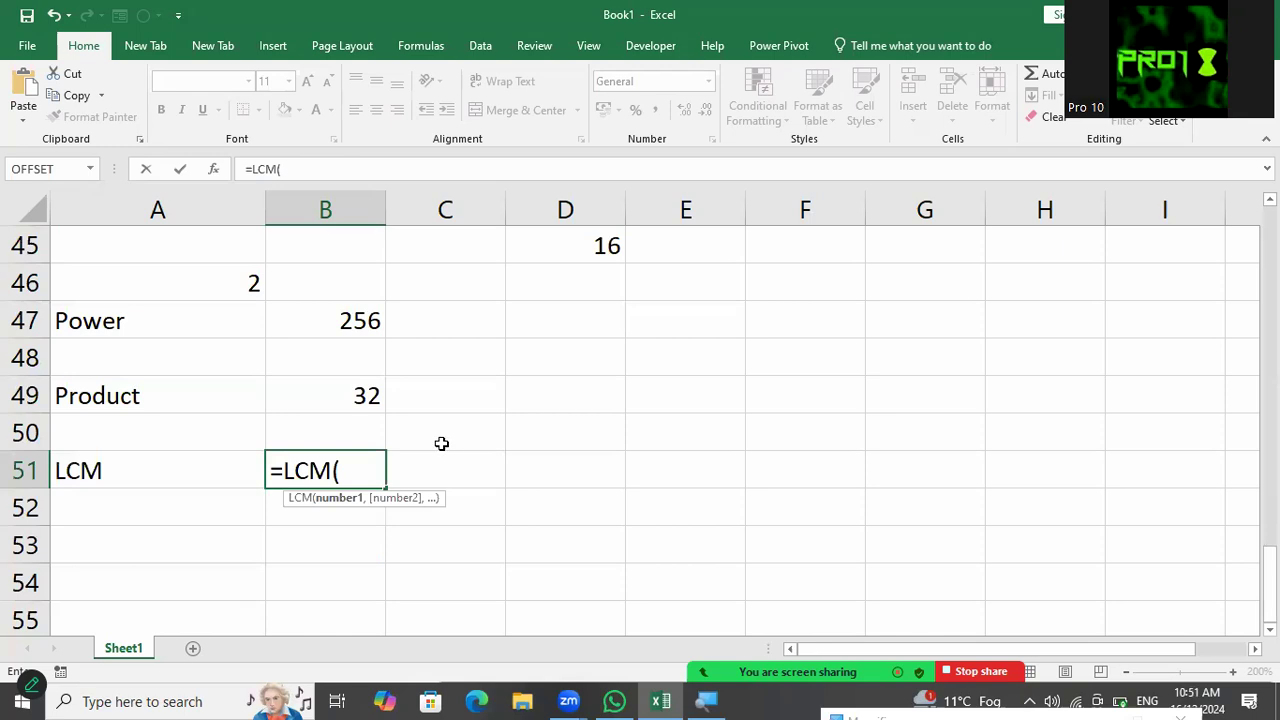
{"action": "left_click", "coordinate": [314, 405]}
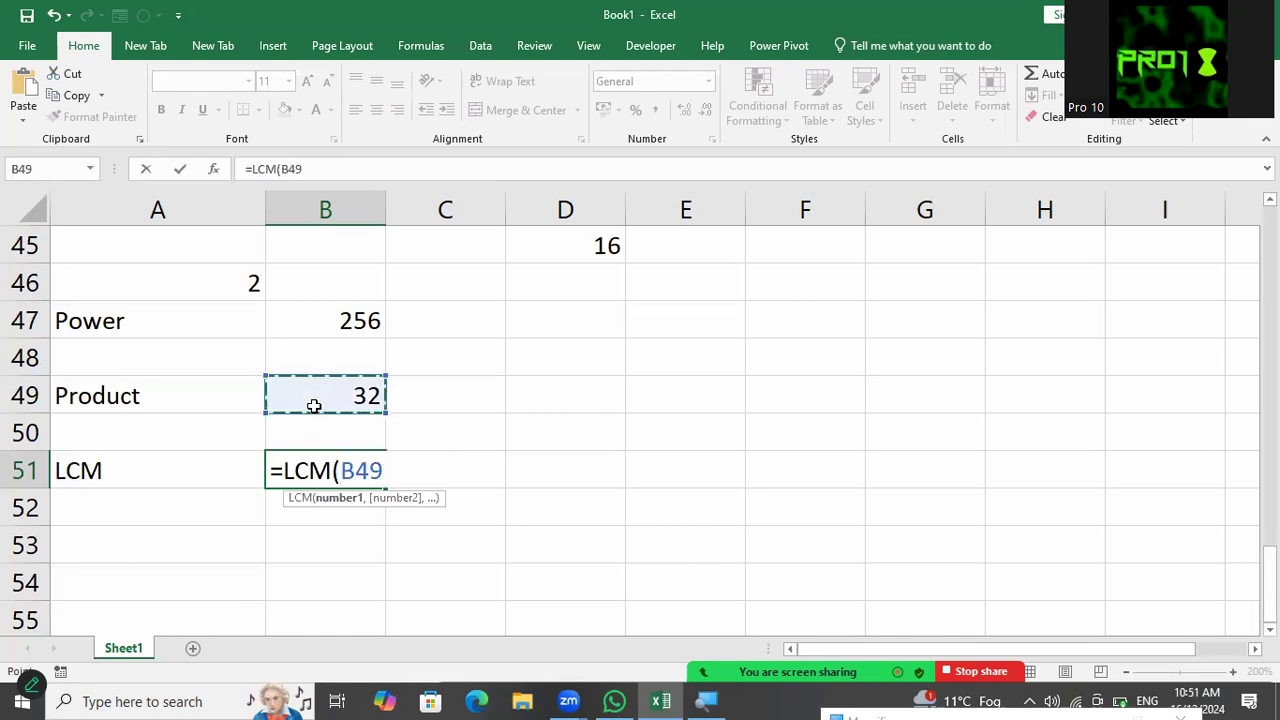
{"action": "type", "text": ","}
{"action": "left_click", "coordinate": [345, 312]}
{"action": "type", "text": ","}
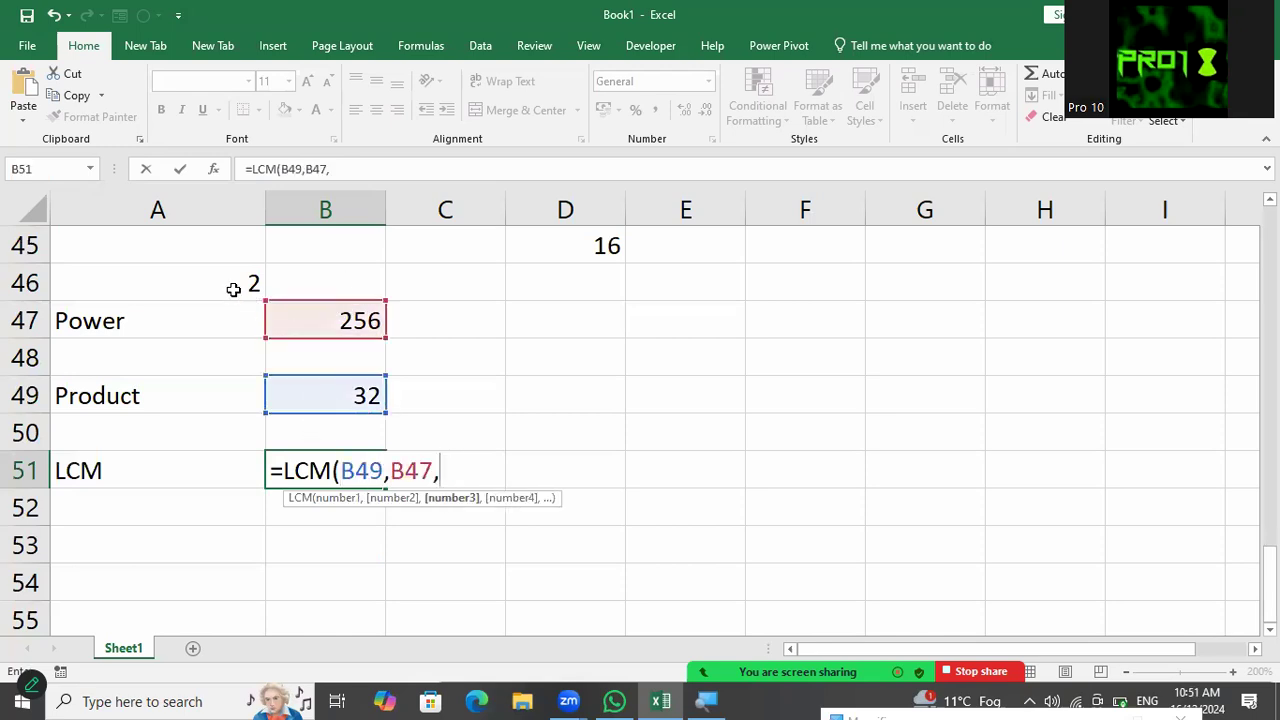
{"action": "left_click", "coordinate": [224, 283]}
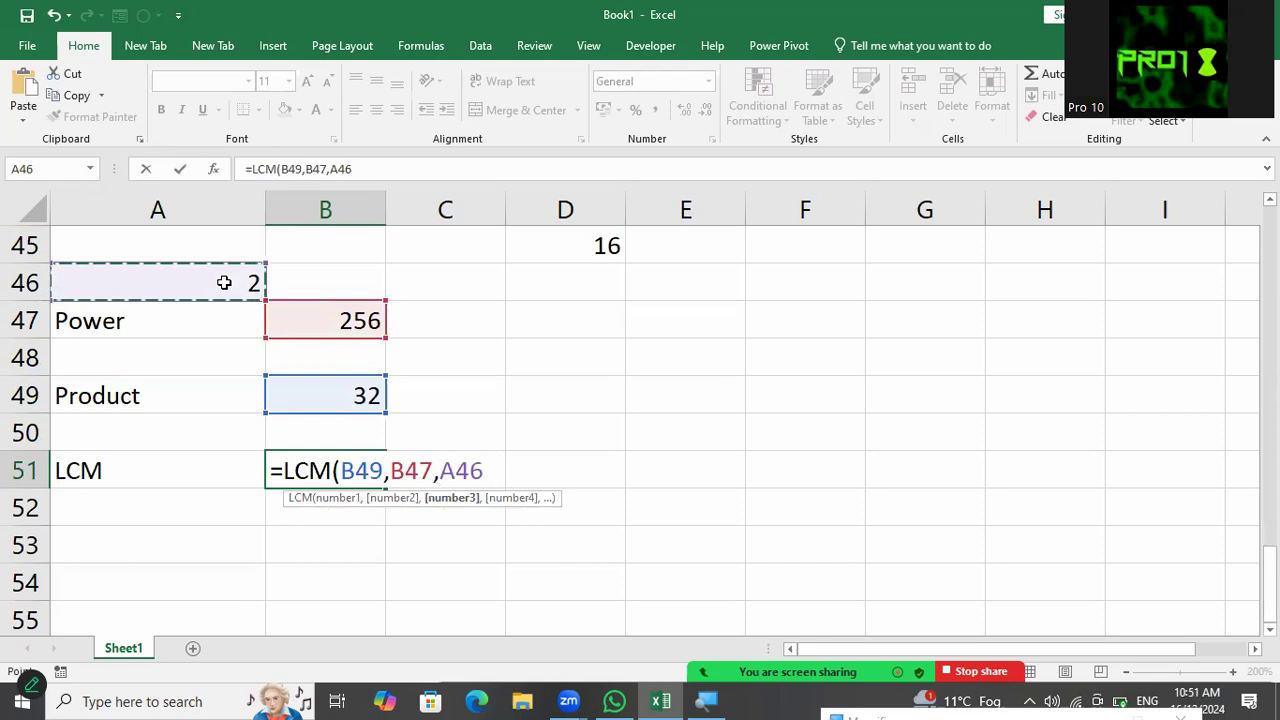
{"action": "type", "text": ")"}
{"action": "key", "text": "Return"}
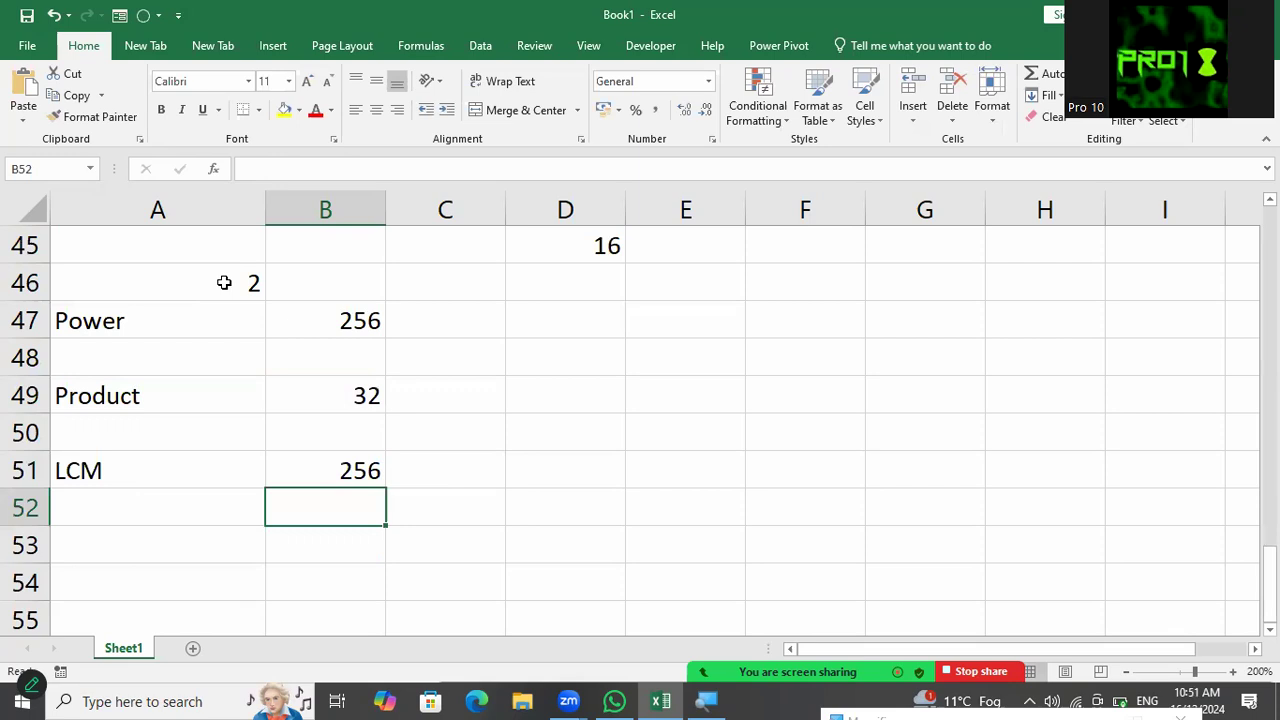
Step: Label cell A53 "Trim" as the heading of the next function example
{"action": "key", "text": "Down"}
{"action": "key", "text": "Left"}
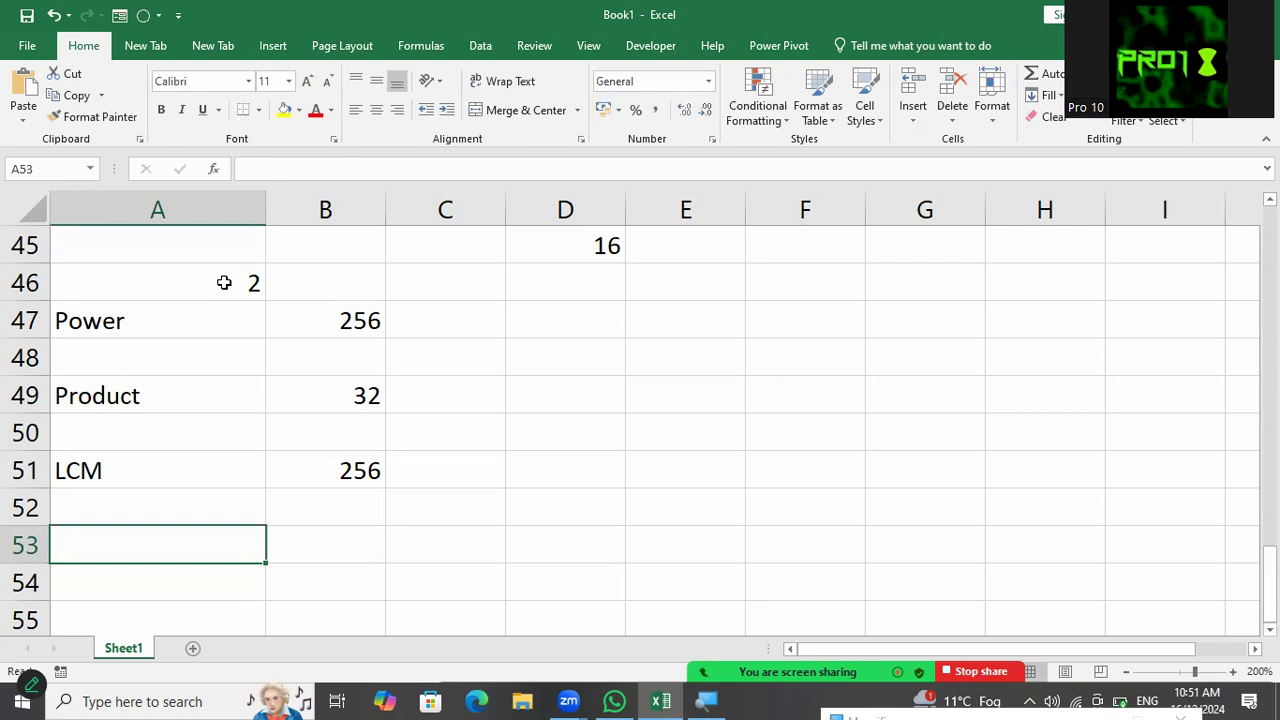
{"action": "type", "text": "Trim"}
{"action": "key", "text": "Return"}
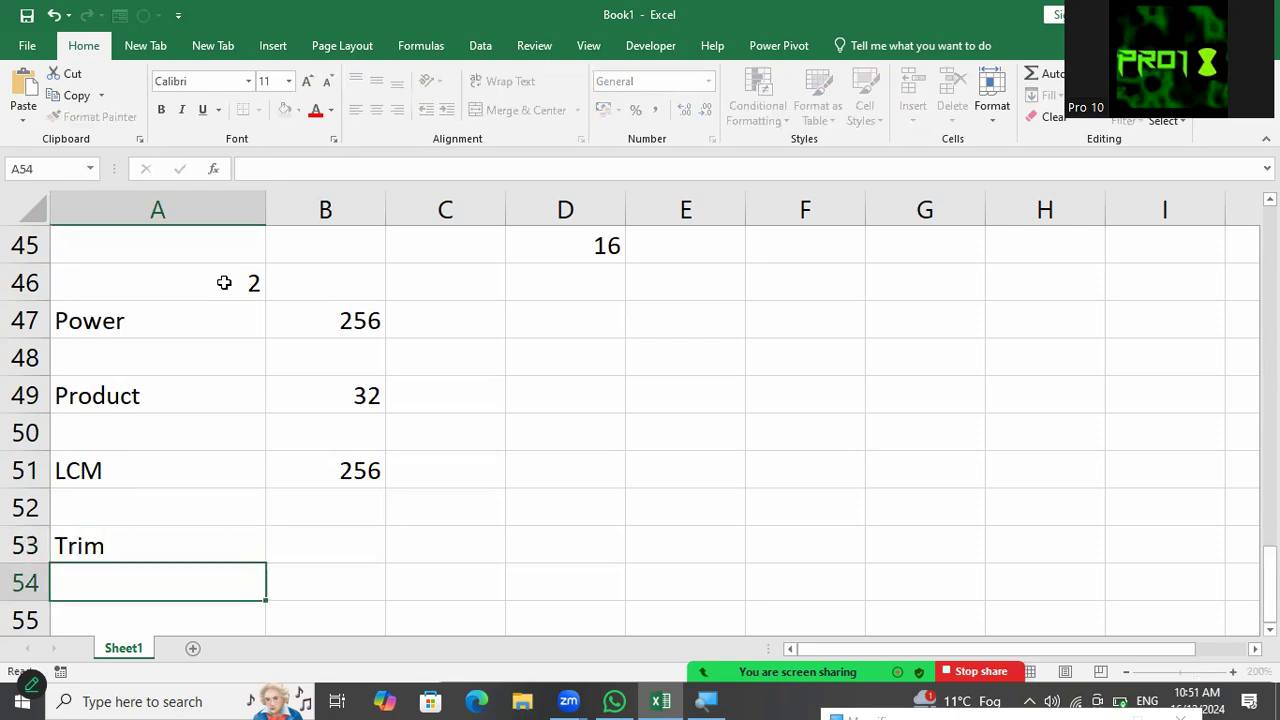
Step: Enter the sample text "Lakshya It Solutions" in cell B53 with several extra spaces between the words
{"action": "key", "text": "Right"}
{"action": "key", "text": "Up"}
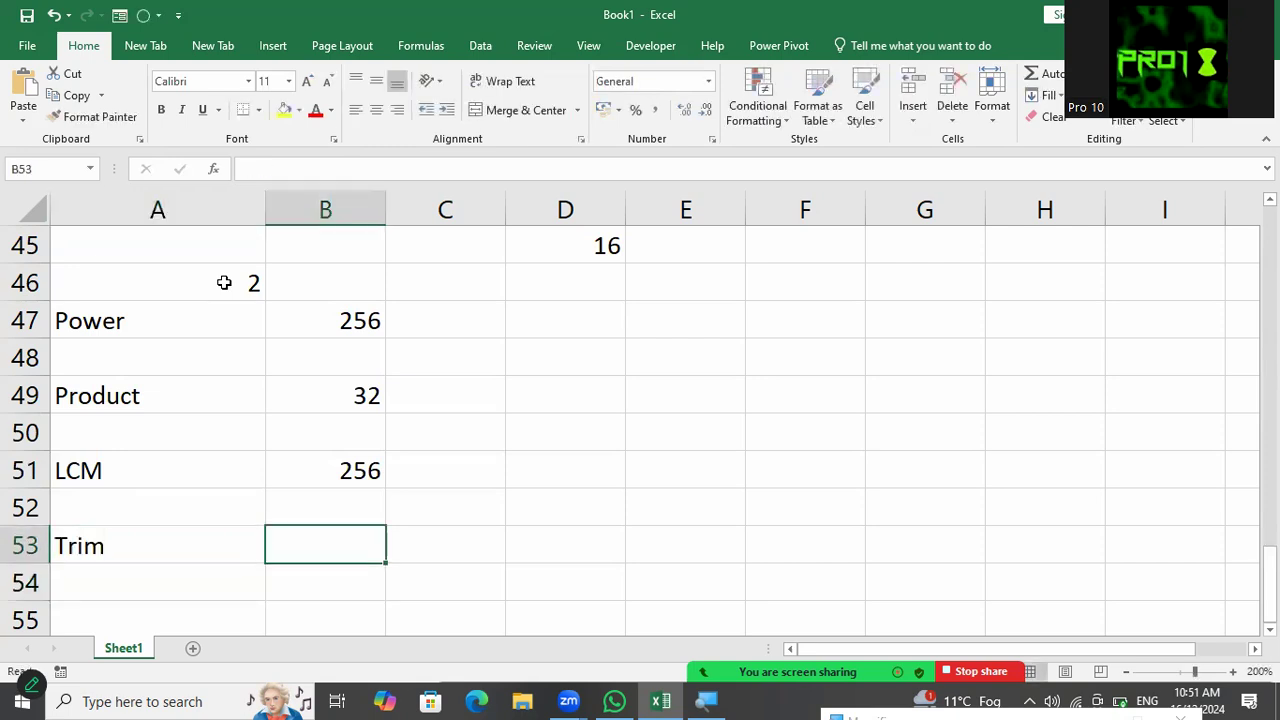
{"action": "type", "text": "Lakshya"}
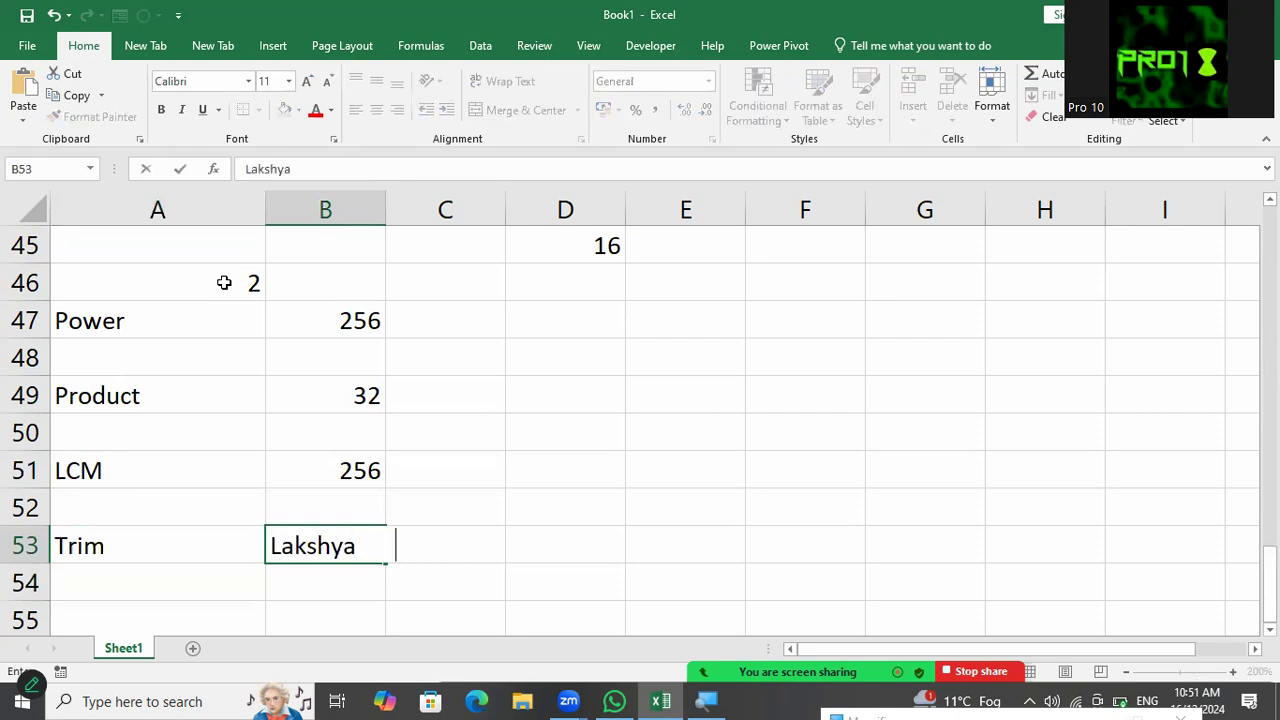
{"action": "type", "text": "         It       Solu"}
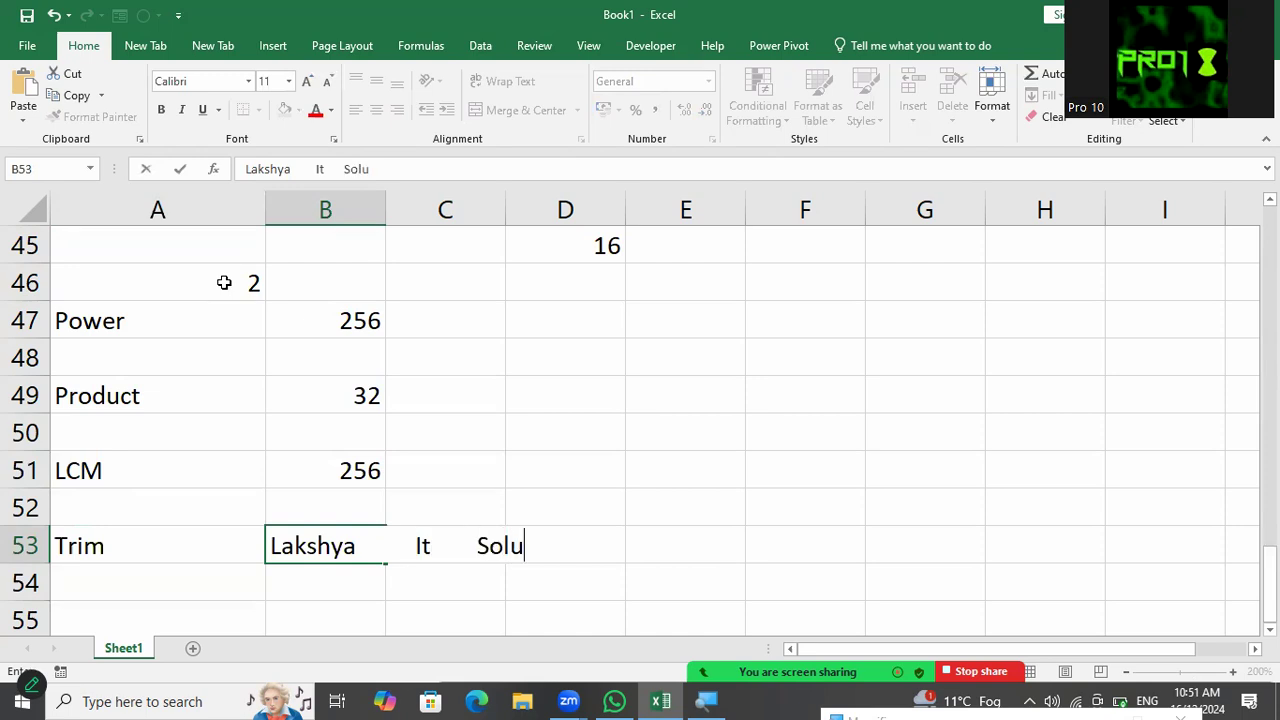
{"action": "type", "text": "tions"}
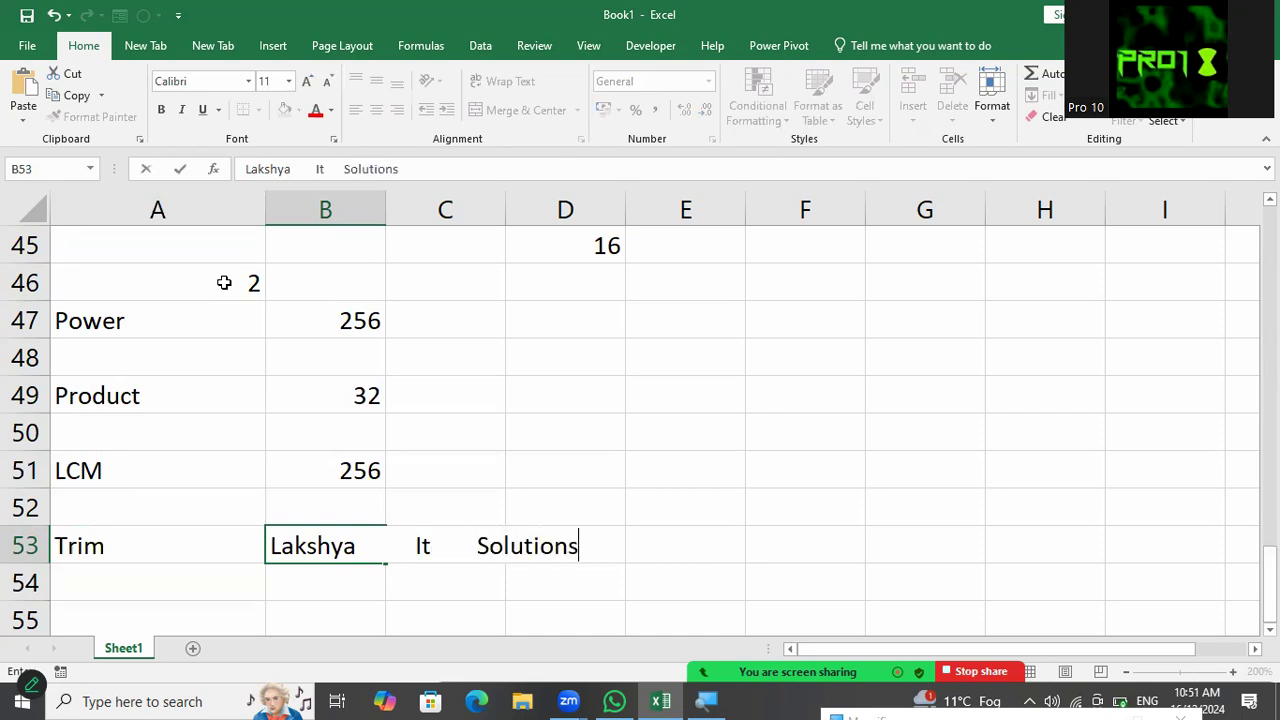
{"action": "key", "text": "Return"}
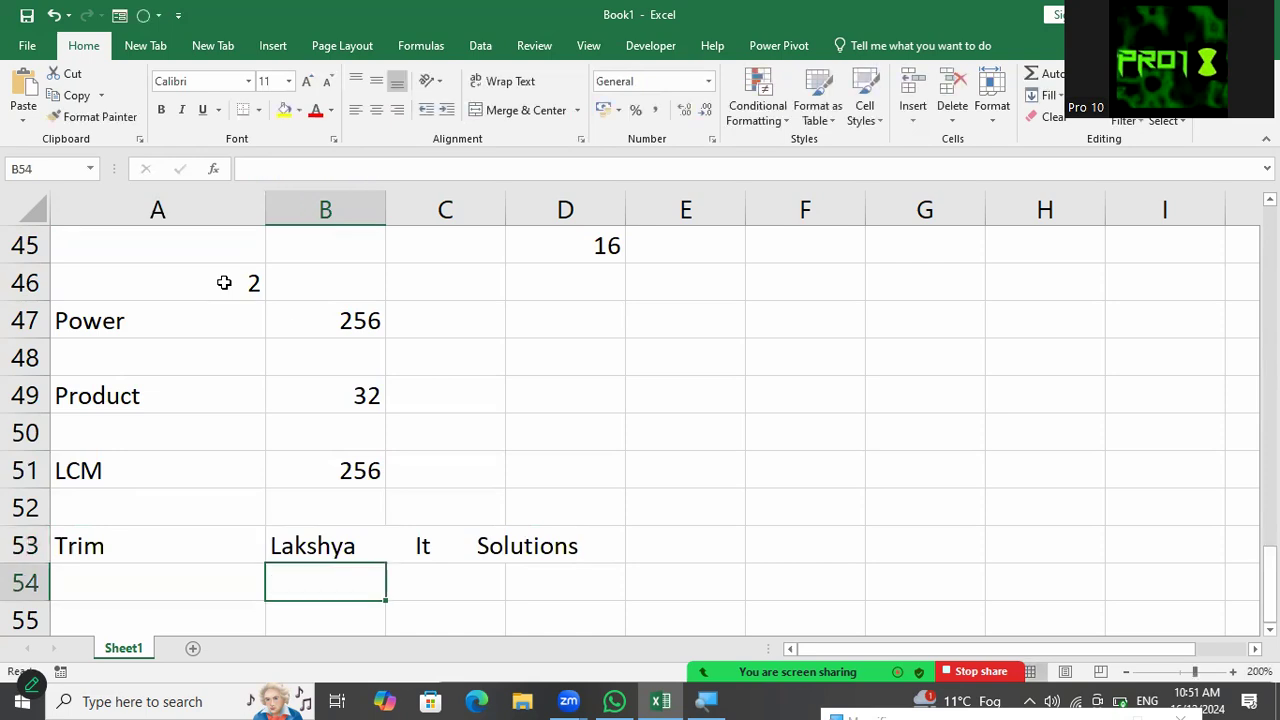
Step: Remove the extra spaces from the B53 text in cell A55 with =TRIM(B53)
{"action": "key", "text": "Left"}
{"action": "key", "text": "Down"}
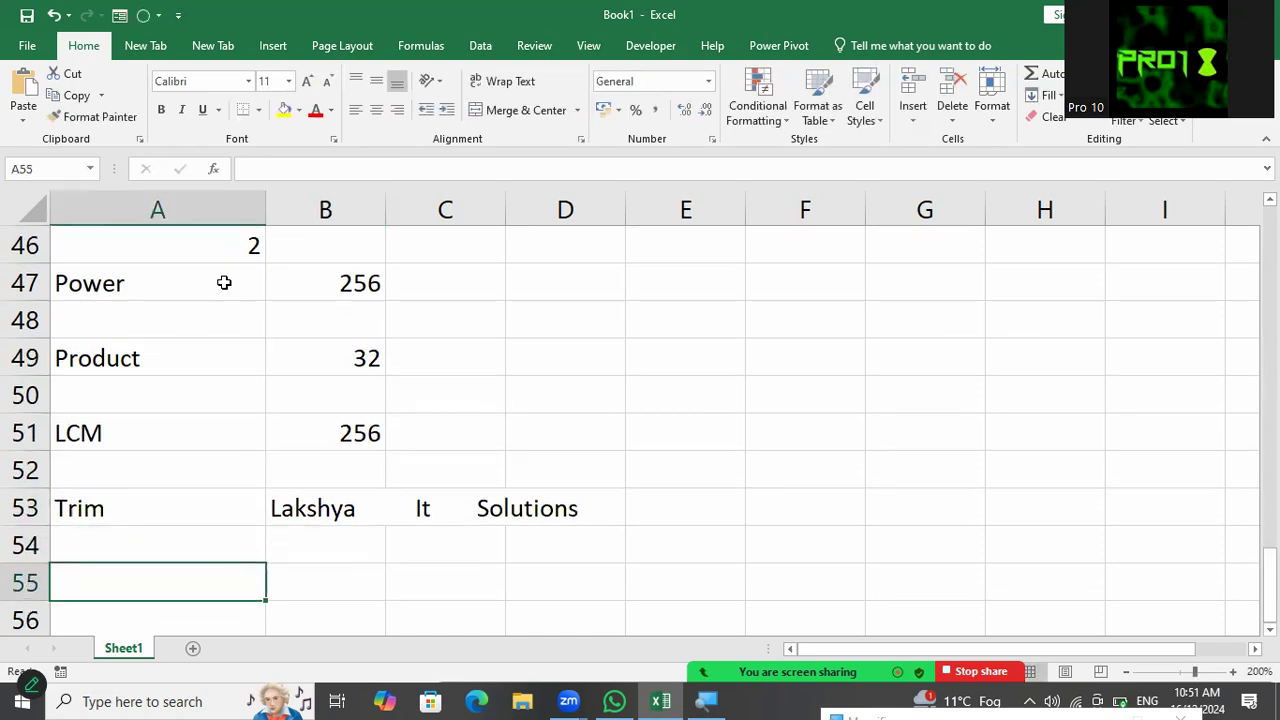
{"action": "type", "text": "=trim"}
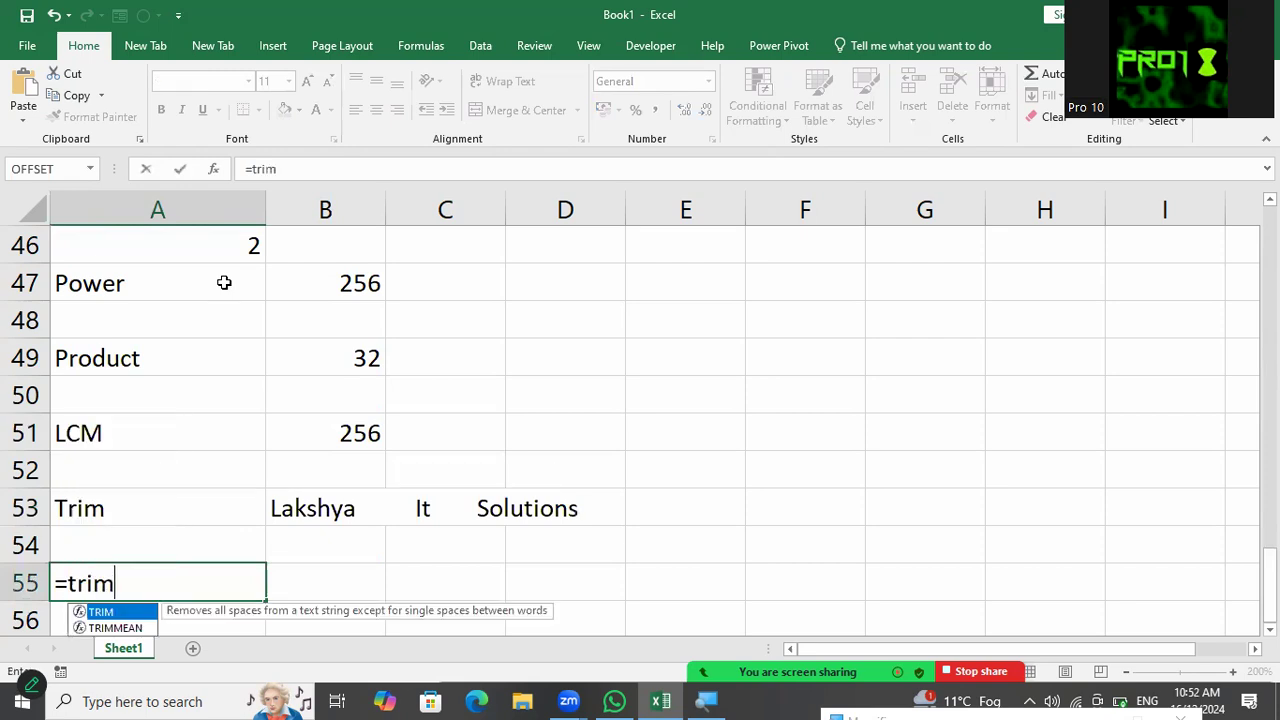
{"action": "key", "text": "Tab"}
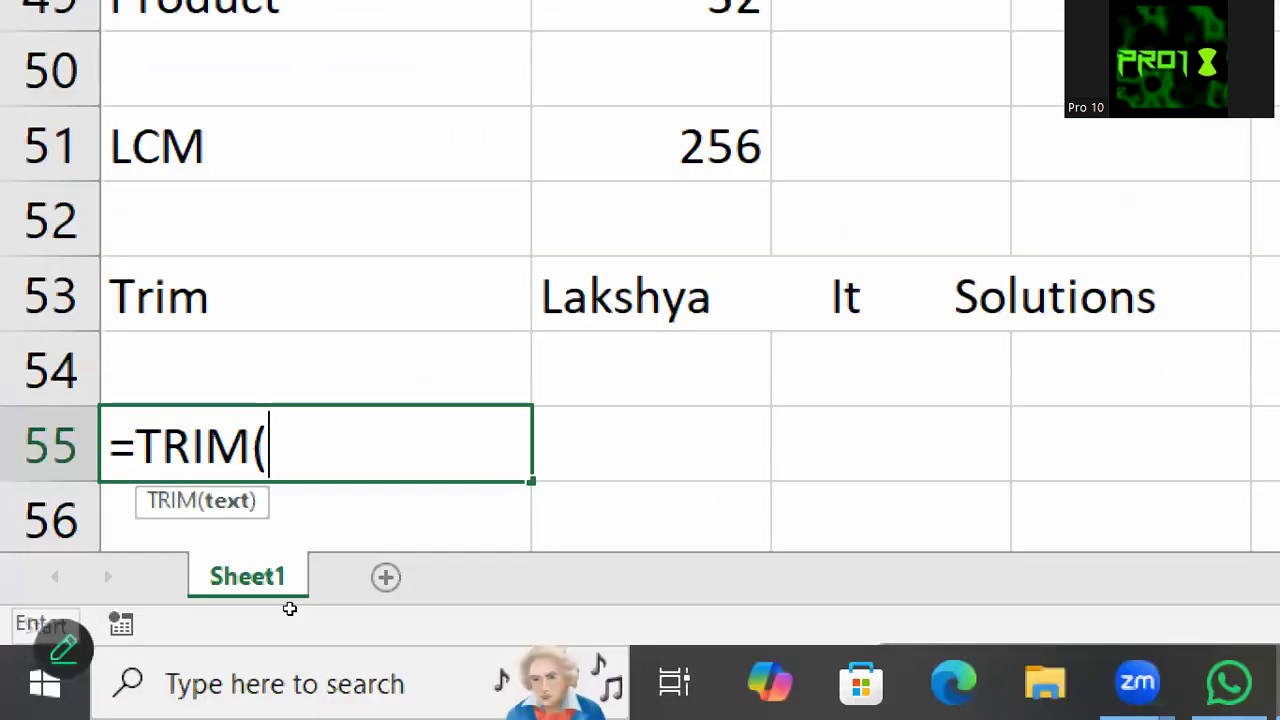
{"action": "key", "text": "Up"}
{"action": "key", "text": "Up"}
{"action": "key", "text": "Right"}
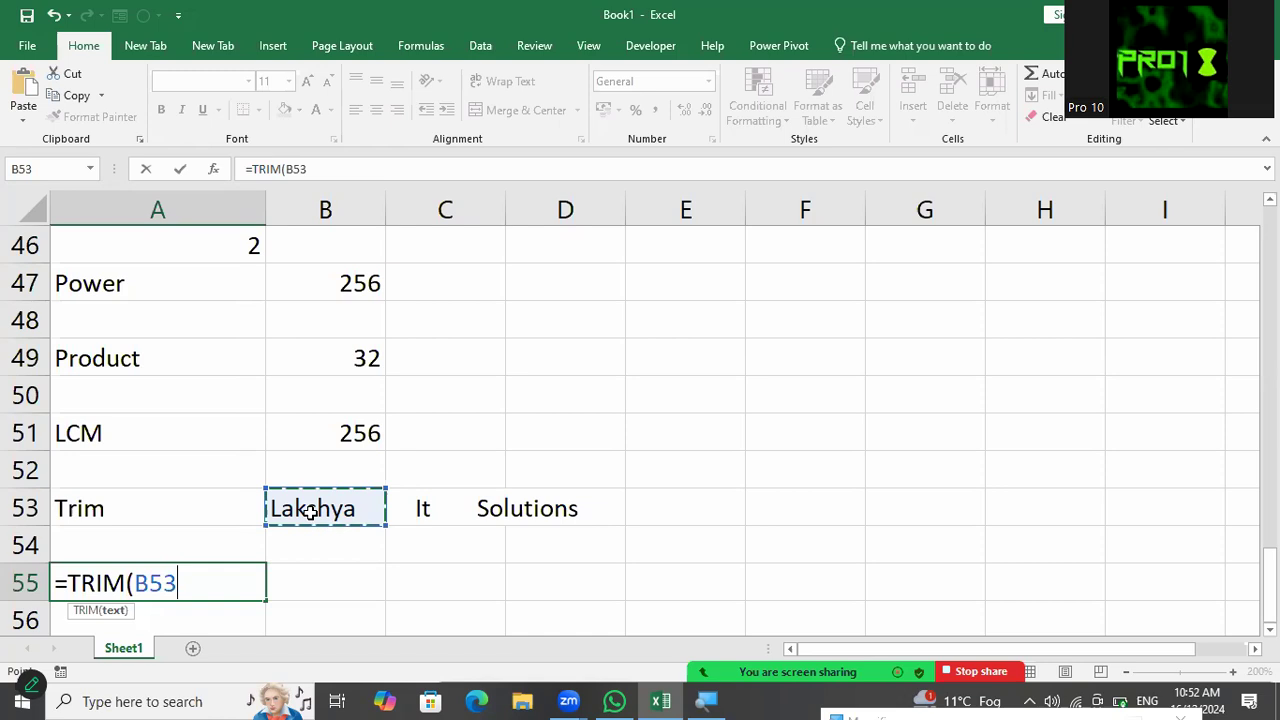
{"action": "type", "text": ")"}
{"action": "key", "text": "Return"}
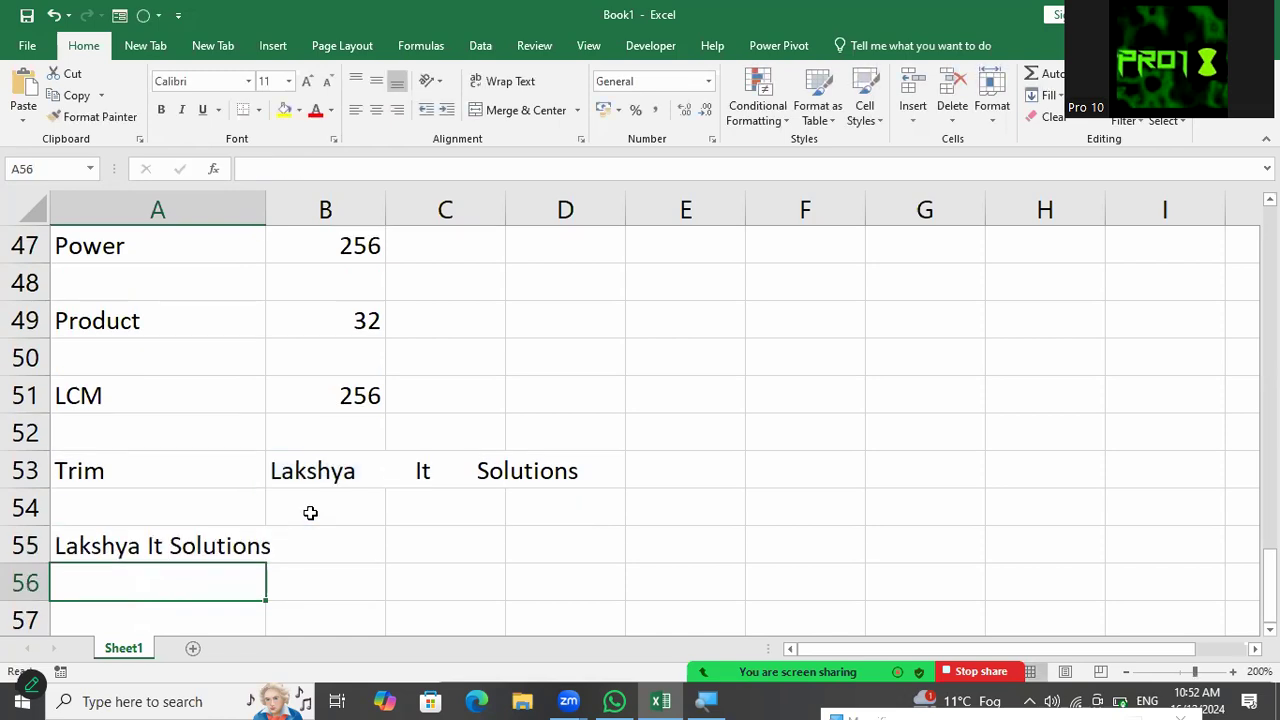
Step: Label cell A57 "Left", two rows below the trimmed text
{"action": "key", "text": "Return"}
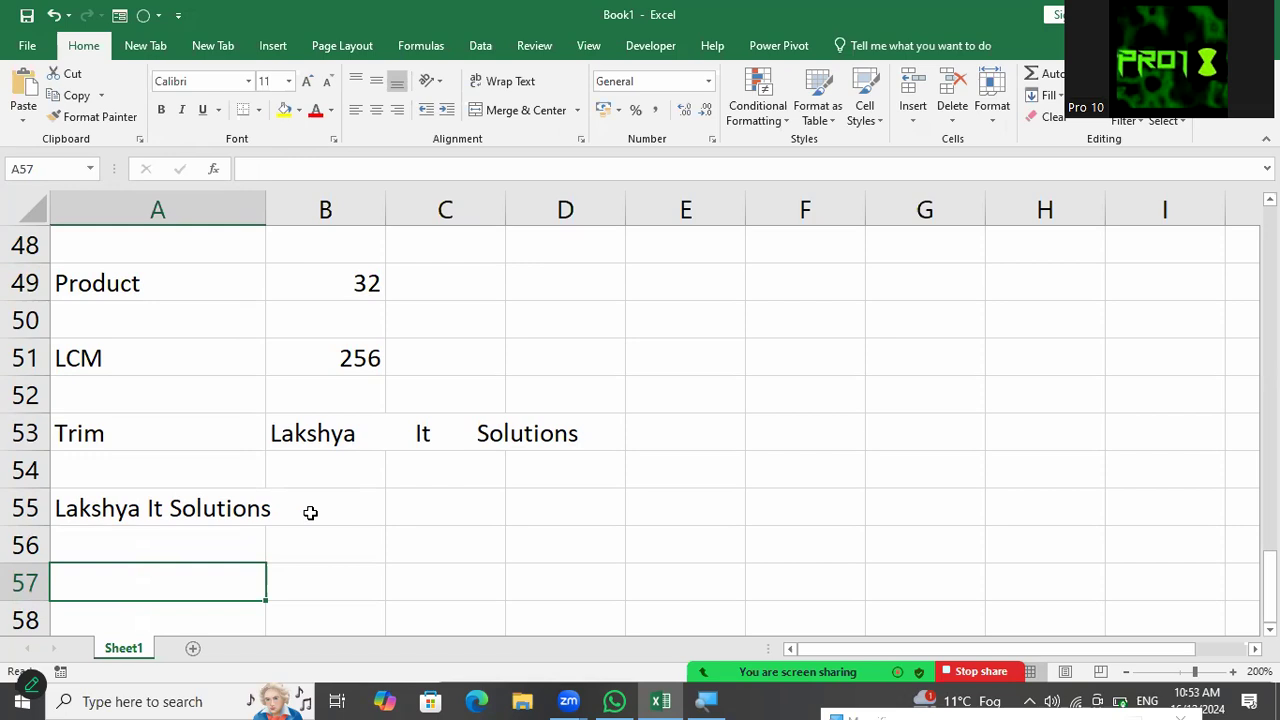
{"action": "type", "text": "Left"}
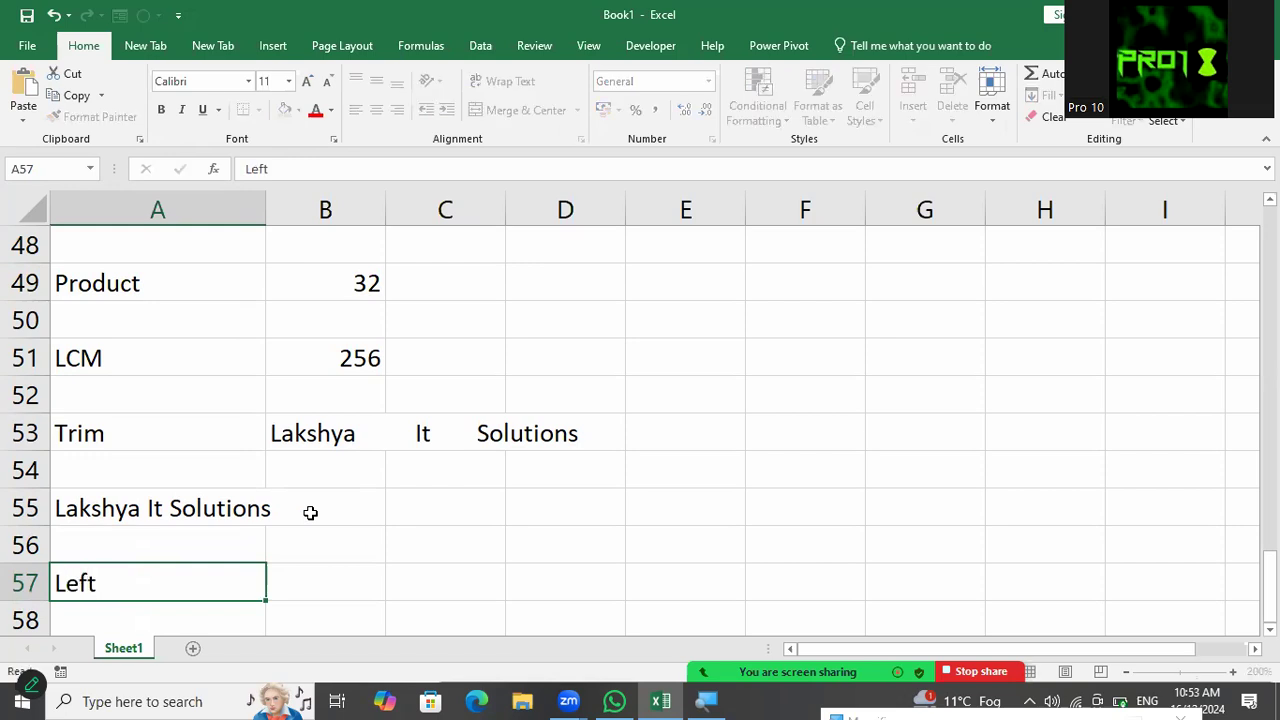
{"action": "key", "text": "Tab"}
Step: Extract the first 7 characters of A55 in cell B57 with =LEFT(A55,7)
{"action": "scroll", "coordinate": [310, 512], "scroll_direction": "down", "scroll_amount": 2}
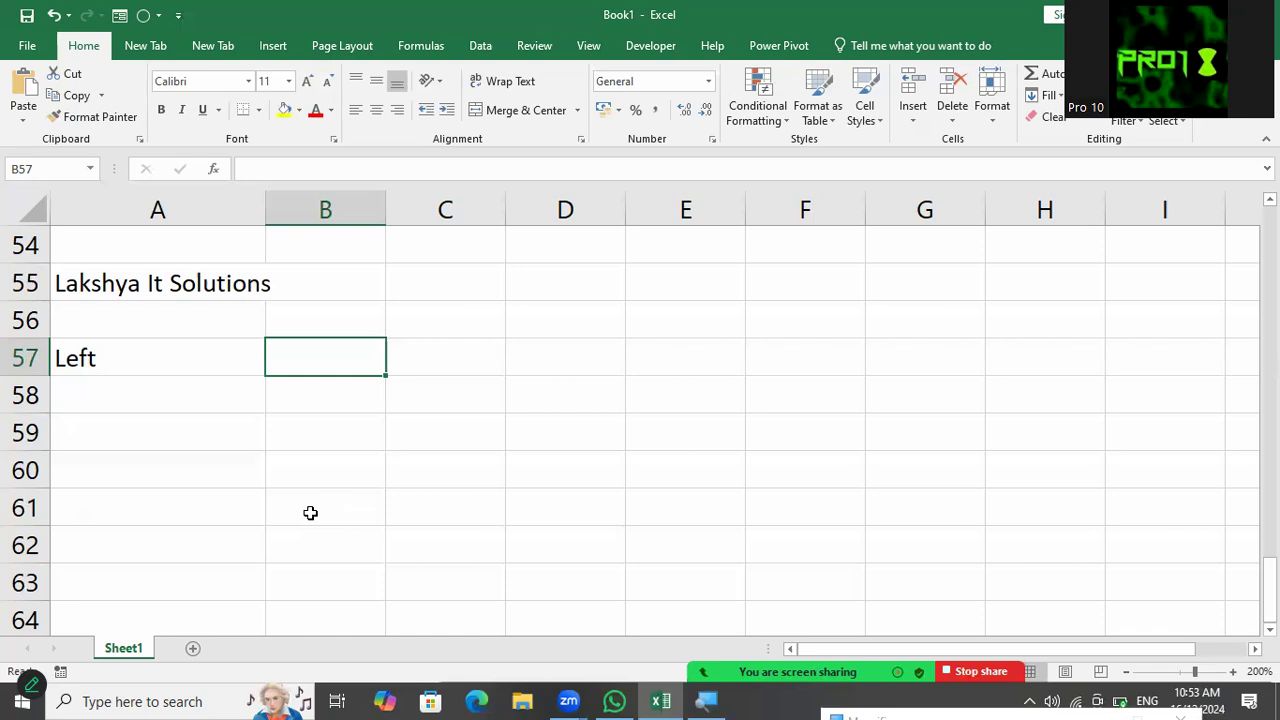
{"action": "type", "text": "=left("}
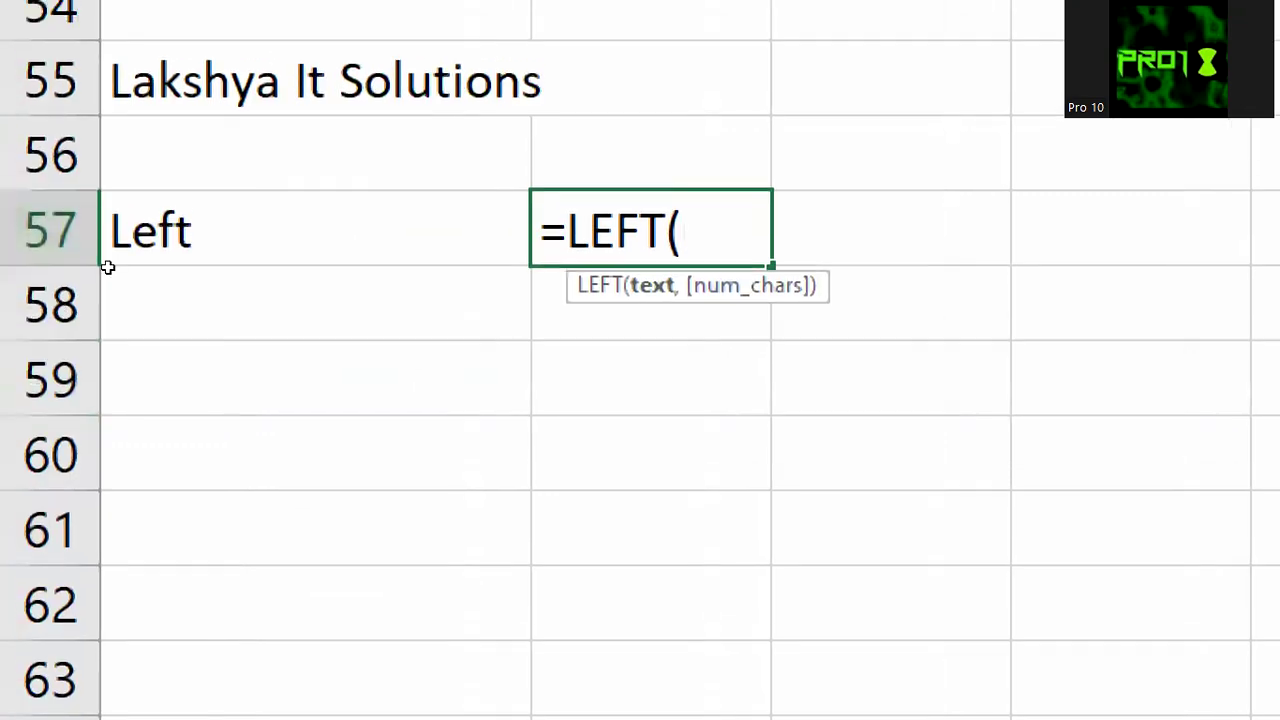
{"action": "key", "text": "Left"}
{"action": "key", "text": "Up"}
{"action": "key", "text": "Up"}
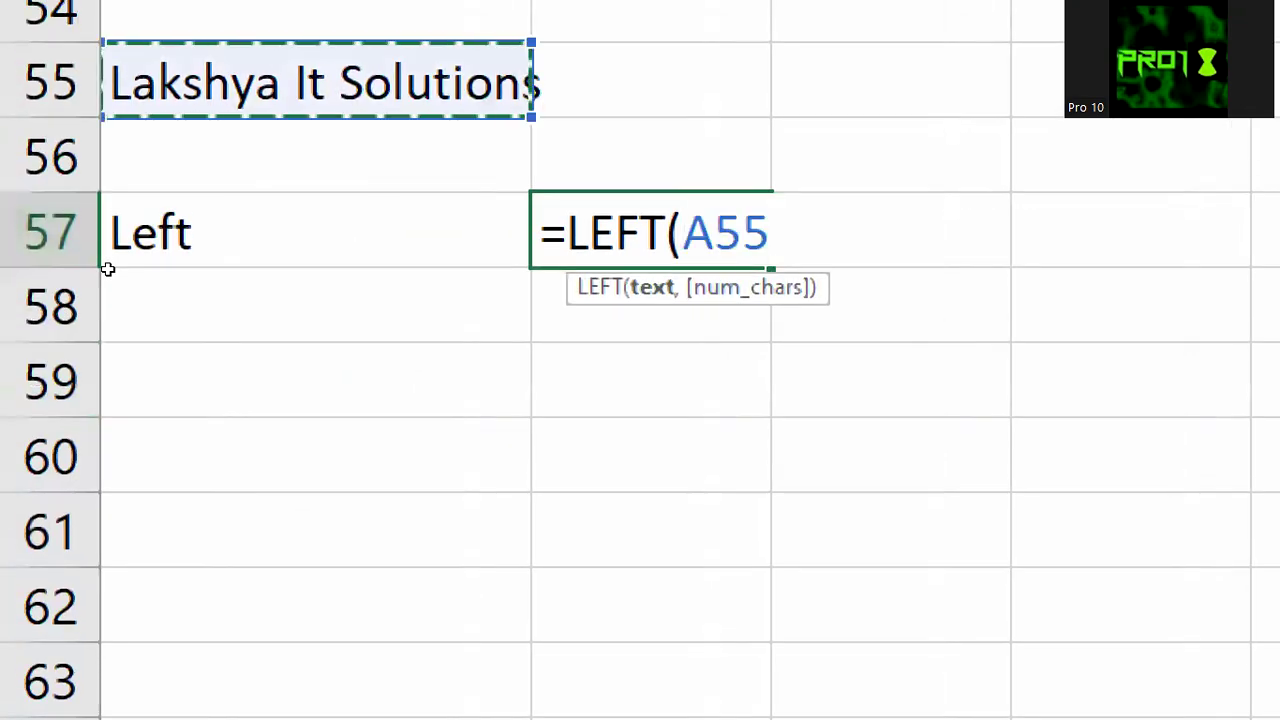
{"action": "type", "text": ","}
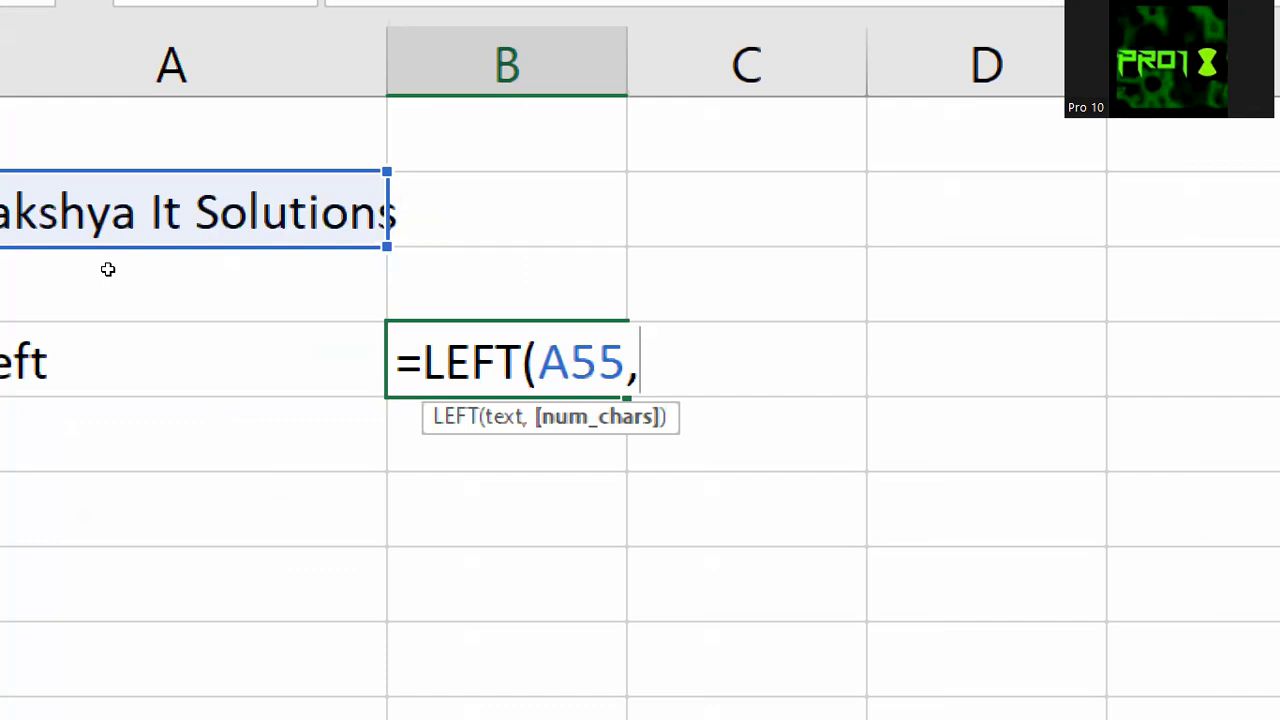
{"action": "type", "text": "7"}
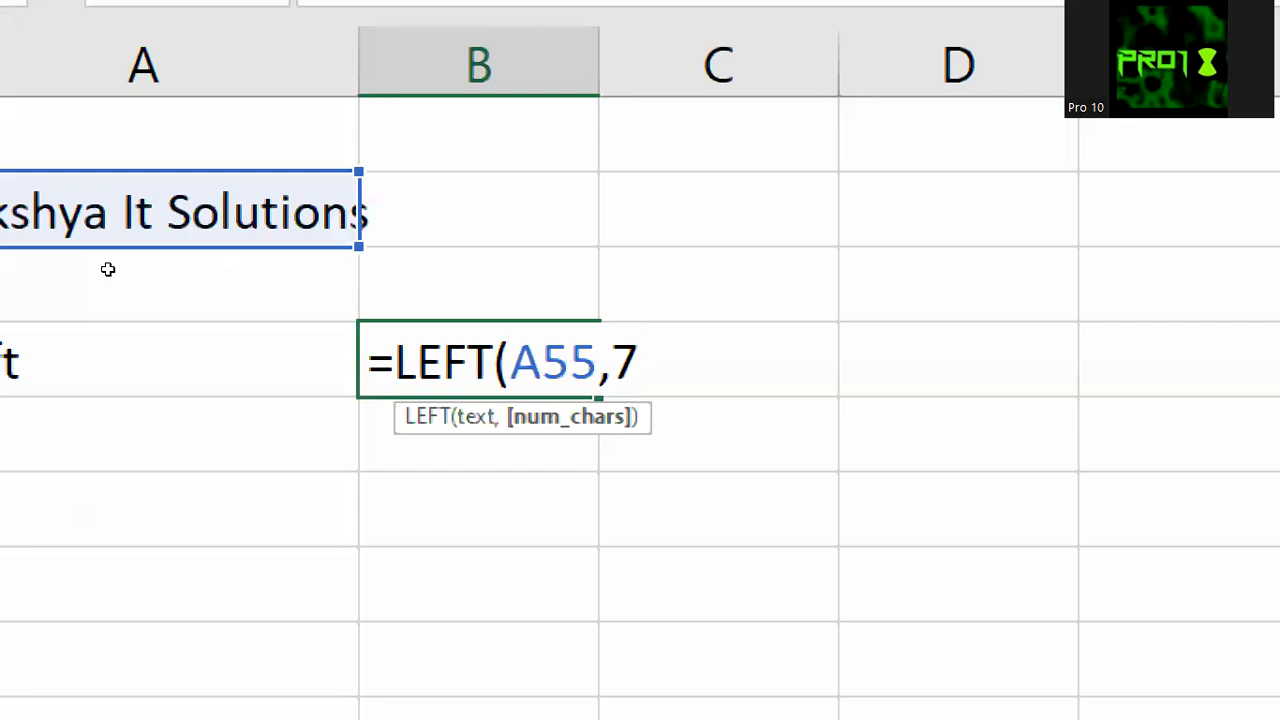
{"action": "type", "text": ")"}
{"action": "key", "text": "Return"}
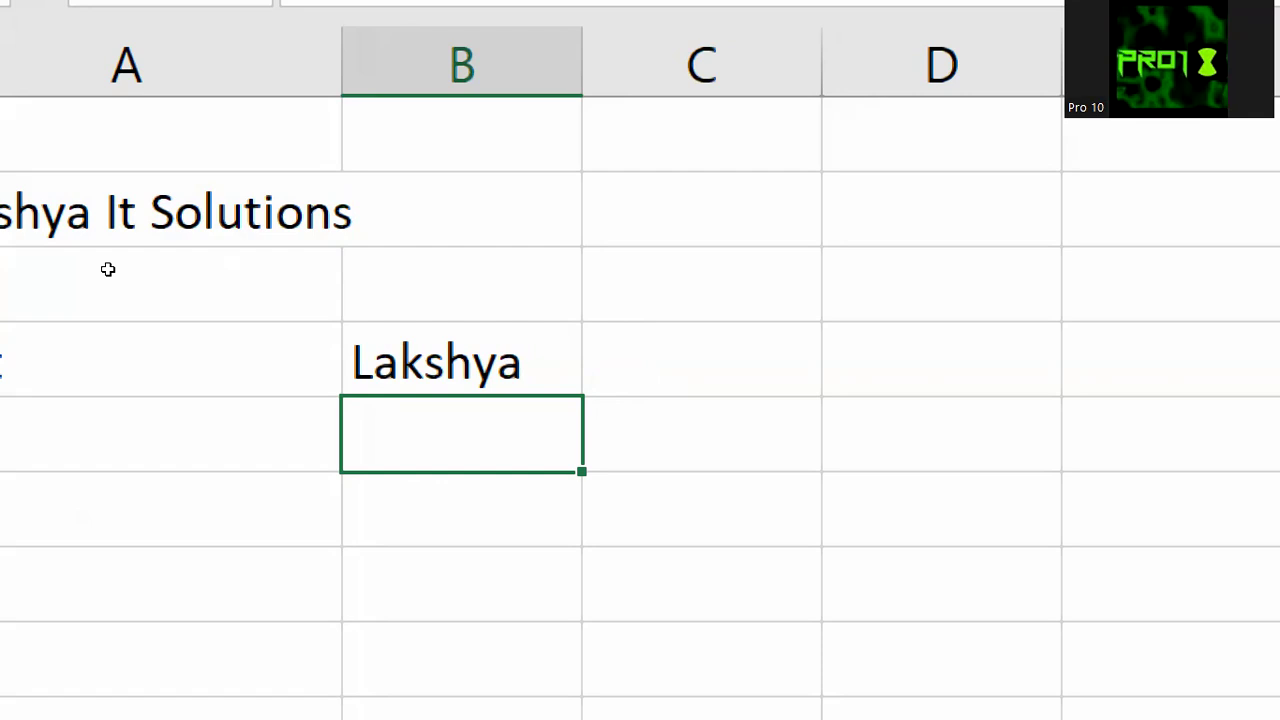
Step: Change the number of characters in the B57 LEFT formula to 9
{"action": "double_click", "coordinate": [350, 348]}
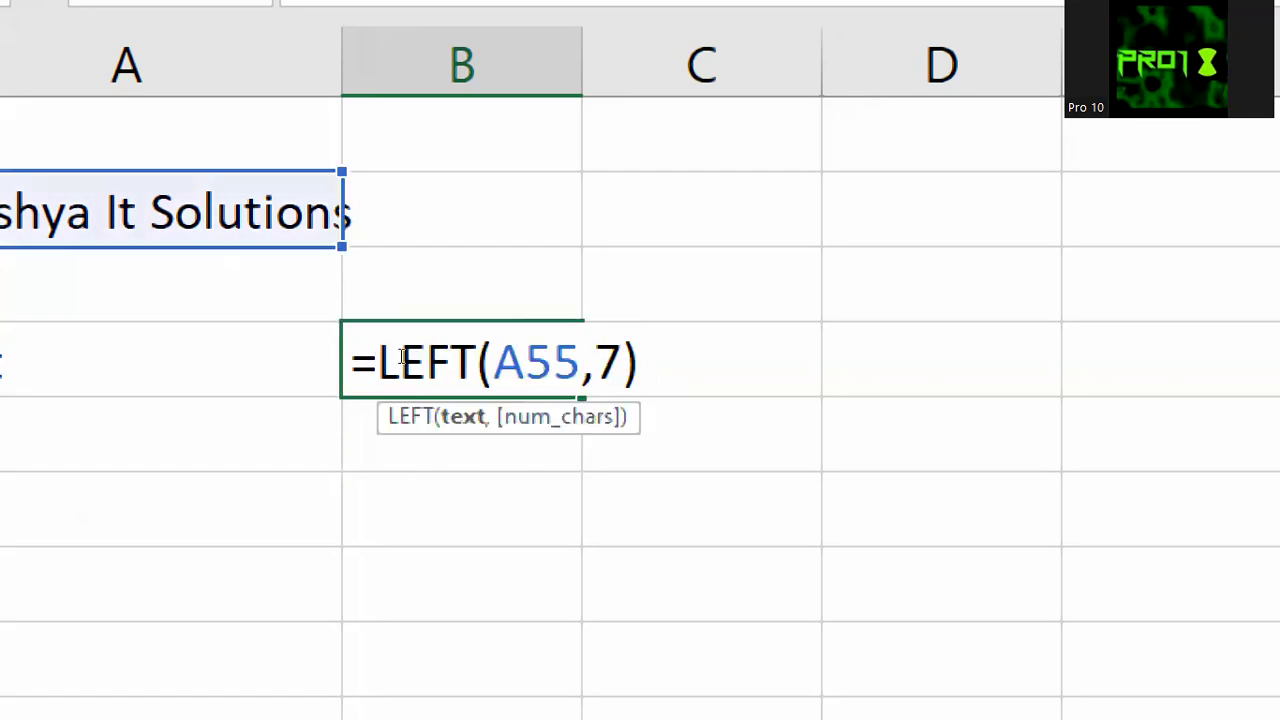
{"action": "key", "text": "Left"}
{"action": "key", "text": "Left"}
{"action": "key", "text": "Delete"}
{"action": "type", "text": "9"}
{"action": "key", "text": "Return"}
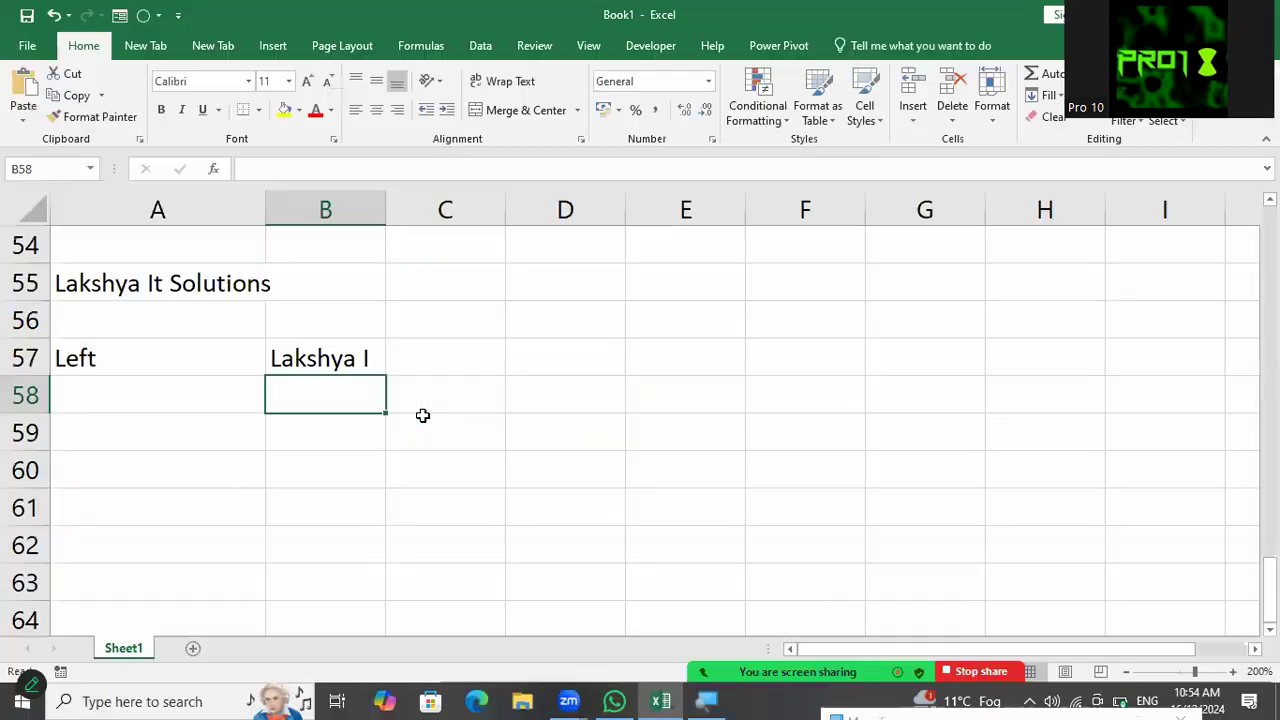
Step: Label cell A59 "Right", two rows below the Left example
{"action": "key", "text": "Down"}
{"action": "key", "text": "Left"}
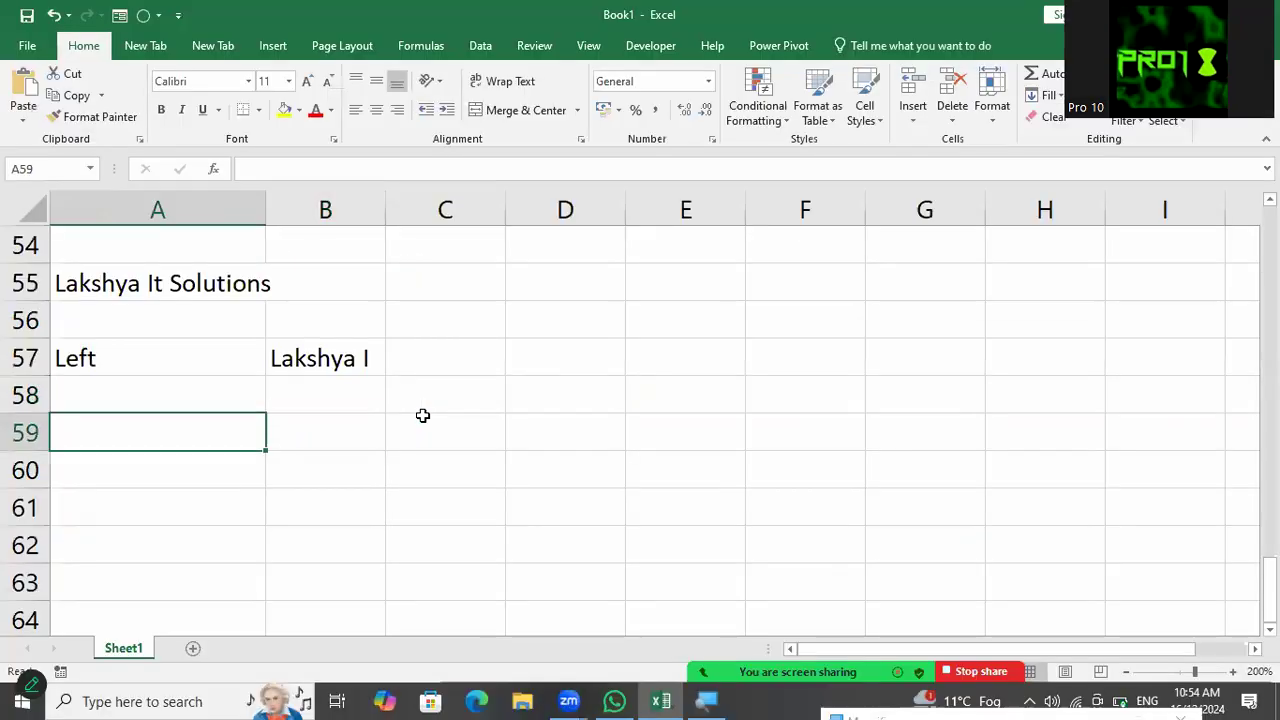
{"action": "type", "text": "Right"}
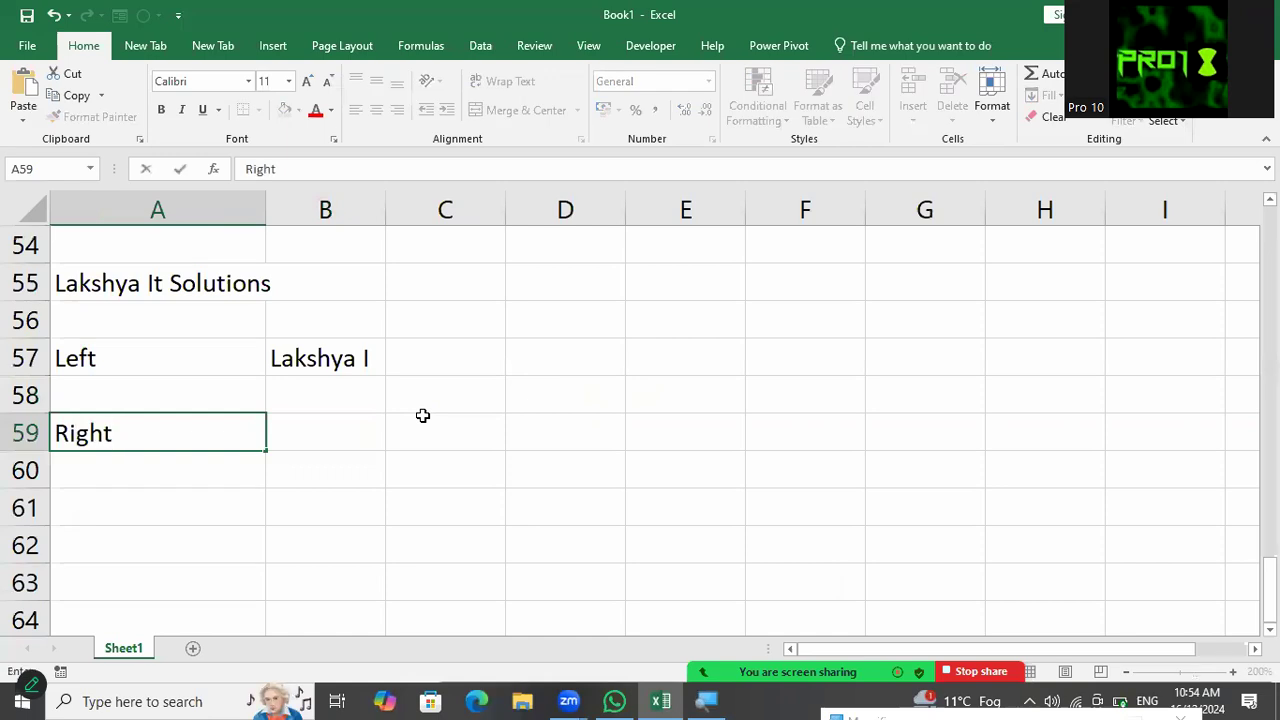
{"action": "key", "text": "Tab"}
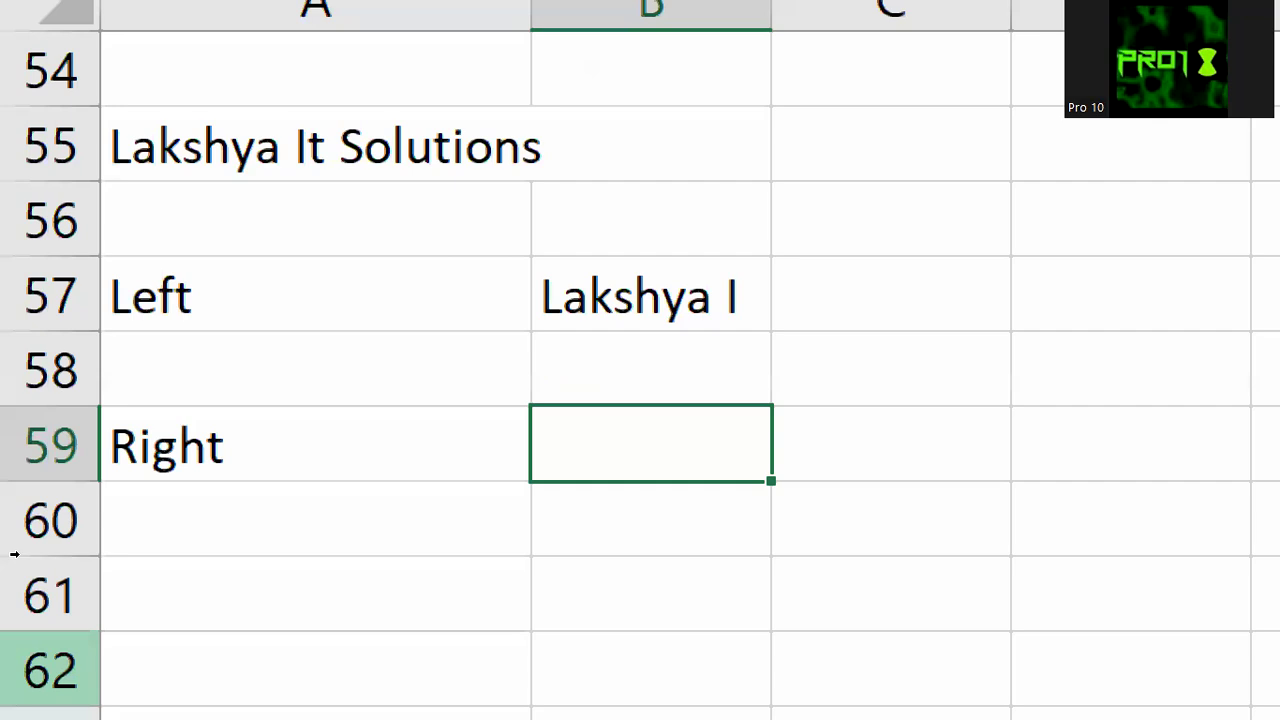
Step: Extract the last 9 characters of A55 in cell B59 with =RIGHT(A55,9)
{"action": "type", "text": "=righ"}
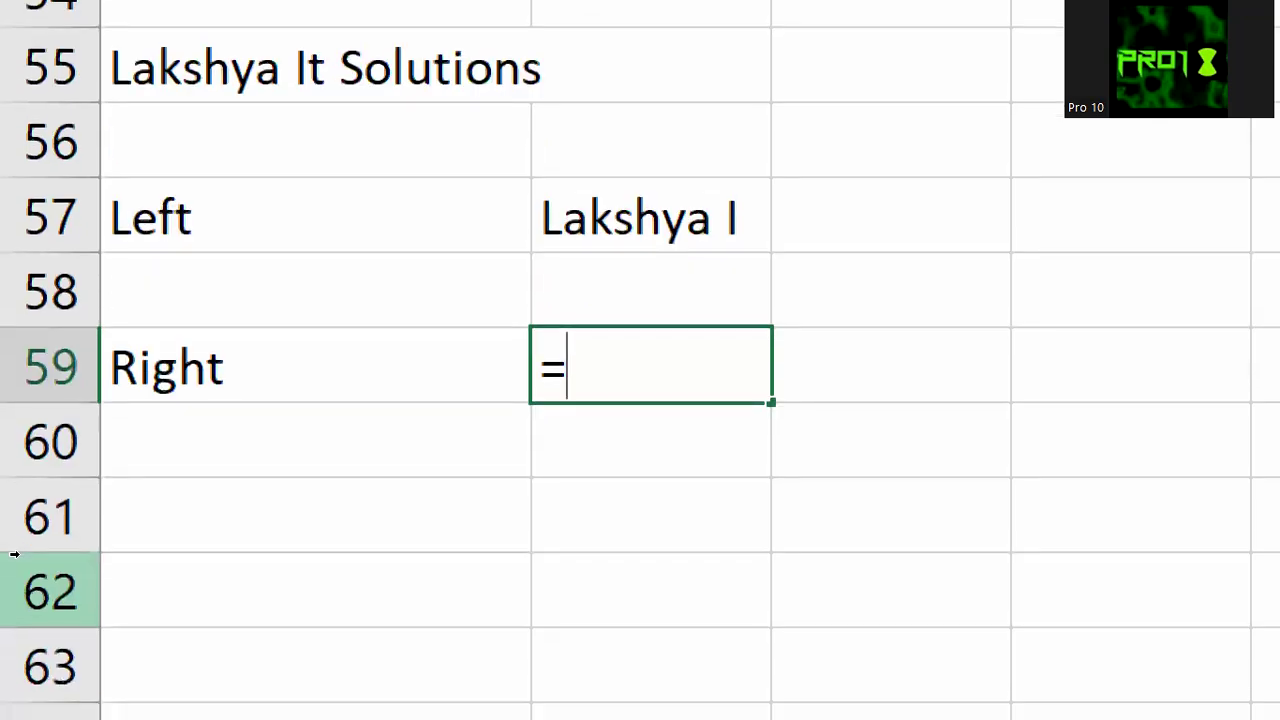
{"action": "type", "text": "t"}
{"action": "key", "text": "Tab"}
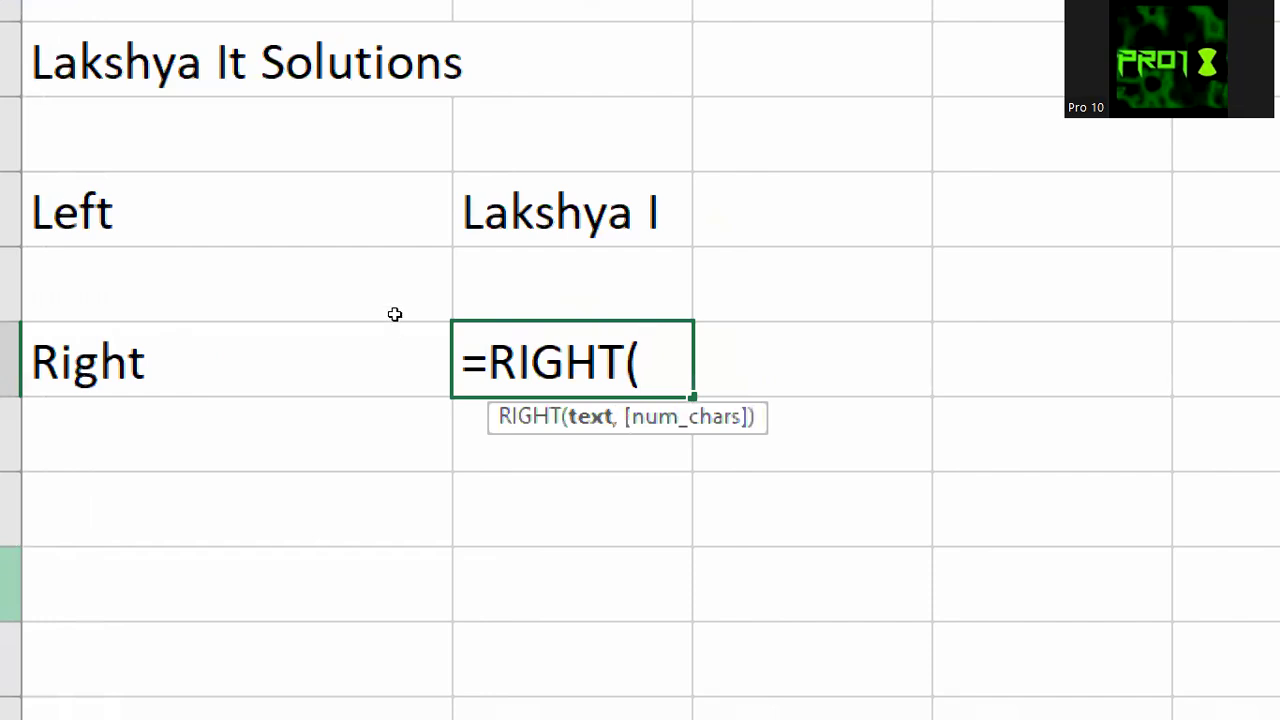
{"action": "key", "text": "Left"}
{"action": "key", "text": "Up"}
{"action": "key", "text": "Up"}
{"action": "key", "text": "Up"}
{"action": "key", "text": "Up"}
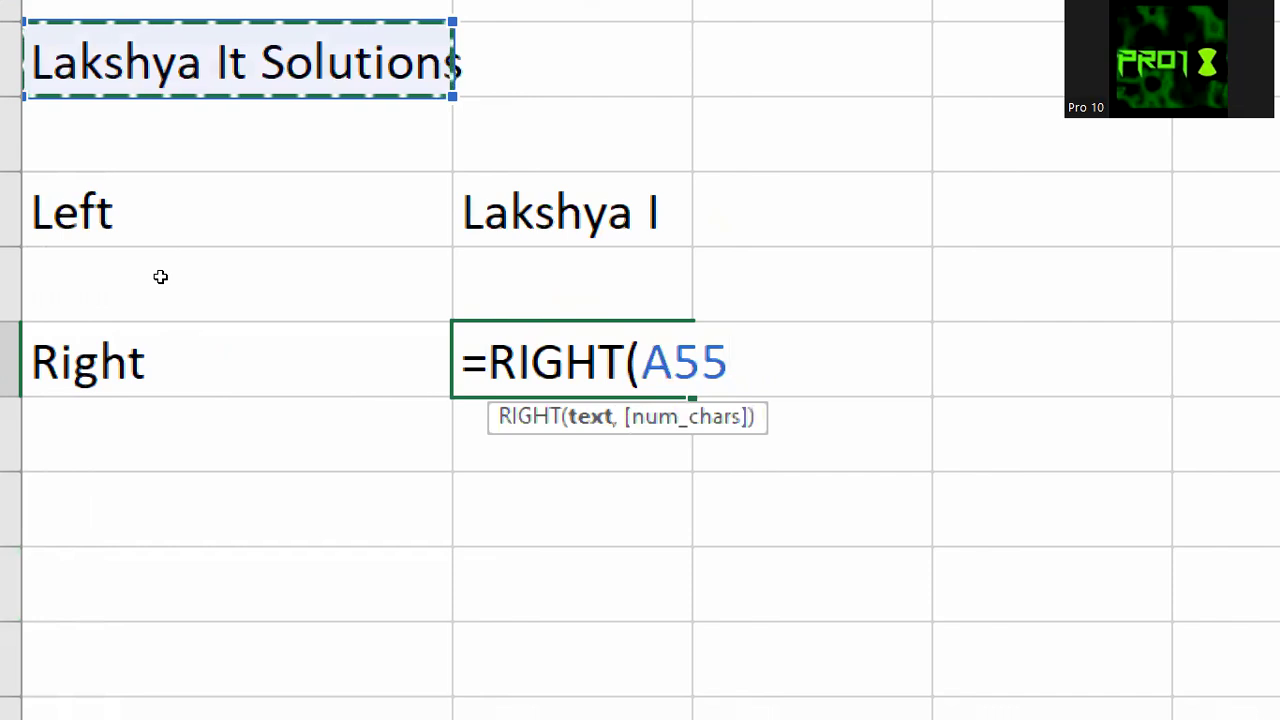
{"action": "type", "text": ","}
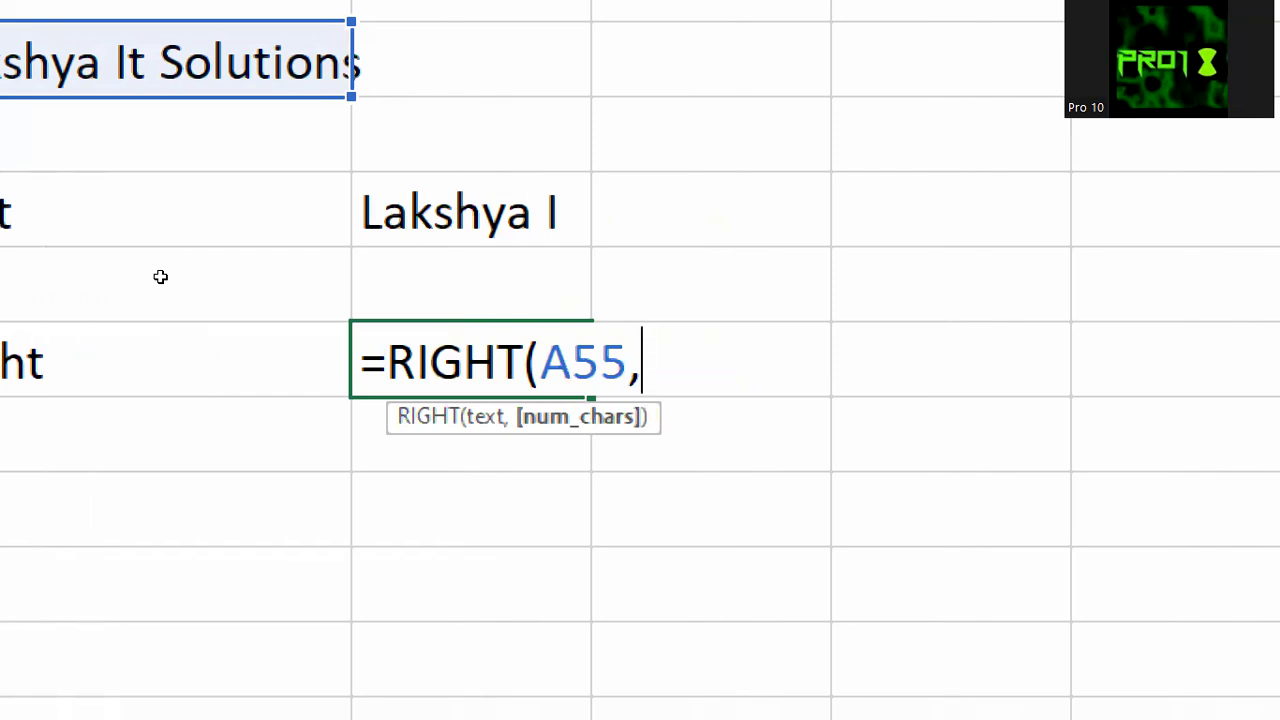
{"action": "type", "text": "9)"}
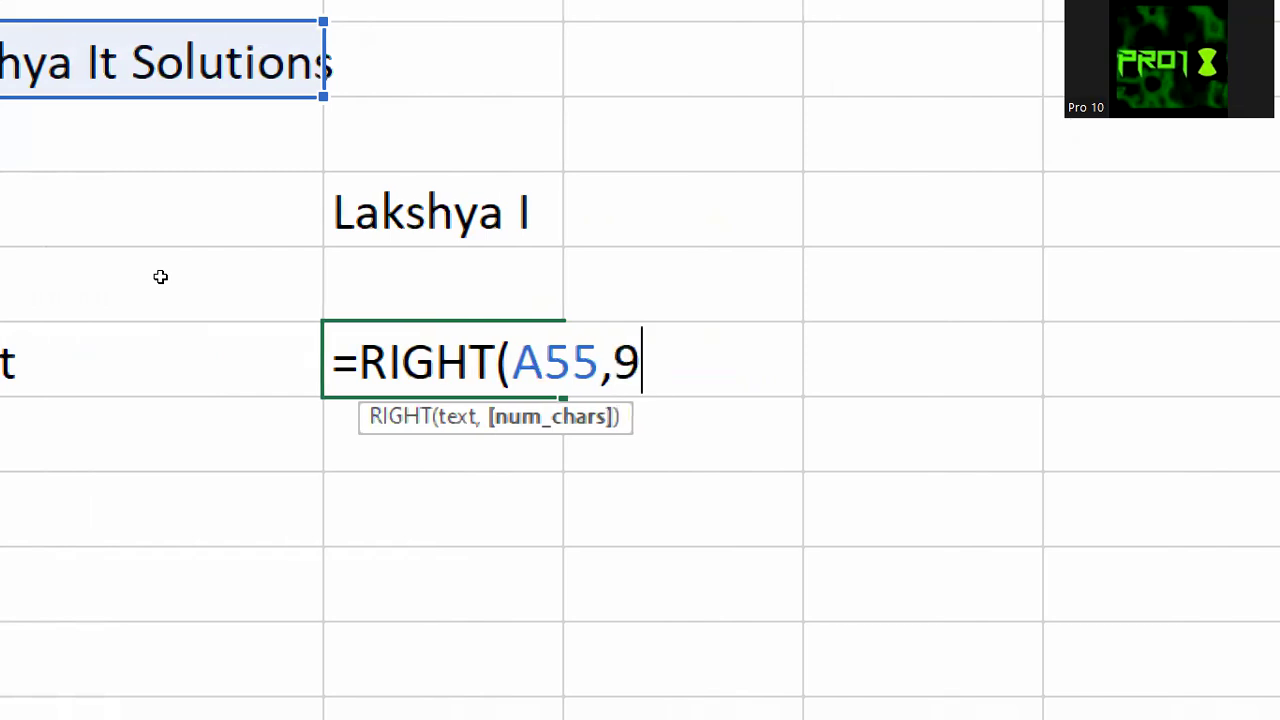
{"action": "key", "text": "Return"}
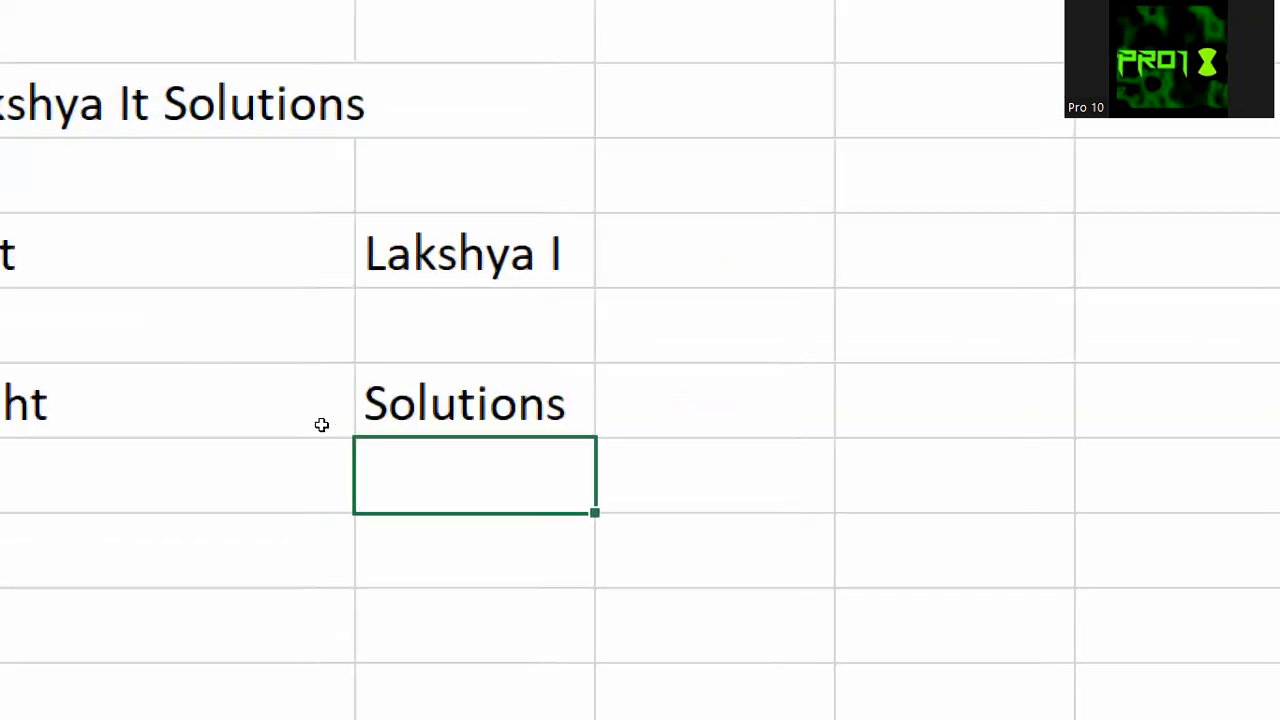
Step: Change the number of characters in the B59 RIGHT formula to 11
{"action": "key", "text": "Up"}
{"action": "key", "text": "F2"}
{"action": "key", "text": "End"}
{"action": "key", "text": "Left"}
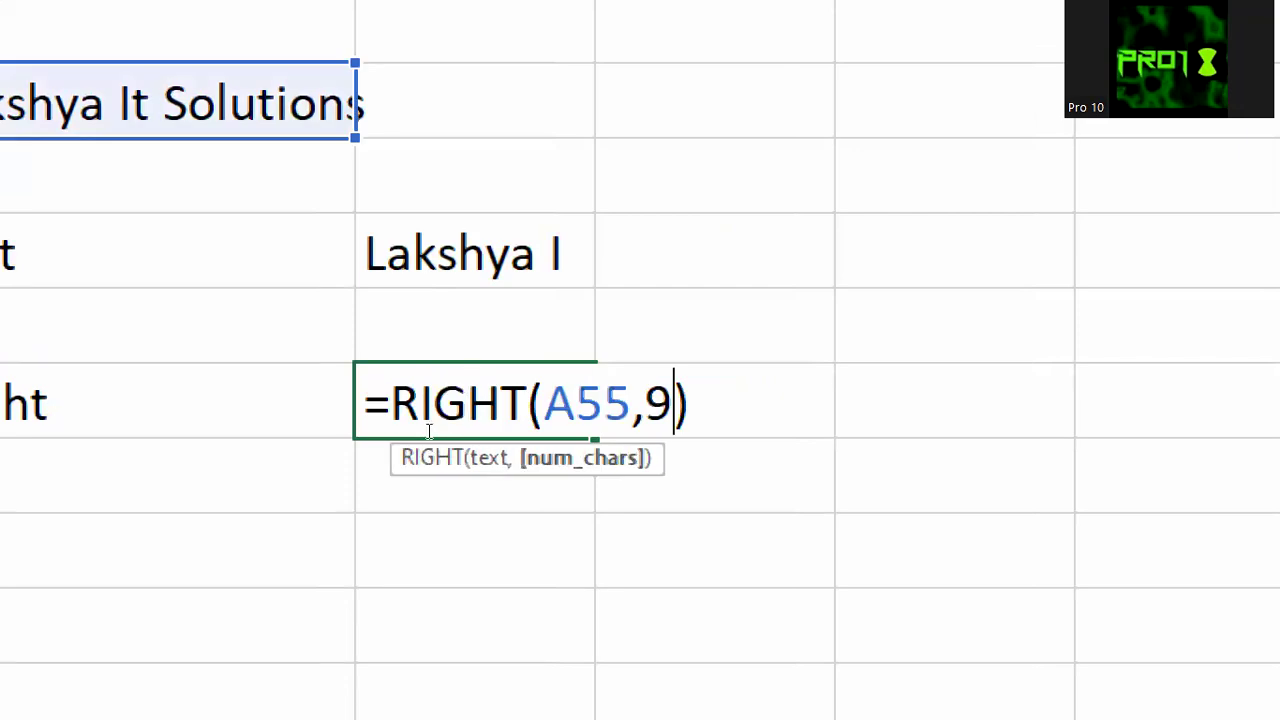
{"action": "key", "text": "BackSpace"}
{"action": "type", "text": "11"}
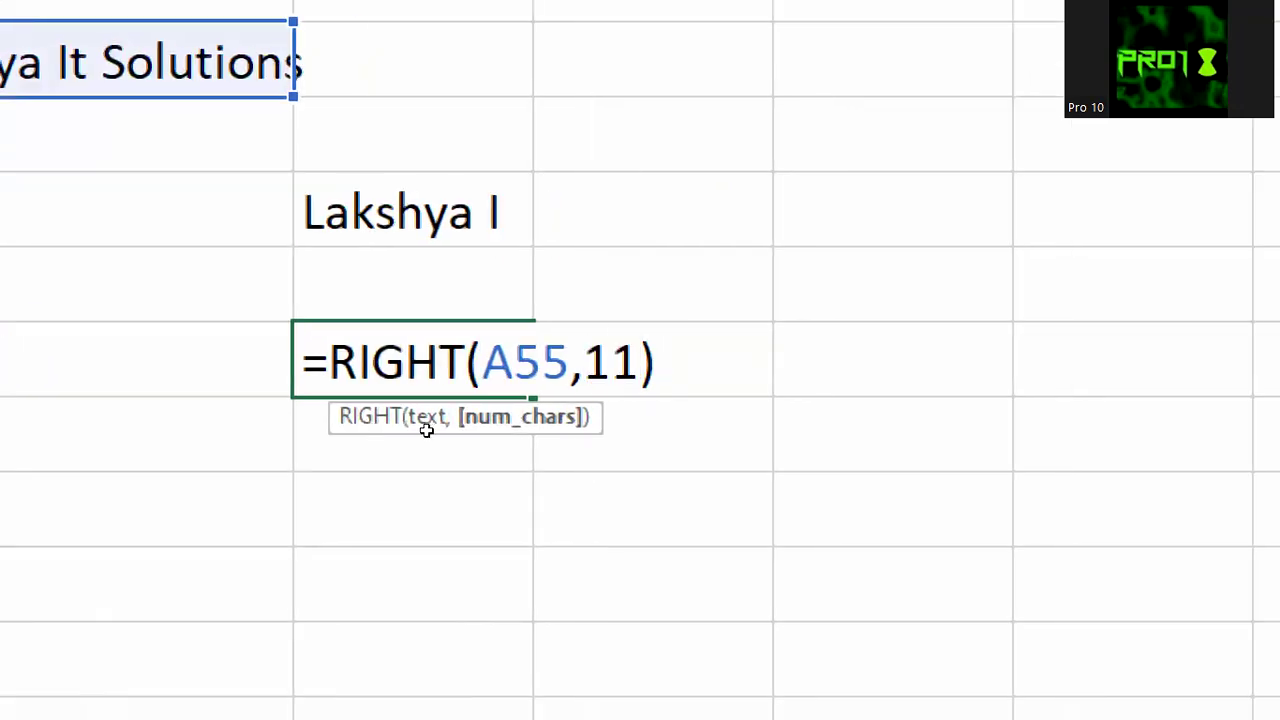
{"action": "key", "text": "Return"}
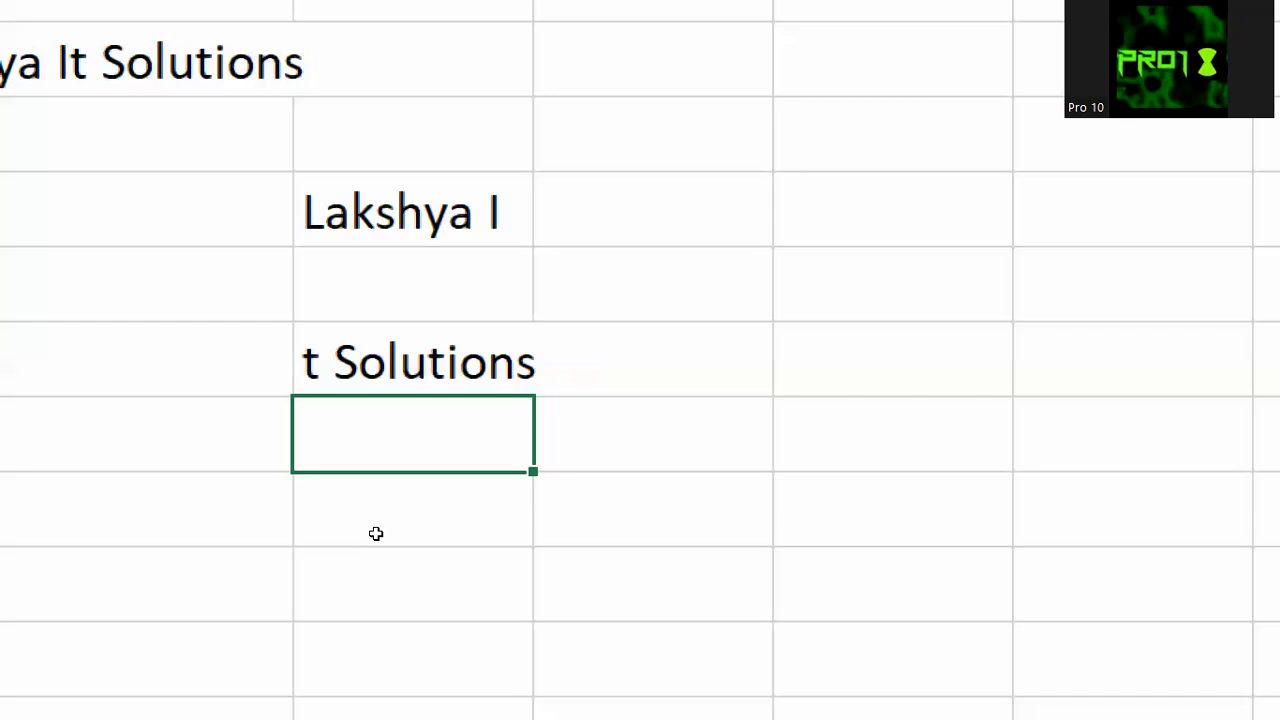
Step: Label cell A61 "Mid", two rows below the Right example, and enter "Midde" in A62 beneath it
{"action": "key", "text": "Down"}
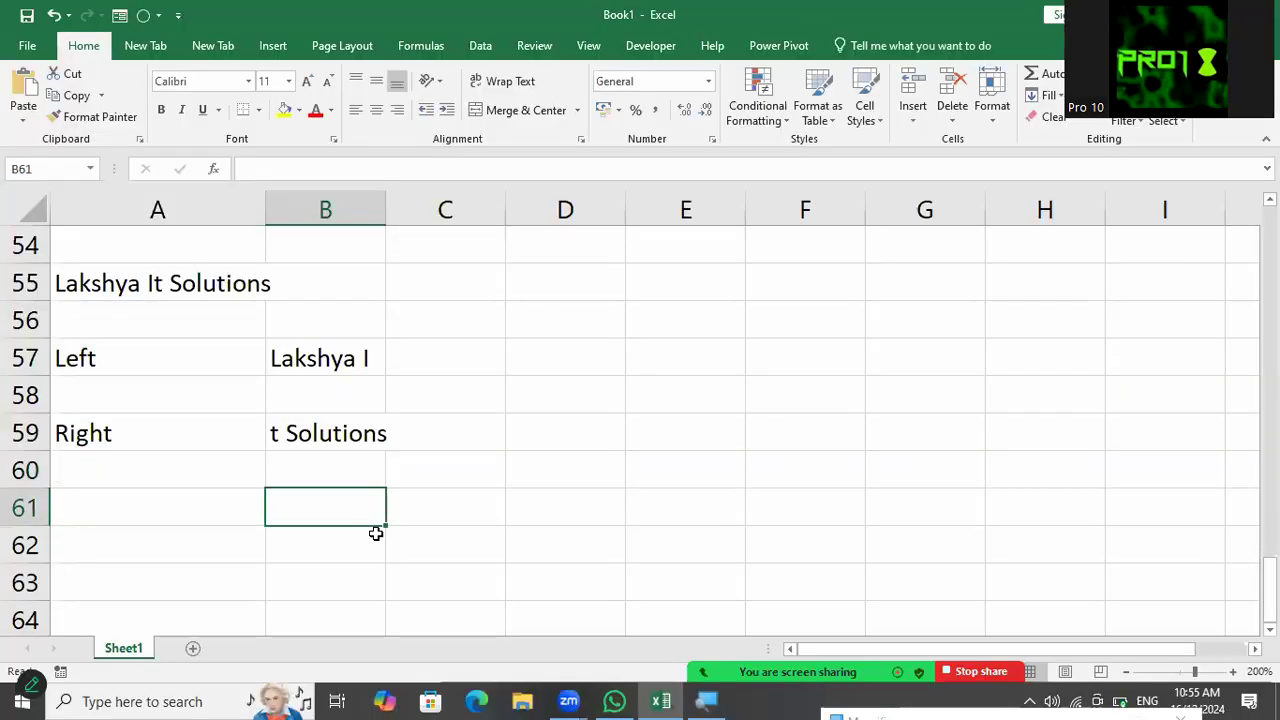
{"action": "key", "text": "Left"}
{"action": "type", "text": "Mid"}
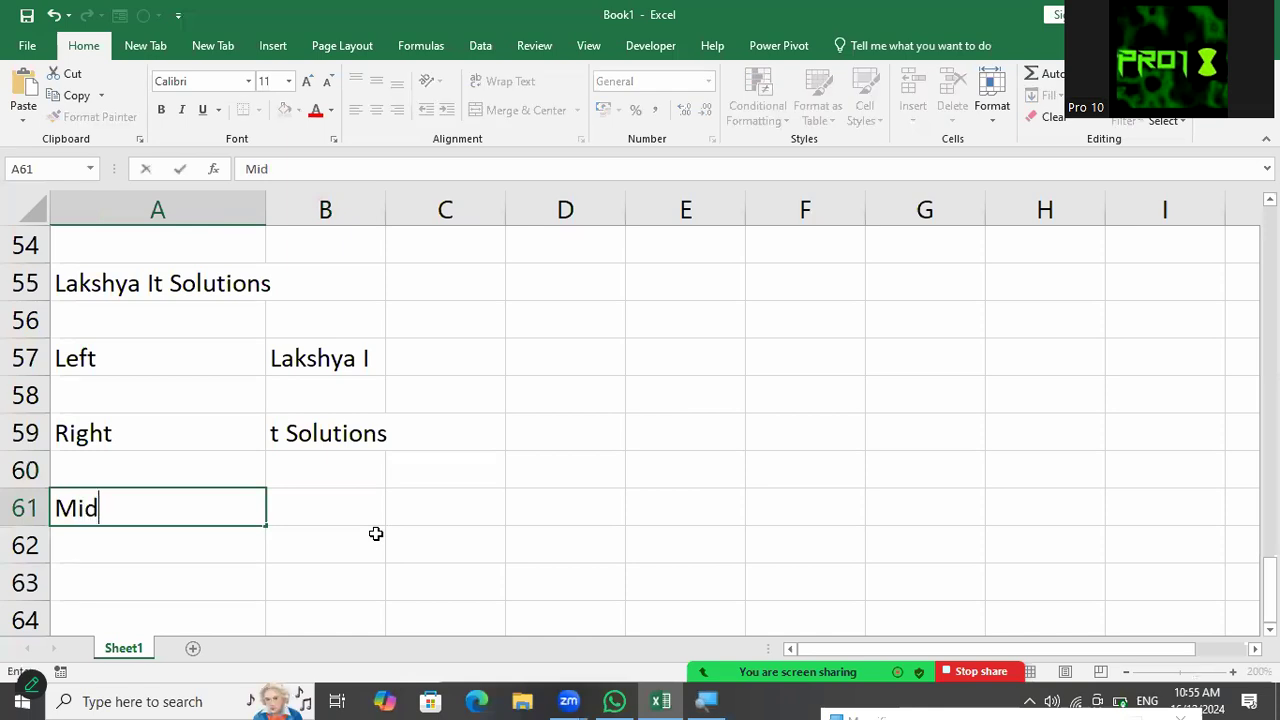
{"action": "key", "text": "Return"}
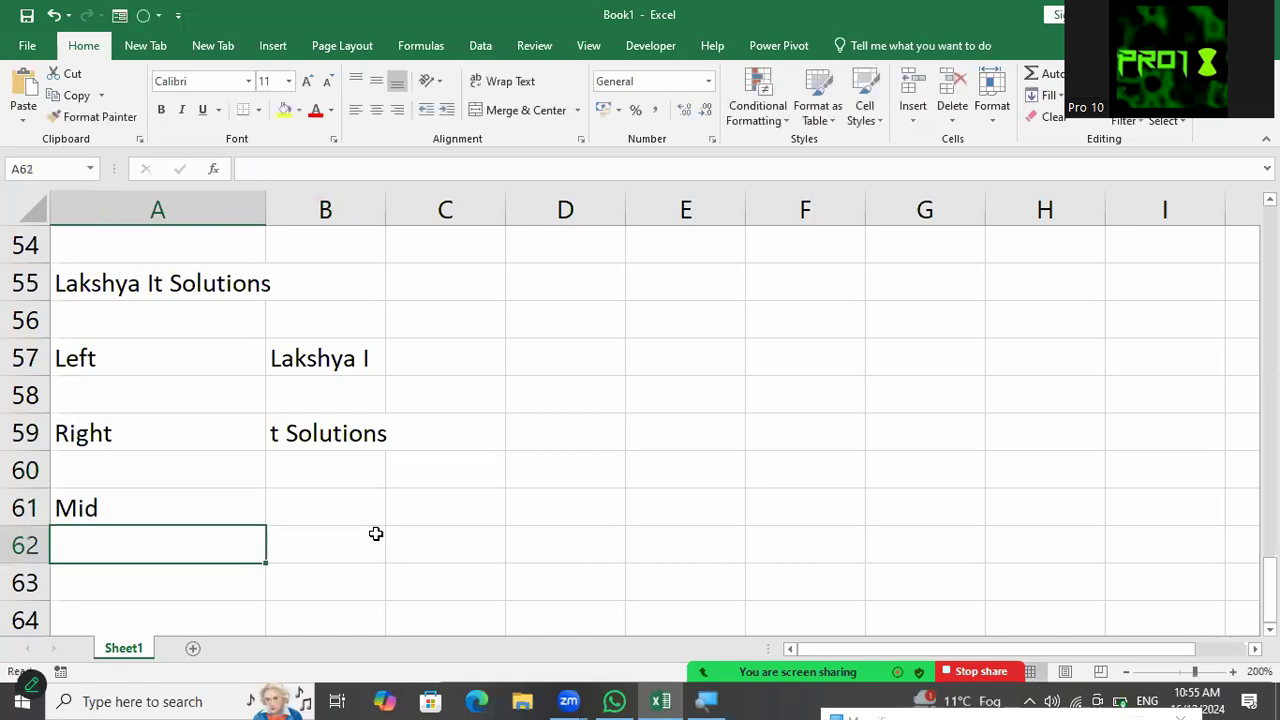
{"action": "type", "text": "Midde"}
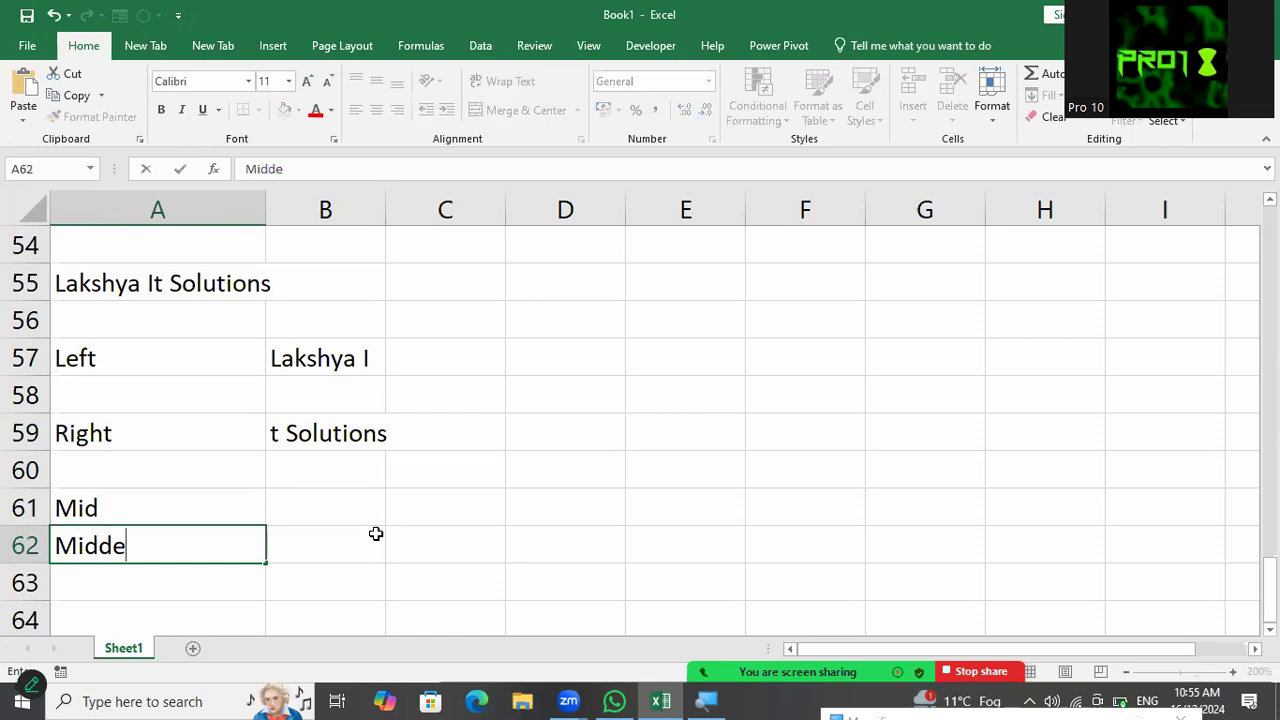
{"action": "left_click", "coordinate": [376, 534]}
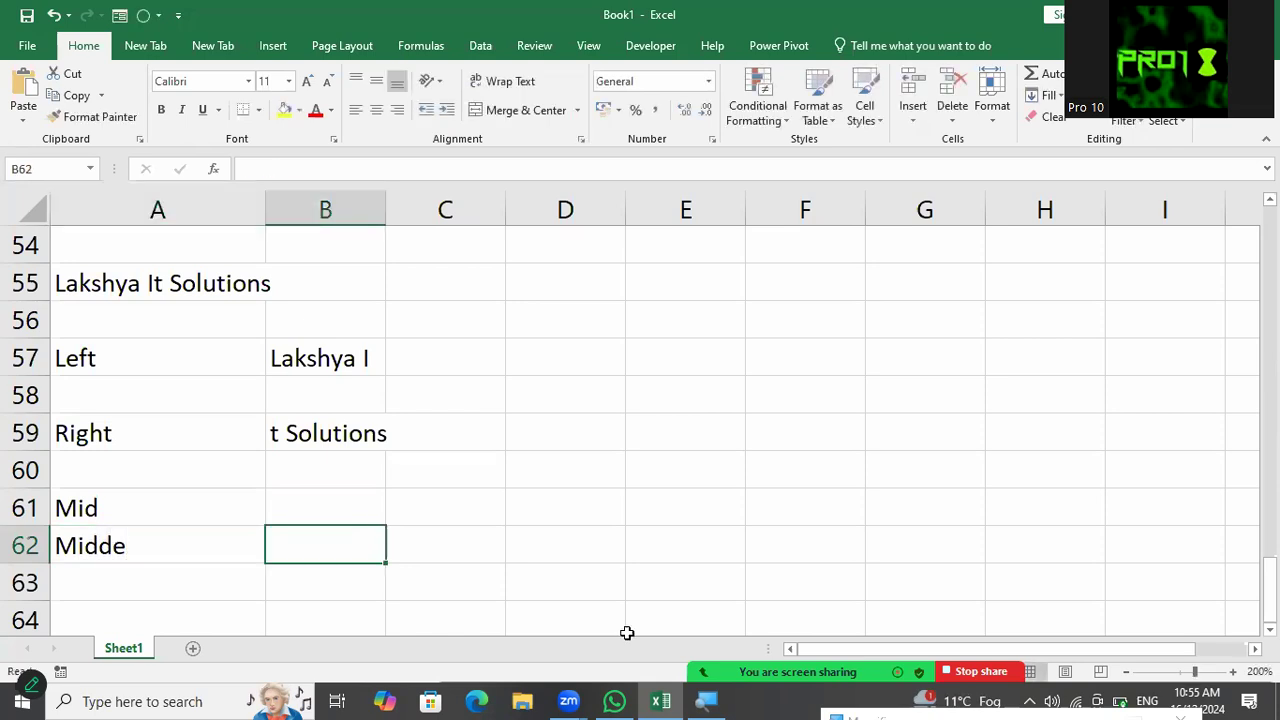
Step: Extract 6 characters of A55 starting at the third character in cell B61 with =MID(A55,3,6)
{"action": "key", "text": "Up"}
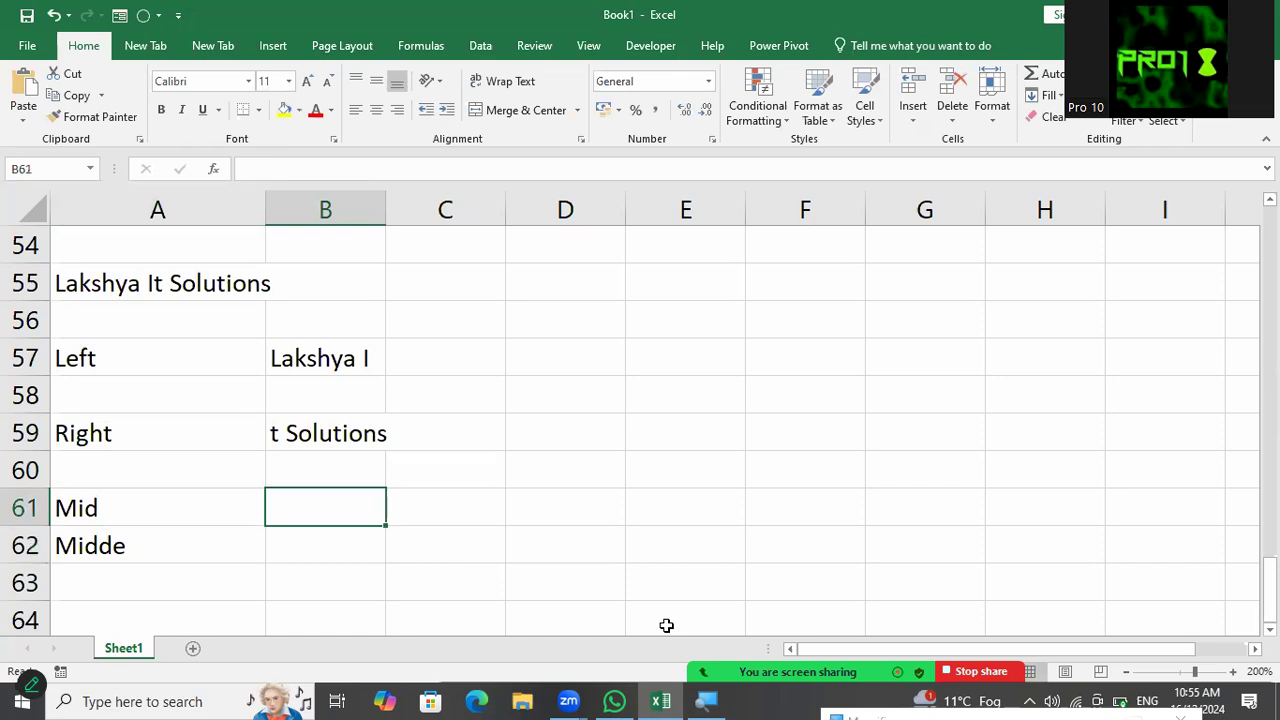
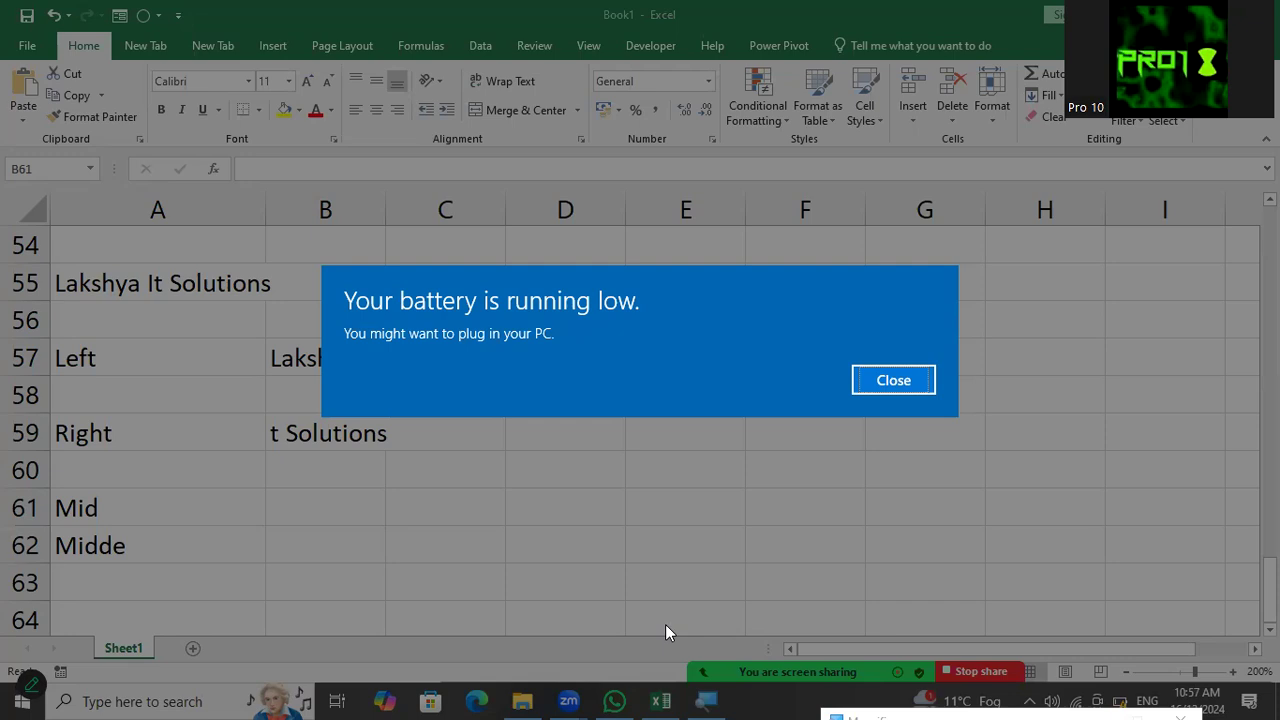
{"action": "key", "text": "Return"}
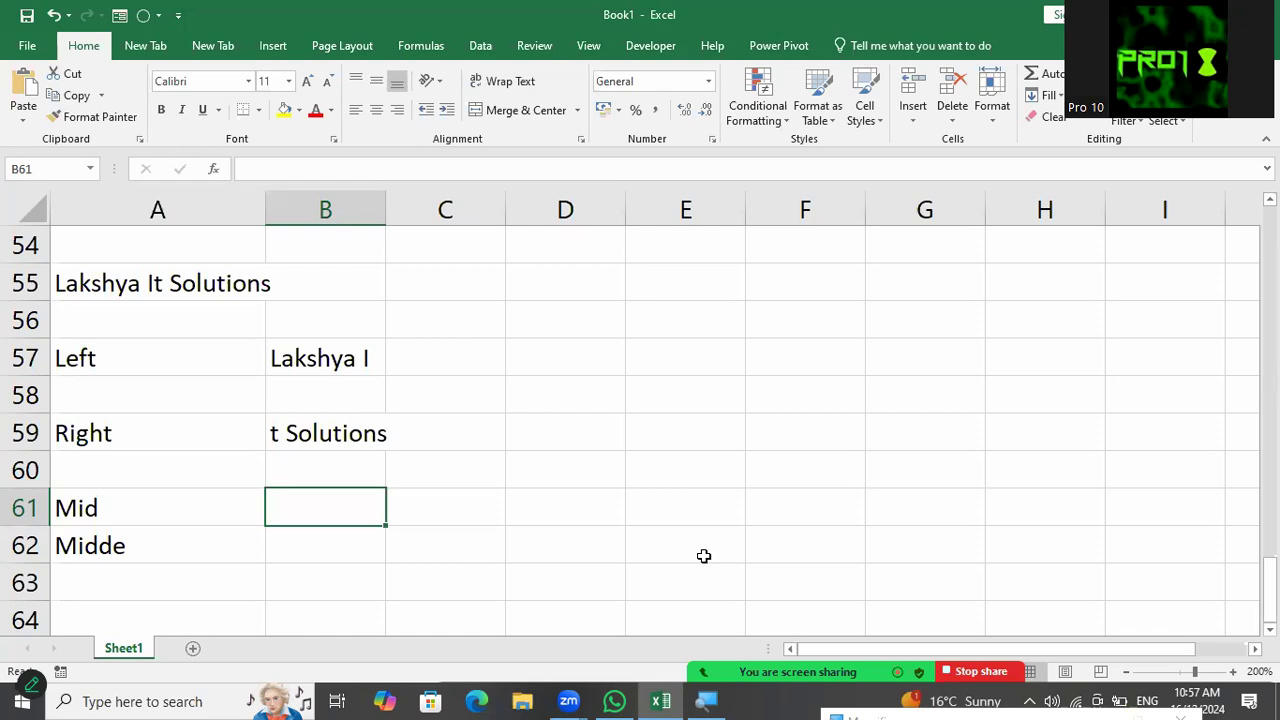
{"action": "type", "text": "=mi"}
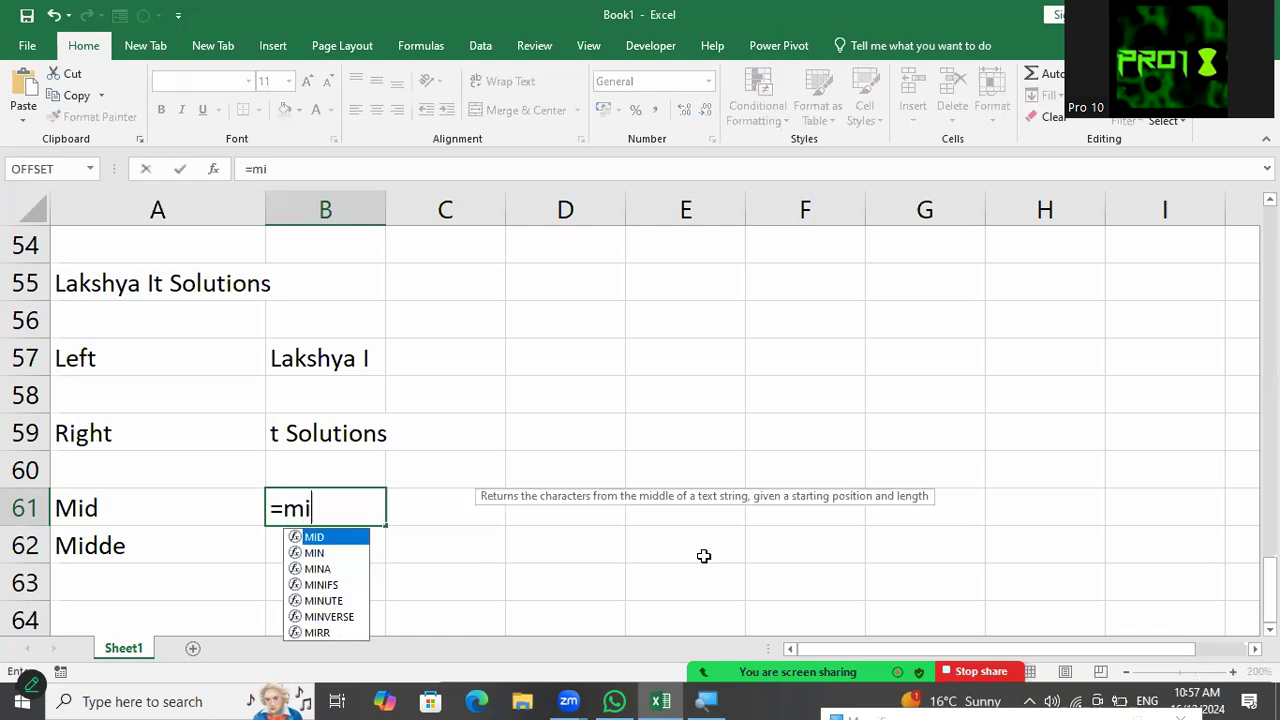
{"action": "key", "text": "Tab"}
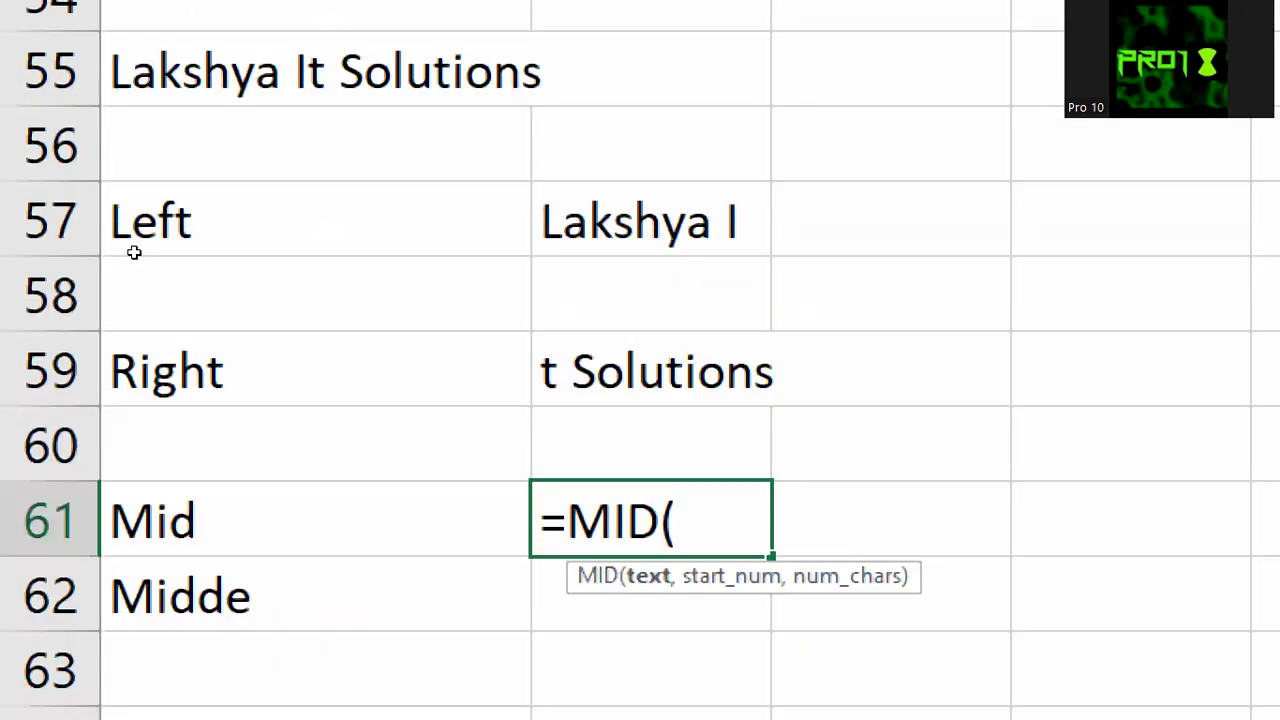
{"action": "left_click", "coordinate": [300, 72]}
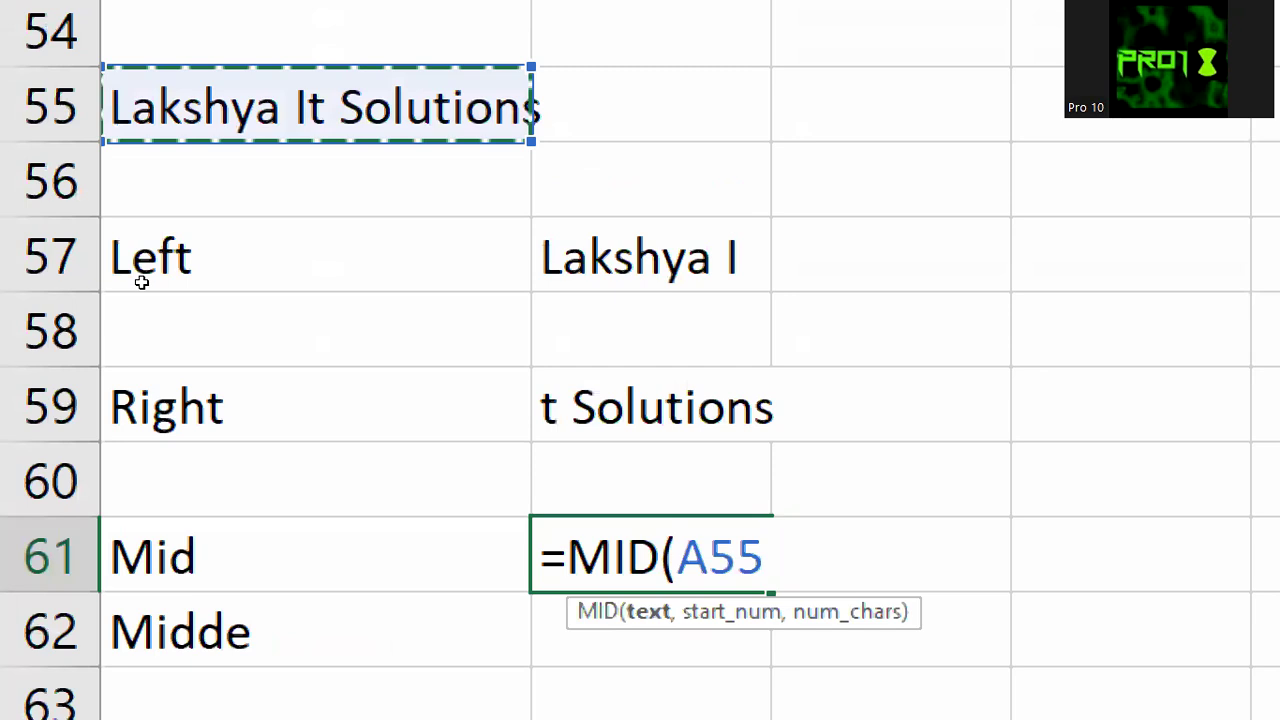
{"action": "type", "text": ","}
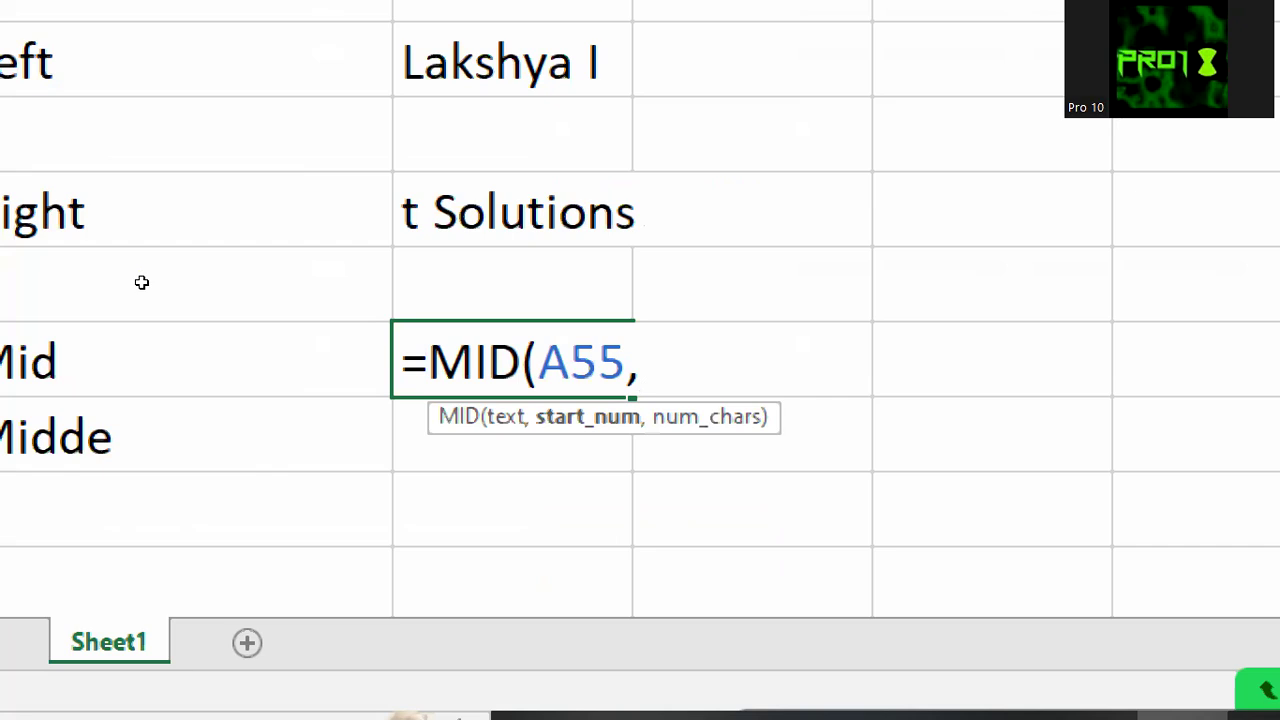
{"action": "type", "text": "3"}
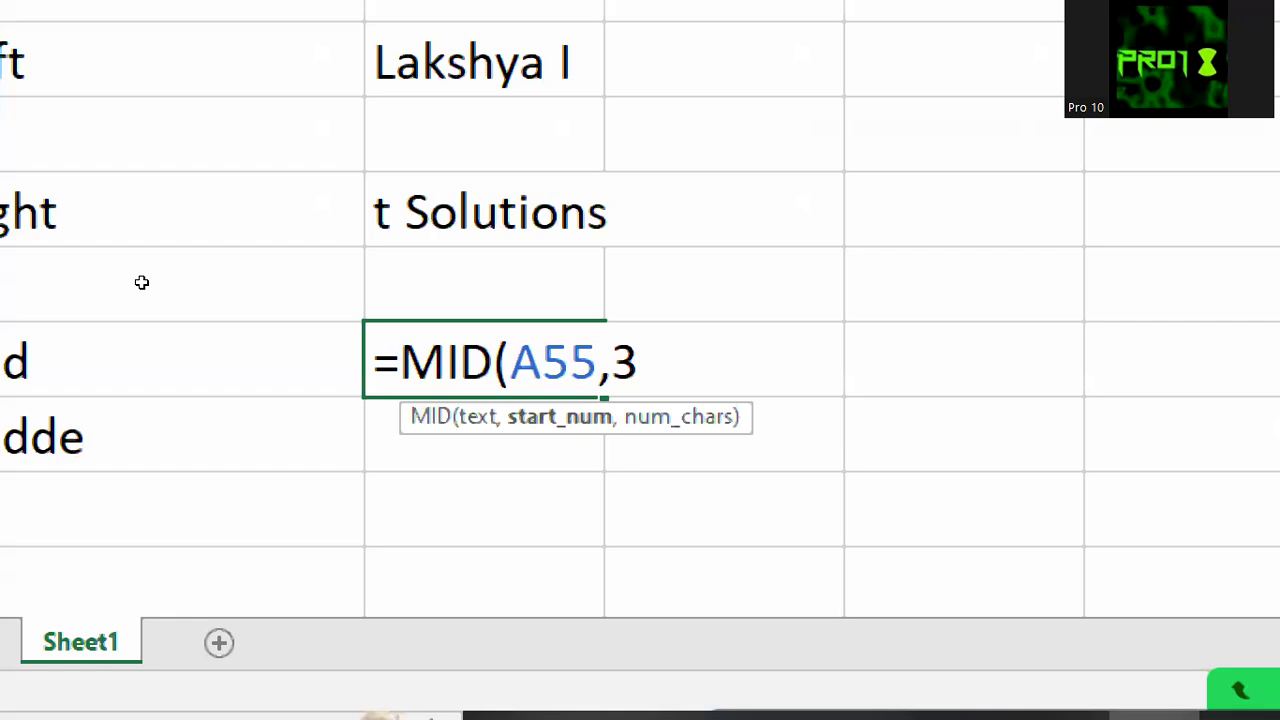
{"action": "type", "text": ","}
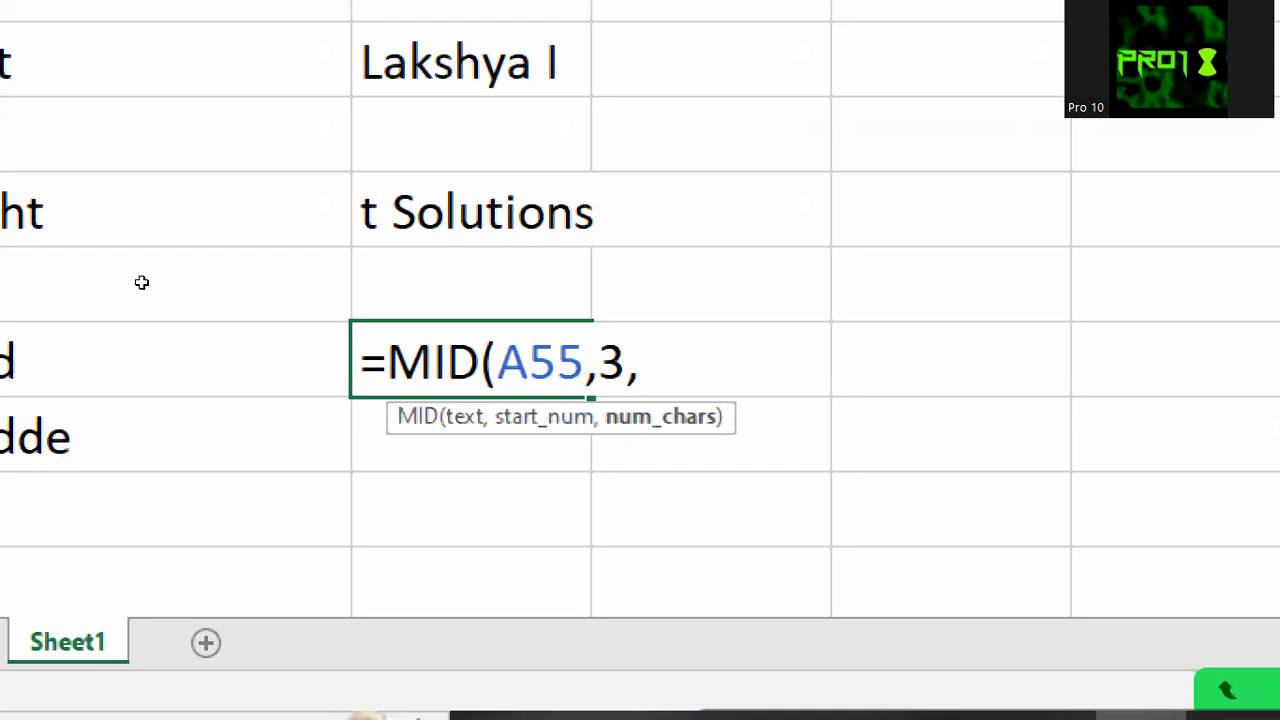
{"action": "type", "text": "6"}
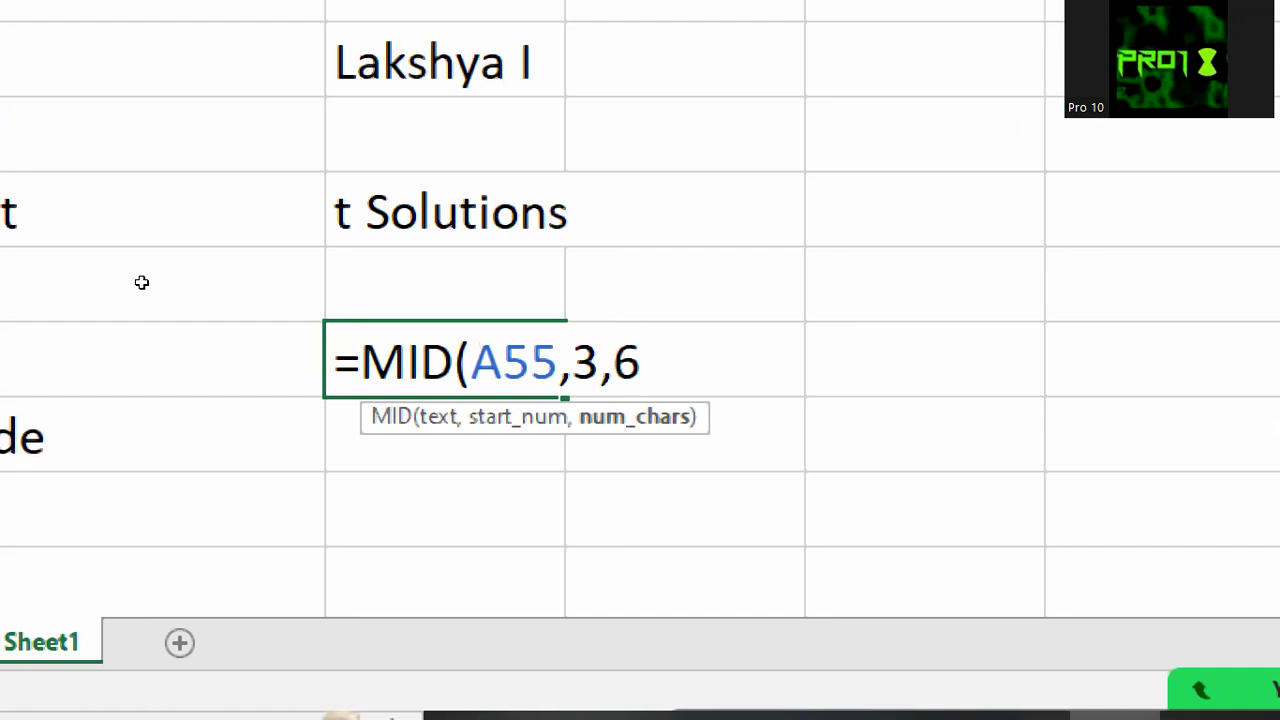
{"action": "type", "text": ")"}
{"action": "key", "text": "Return"}
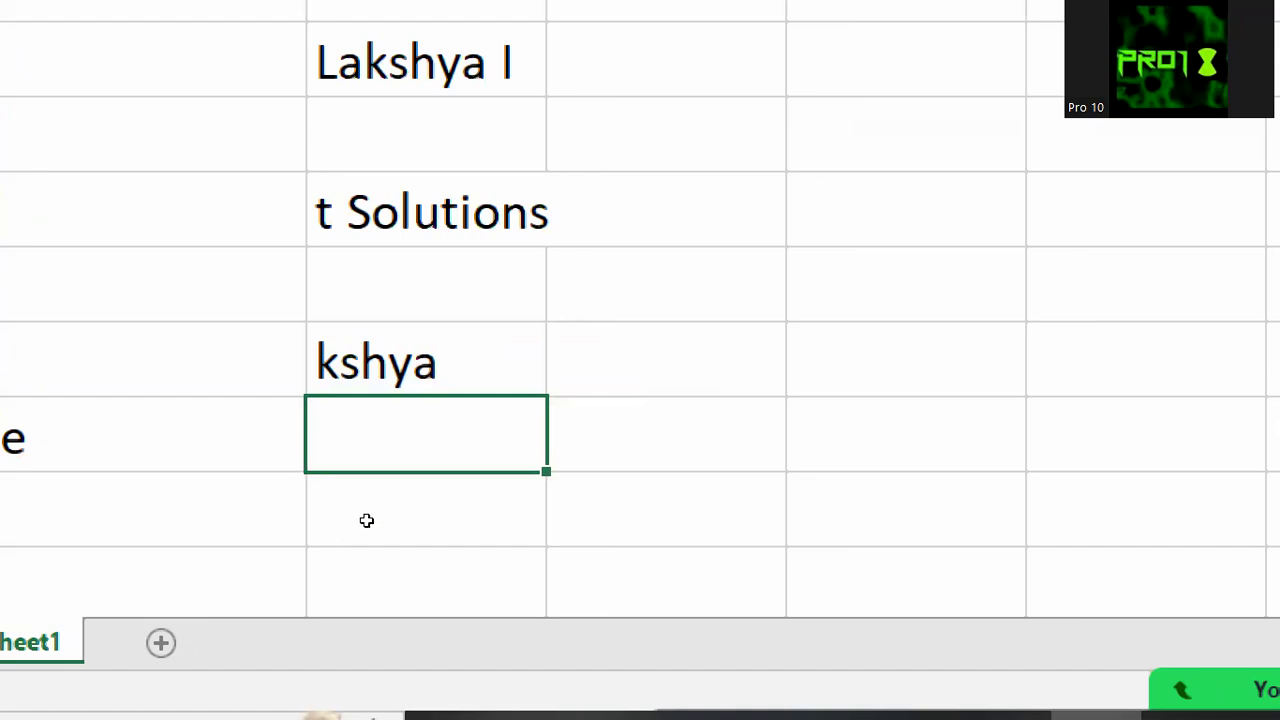
Step: Change the number of characters in the B61 MID formula to 7
{"action": "key", "text": "Up"}
{"action": "key", "text": "F2"}
{"action": "key", "text": "Left"}
{"action": "key", "text": "Left"}
{"action": "key", "text": "Left"}
{"action": "key", "text": "Left"}
{"action": "key", "text": "Left"}
{"action": "key", "text": "Left"}
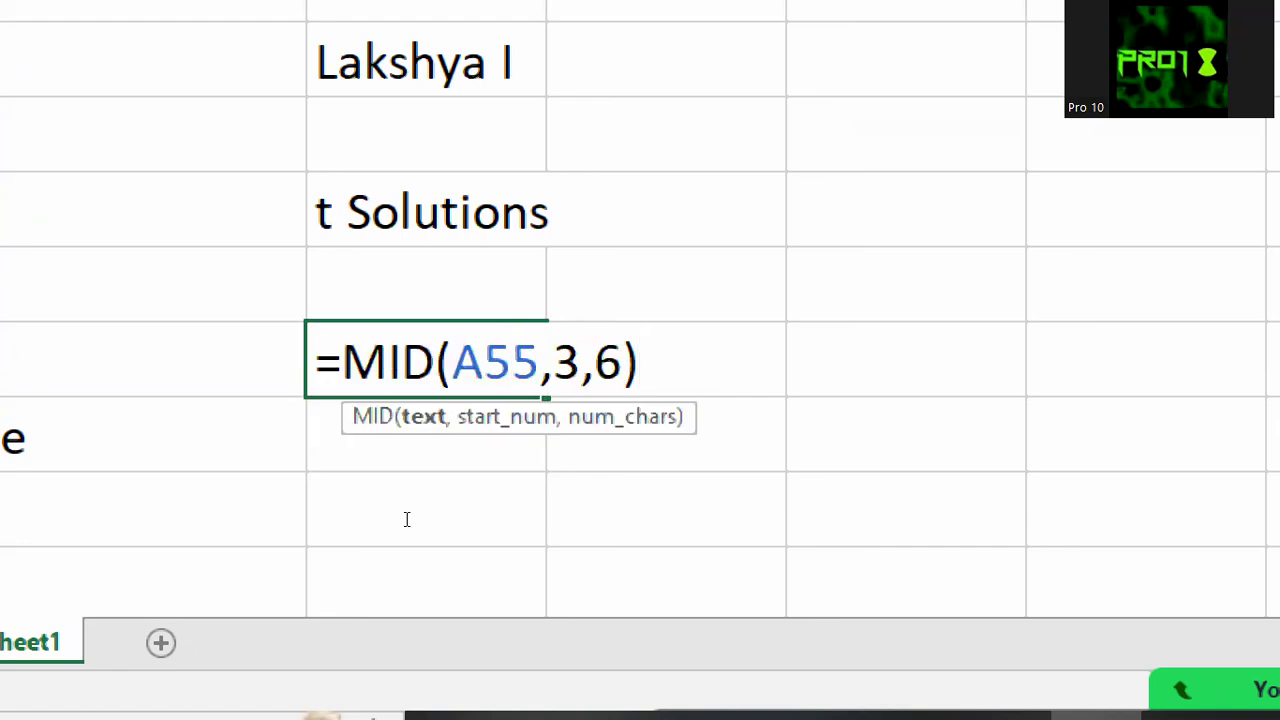
{"action": "key", "text": "Right"}
{"action": "key", "text": "Right"}
{"action": "key", "text": "Right"}
{"action": "key", "text": "Right"}
{"action": "key", "text": "Right"}
{"action": "key", "text": "BackSpace"}
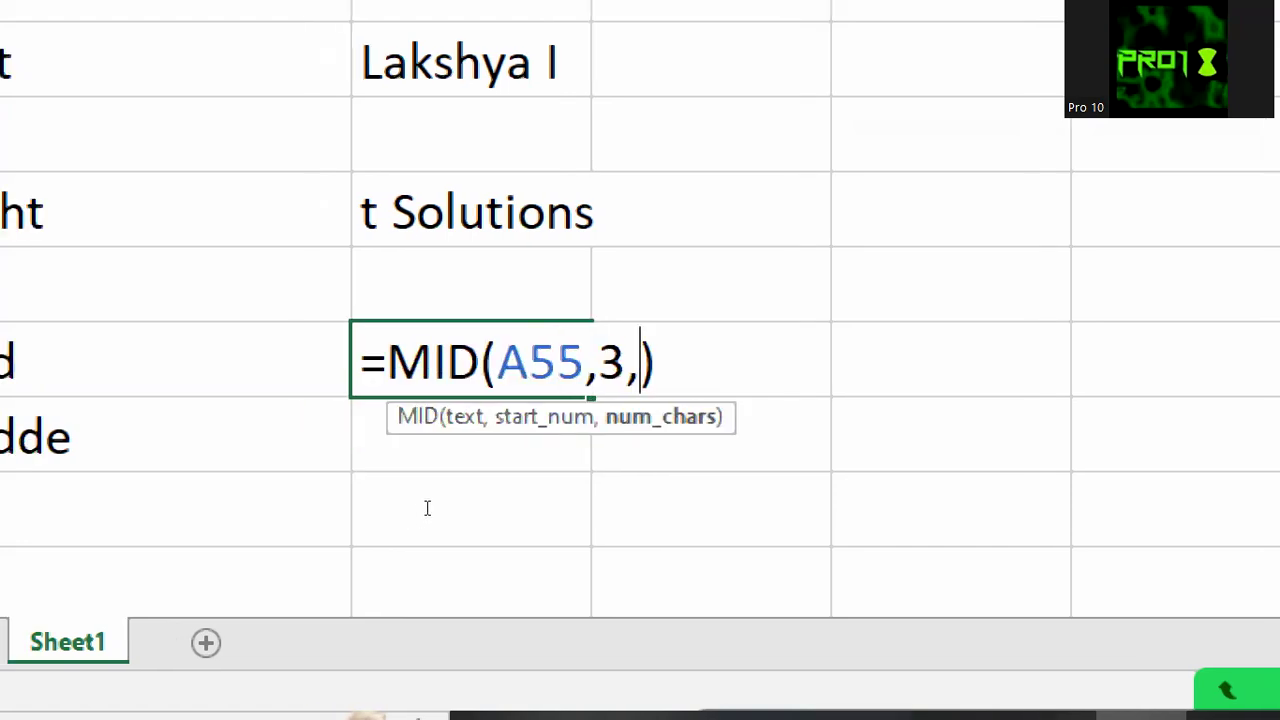
{"action": "type", "text": "7"}
{"action": "key", "text": "Return"}
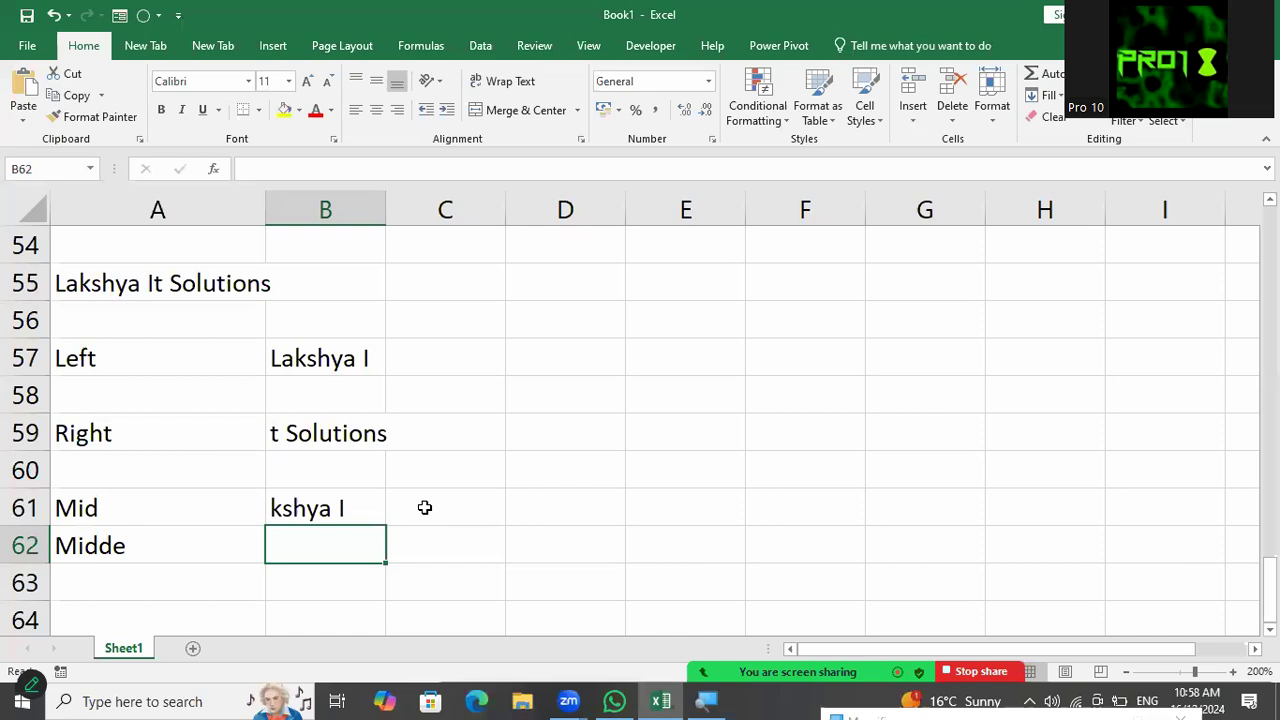
Step: Label cell A64 "Rept" and enter the description "Repeat the text" in A65 beneath it
{"action": "key", "text": "Down"}
{"action": "key", "text": "Down"}
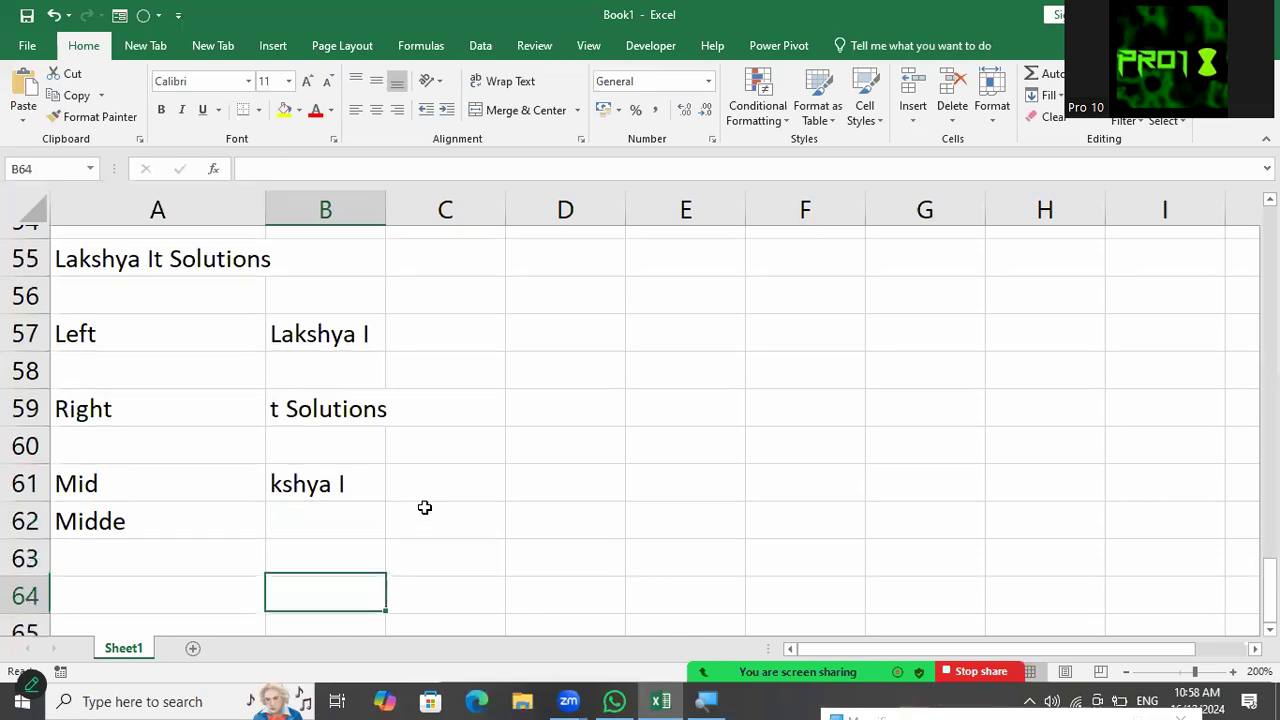
{"action": "key", "text": "Left"}
{"action": "type", "text": "Rept"}
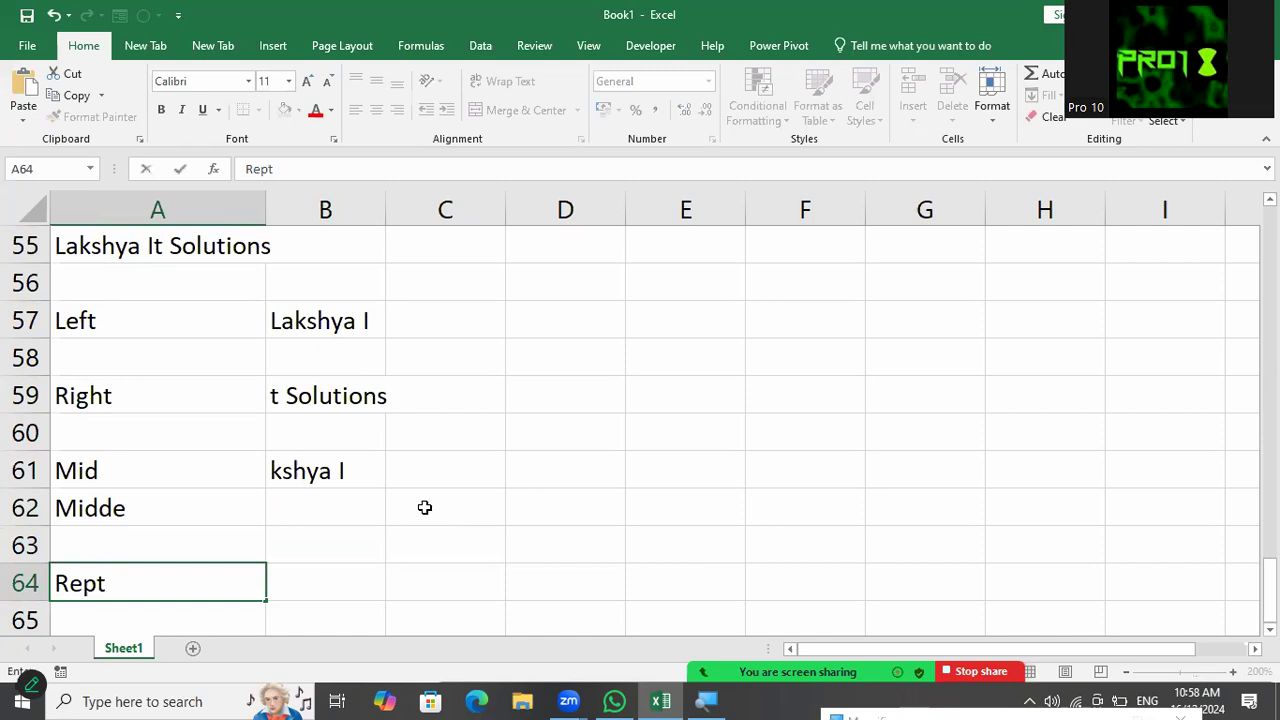
{"action": "key", "text": "Return"}
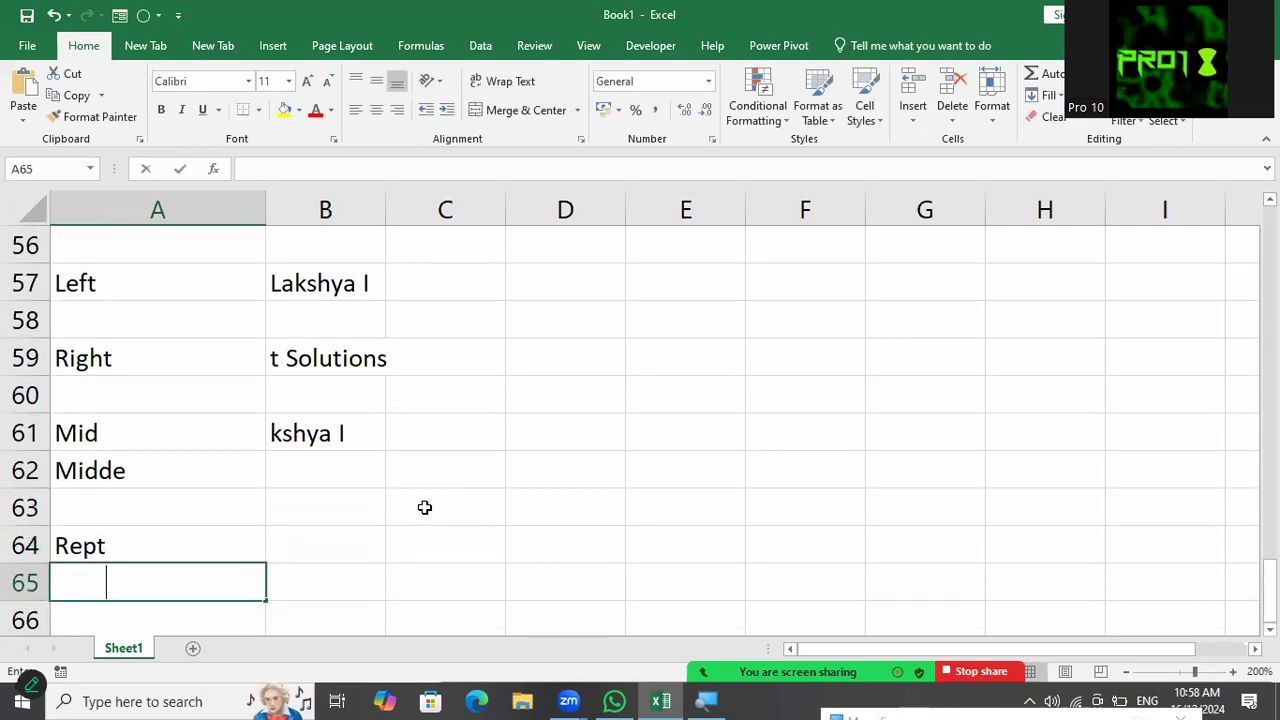
{"action": "type", "text": "Repeat"}
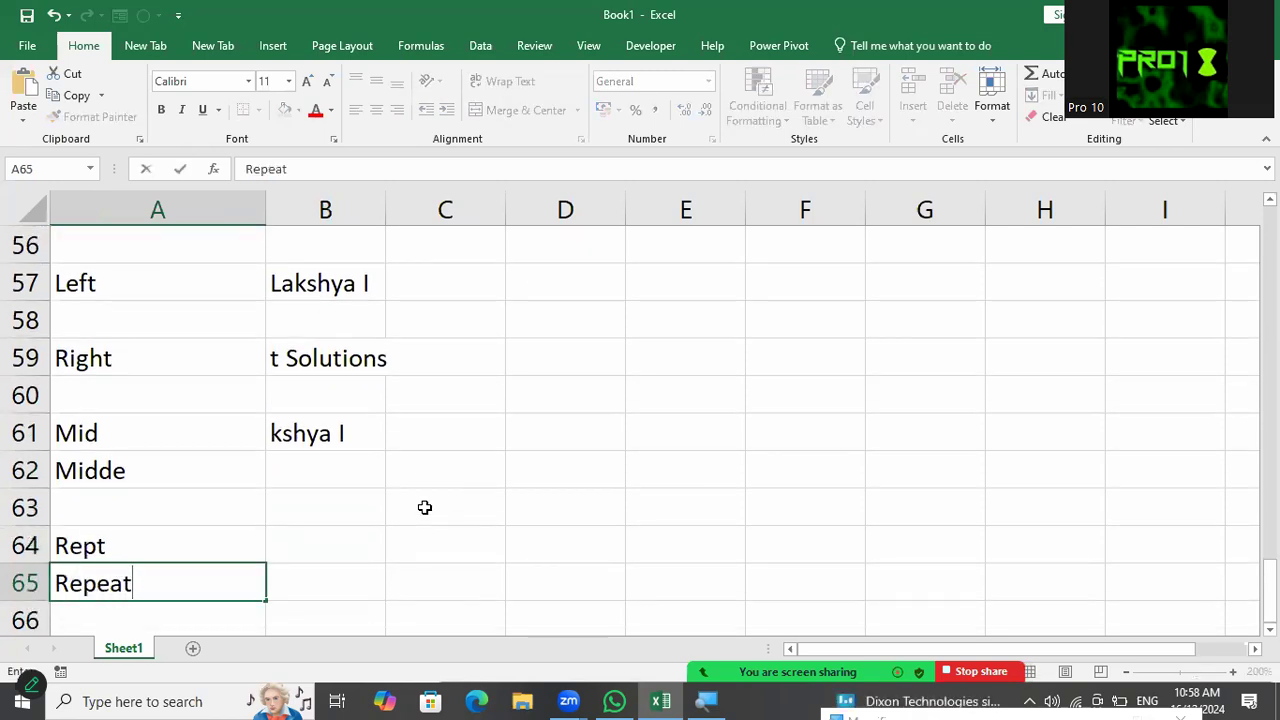
{"action": "type", "text": " the text"}
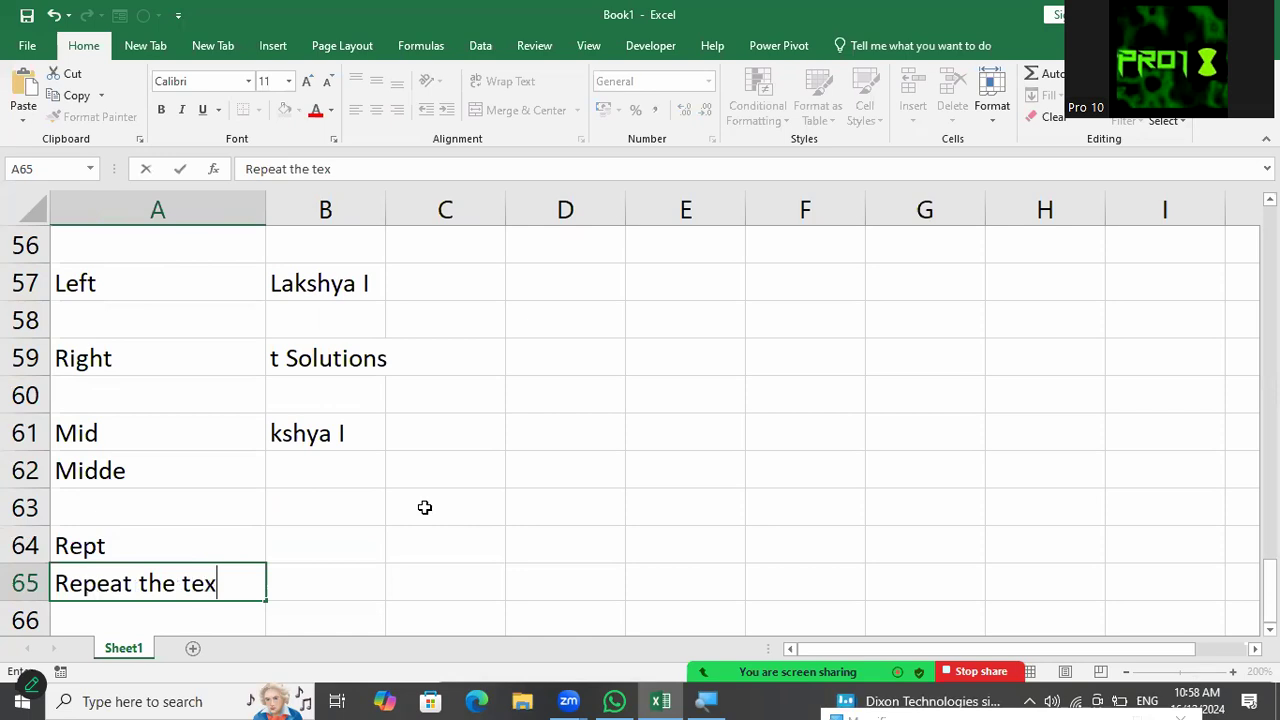
{"action": "key", "text": "Tab"}
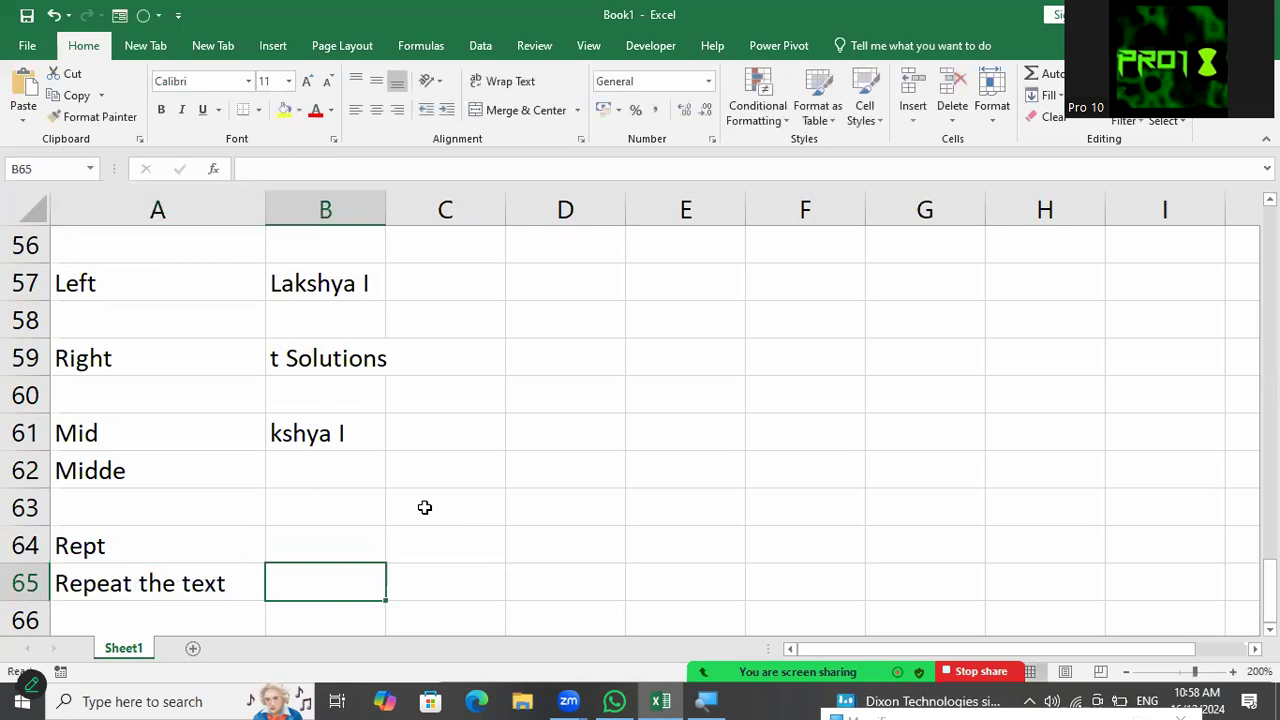
{"action": "key", "text": "Up"}
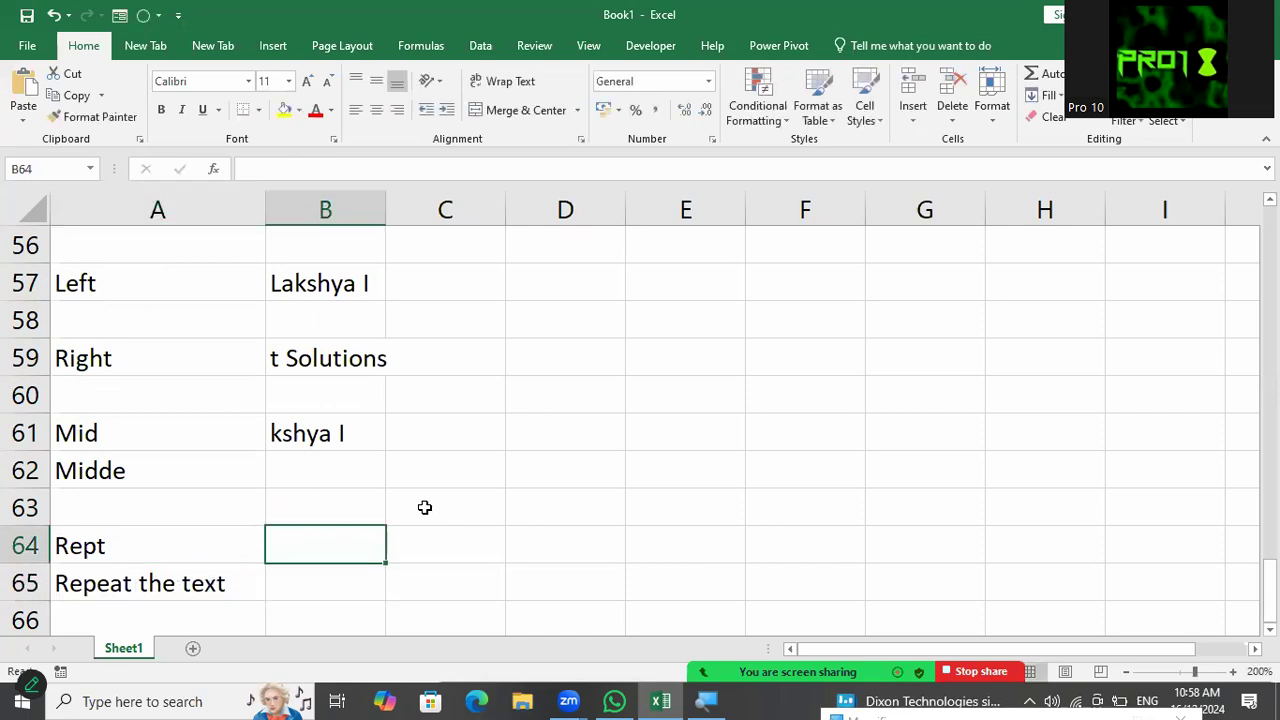
Step: Repeat the text of A64 five times in cell B64 with =REPT(A64,5)
{"action": "type", "text": "=reot"}
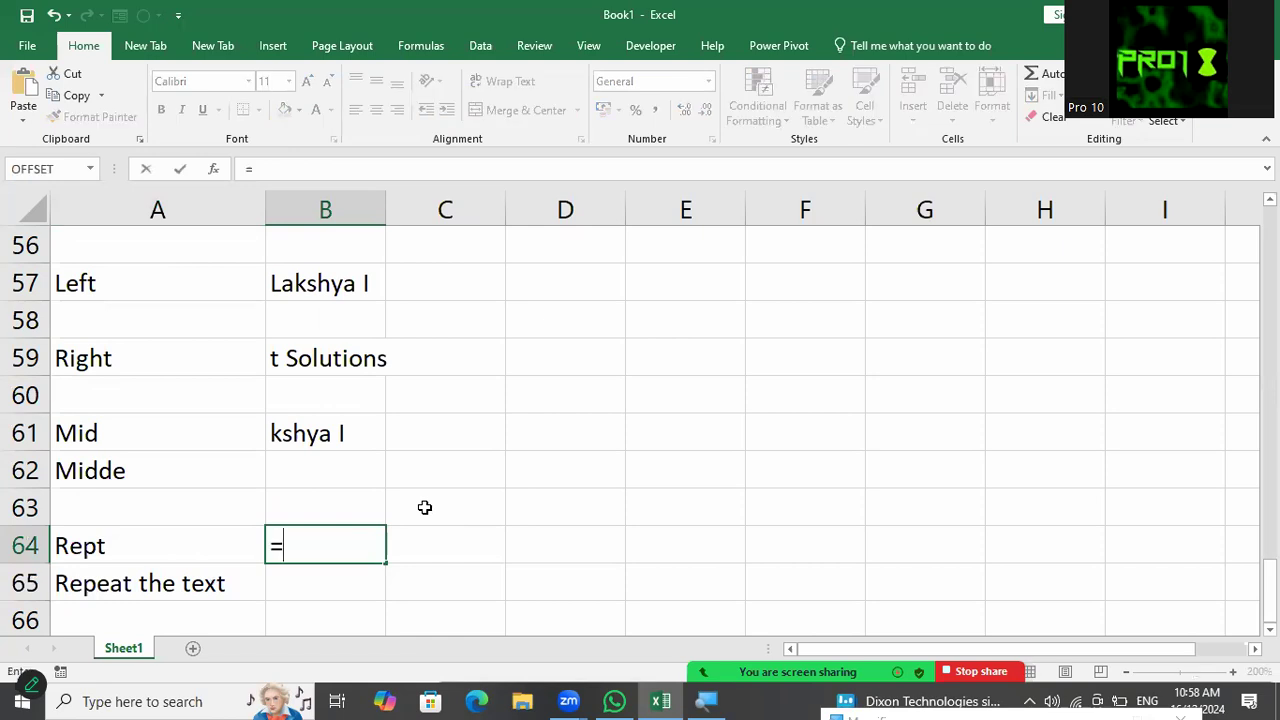
{"action": "key", "text": "BackSpace"}
{"action": "key", "text": "BackSpace"}
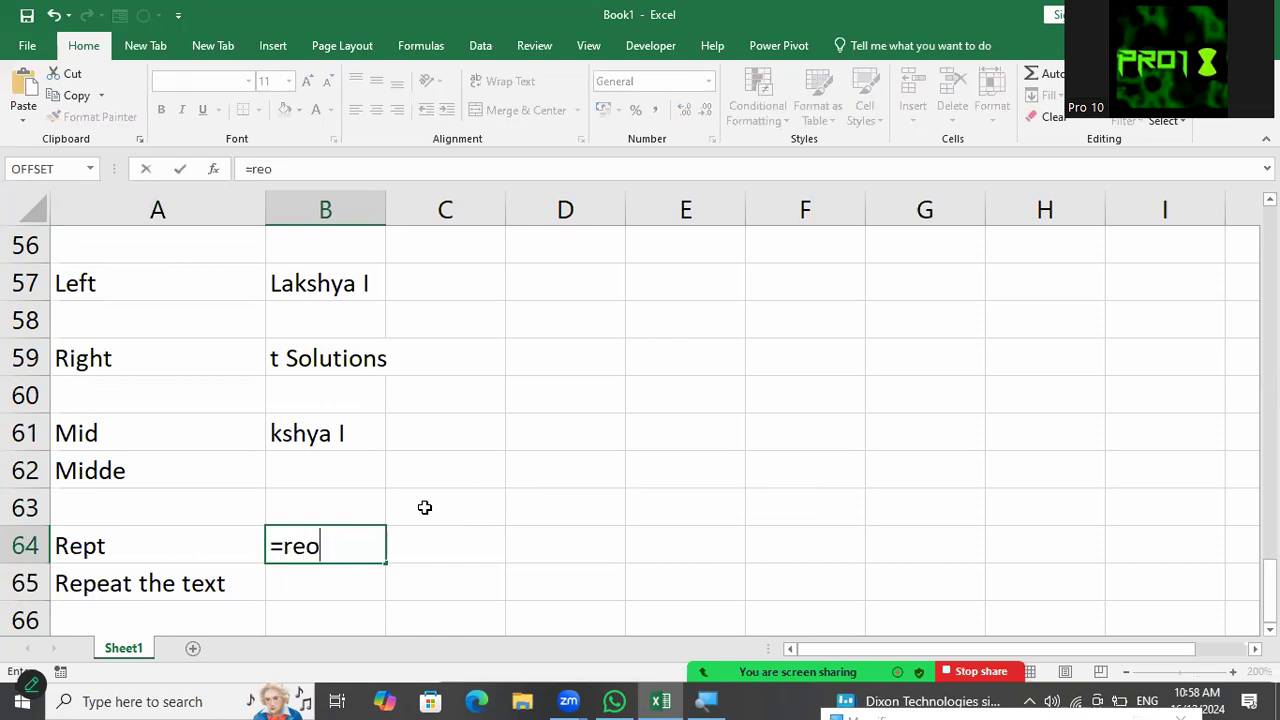
{"action": "type", "text": "o"}
{"action": "key", "text": "BackSpace"}
{"action": "type", "text": "ptt"}
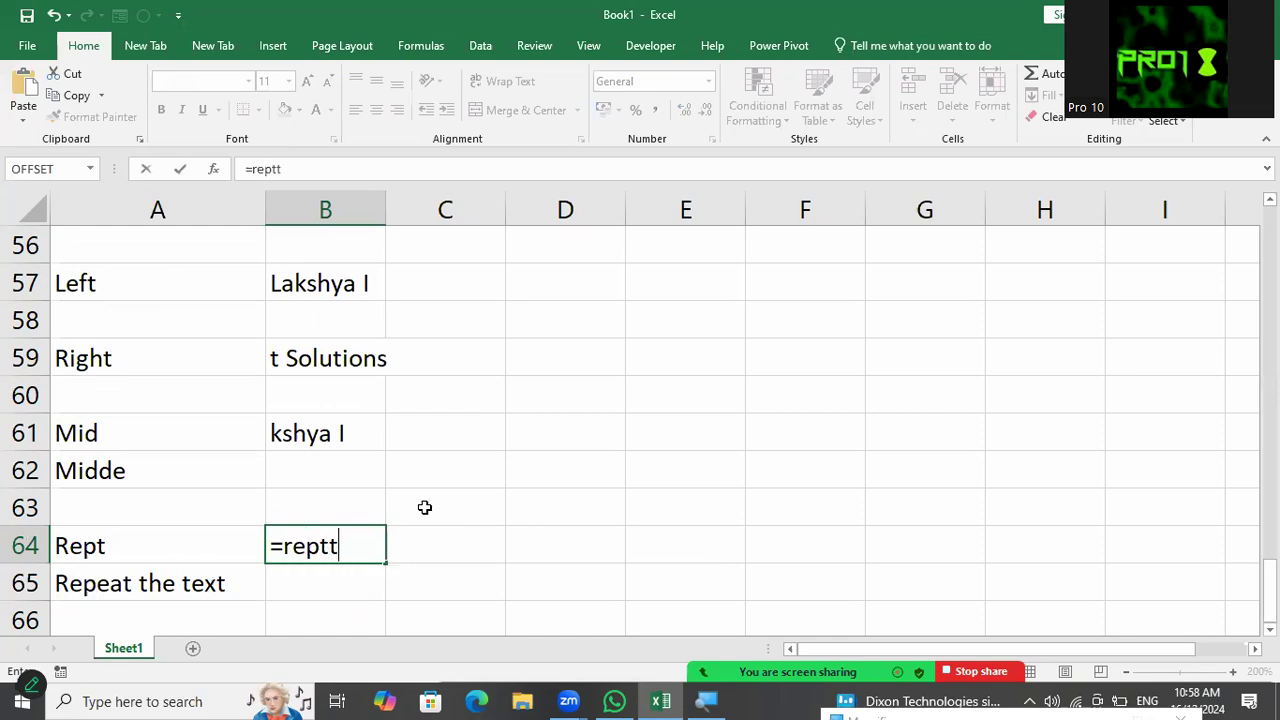
{"action": "key", "text": "BackSpace"}
{"action": "key", "text": "Tab"}
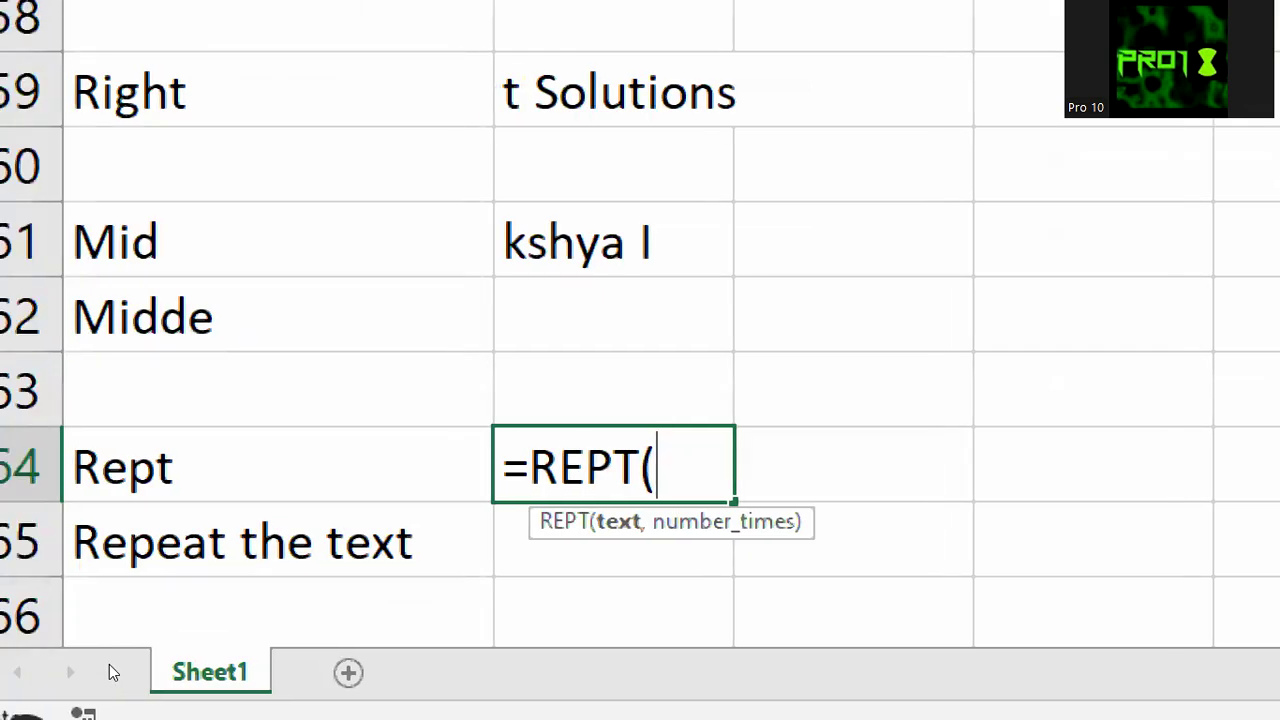
{"action": "left_click", "coordinate": [122, 495]}
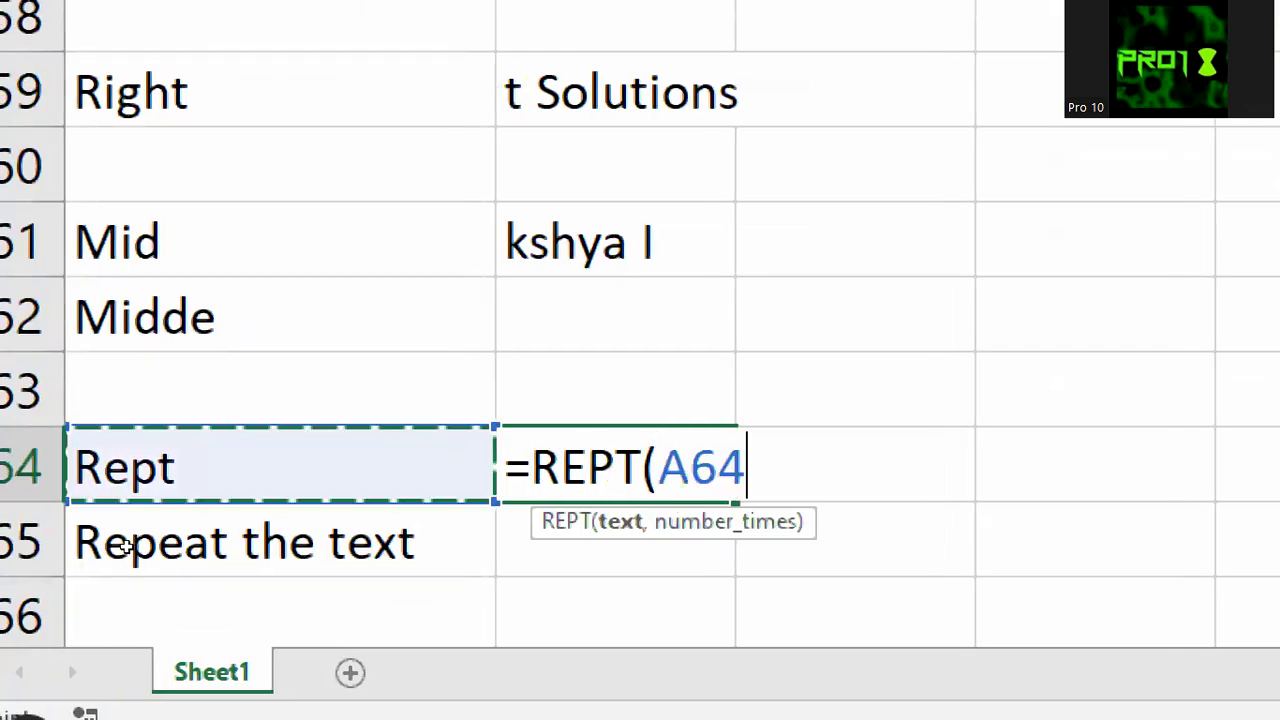
{"action": "type", "text": ","}
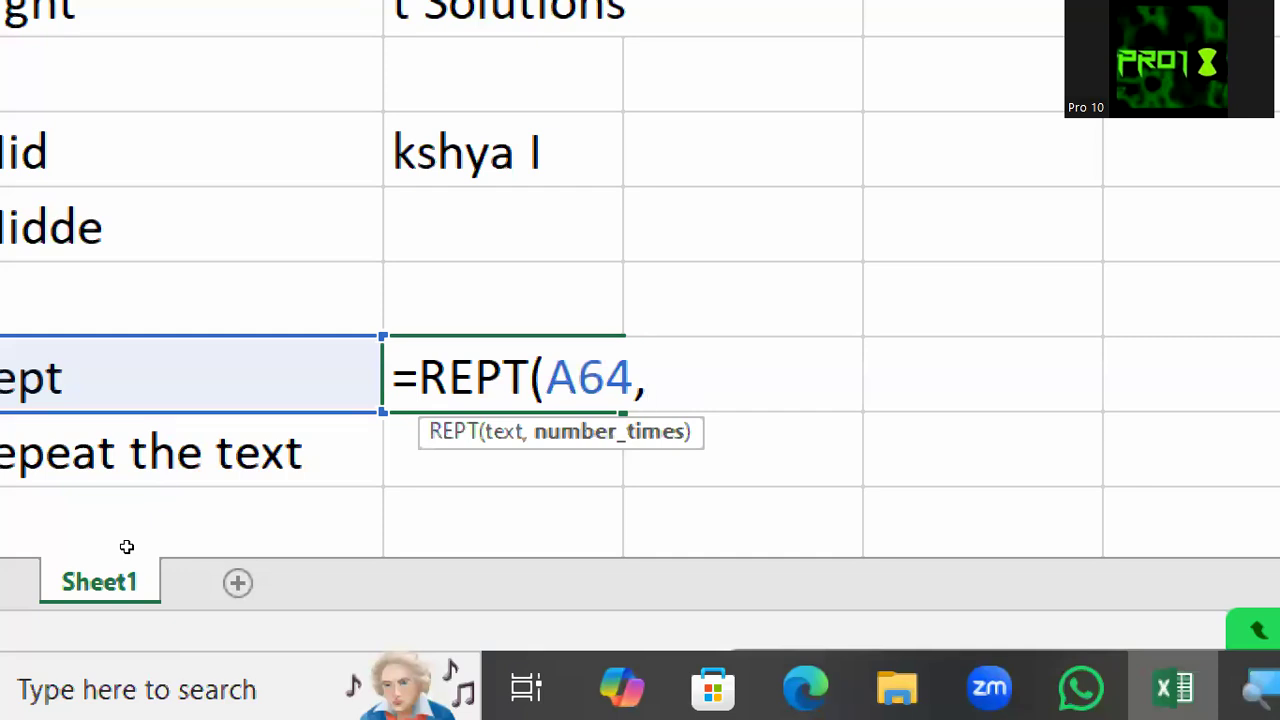
{"action": "type", "text": "5)"}
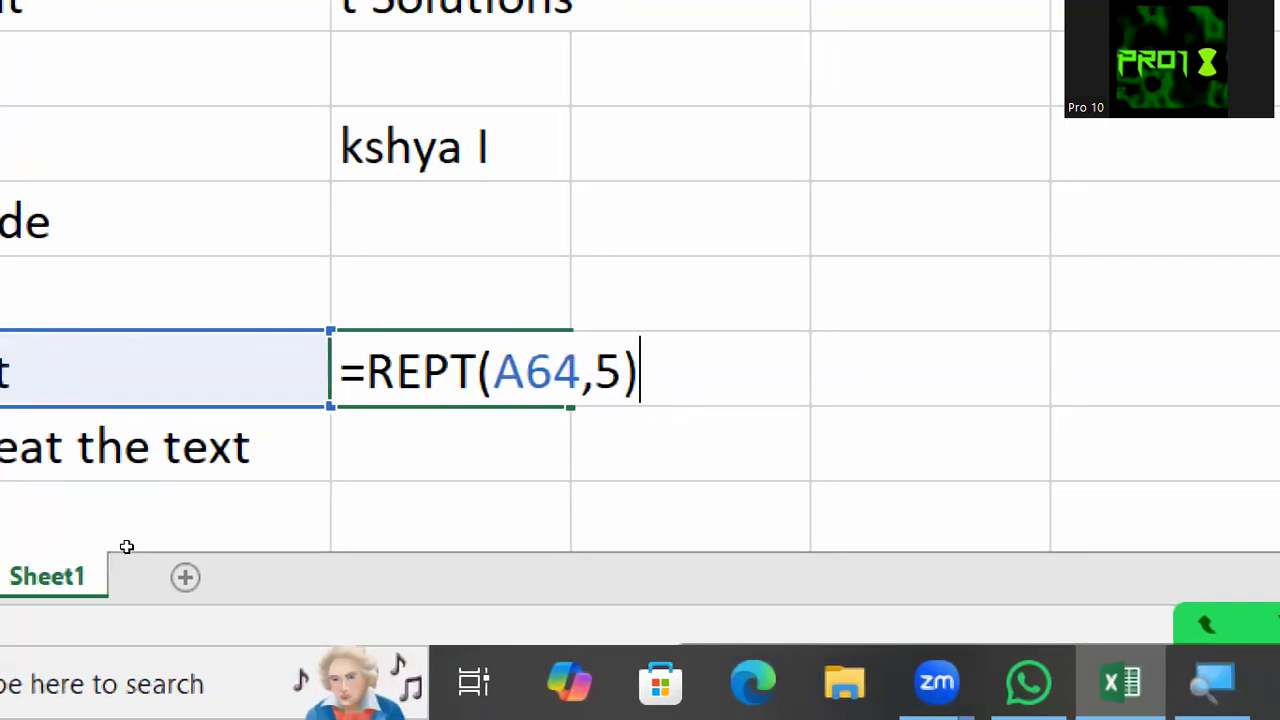
{"action": "key", "text": "Return"}
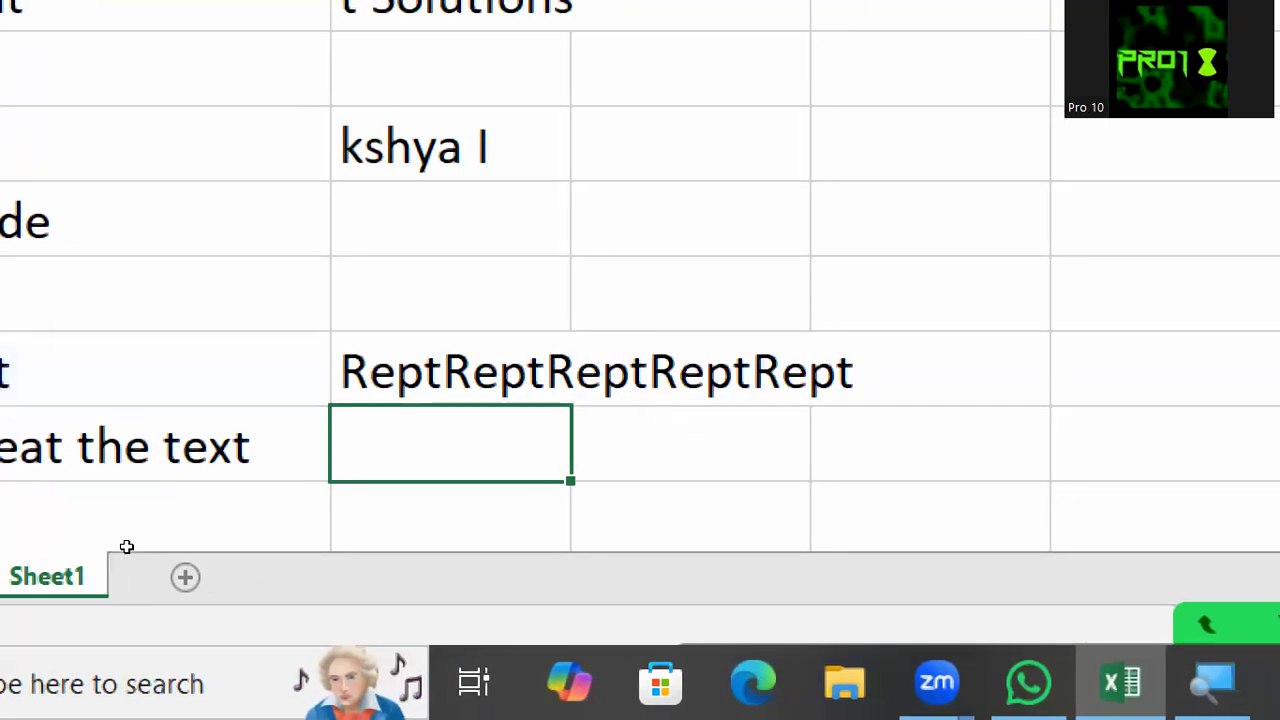
Step: Add a trailing space after "Rept" in cell A64 to separate the repeated words
{"action": "key", "text": "Up"}
{"action": "key", "text": "Left"}
{"action": "key", "text": "F2"}
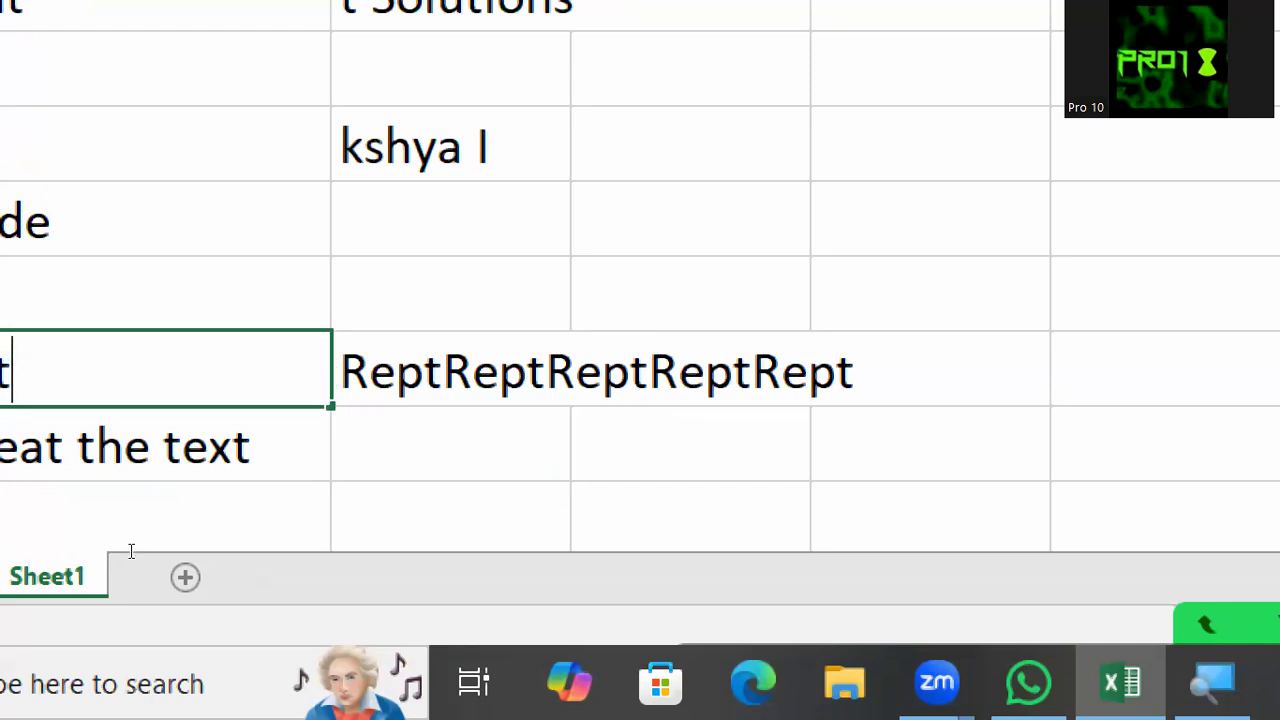
{"action": "key", "text": "Return"}
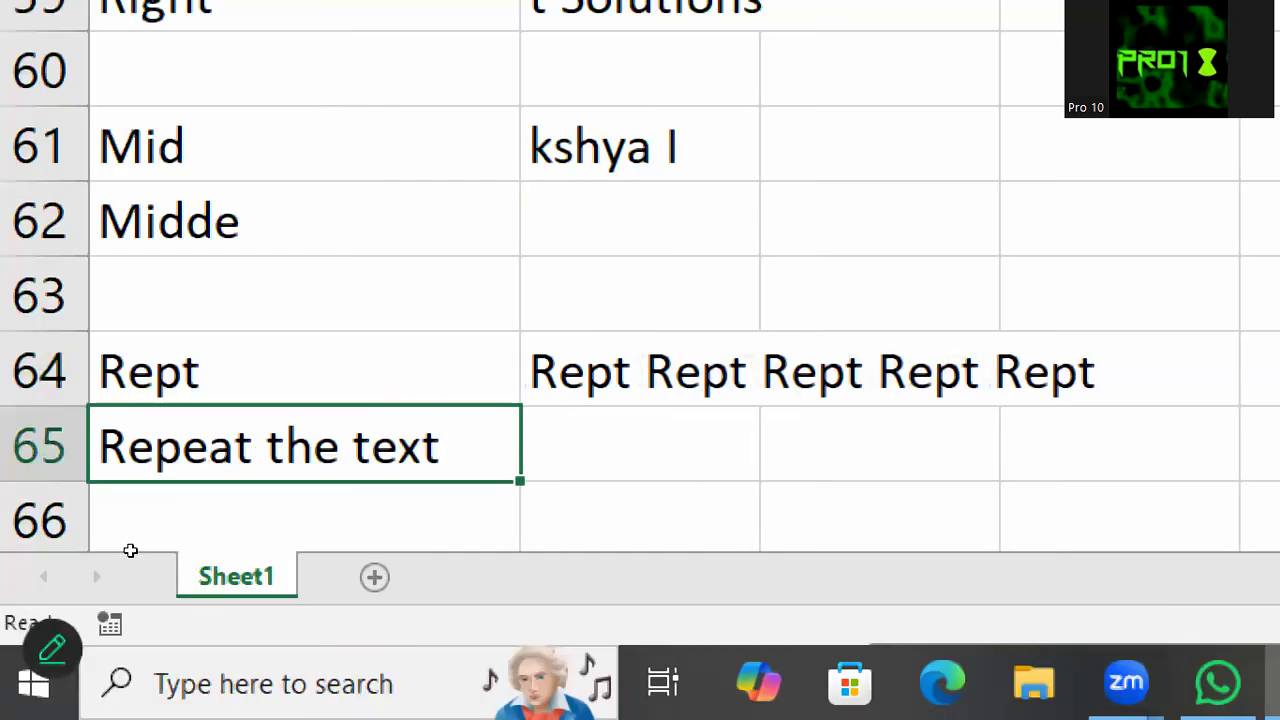
Step: Label cell A67 "LEN" and enter the description "count the length of the text" in A68 beneath it
{"action": "key", "text": "Return"}
{"action": "key", "text": "Return"}
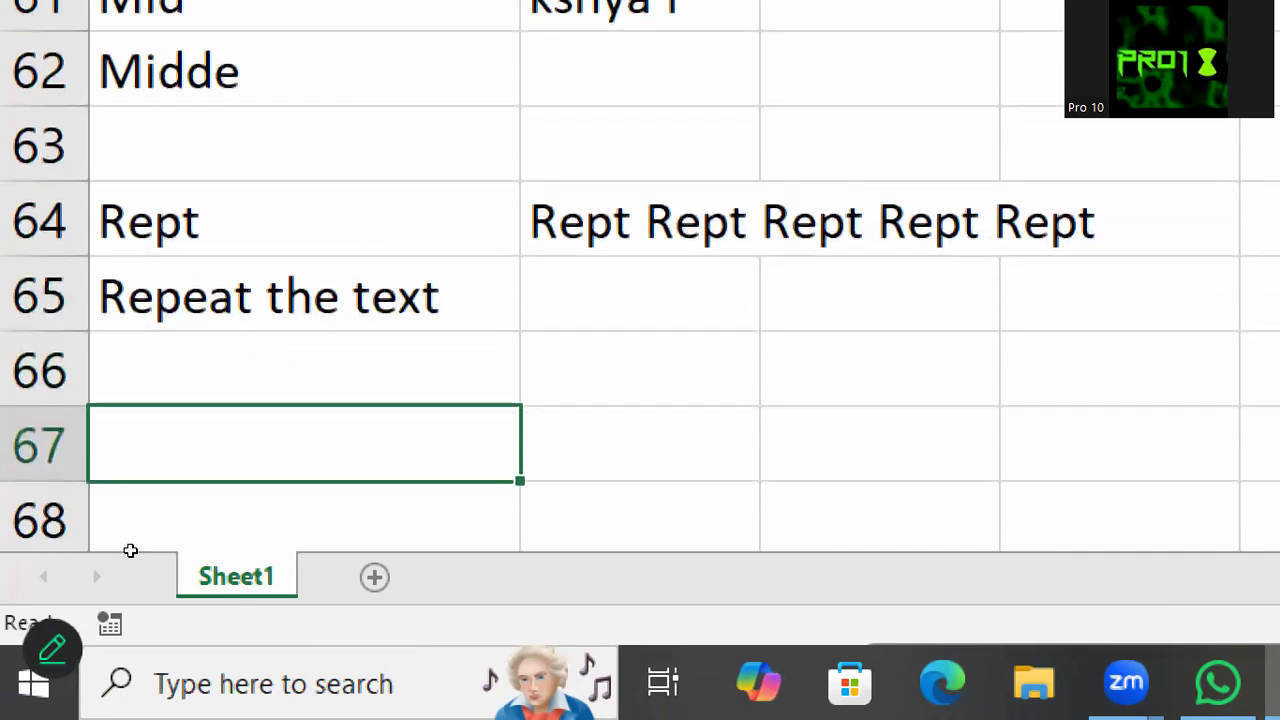
{"action": "type", "text": "LEN"}
{"action": "key", "text": "Return"}
{"action": "type", "text": "L"}
{"action": "key", "text": "BackSpace"}
{"action": "key", "text": "BackSpace"}
{"action": "type", "text": "co"}
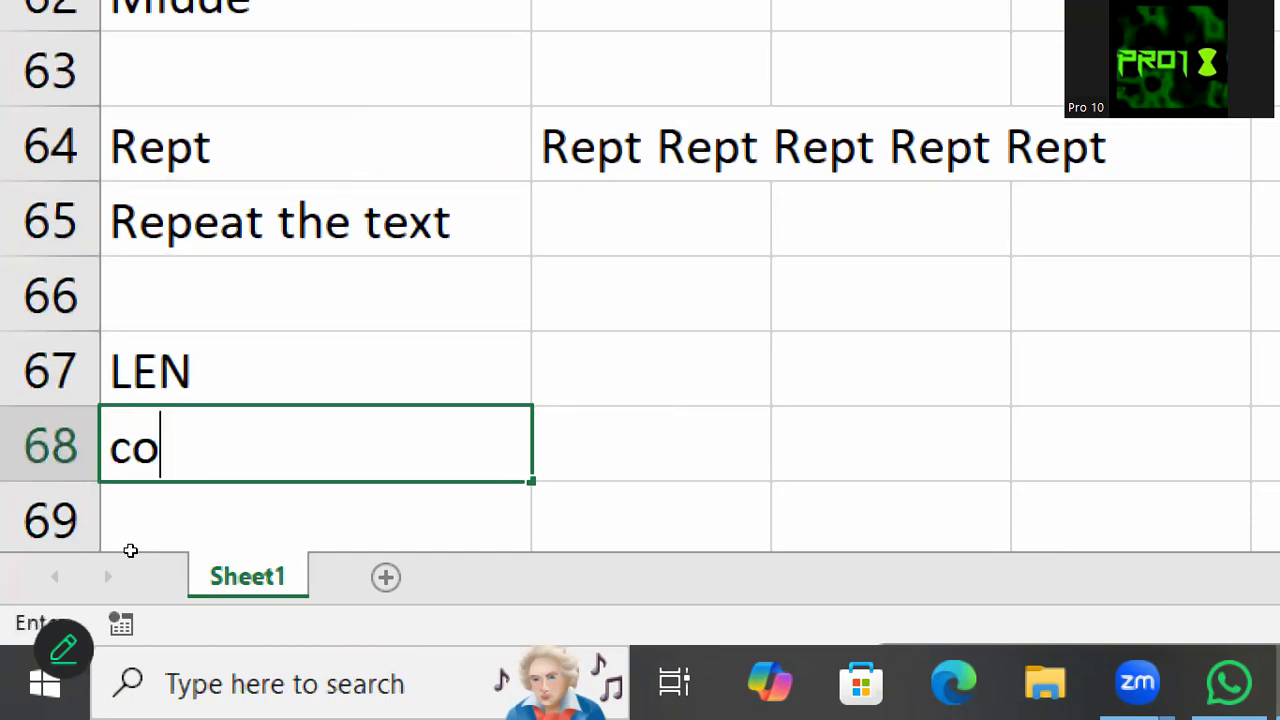
{"action": "type", "text": "unt the l"}
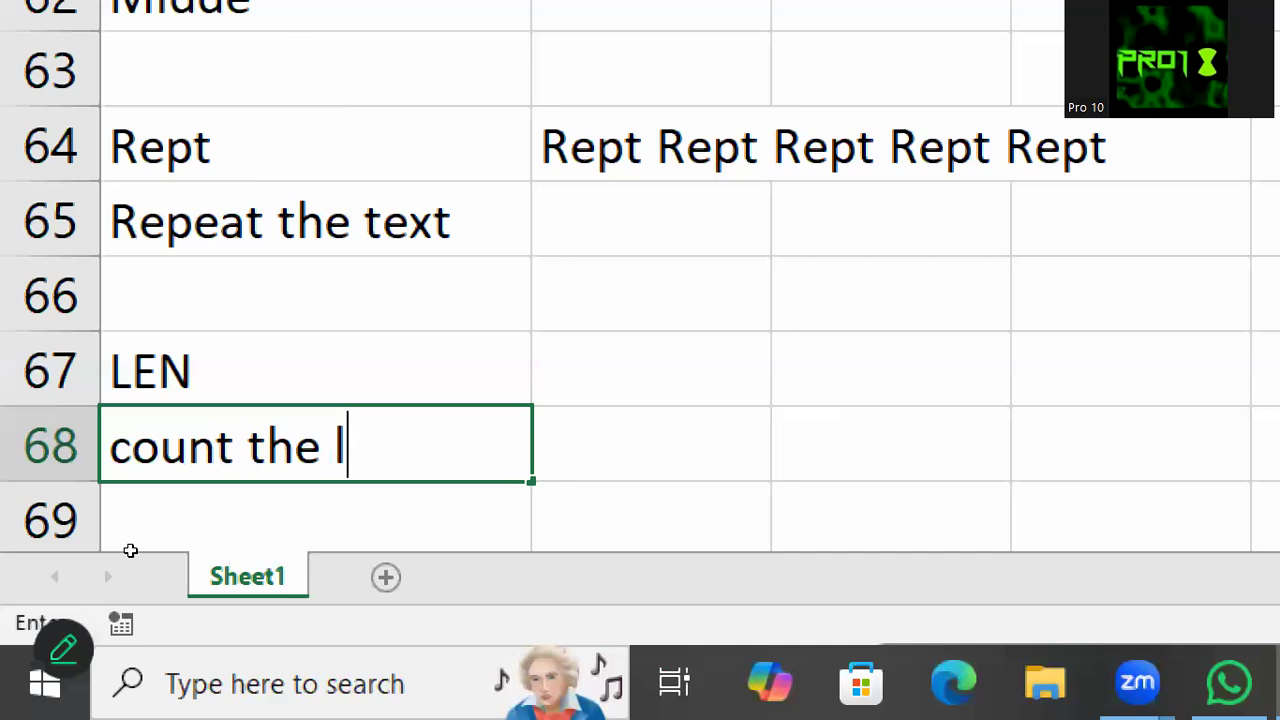
{"action": "type", "text": "engthof"}
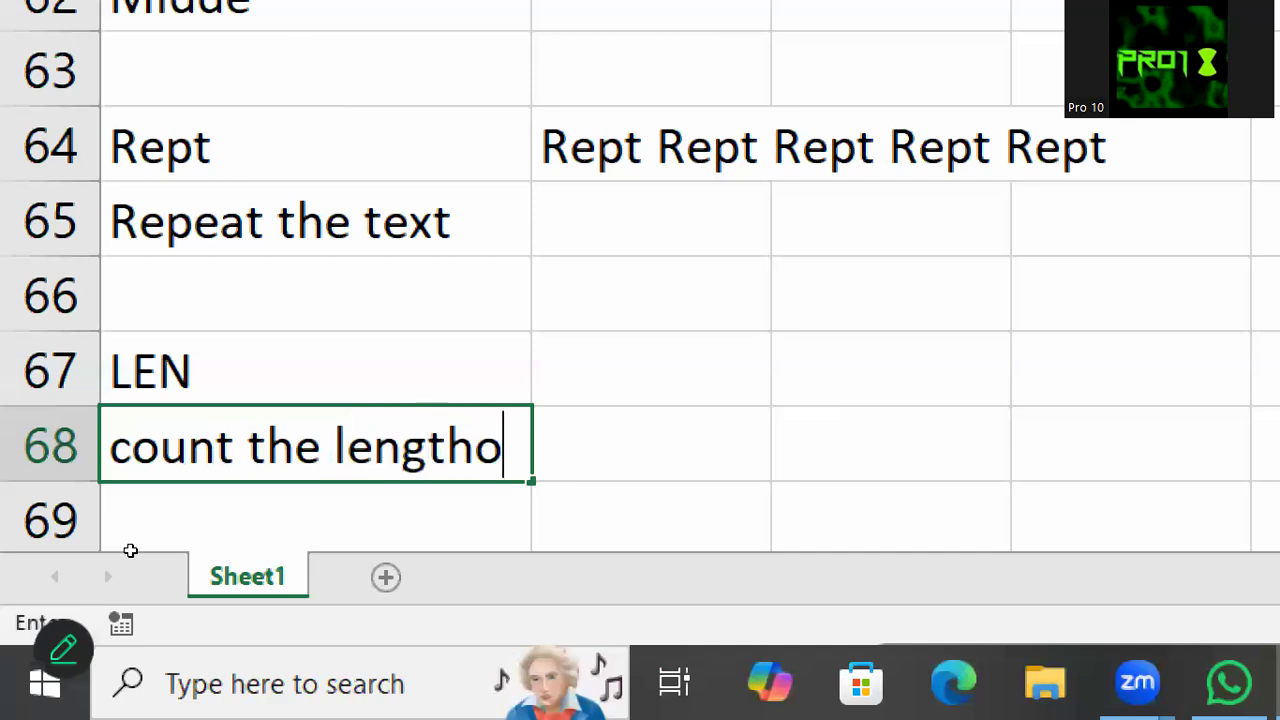
{"action": "key", "text": "BackSpace"}
{"action": "key", "text": "BackSpace"}
{"action": "type", "text": "of the "}
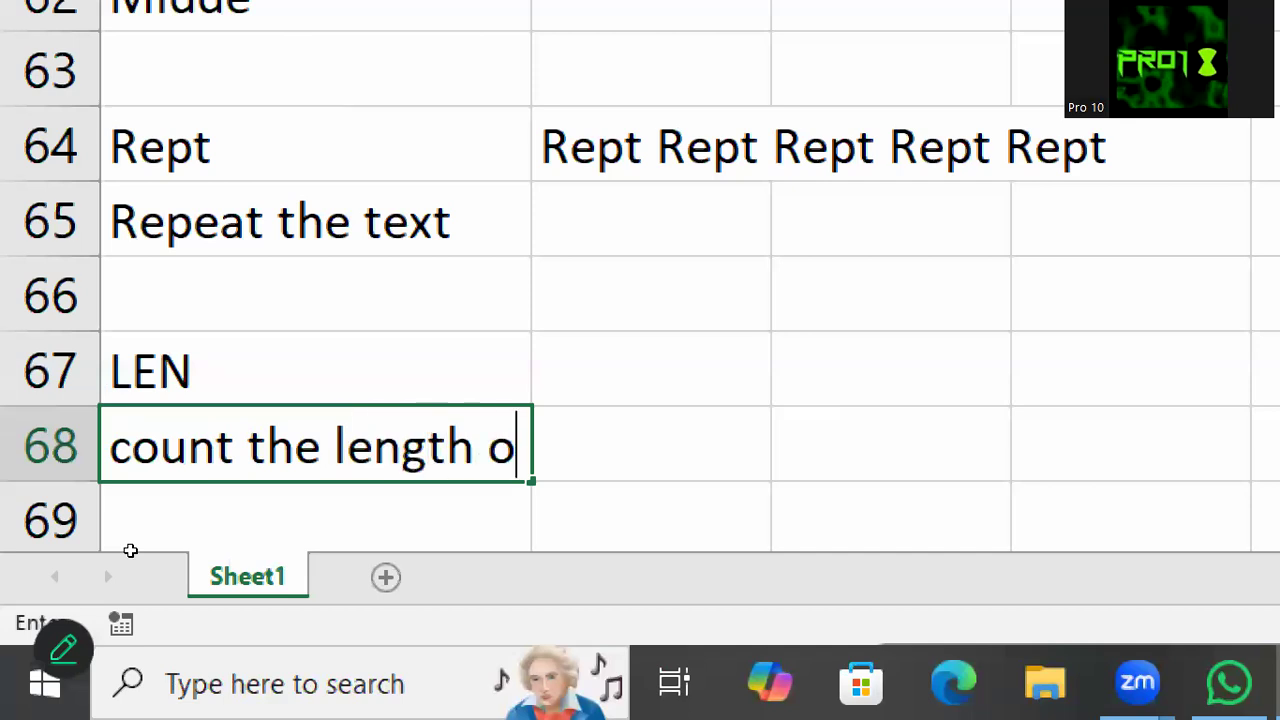
{"action": "type", "text": "text"}
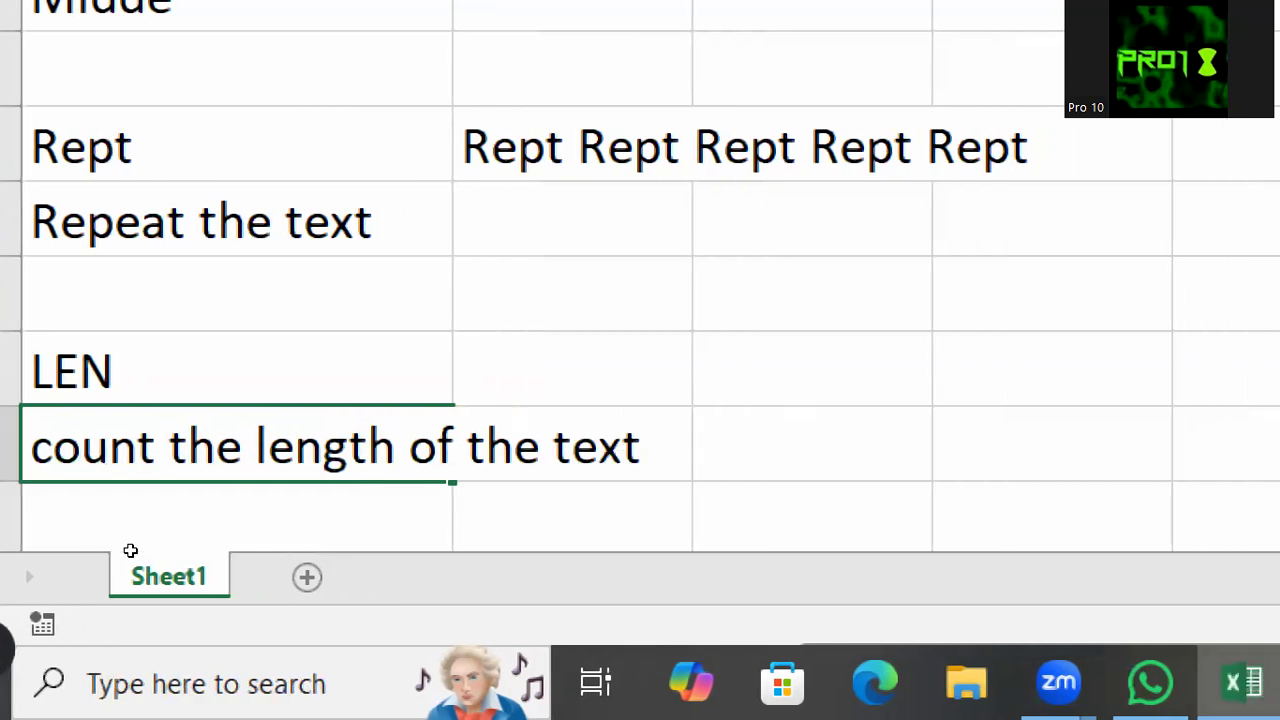
{"action": "key", "text": "Return"}
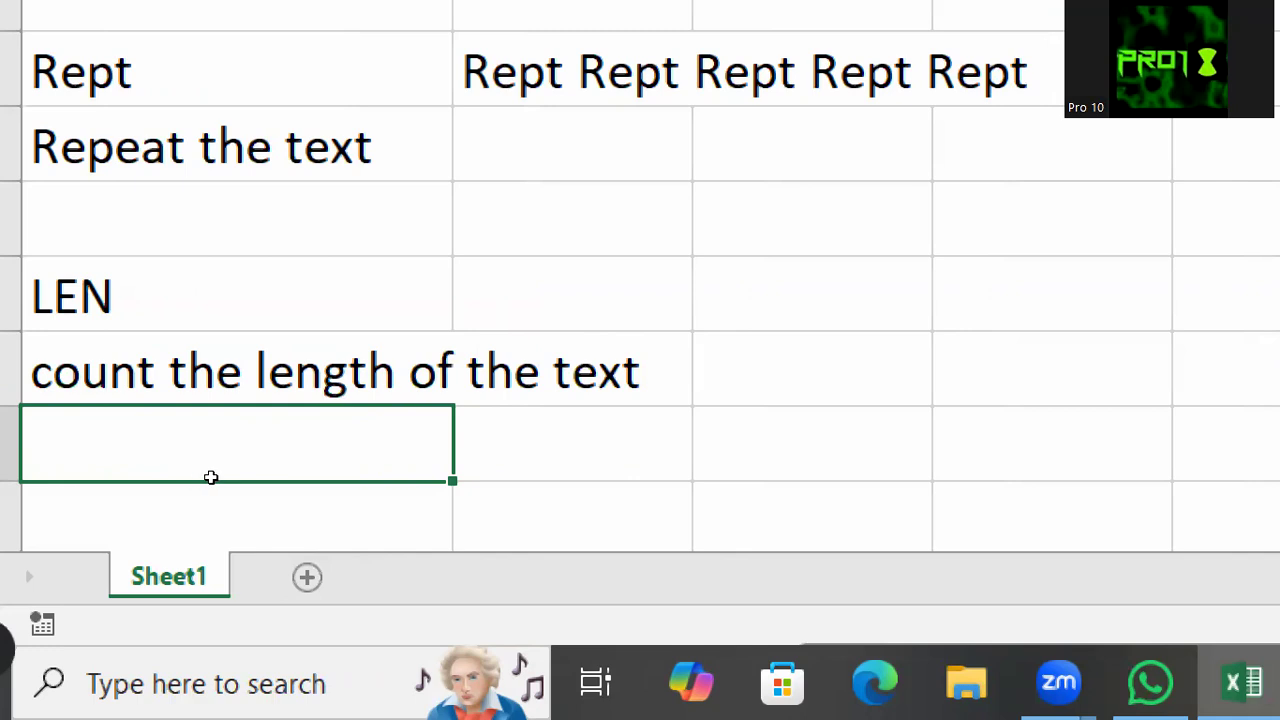
Step: Count the characters of the repeated text in B64 with =LEN(B64) in cell A69
{"action": "type", "text": "="}
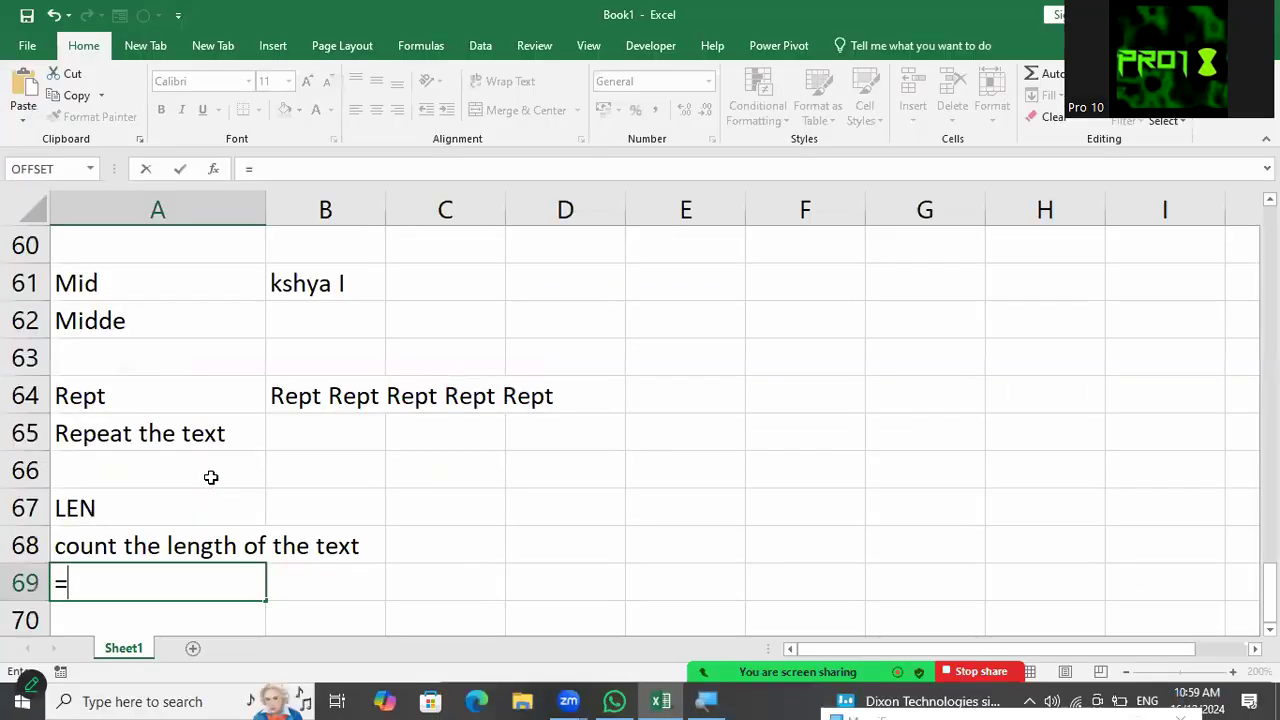
{"action": "key", "text": "Down"}
{"action": "key", "text": "Down"}
{"action": "key", "text": "Down"}
{"action": "key", "text": "Down"}
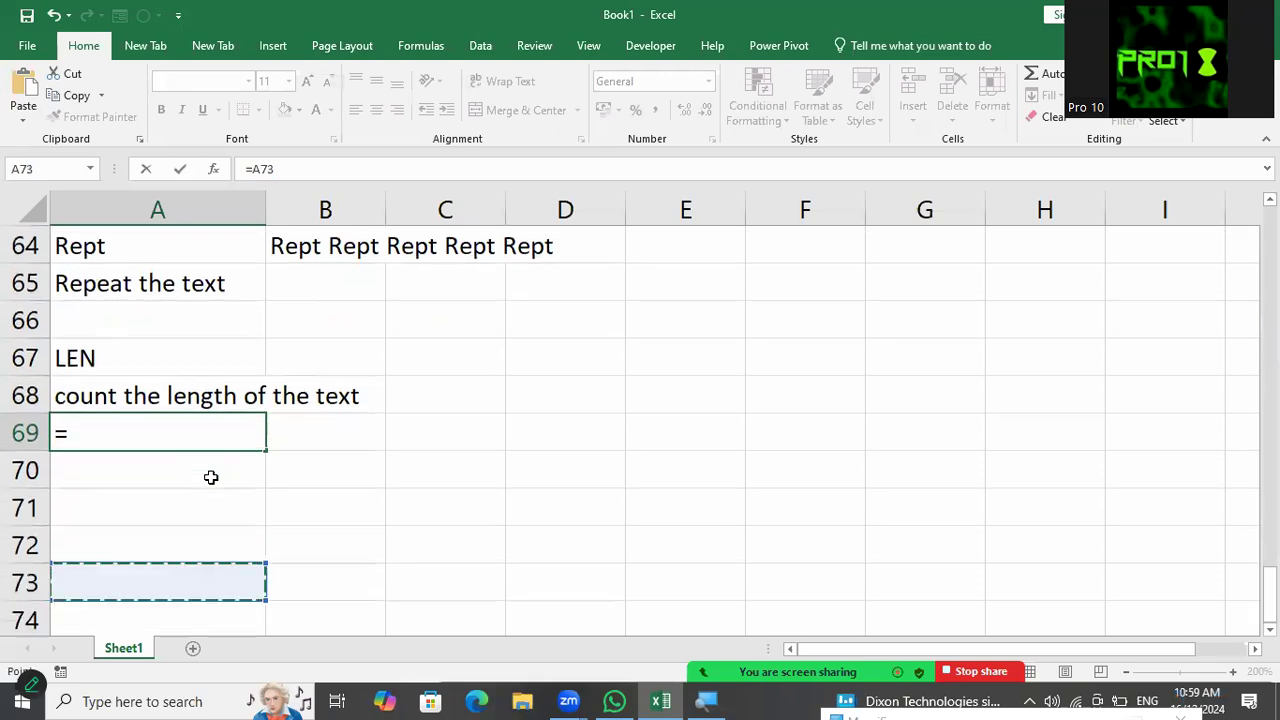
{"action": "key", "text": "Up"}
{"action": "key", "text": "Up"}
{"action": "key", "text": "Up"}
{"action": "key", "text": "Up"}
{"action": "key", "text": "Up"}
{"action": "key", "text": "Down"}
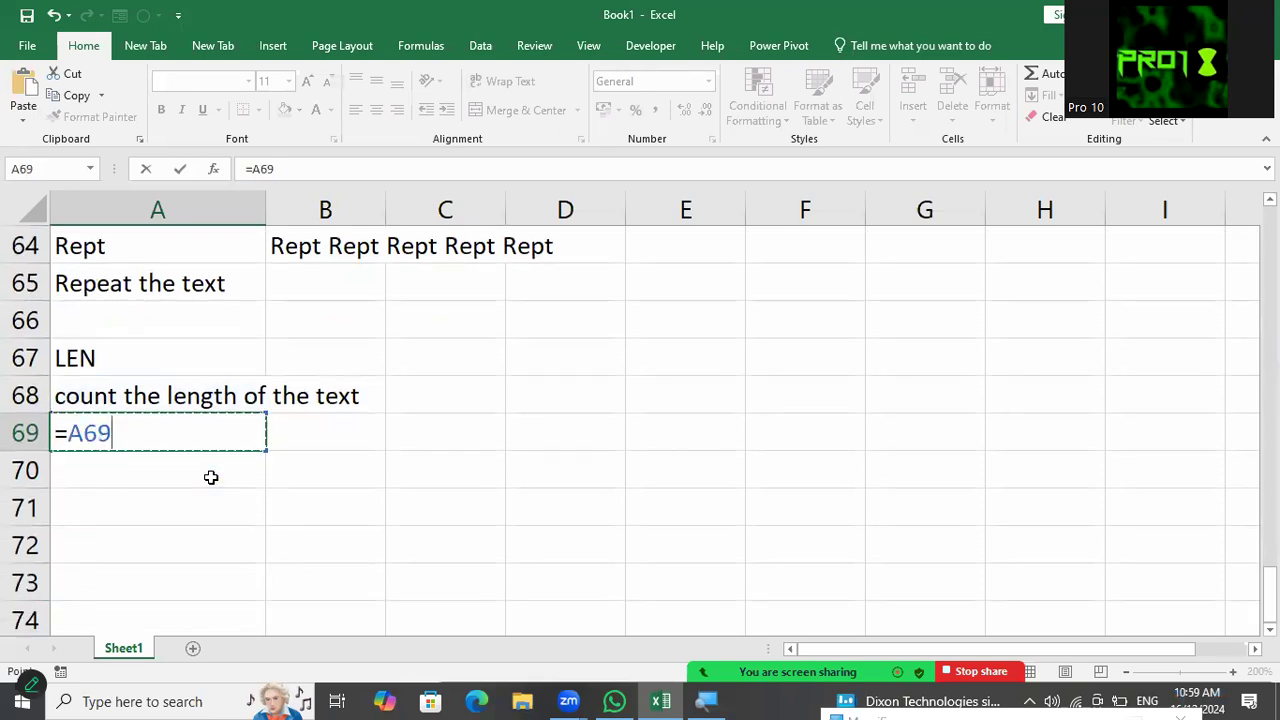
{"action": "key", "text": "BackSpace"}
{"action": "key", "text": "BackSpace"}
{"action": "key", "text": "BackSpace"}
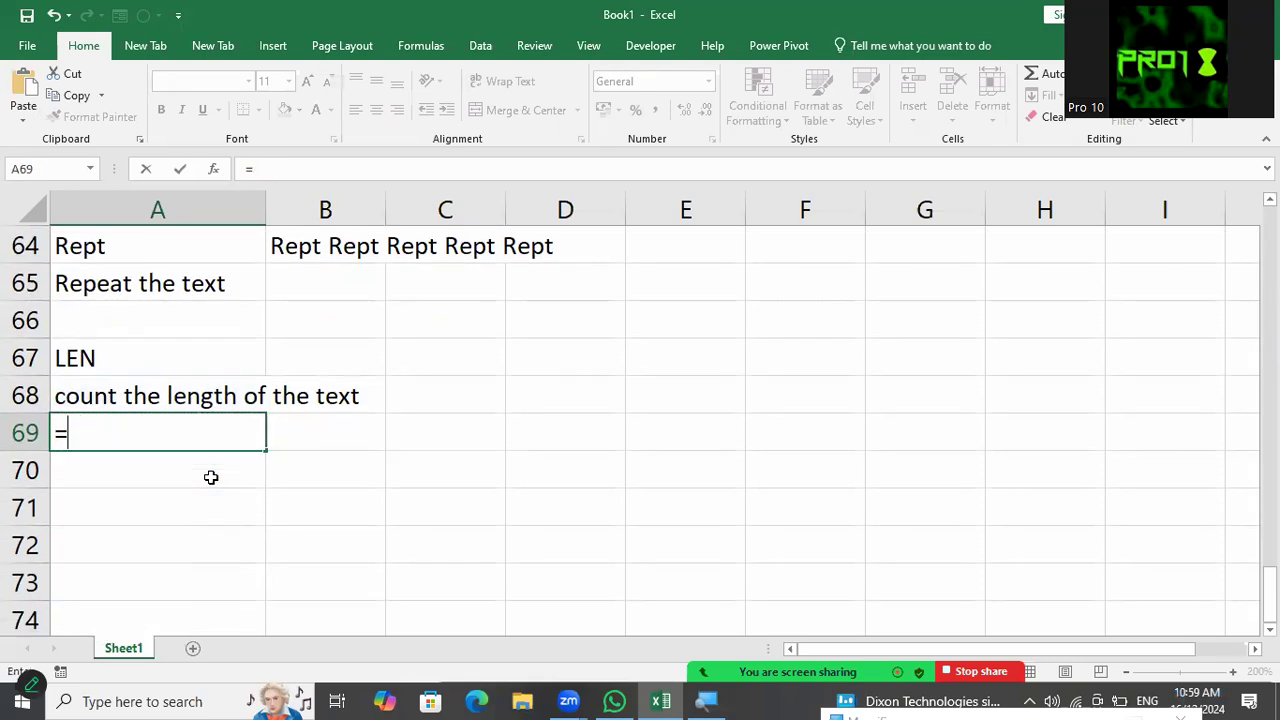
{"action": "type", "text": "len"}
{"action": "key", "text": "Tab"}
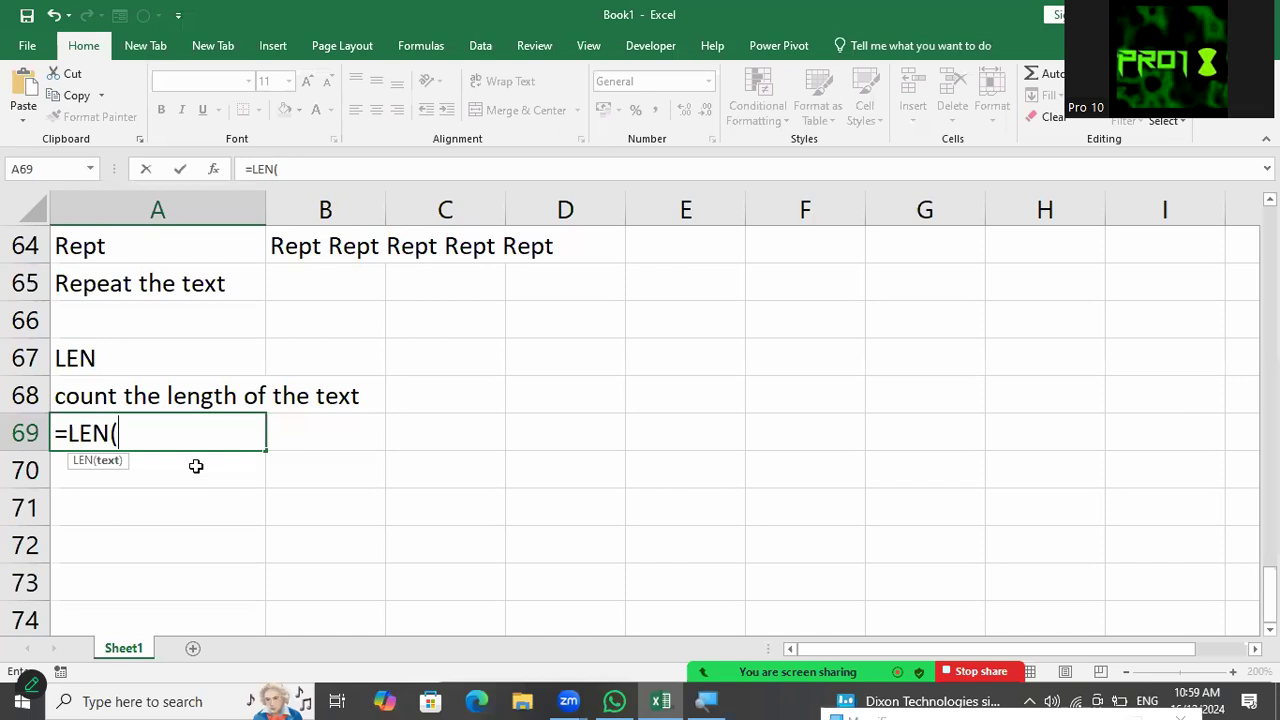
{"action": "left_click", "coordinate": [304, 253]}
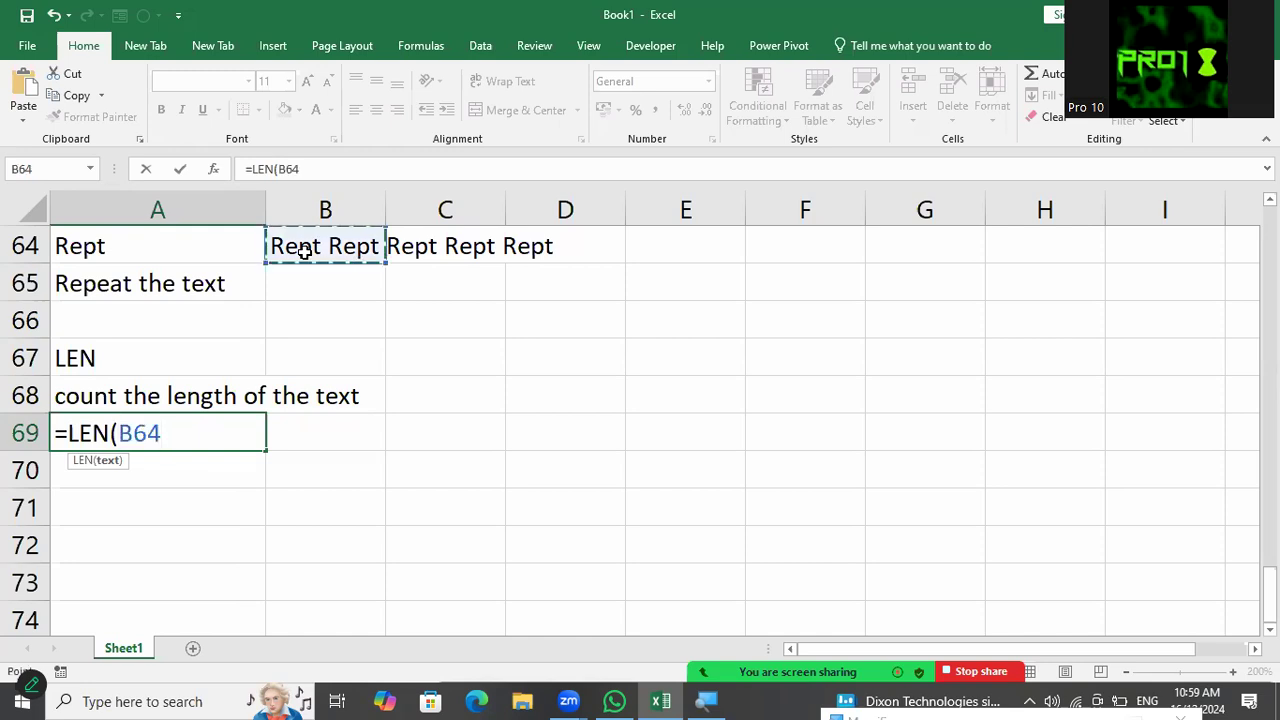
{"action": "type", "text": ")"}
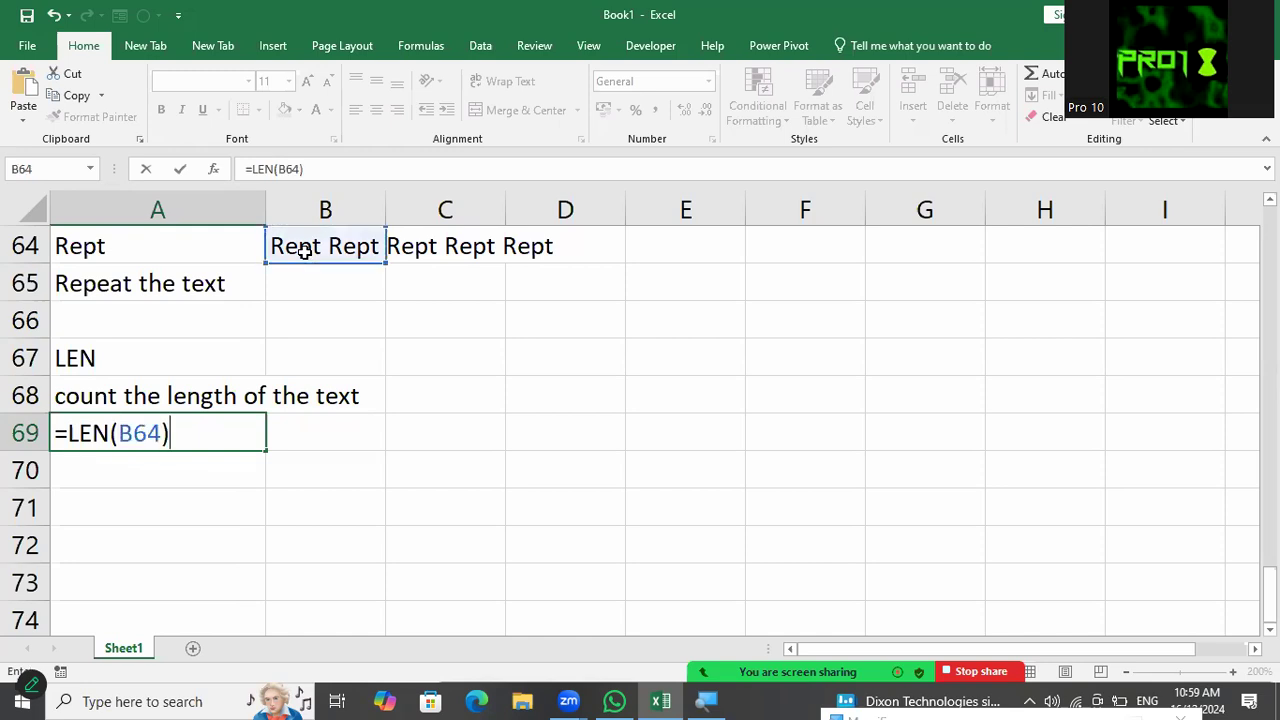
{"action": "key", "text": "Return"}
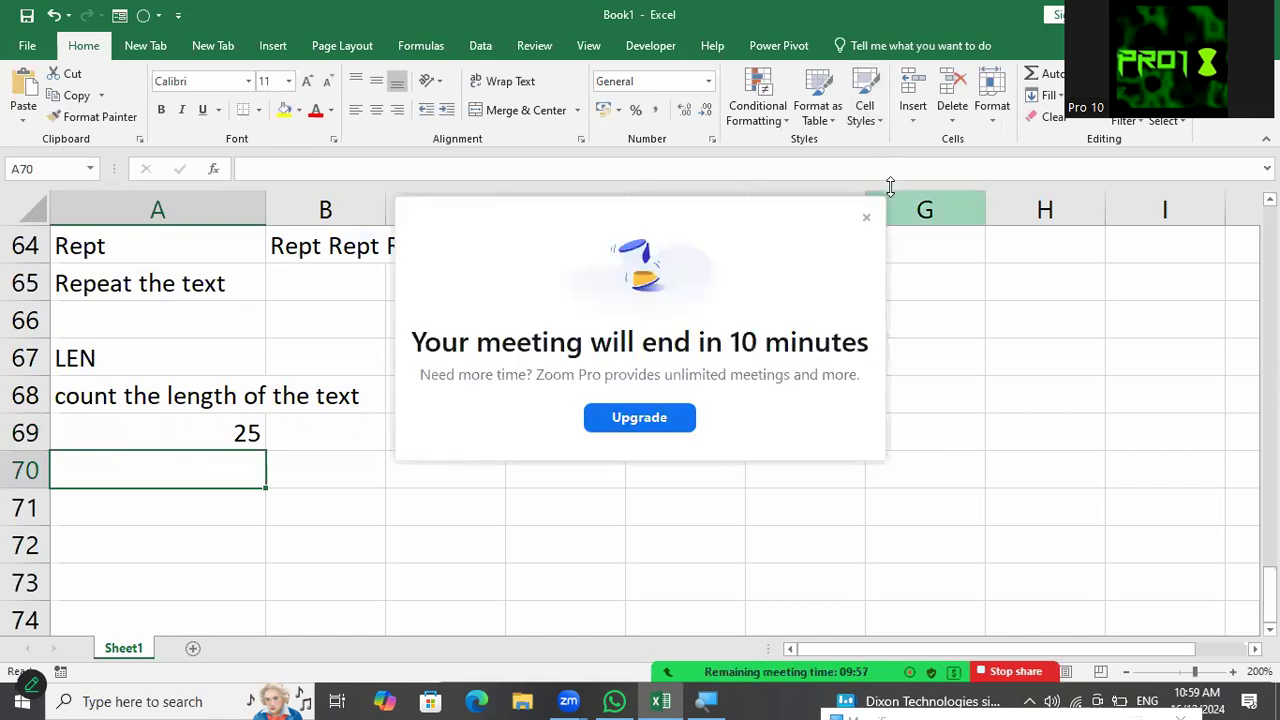
Step: Dismiss the meeting time notice and label cell A71 "Find", two rows below the LEN result
{"action": "left_click", "coordinate": [866, 217]}
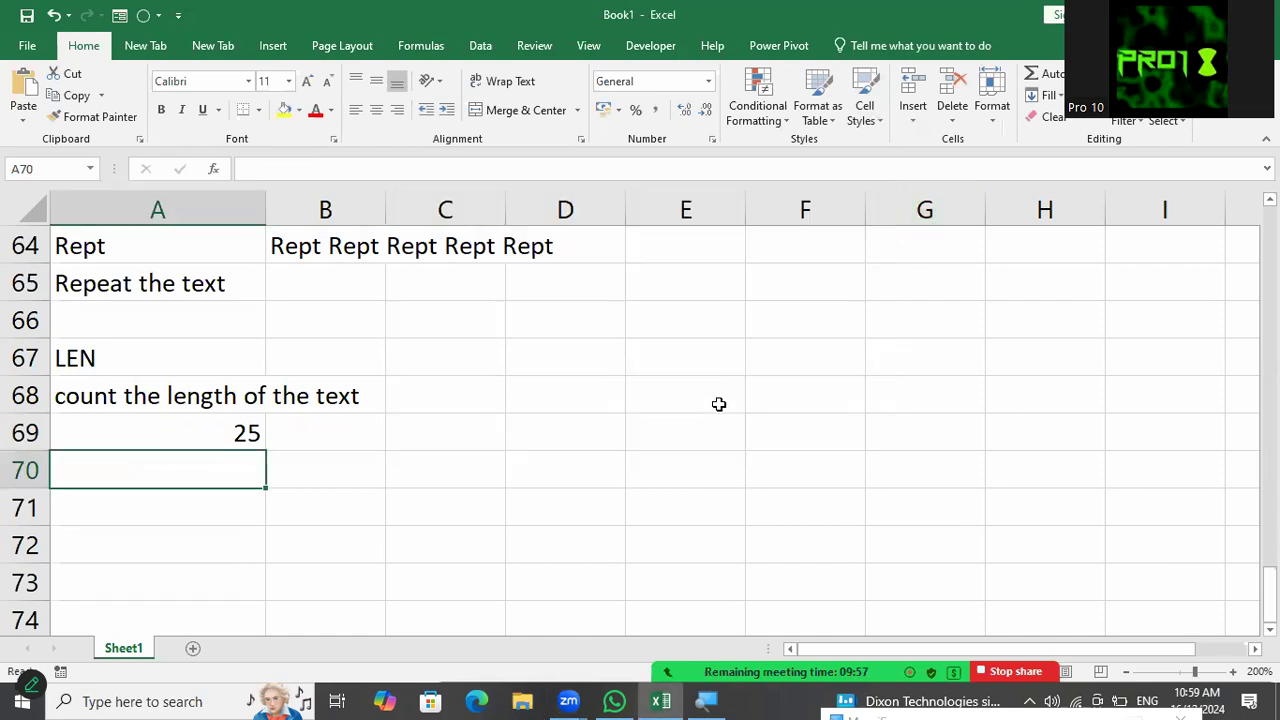
{"action": "key", "text": "Down"}
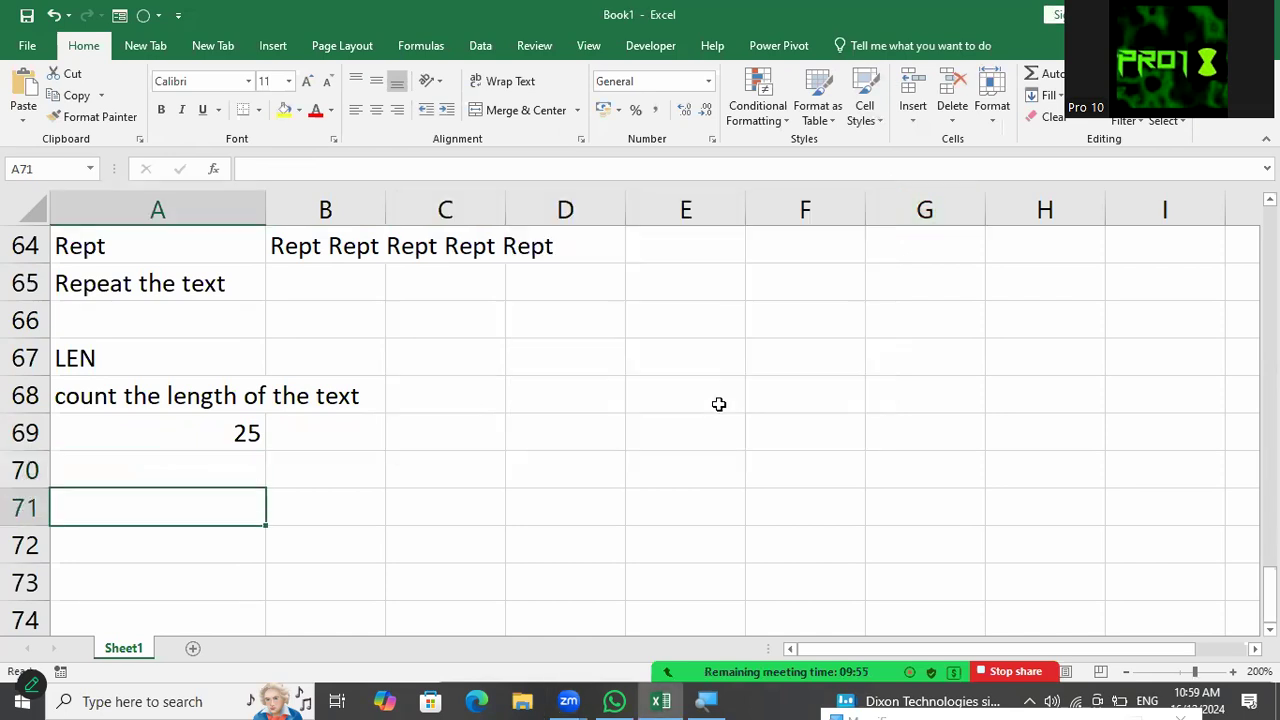
{"action": "type", "text": "Find"}
{"action": "key", "text": "Return"}
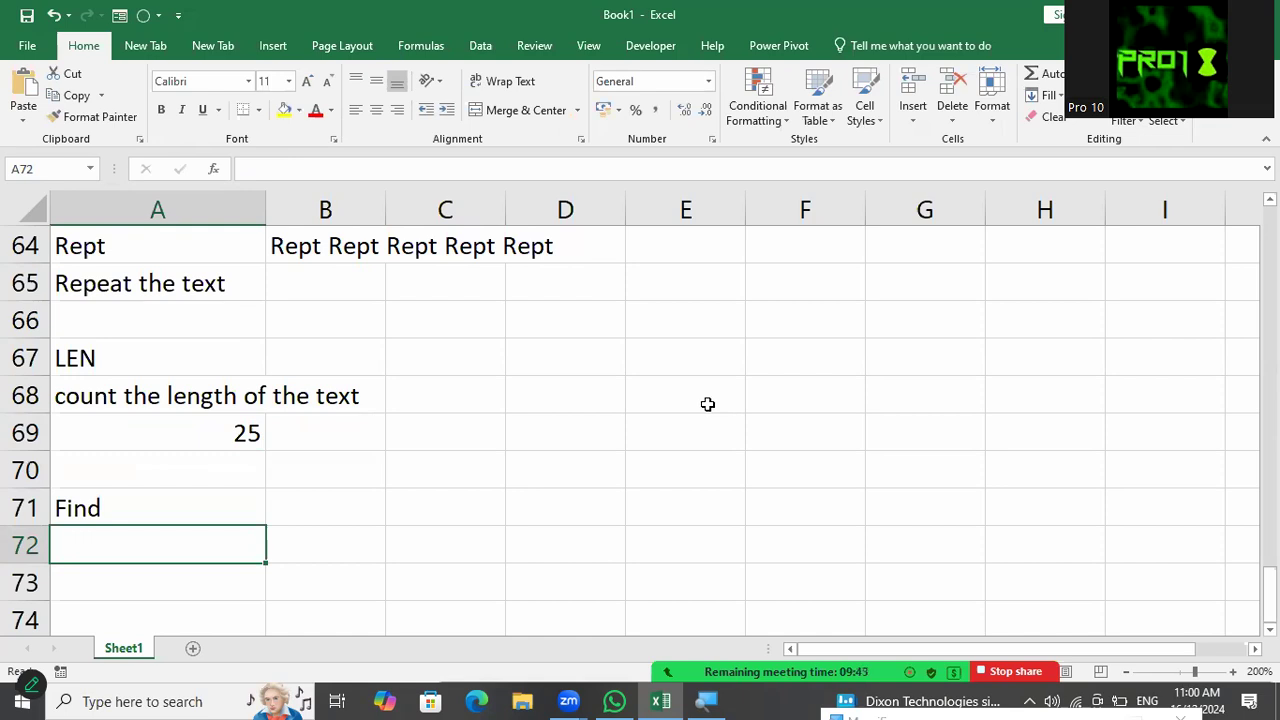
Step: Find the position of "n" in the A68 text, starting at character 1, with =FIND("n",A68,1) in cell A72
{"action": "scroll", "coordinate": [483, 440], "scroll_direction": "down", "scroll_amount": 1}
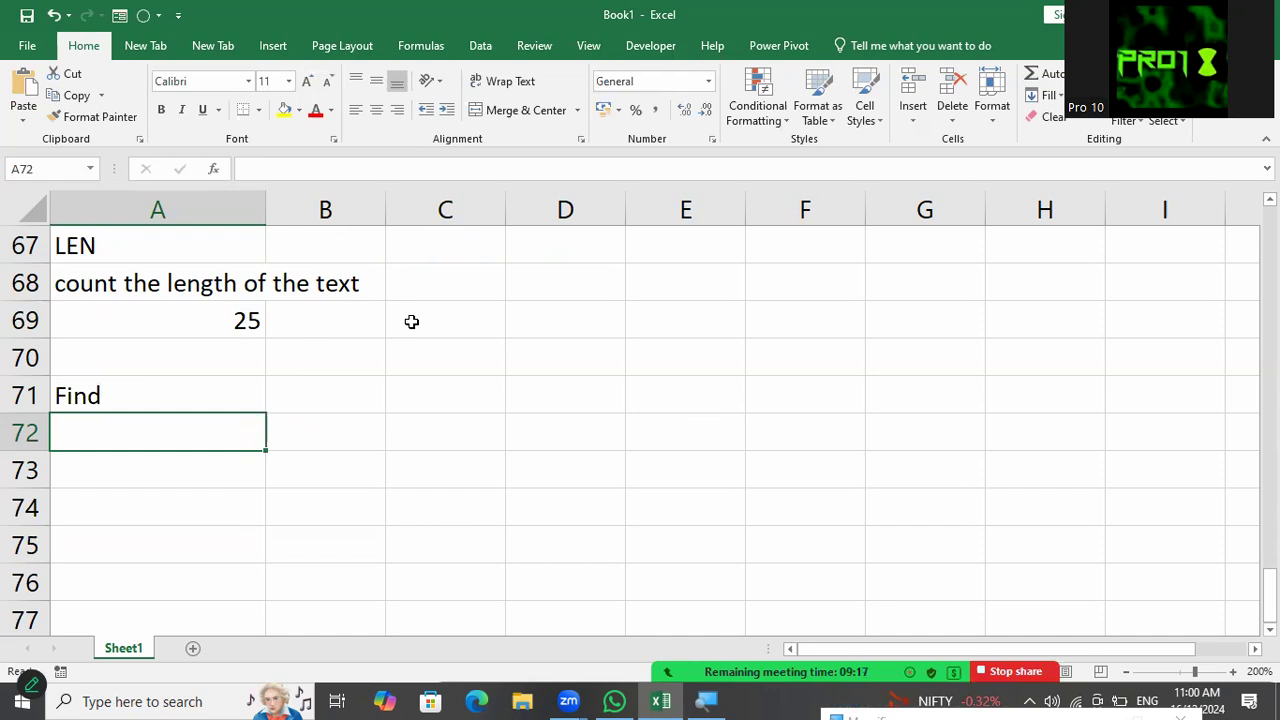
{"action": "type", "text": "=fin"}
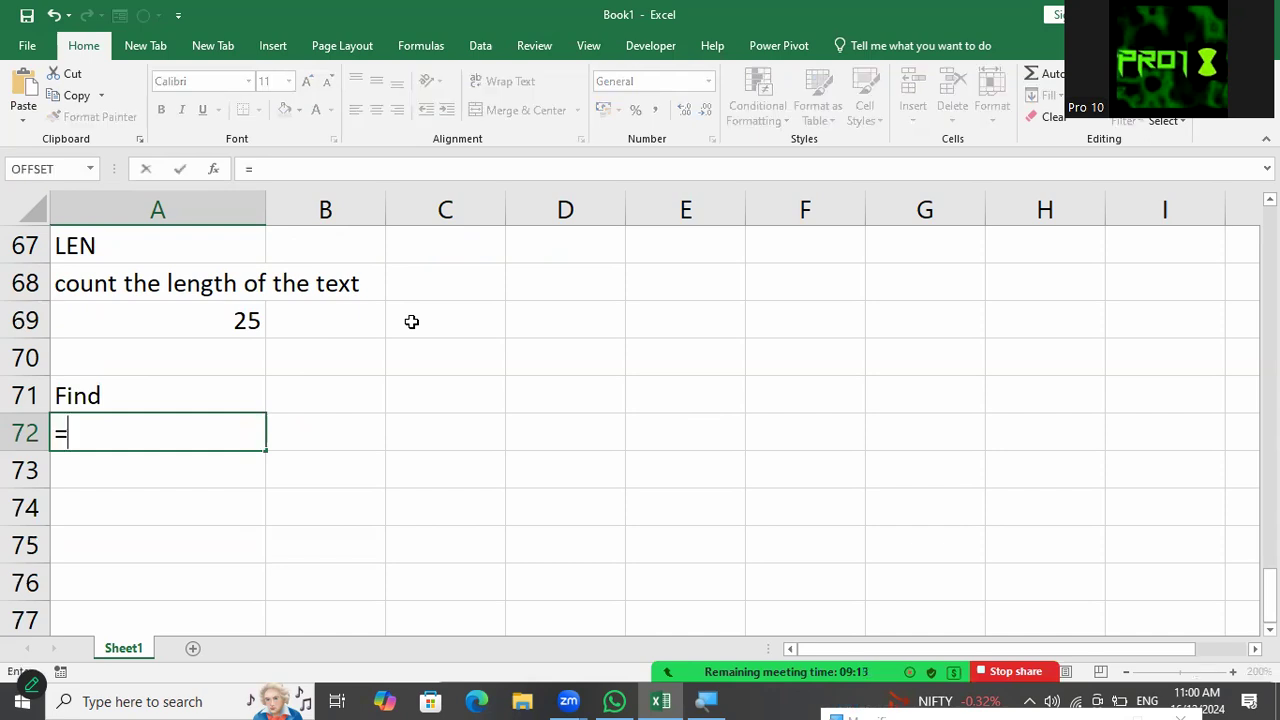
{"action": "type", "text": "d"}
{"action": "key", "text": "Tab"}
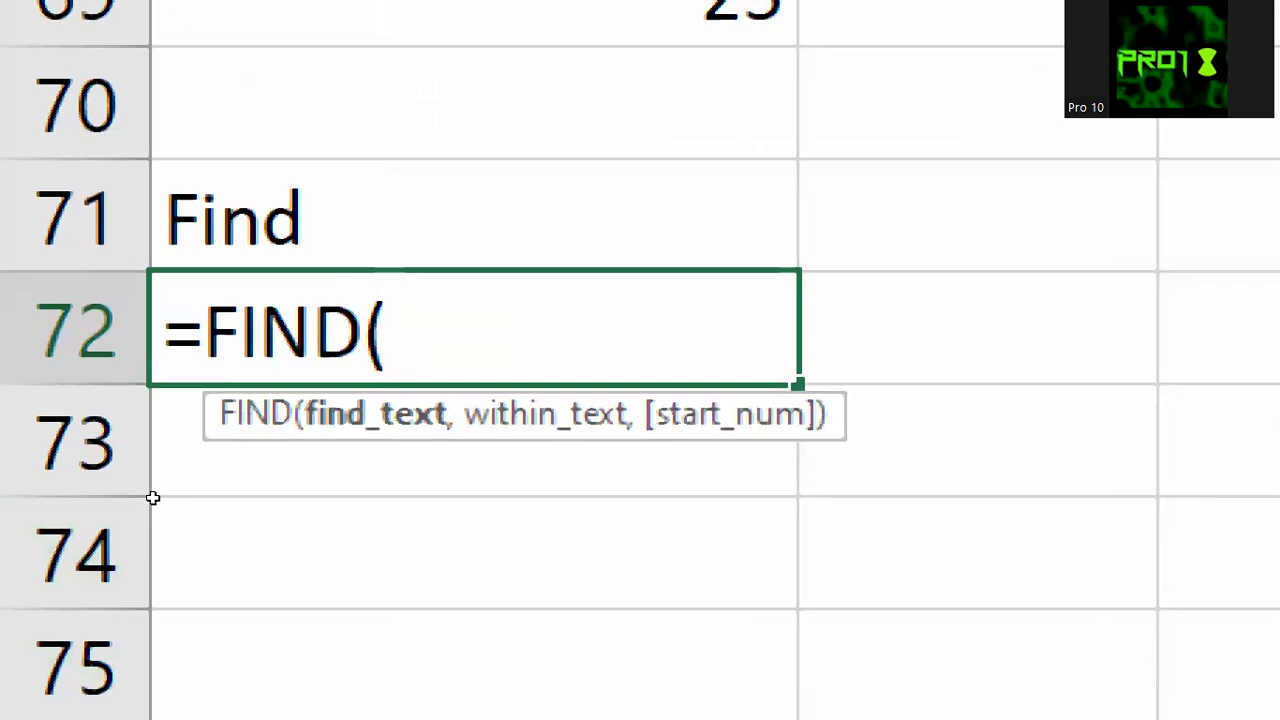
{"action": "type", "text": "\""}
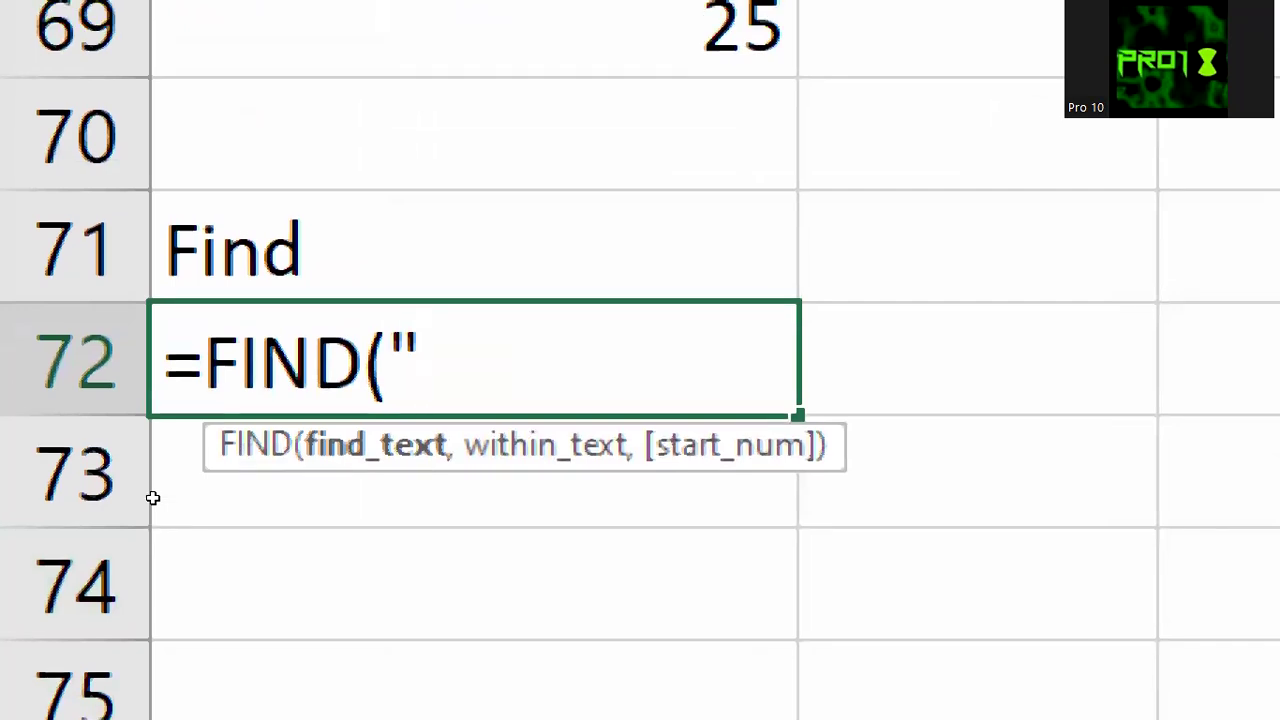
{"action": "type", "text": "n/;"}
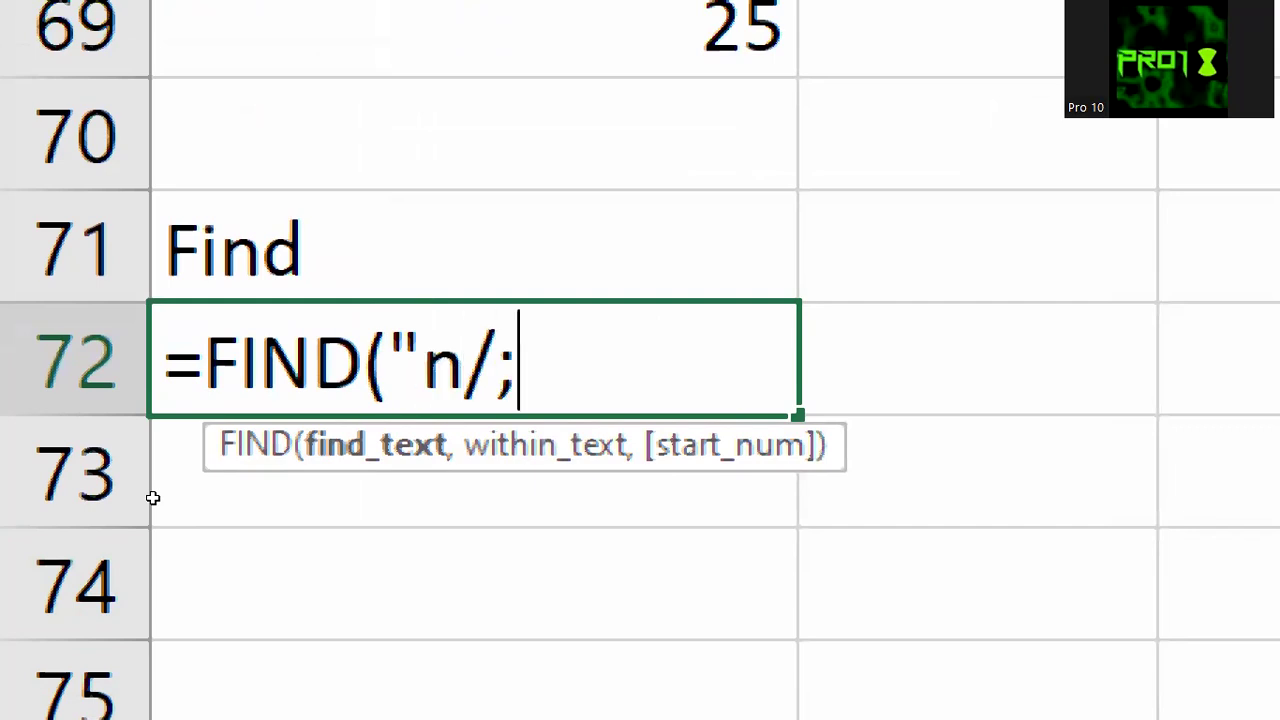
{"action": "key", "text": "BackSpace"}
{"action": "key", "text": "BackSpace"}
{"action": "type", "text": "\""}
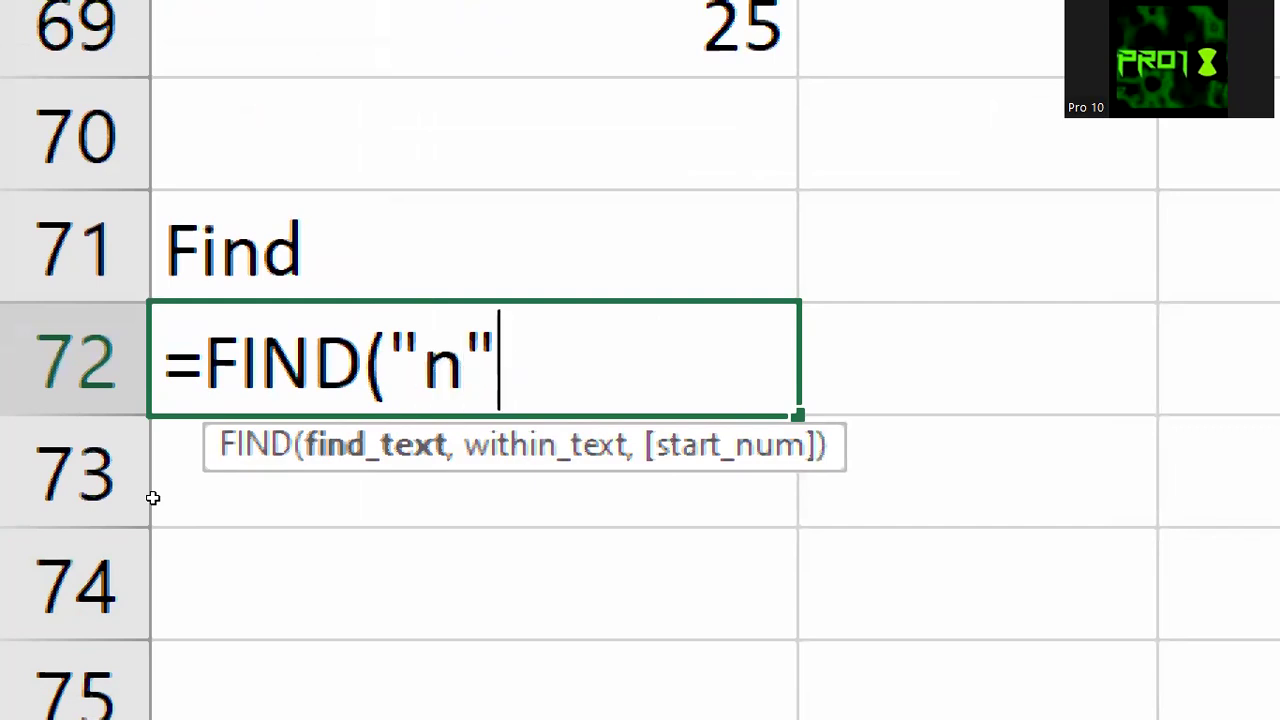
{"action": "type", "text": ","}
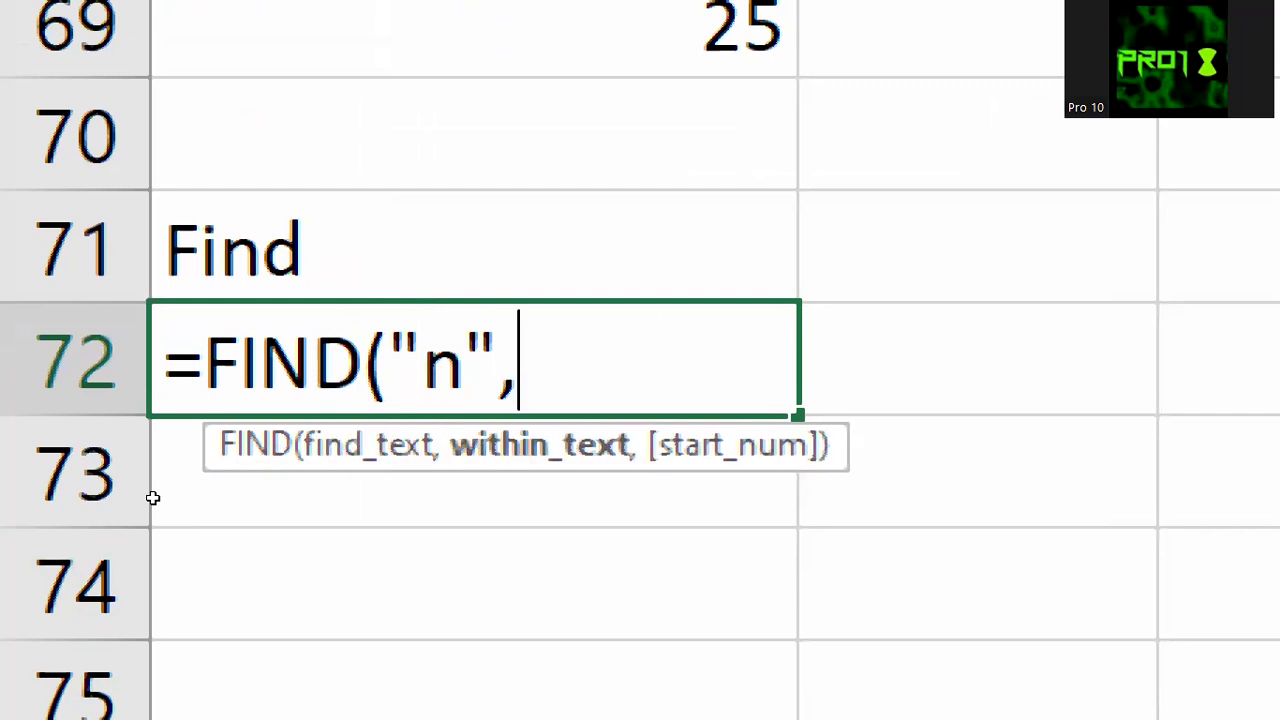
{"action": "scroll", "coordinate": [126, 271], "scroll_direction": "up", "scroll_amount": 1}
{"action": "key", "text": "Up"}
{"action": "key", "text": "Up"}
{"action": "key", "text": "Up"}
{"action": "key", "text": "Up"}
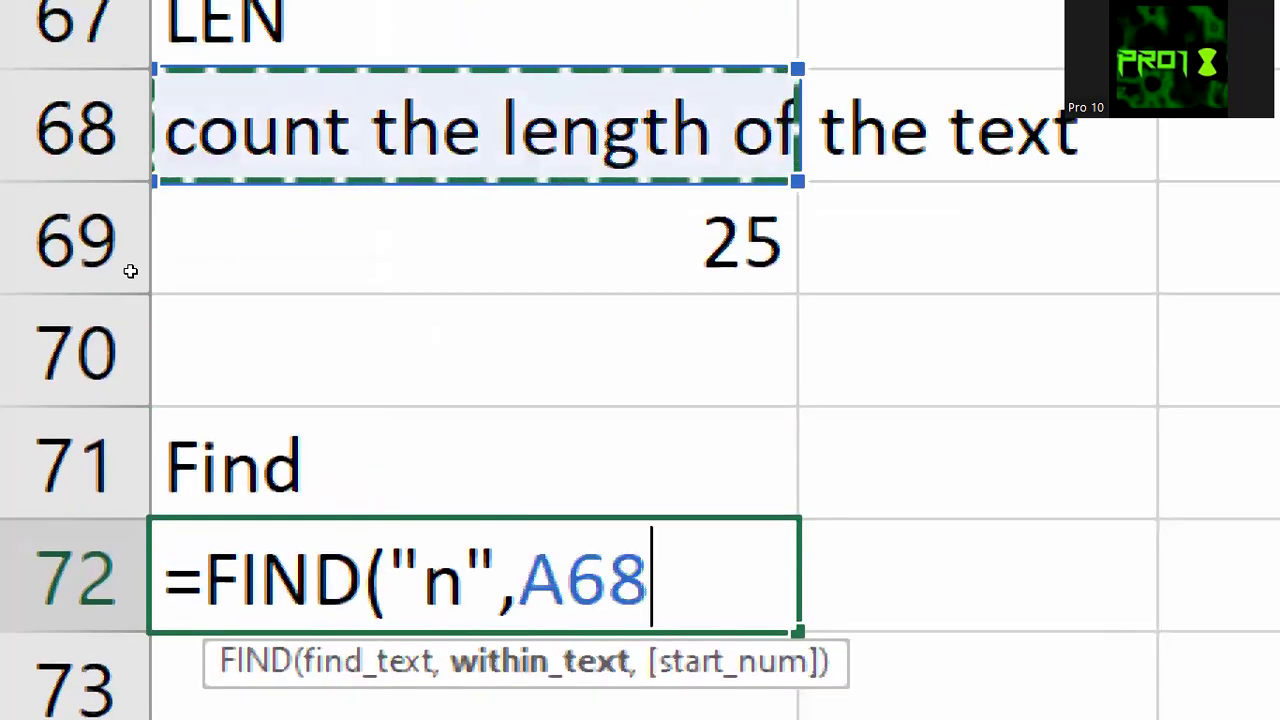
{"action": "type", "text": ","}
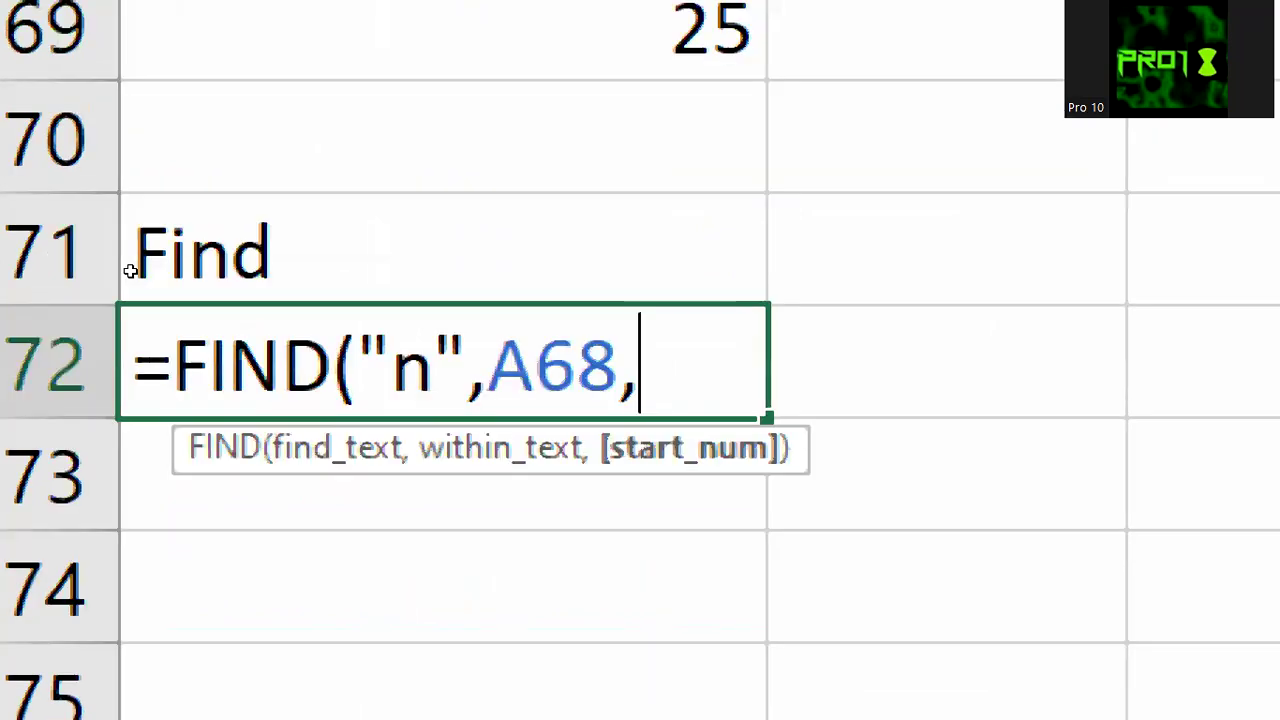
{"action": "type", "text": "1"}
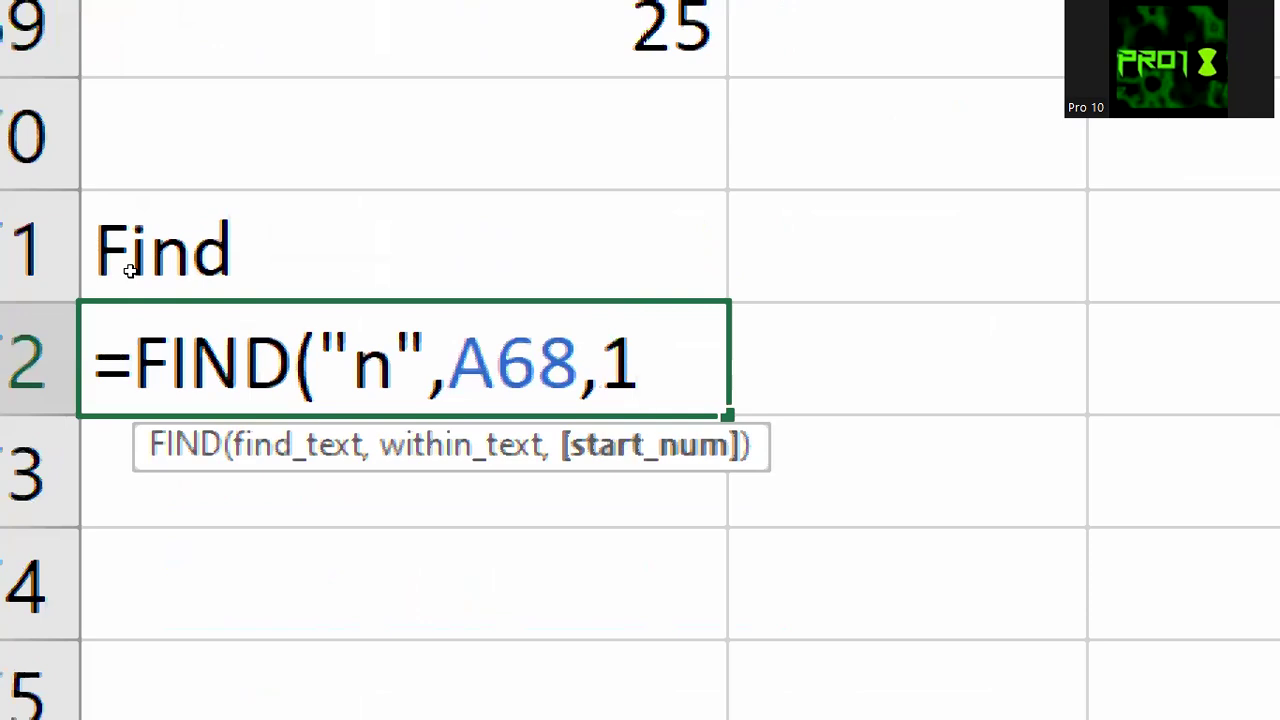
{"action": "type", "text": ")"}
{"action": "key", "text": "Return"}
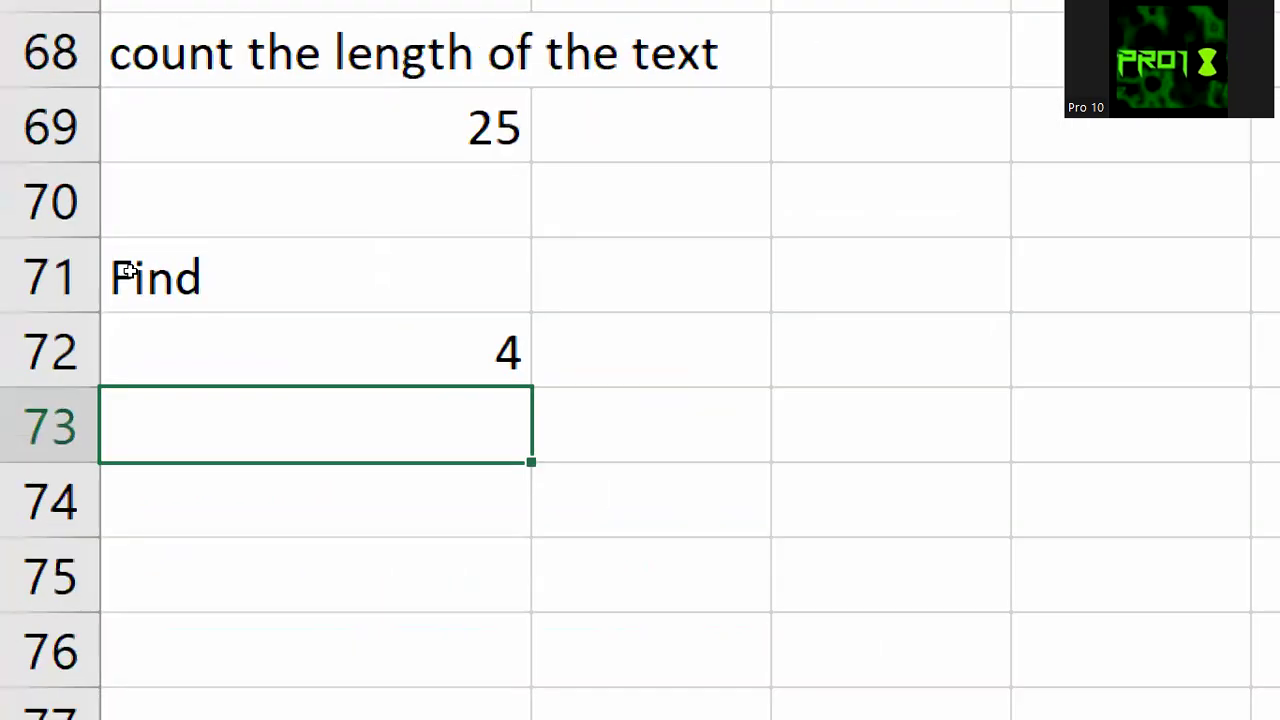
Step: Set the start number of the FIND formula in cell A72 to 6
{"action": "double_click", "coordinate": [200, 430]}
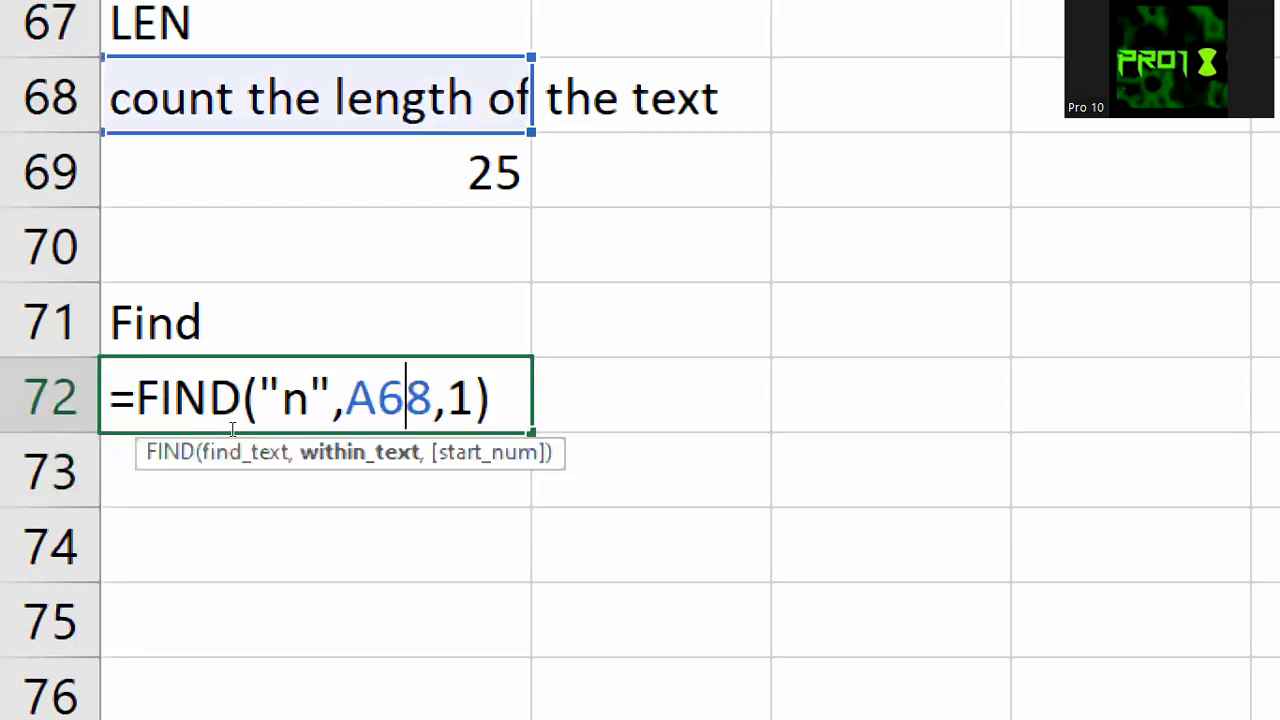
{"action": "key", "text": "Right"}
{"action": "key", "text": "Right"}
{"action": "key", "text": "Right"}
{"action": "key", "text": "BackSpace"}
{"action": "type", "text": "6"}
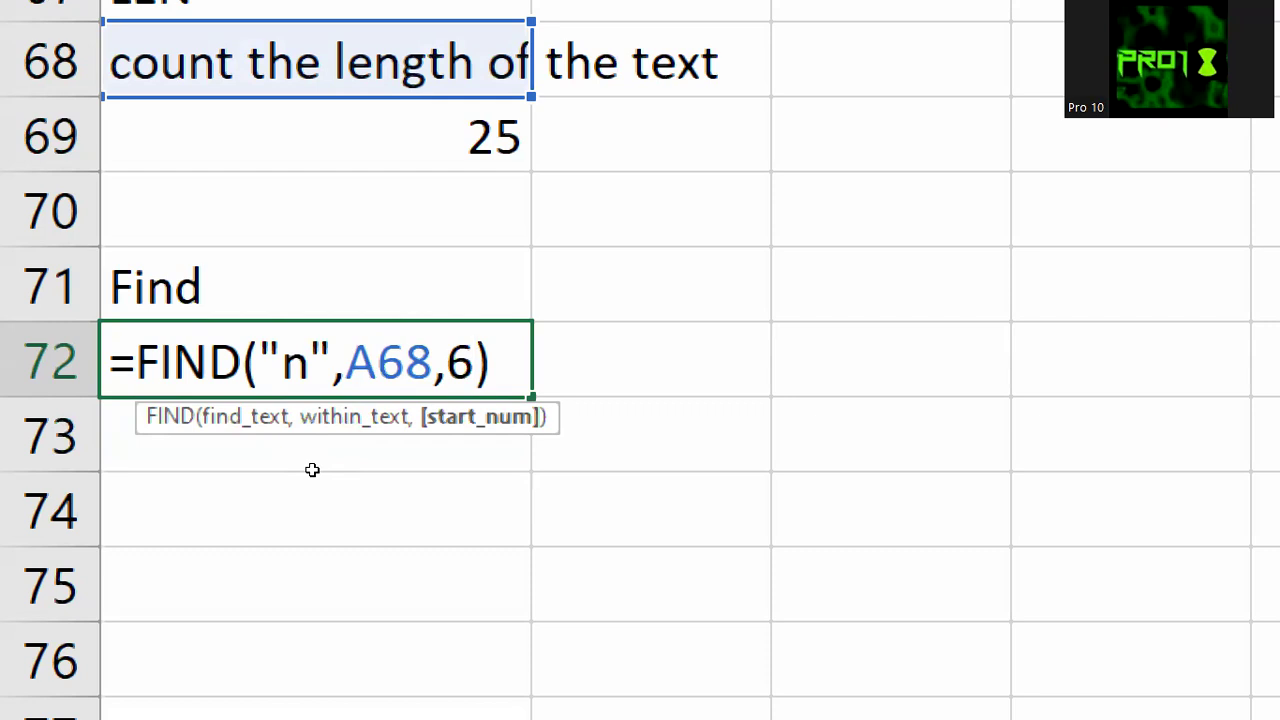
{"action": "key", "text": "Return"}
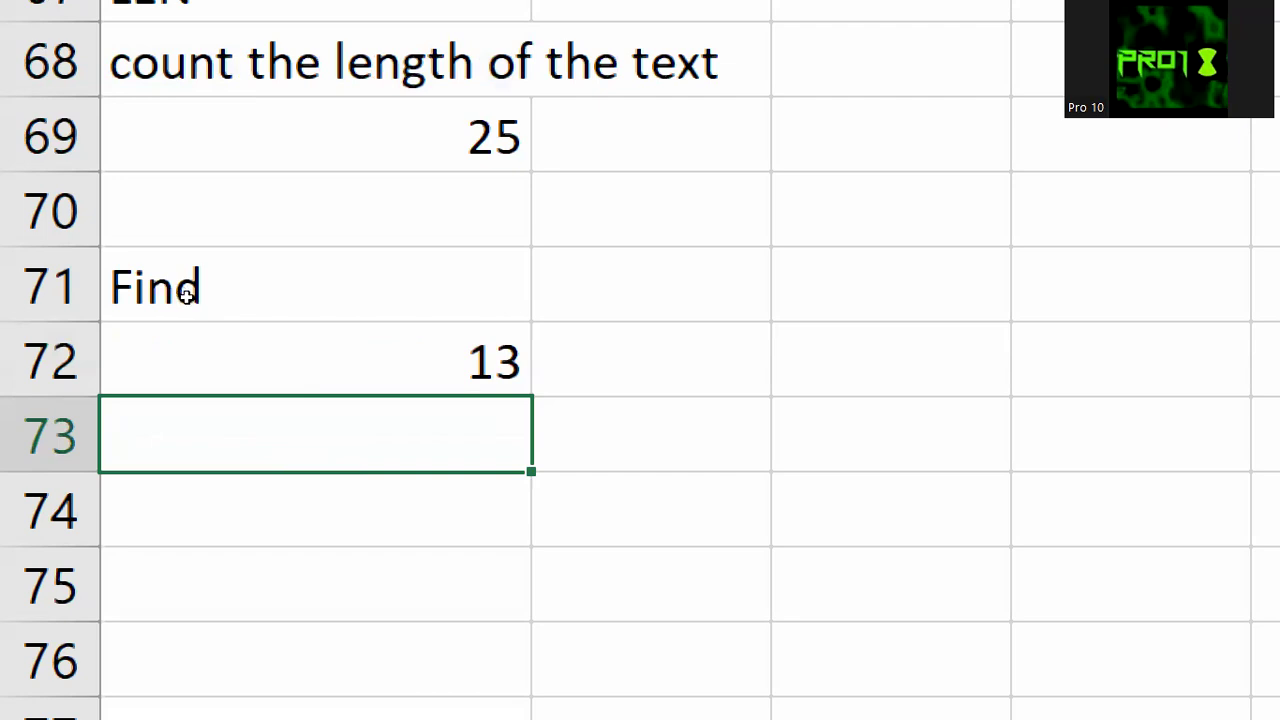
Step: Label cell A74 "Search", two rows below the FIND result
{"action": "key", "text": "Return"}
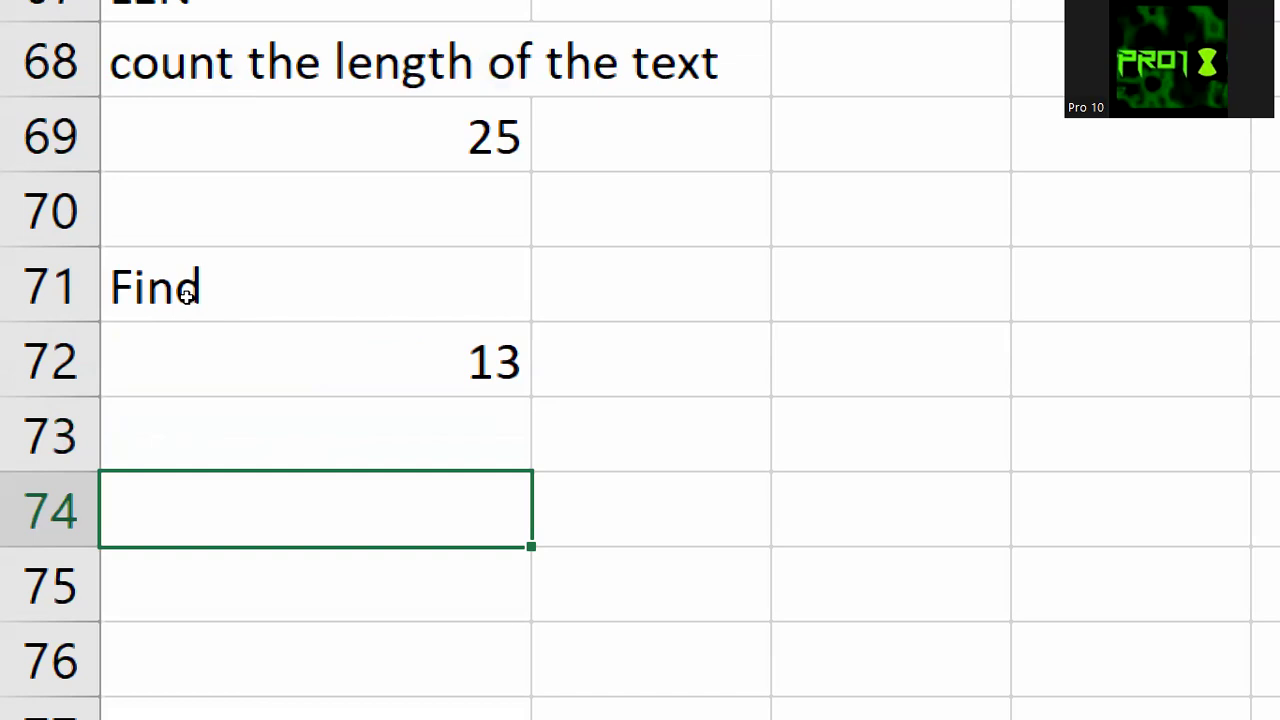
{"action": "type", "text": "="}
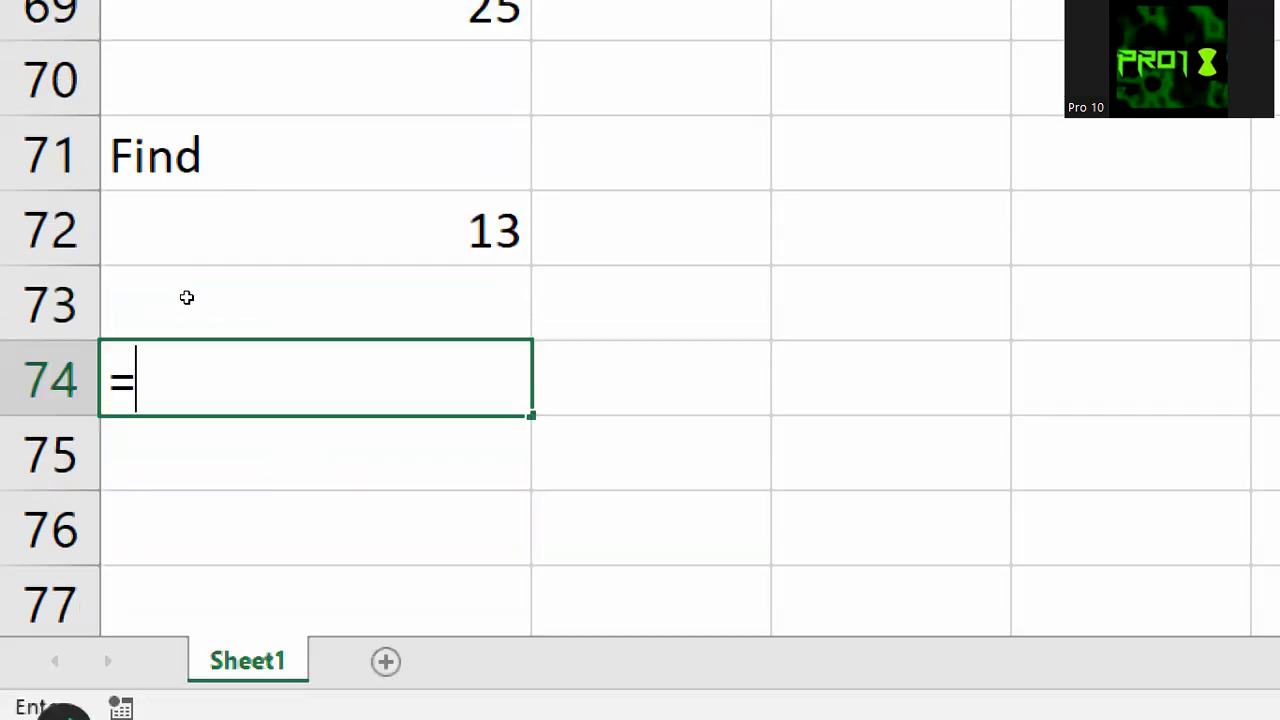
{"action": "key", "text": "BackSpace"}
{"action": "type", "text": "Search"}
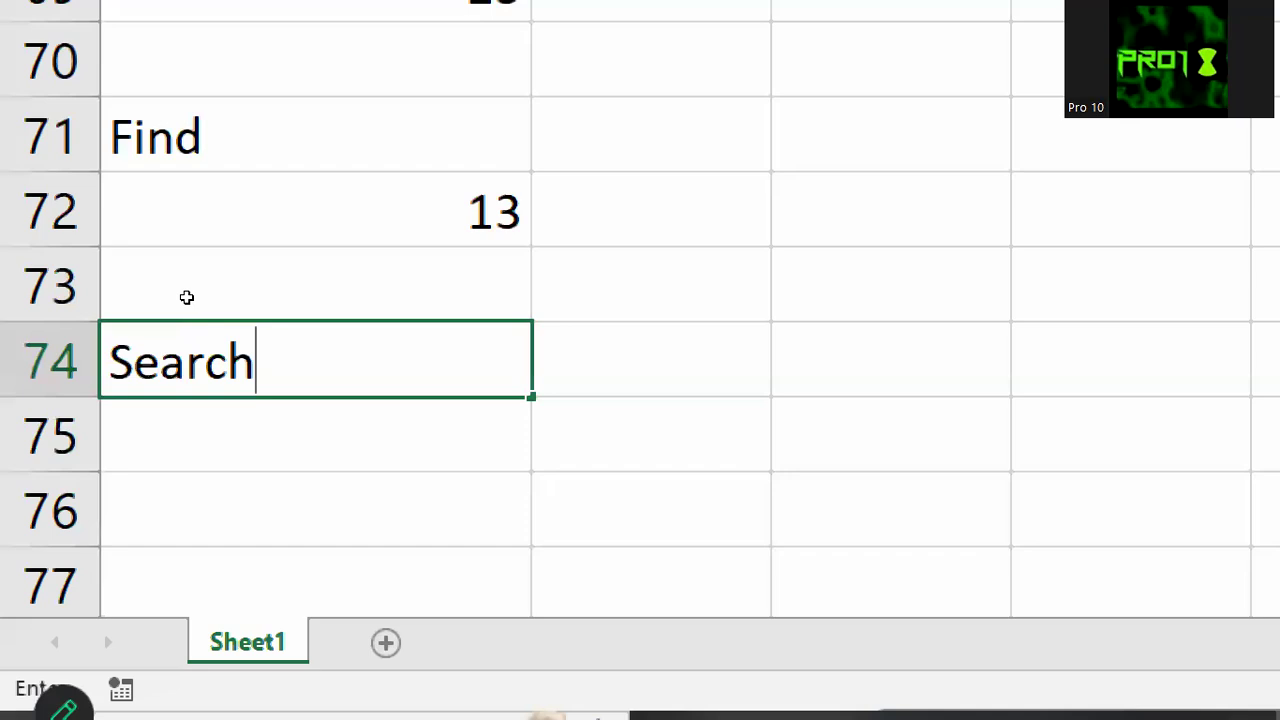
{"action": "key", "text": "Return"}
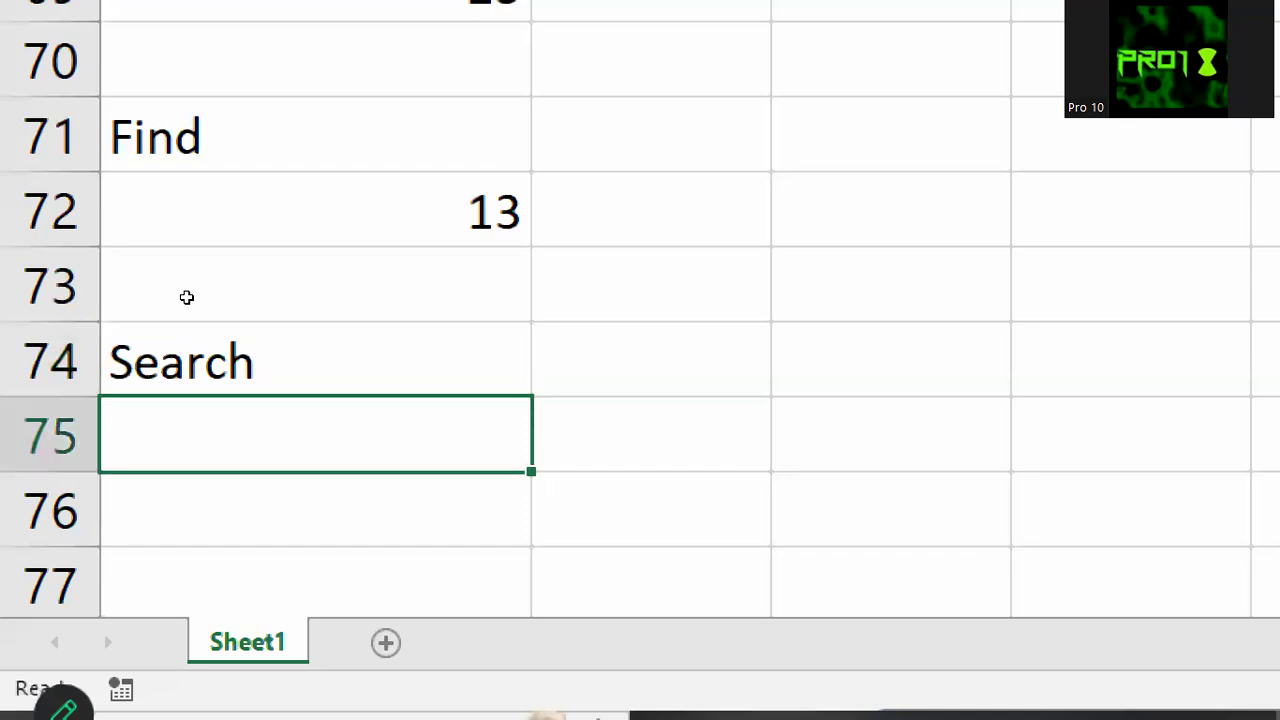
Step: Search the A68 text for uppercase "N" from character 1 with =SEARCH("N",A68,1) in cell A75
{"action": "type", "text": "=searc"}
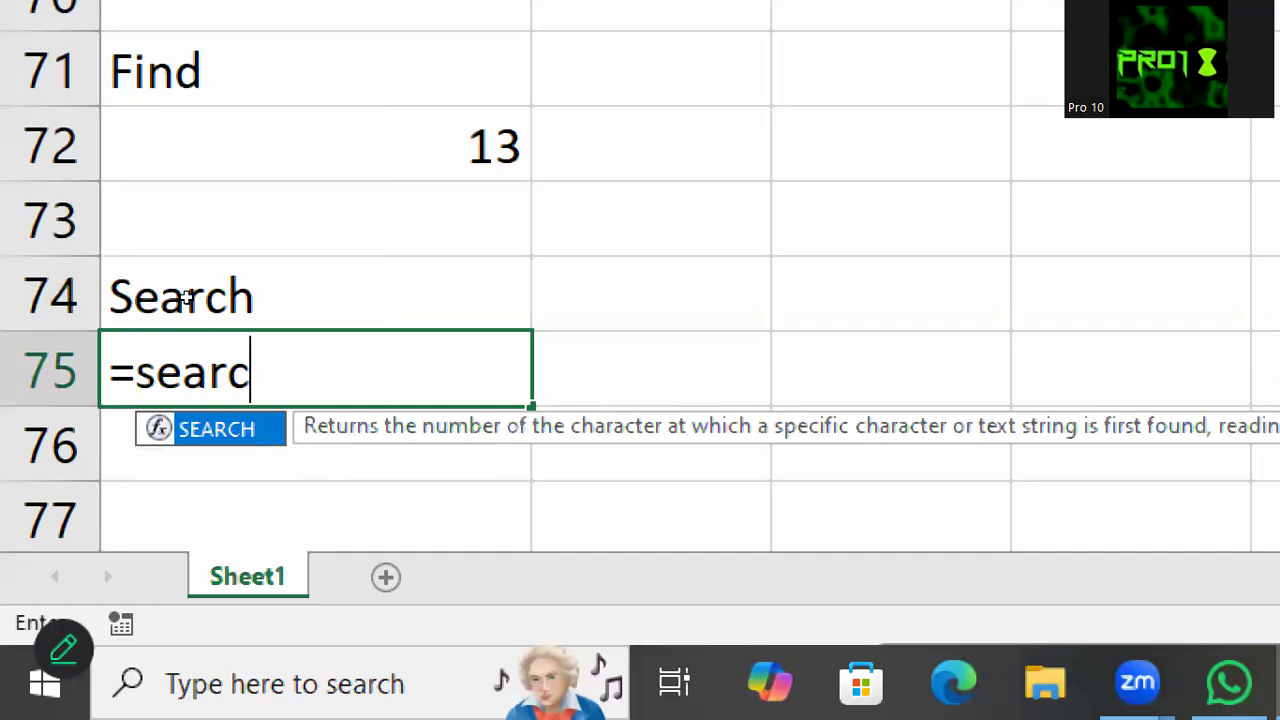
{"action": "key", "text": "Tab"}
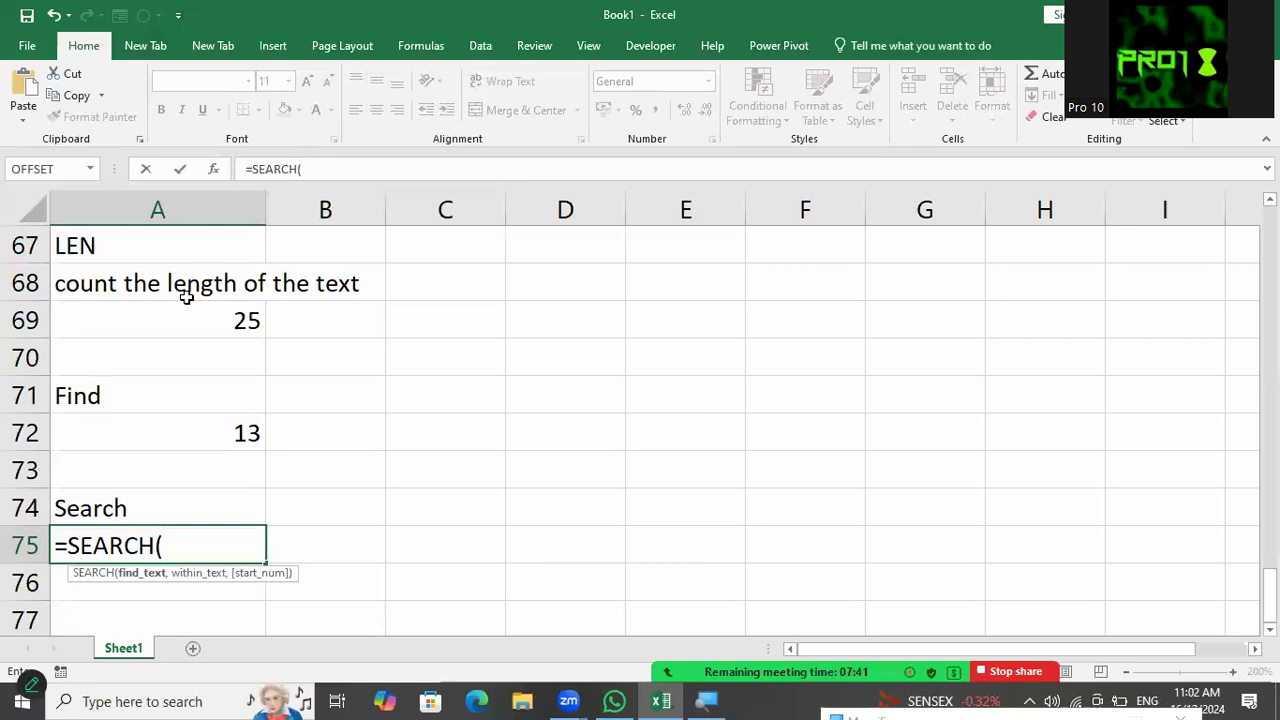
{"action": "key", "text": "Return"}
{"action": "key", "text": "super"}
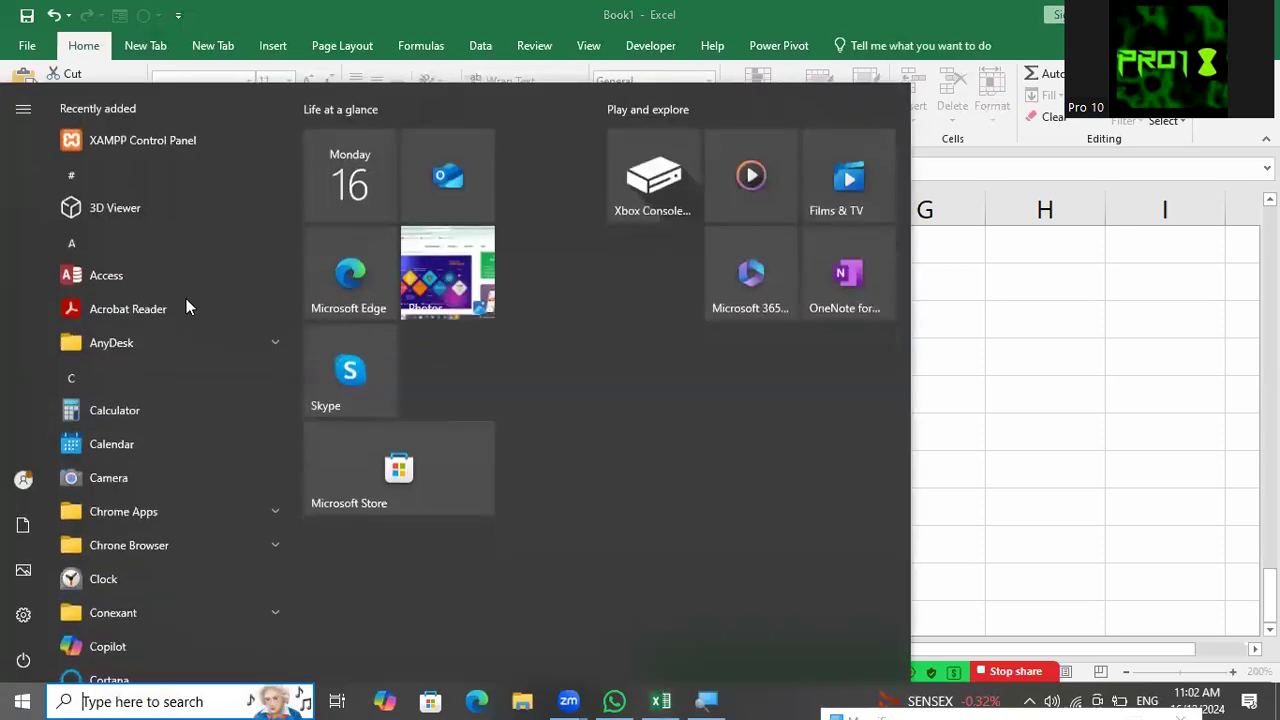
{"action": "key", "text": "Escape"}
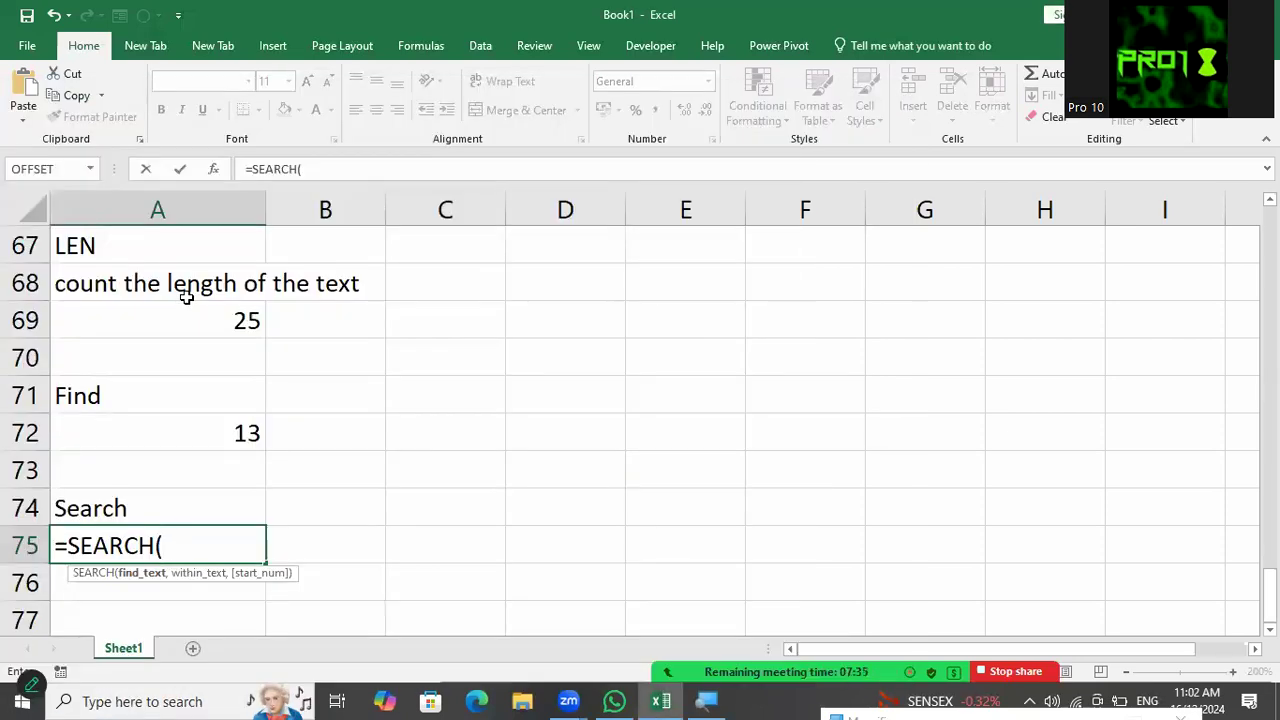
{"action": "type", "text": "\""}
{"action": "type", "text": "N"}
{"action": "type", "text": ":"}
{"action": "key", "text": "BackSpace"}
{"action": "type", "text": "\","}
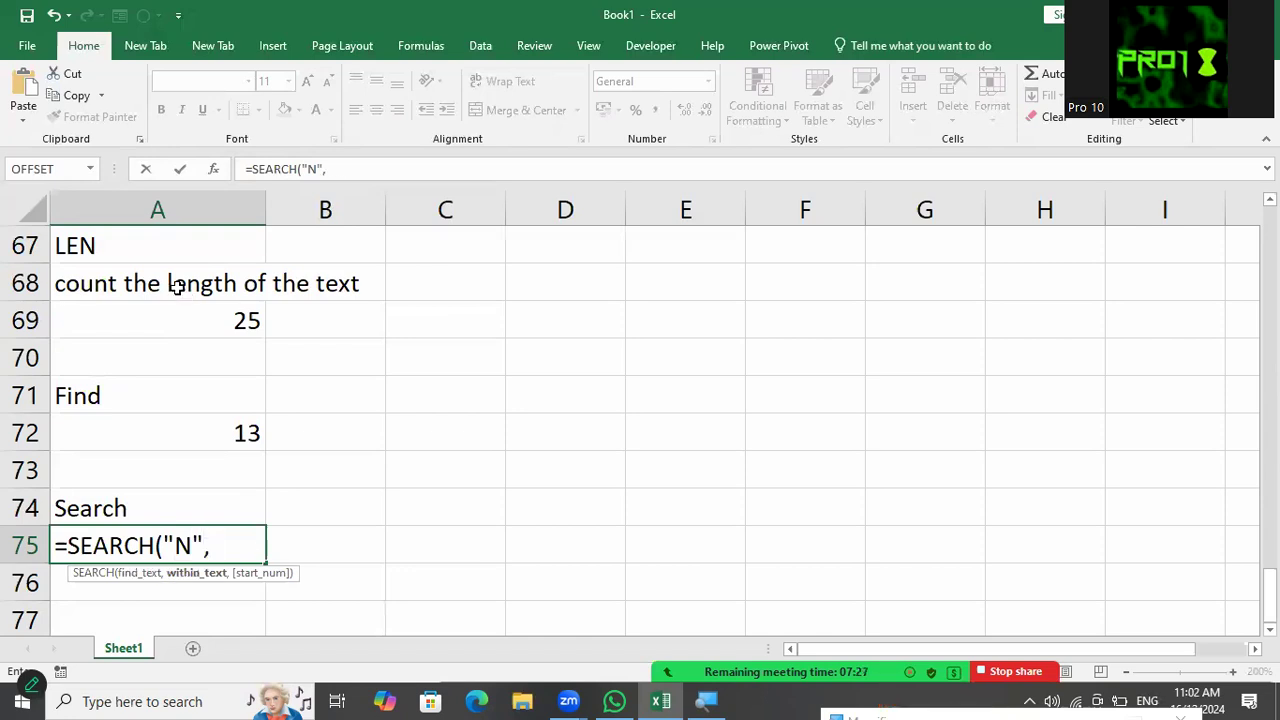
{"action": "left_click", "coordinate": [177, 286]}
{"action": "type", "text": ","}
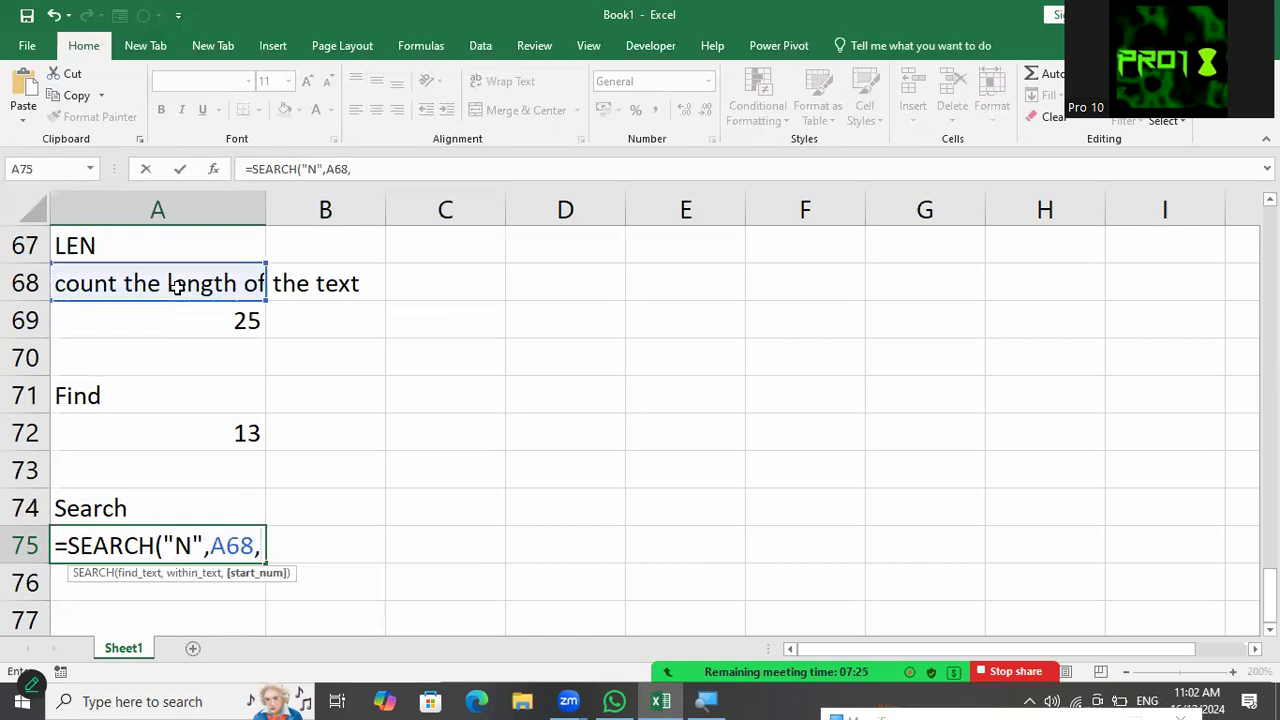
{"action": "type", "text": "1)"}
{"action": "key", "text": "Return"}
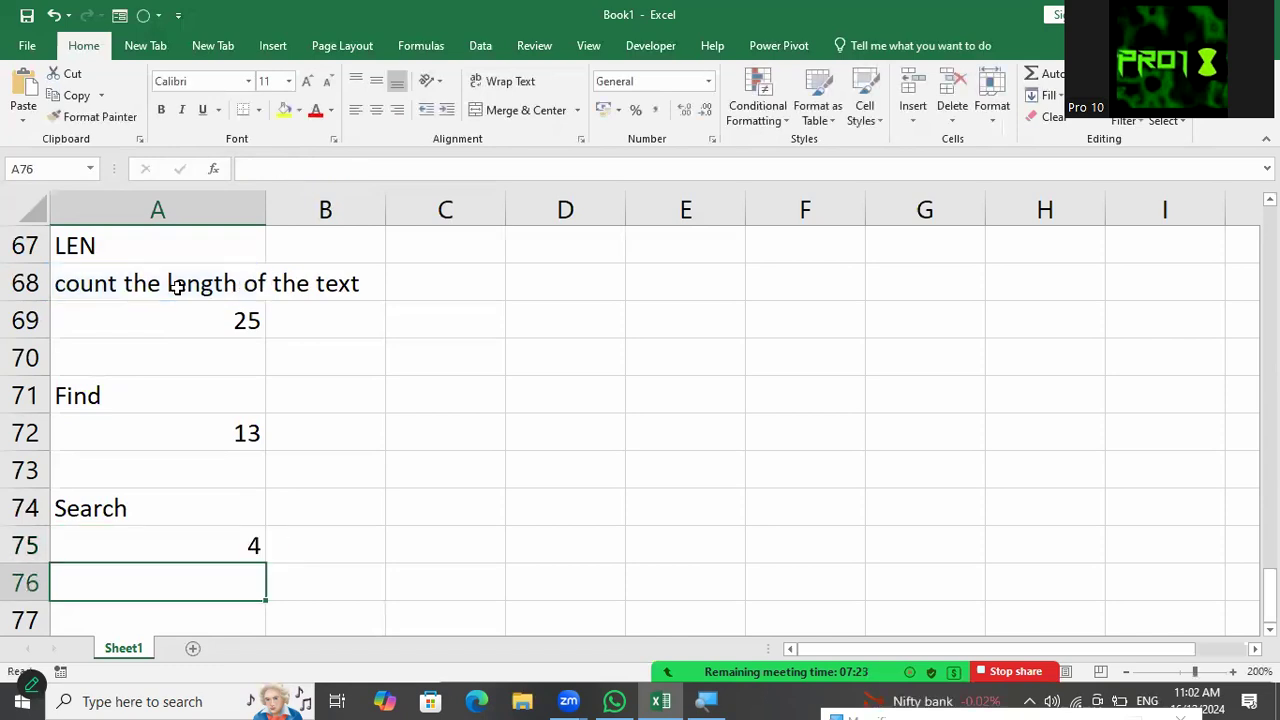
Step: Replace the search text of the FIND formula in A72 with uppercase "N" to test its case sensitivity
{"action": "double_click", "coordinate": [222, 428]}
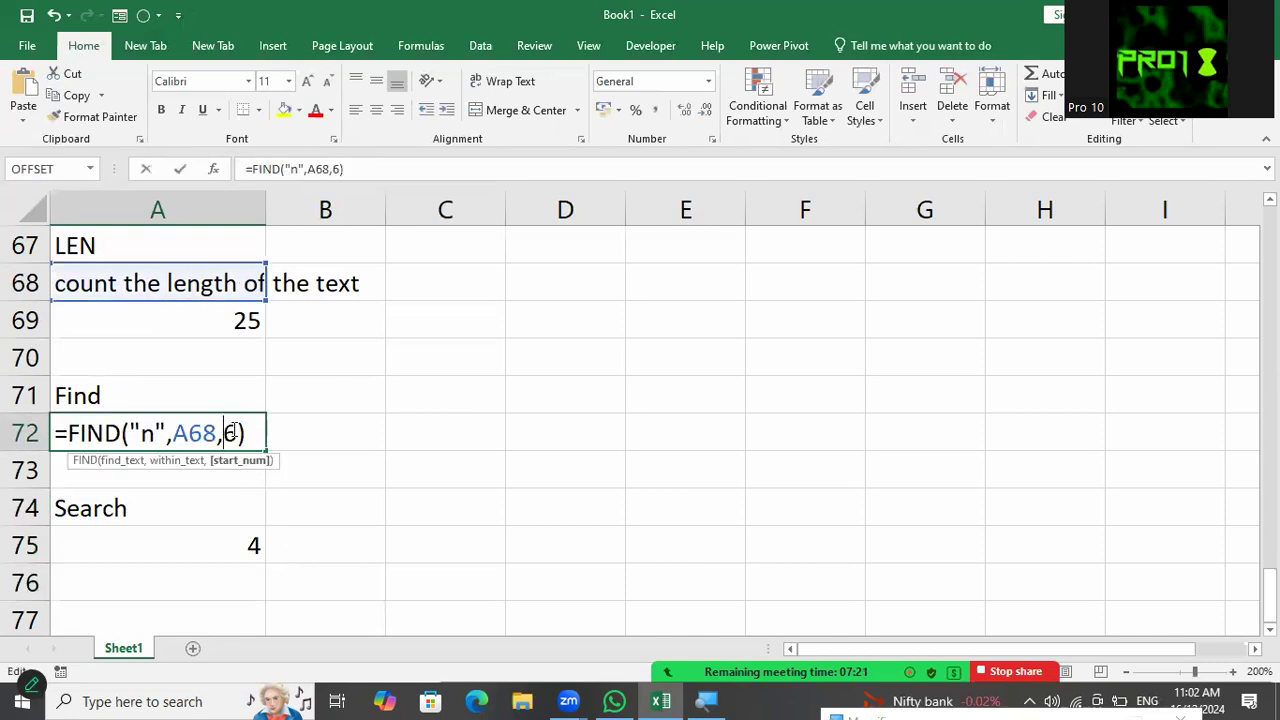
{"action": "key", "text": "Left"}
{"action": "key", "text": "Left"}
{"action": "key", "text": "Left"}
{"action": "key", "text": "Left"}
{"action": "key", "text": "Left"}
{"action": "key", "text": "Left"}
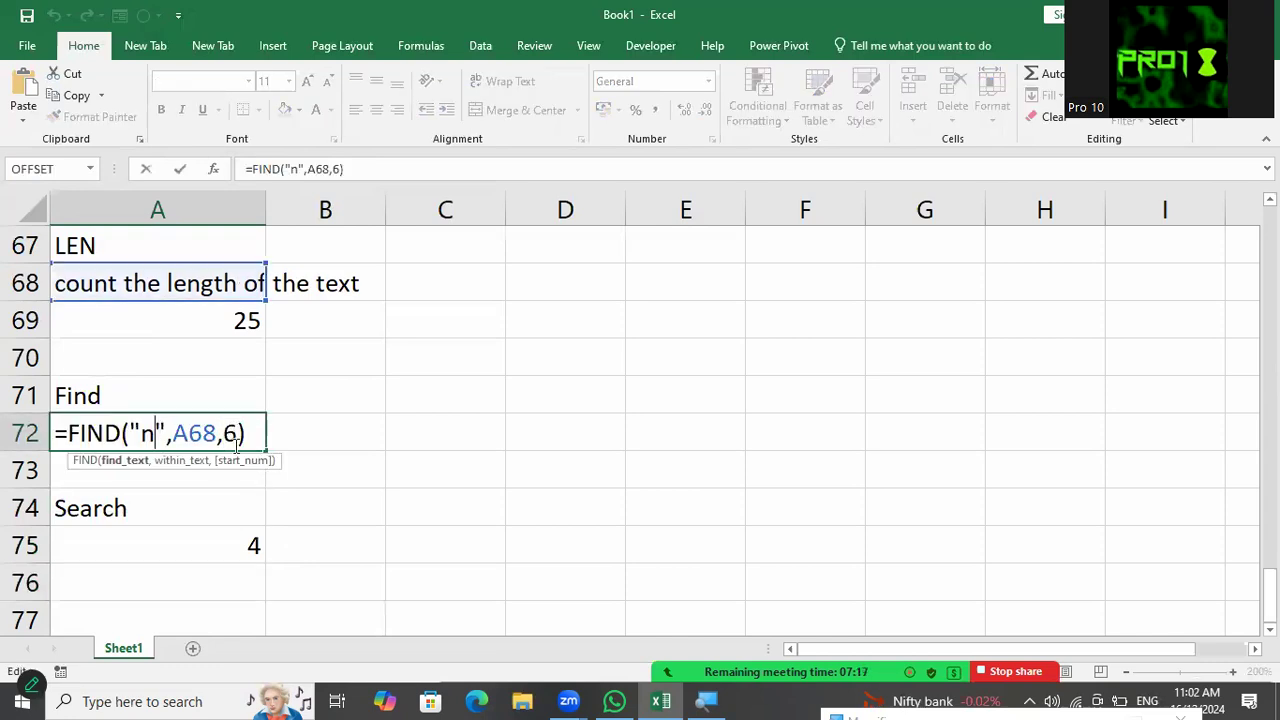
{"action": "key", "text": "BackSpace"}
{"action": "type", "text": "N"}
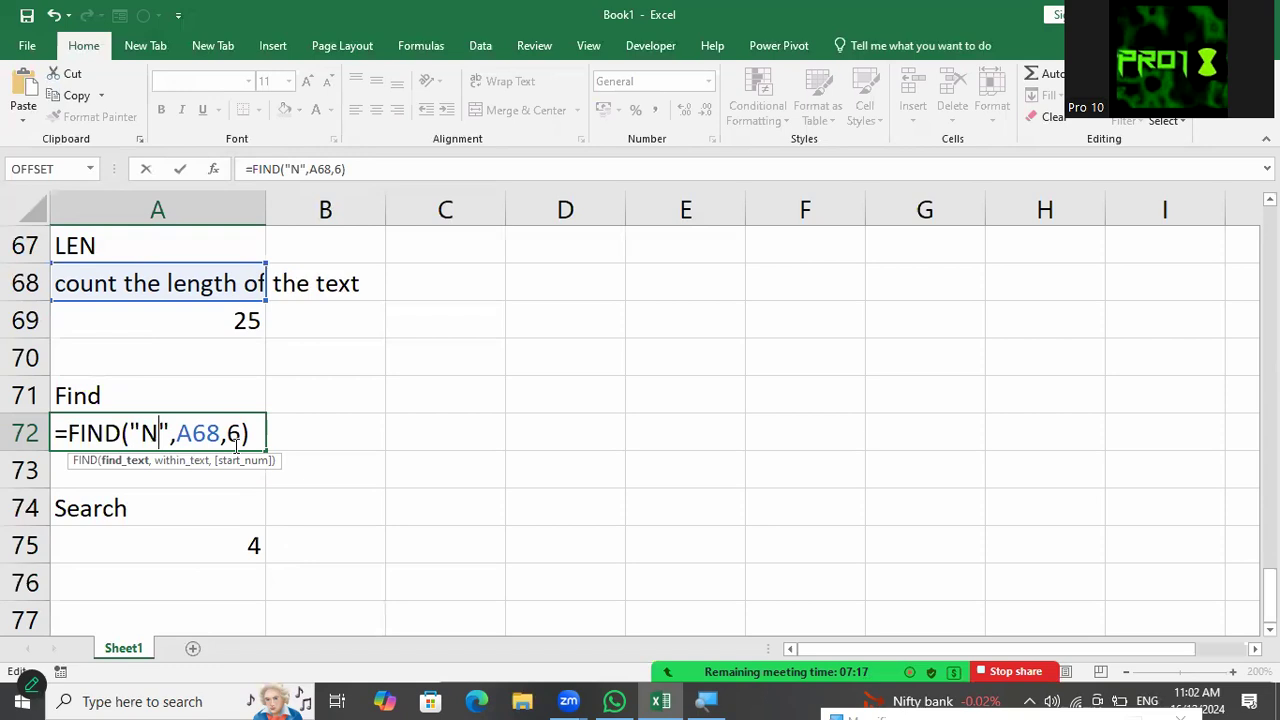
{"action": "key", "text": "Return"}
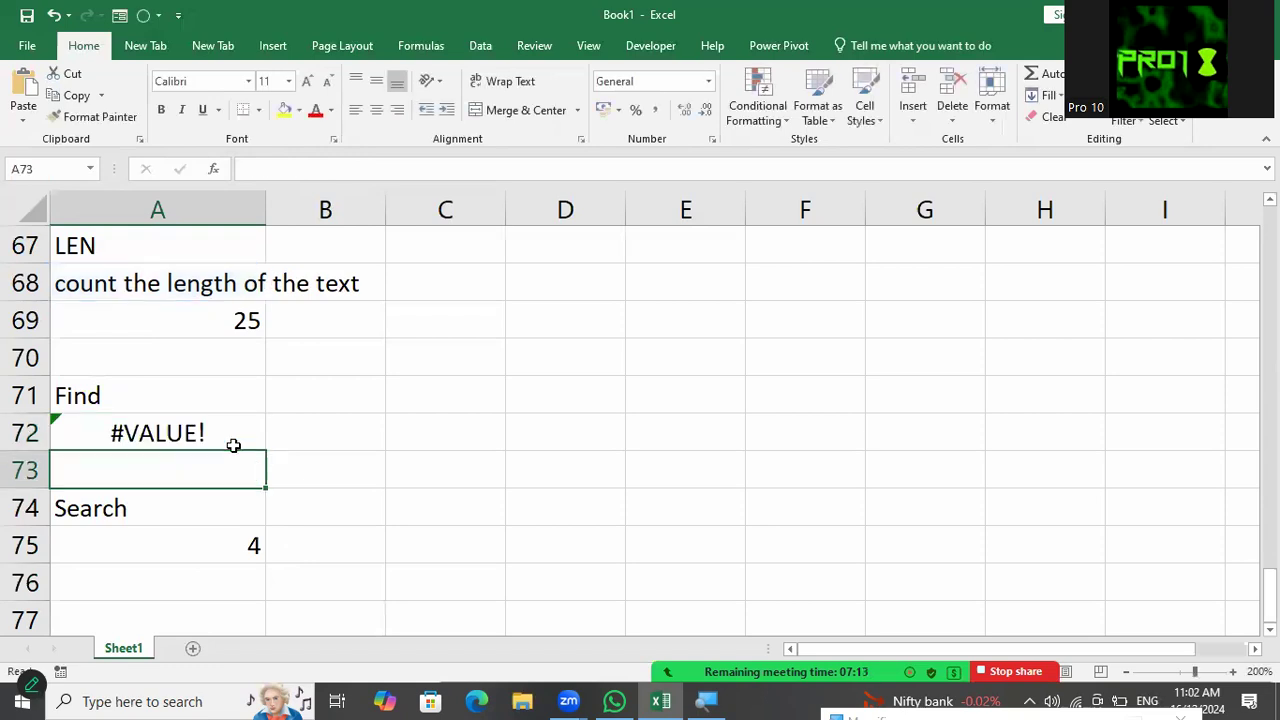
Step: Restore lowercase "n" as the search text of the FIND formula in cell A72
{"action": "left_click", "coordinate": [230, 440]}
{"action": "double_click", "coordinate": [226, 434]}
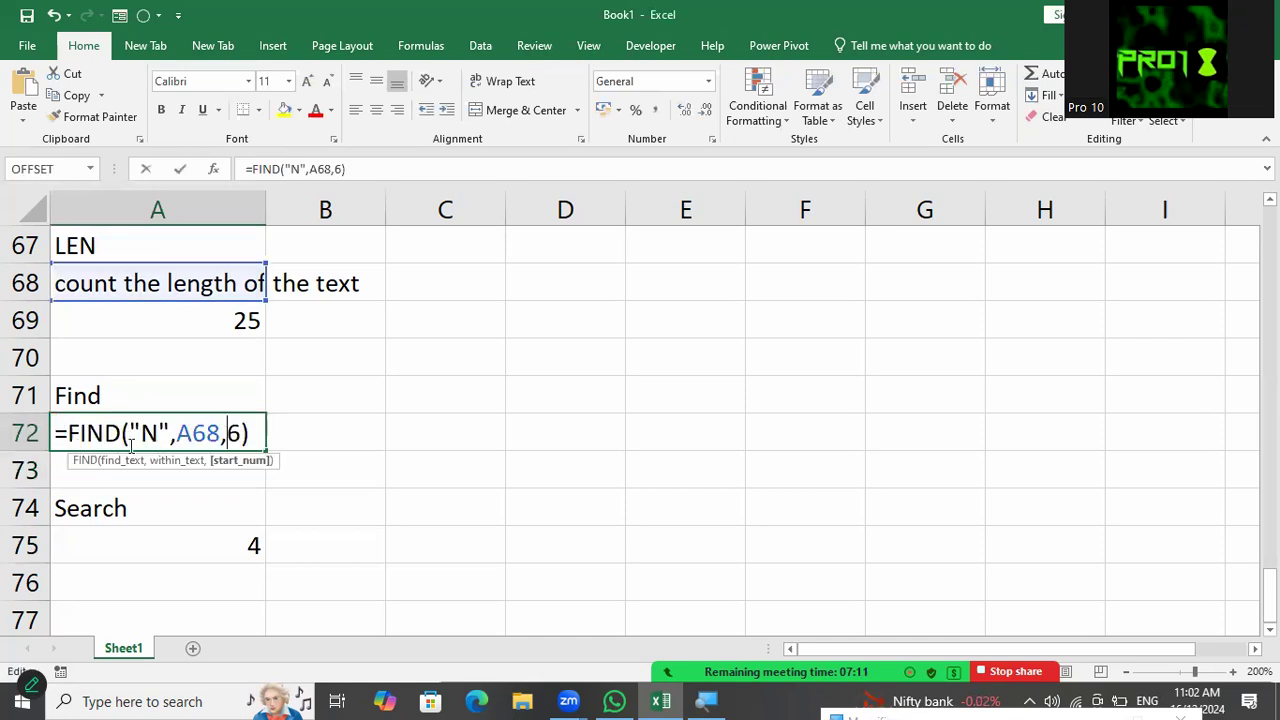
{"action": "left_click", "coordinate": [152, 440]}
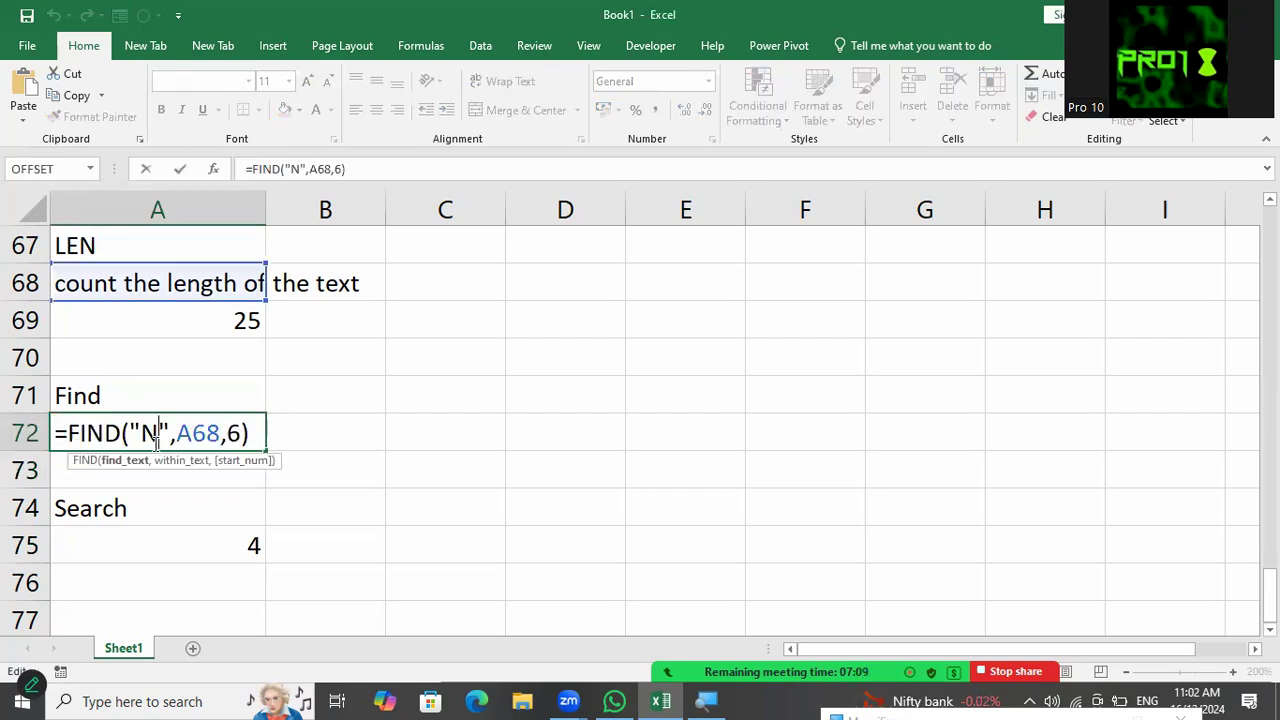
{"action": "key", "text": "Delete"}
{"action": "type", "text": "n"}
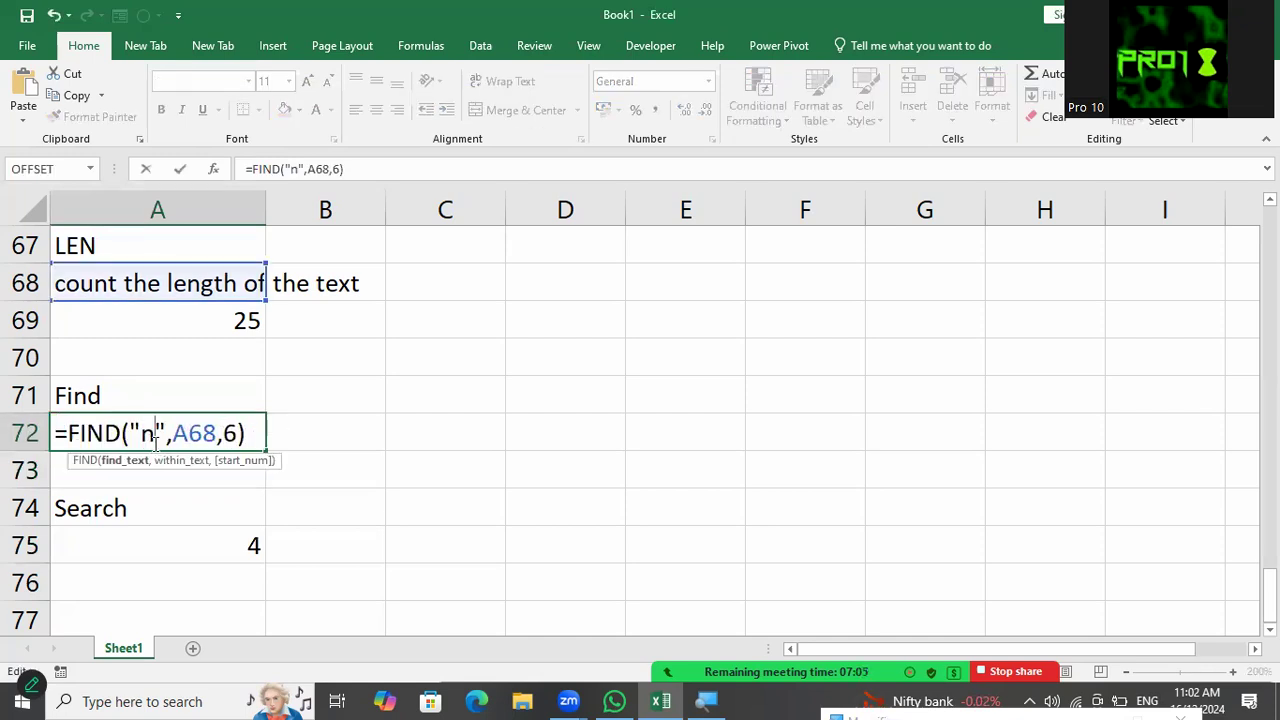
{"action": "key", "text": "Return"}
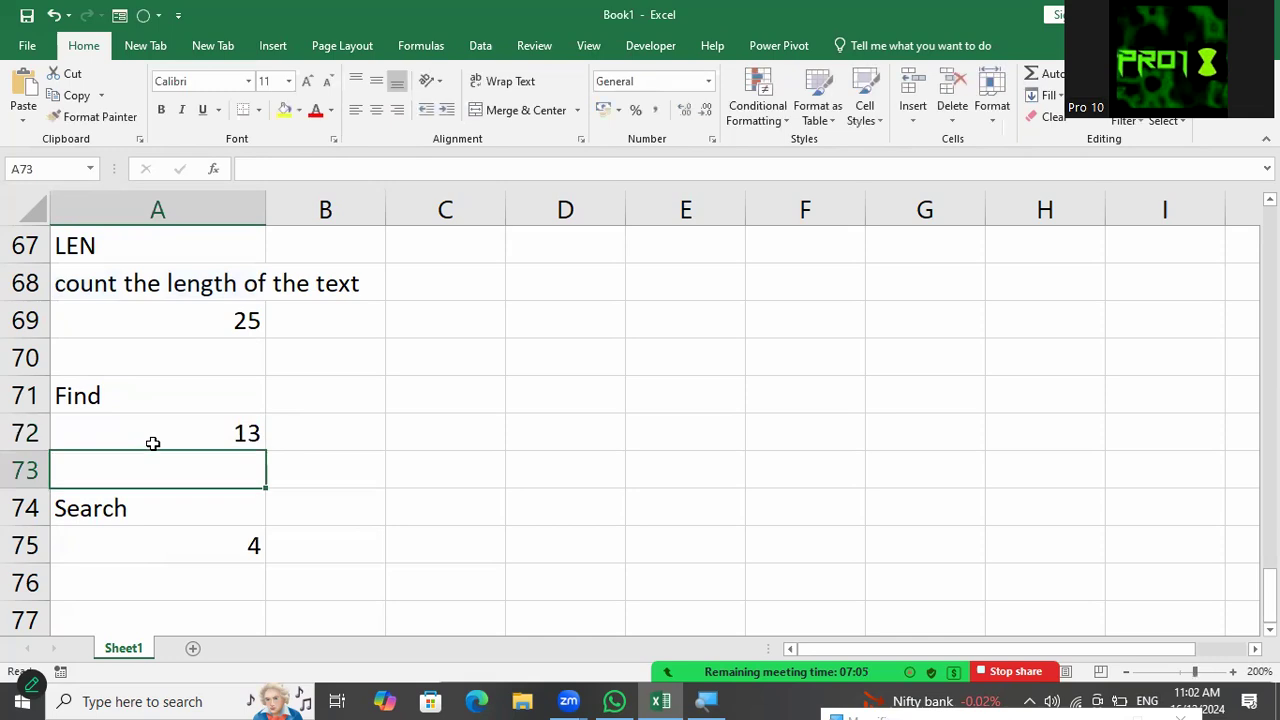
{"action": "key", "text": "Down"}
{"action": "key", "text": "Down"}
{"action": "key", "text": "Down"}
{"action": "key", "text": "Down"}
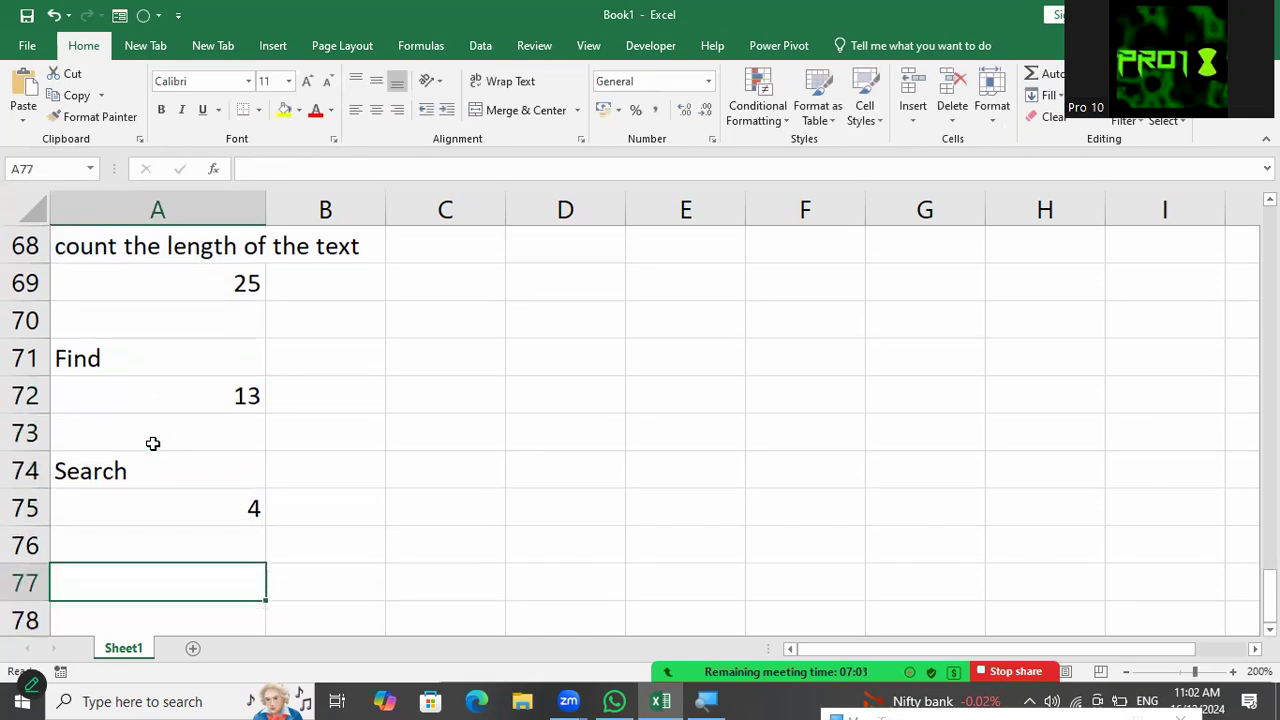
{"action": "key", "text": "Down"}
{"action": "key", "text": "Down"}
{"action": "key", "text": "Down"}
{"action": "key", "text": "Up"}
{"action": "key", "text": "Up"}
{"action": "key", "text": "Up"}
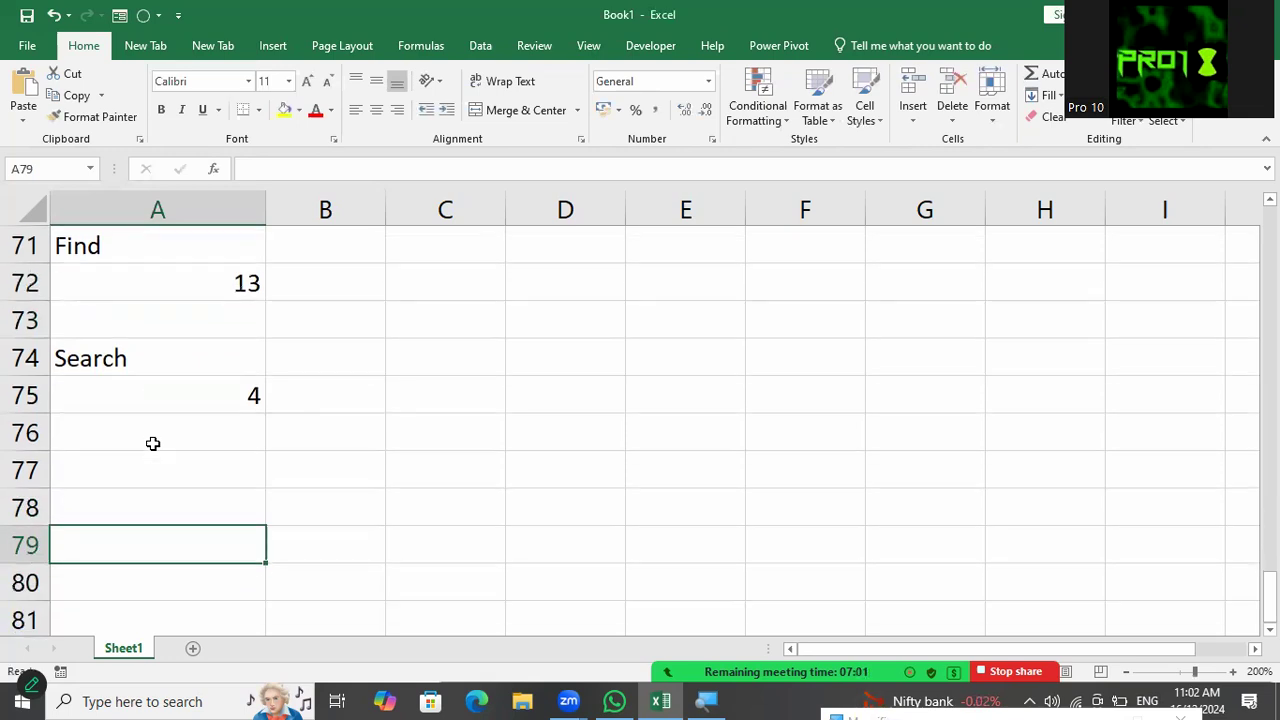
Step: Label cell A77 "Replace", two rows below the SEARCH result
{"action": "type", "text": "Replace"}
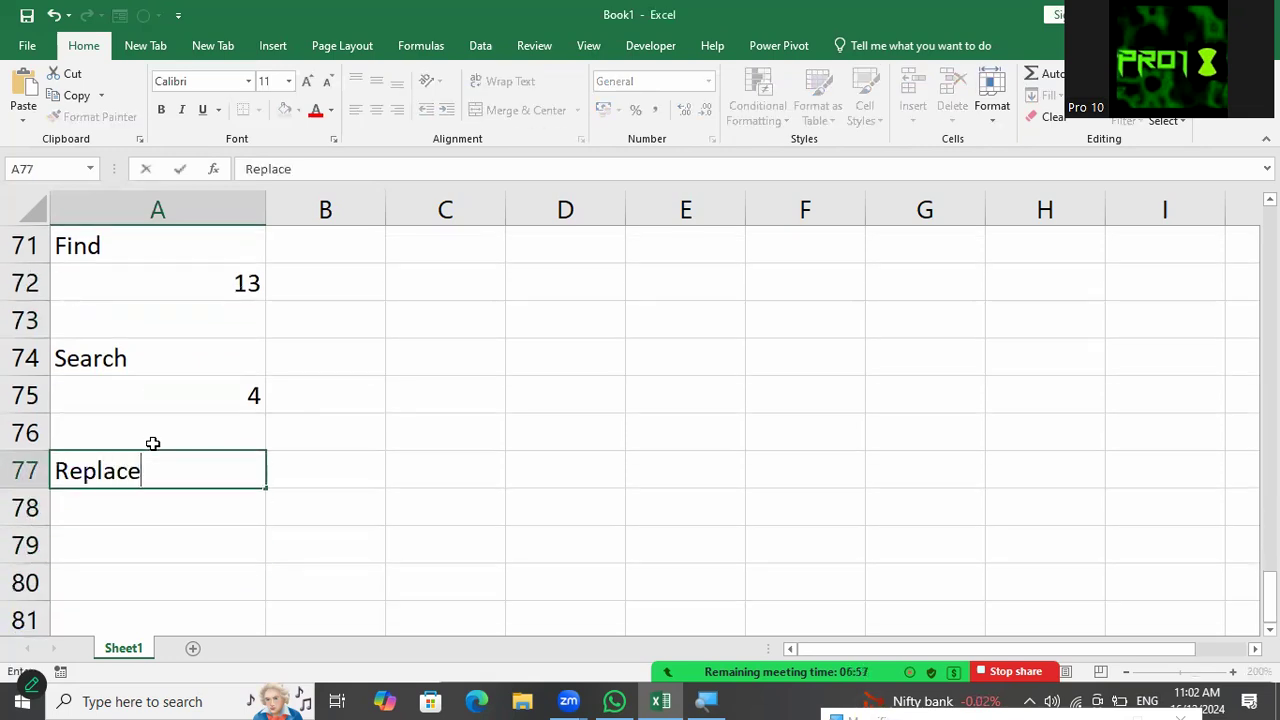
{"action": "key", "text": "Return"}
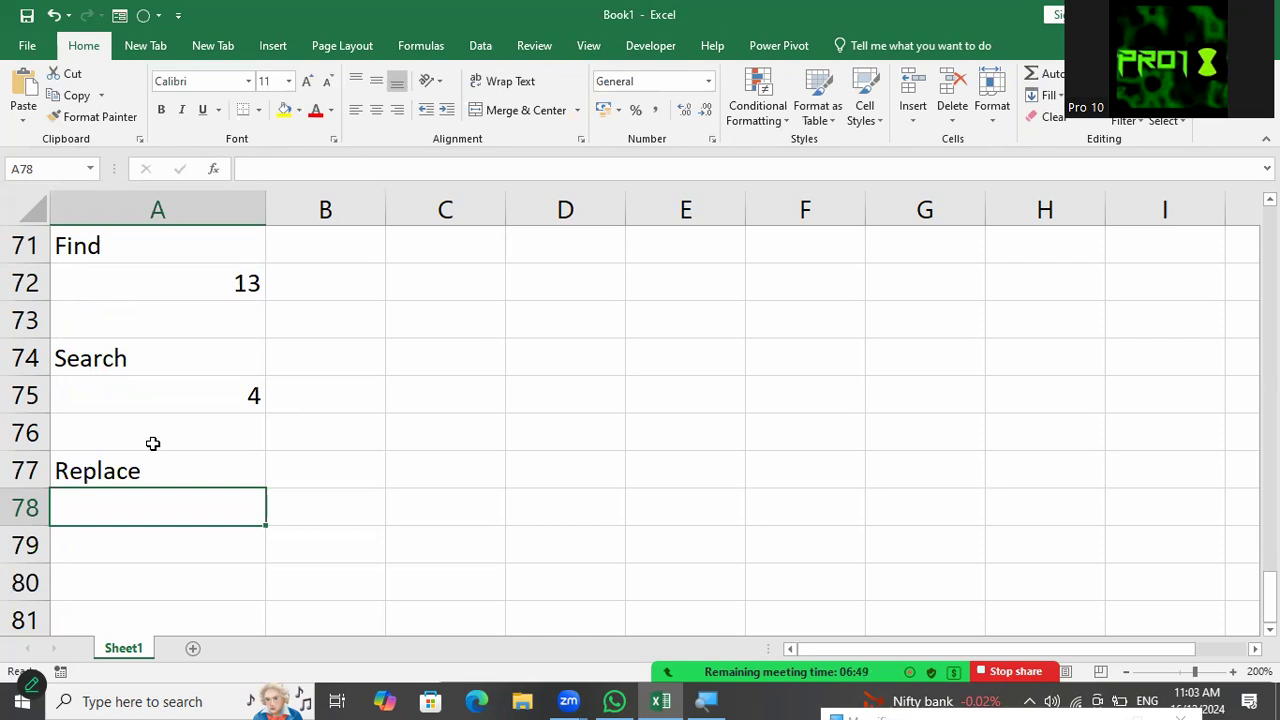
Step: Replace six characters of the A68 text from character 11 with "numbers" using =REPLACE(A68,11,6,"numbers") in cell A78
{"action": "type", "text": "=repl"}
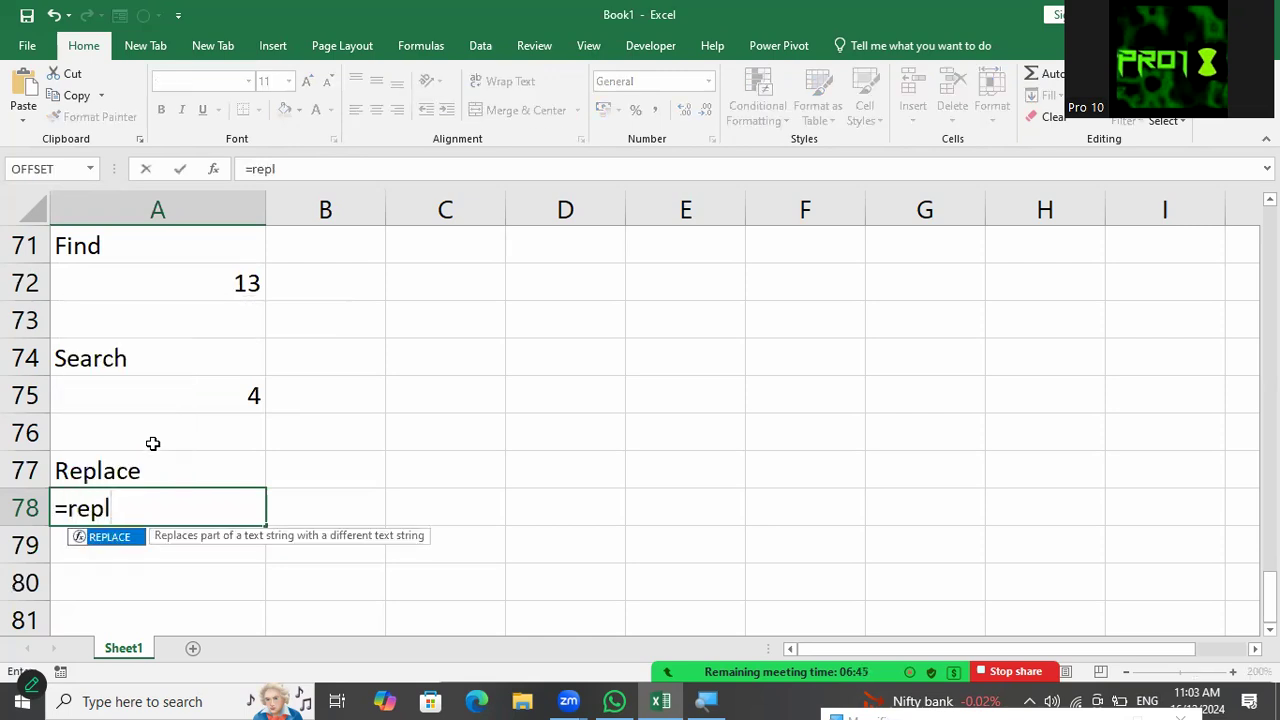
{"action": "key", "text": "Tab"}
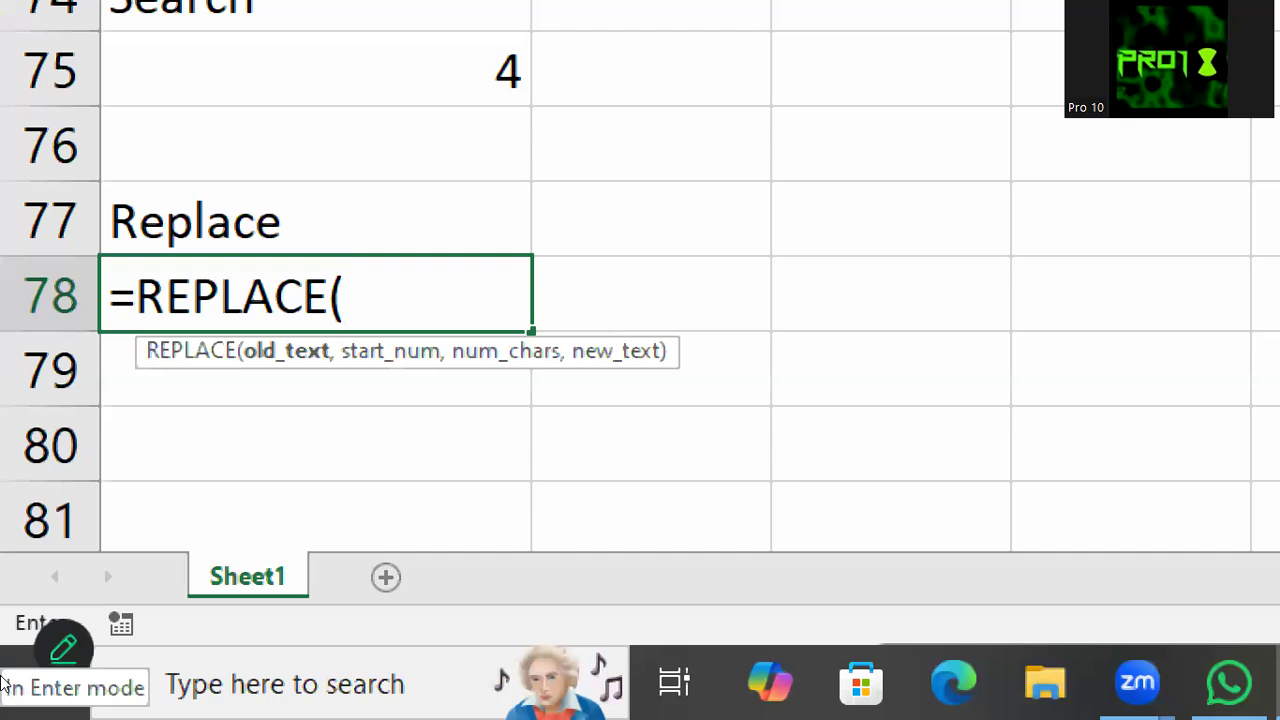
{"action": "scroll", "coordinate": [229, 443], "scroll_direction": "up", "scroll_amount": 3}
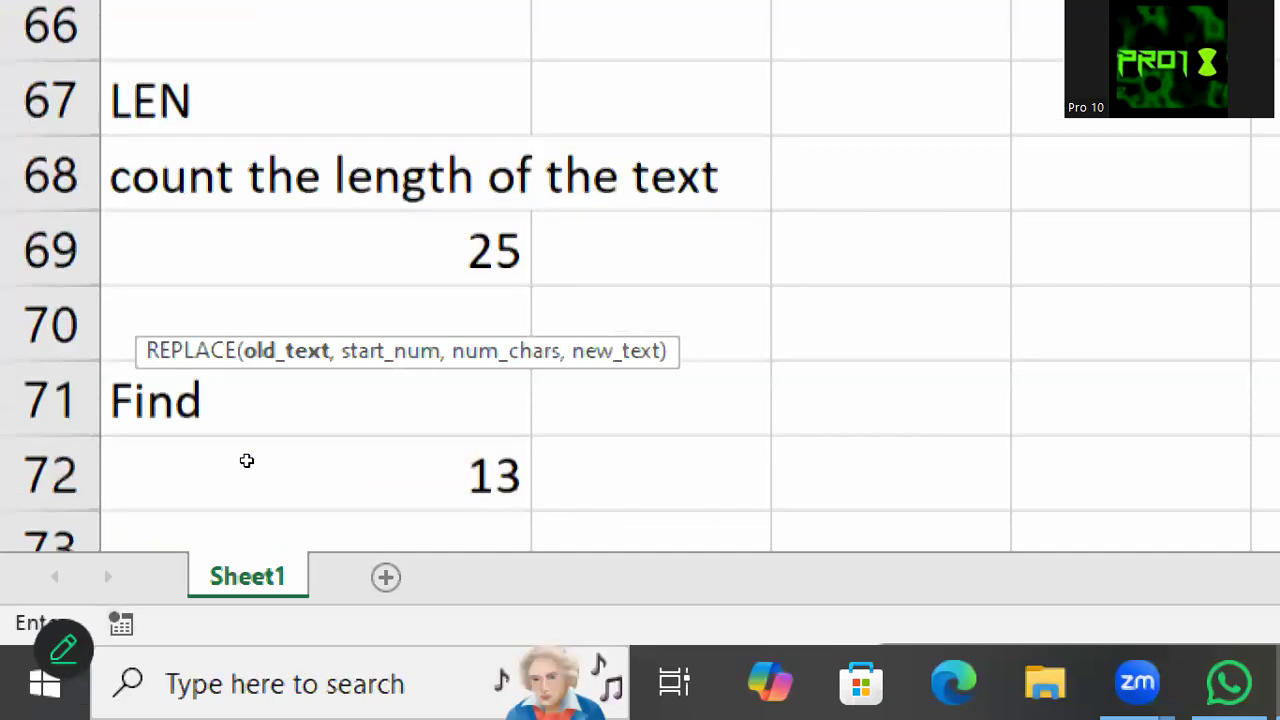
{"action": "left_click", "coordinate": [132, 222]}
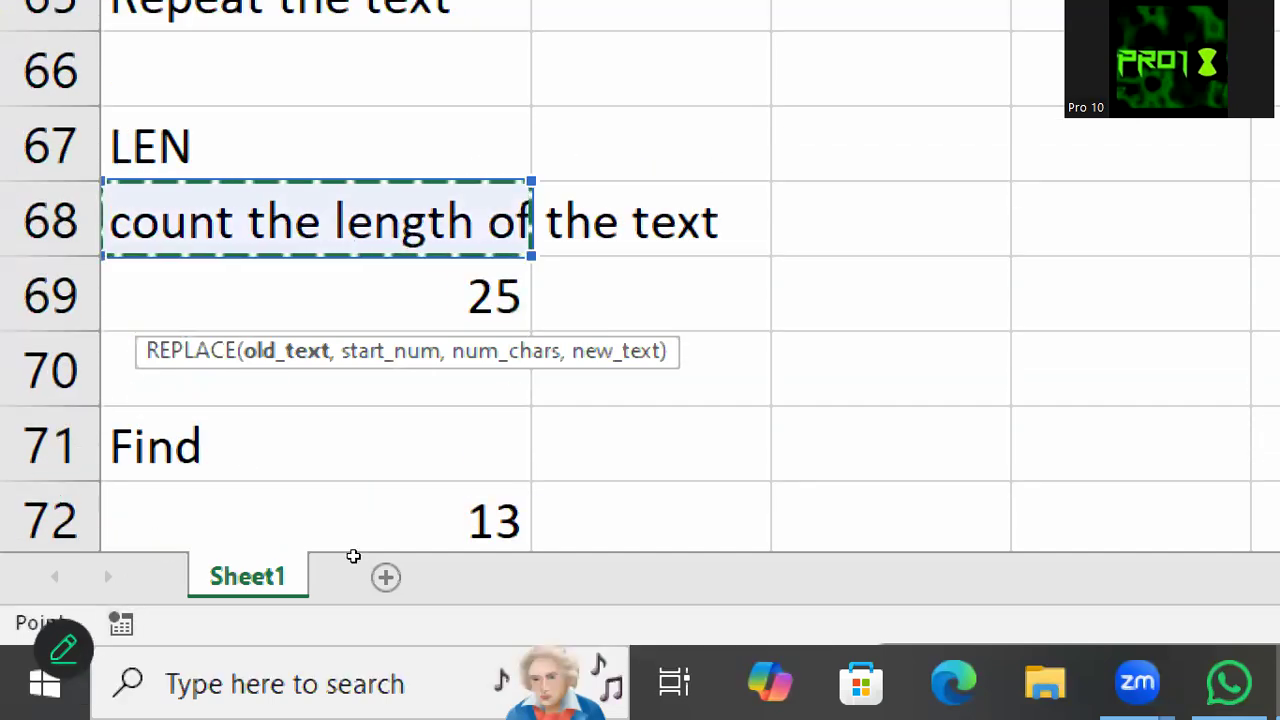
{"action": "scroll", "coordinate": [375, 557], "scroll_direction": "down", "scroll_amount": 3}
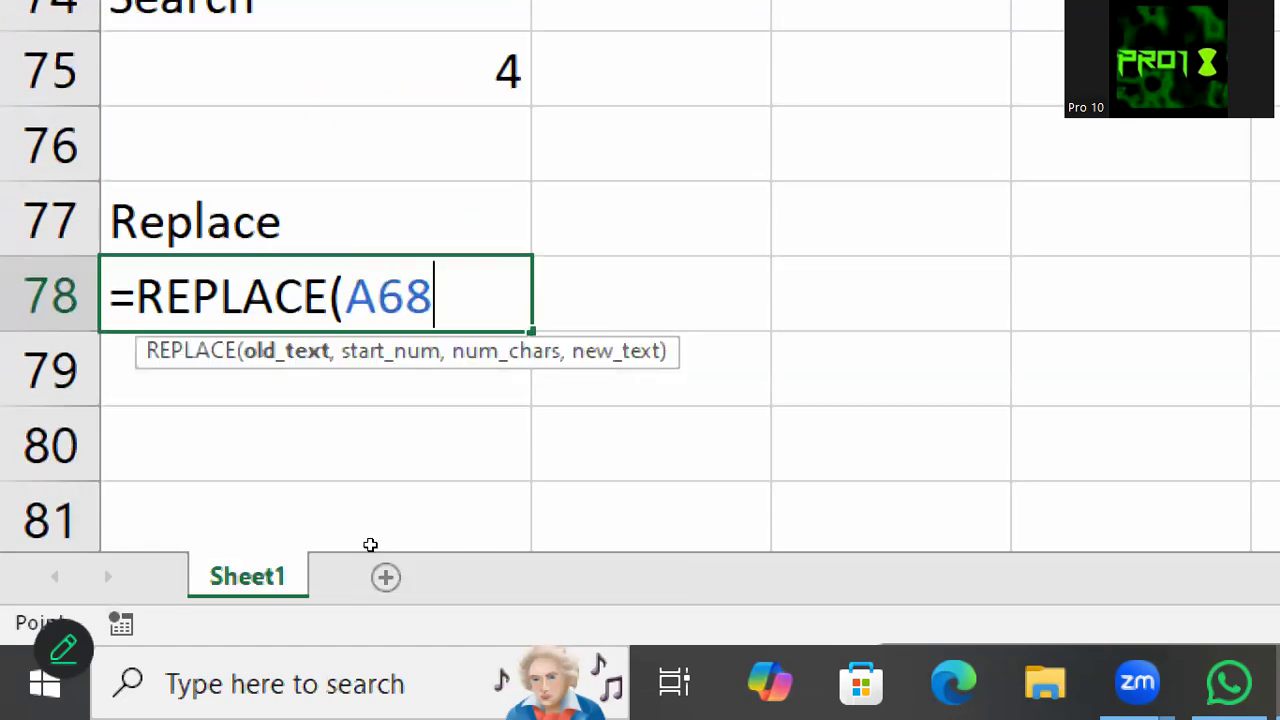
{"action": "type", "text": ","}
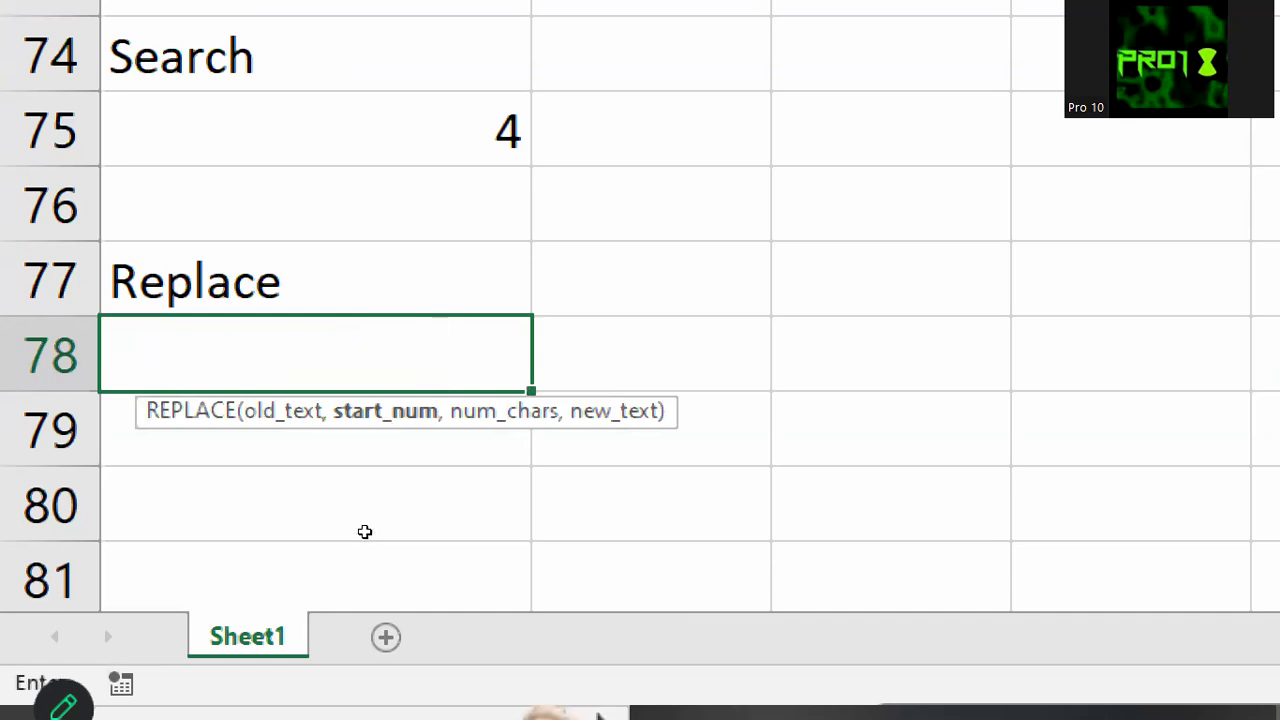
{"action": "scroll", "coordinate": [360, 520], "scroll_direction": "up", "scroll_amount": 3}
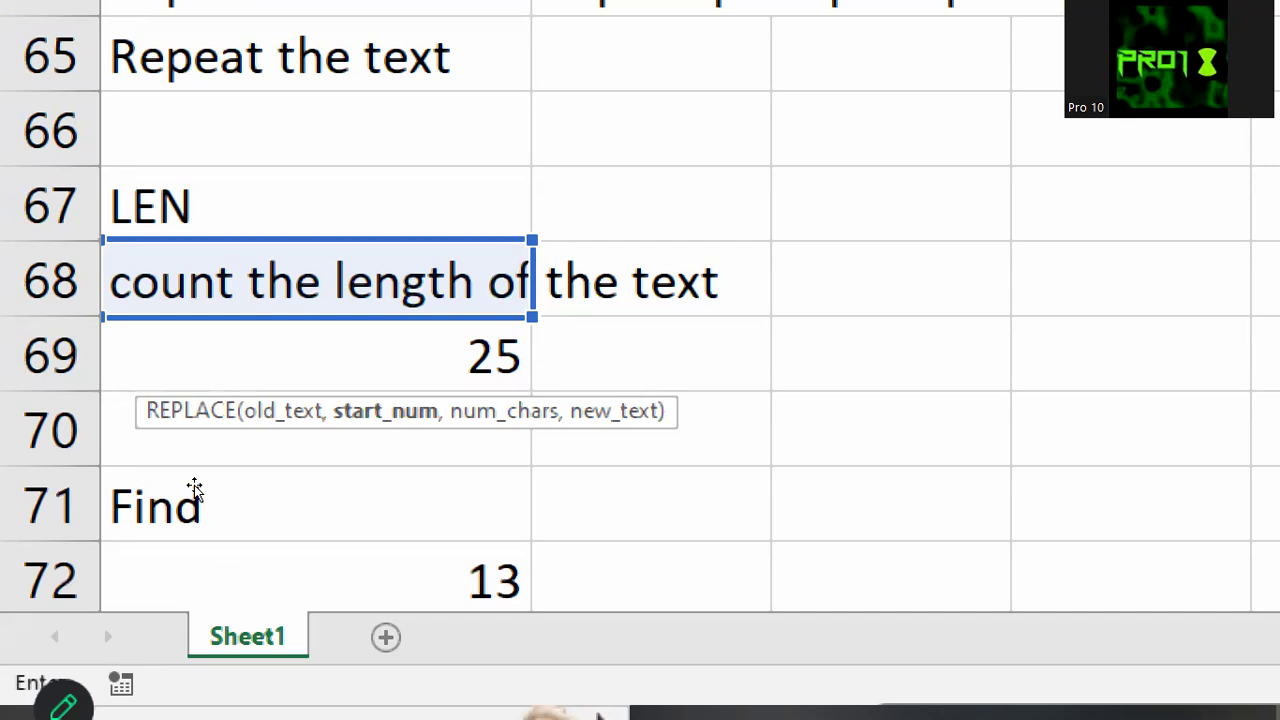
{"action": "scroll", "coordinate": [251, 574], "scroll_direction": "down", "scroll_amount": 1}
{"action": "type", "text": ","}
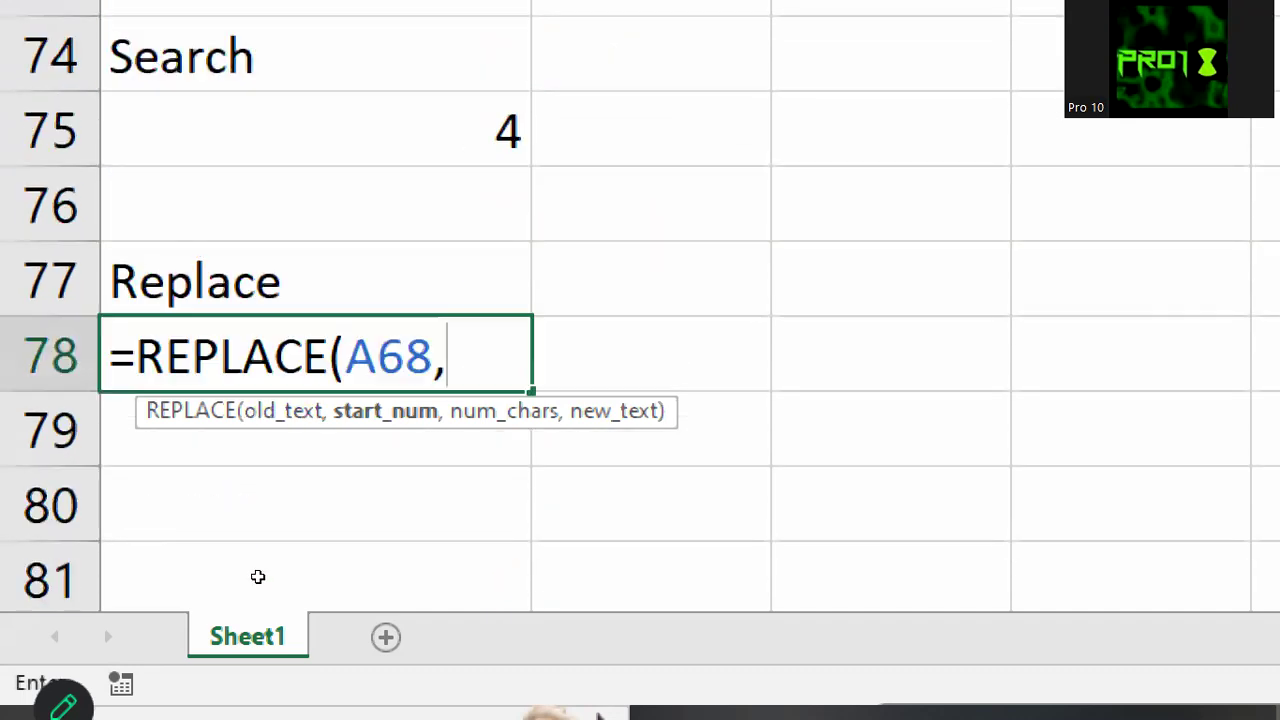
{"action": "type", "text": "11,"}
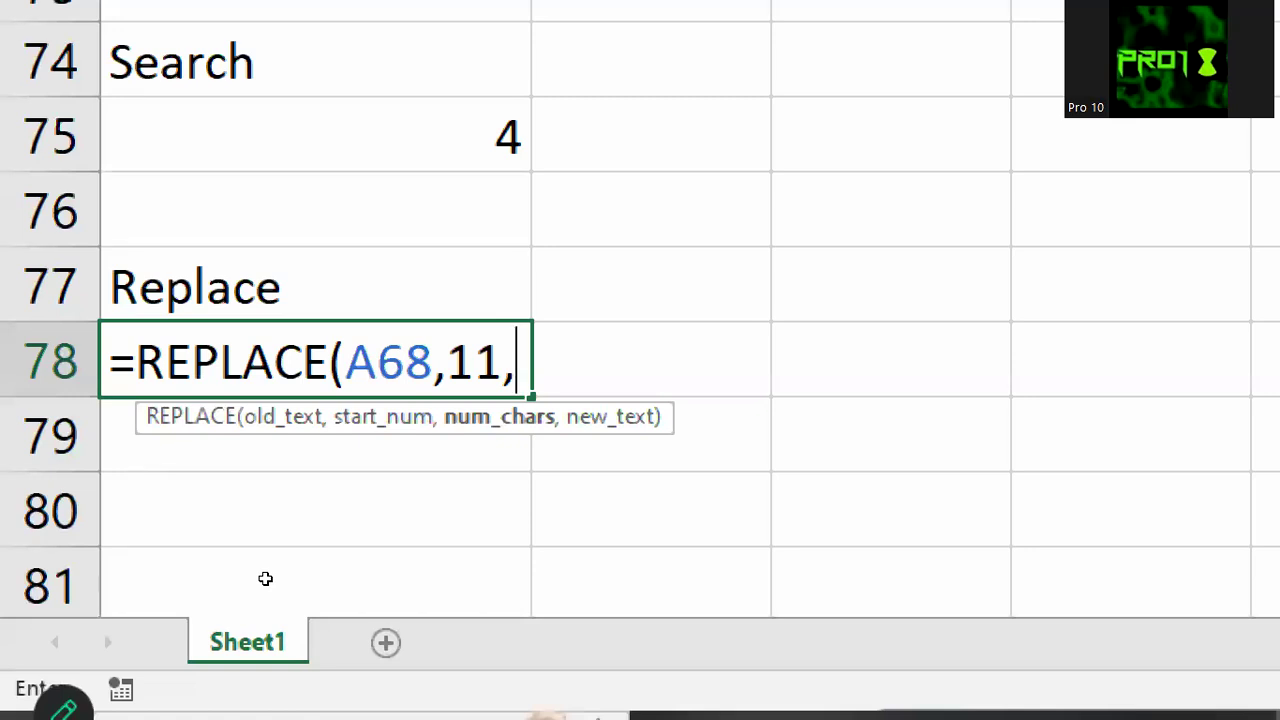
{"action": "type", "text": "6"}
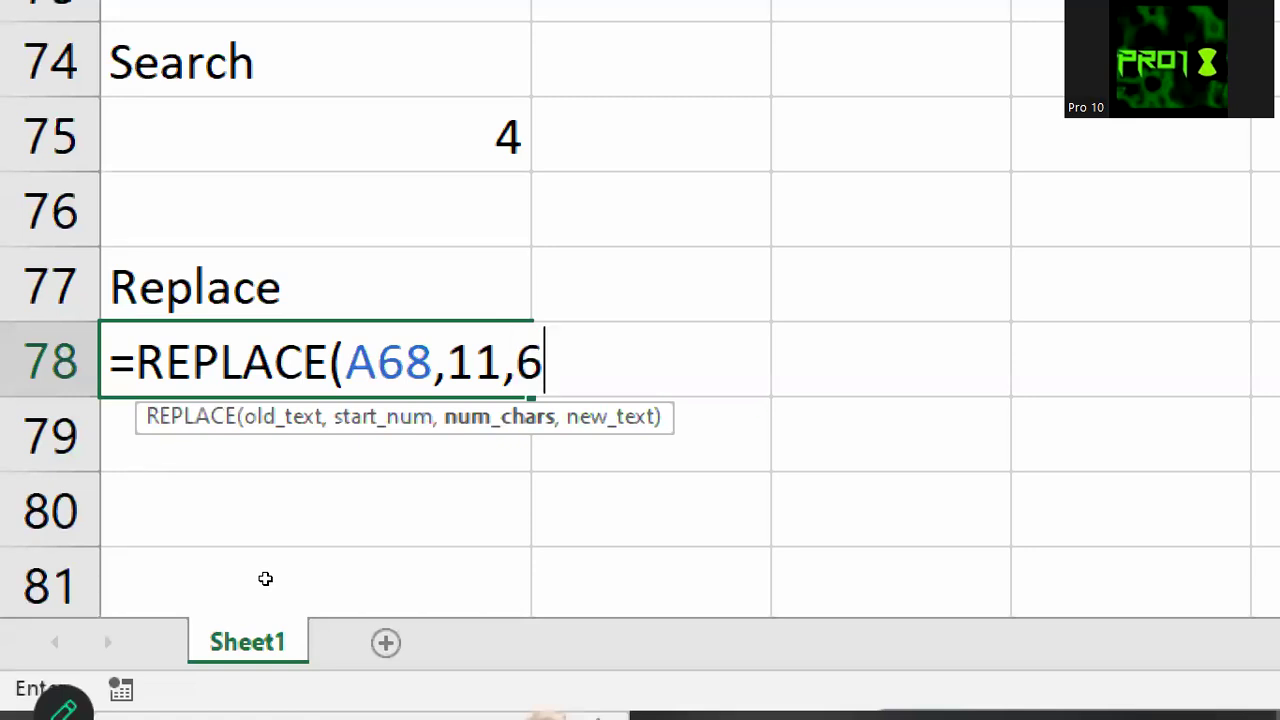
{"action": "type", "text": ",\""}
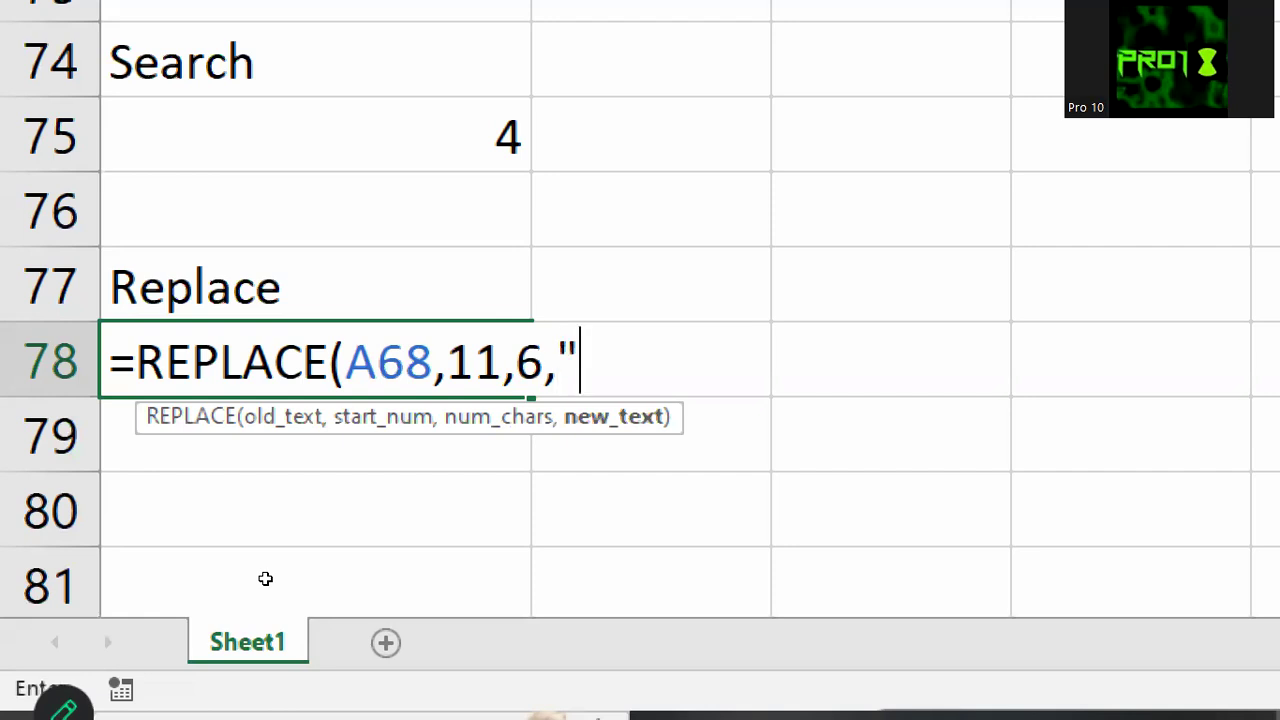
{"action": "type", "text": "numb"}
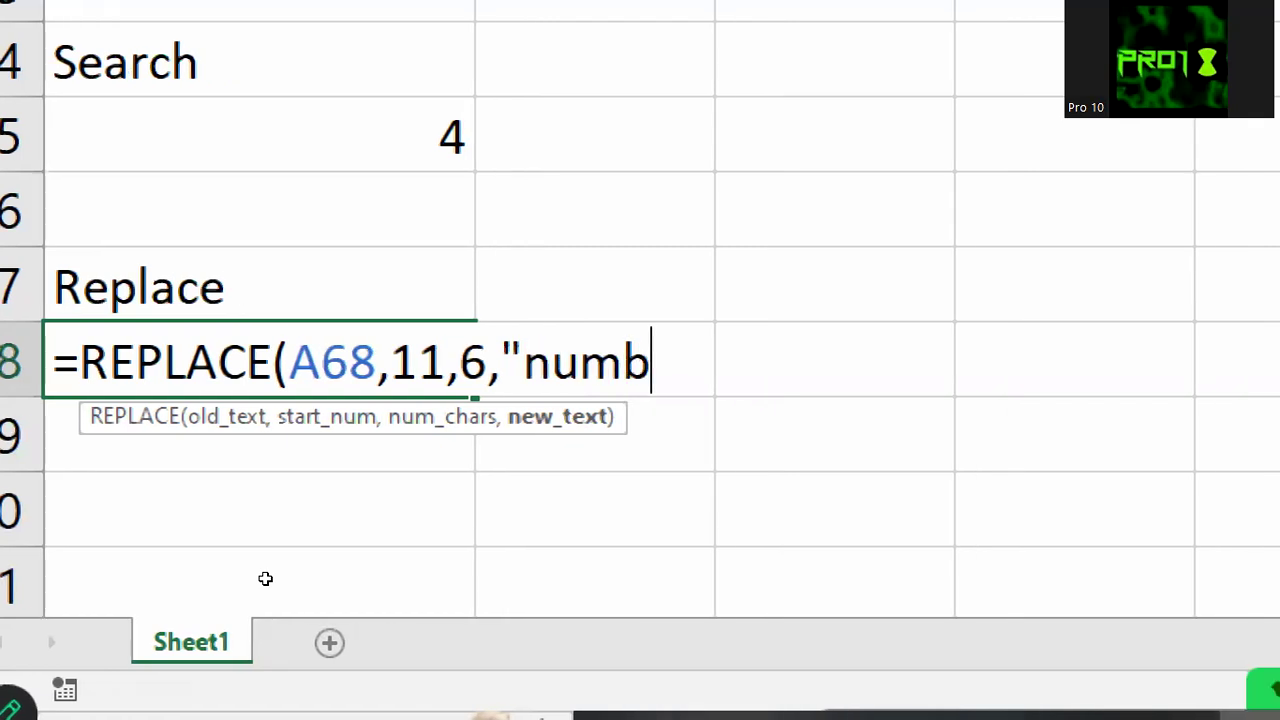
{"action": "type", "text": "ers"}
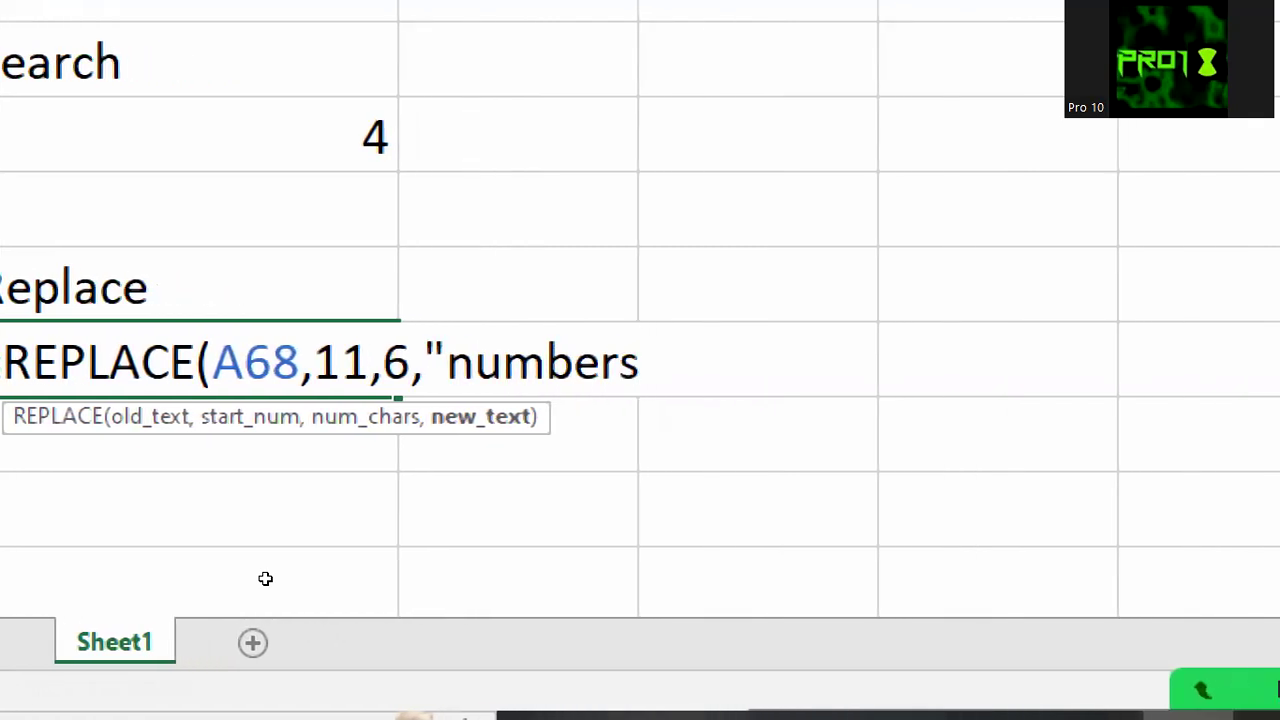
{"action": "type", "text": "\""}
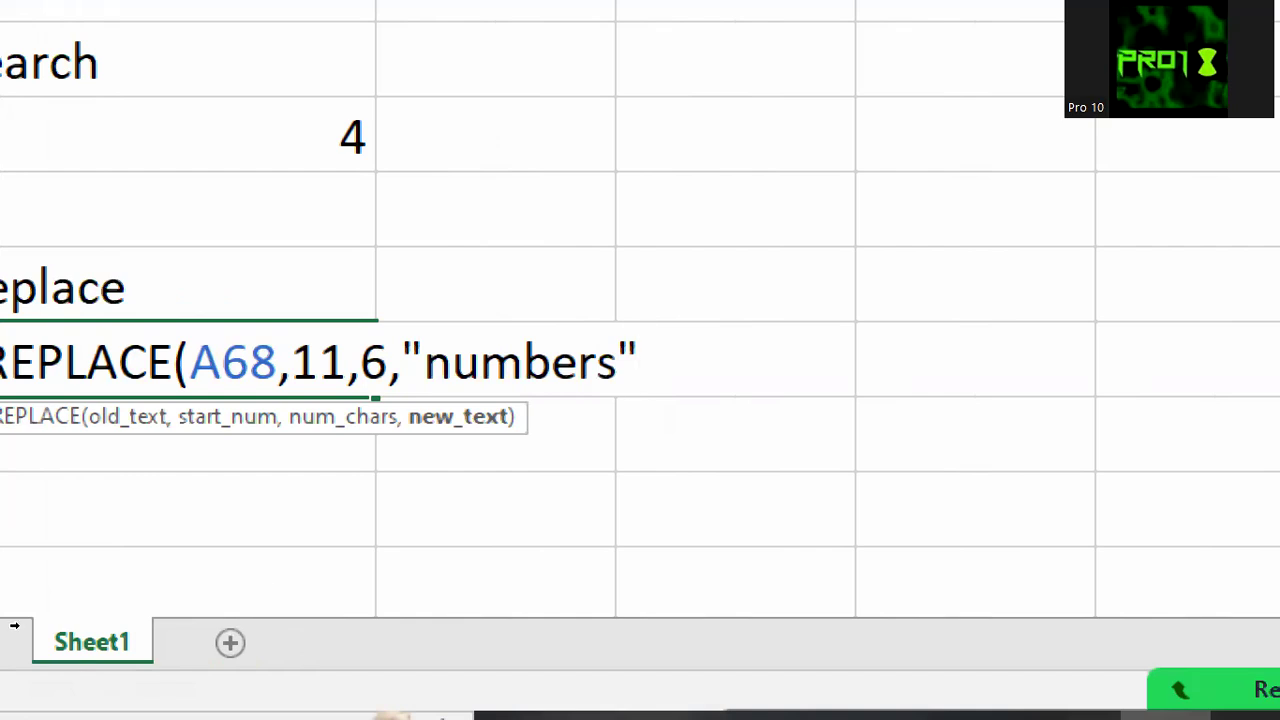
{"action": "type", "text": ")"}
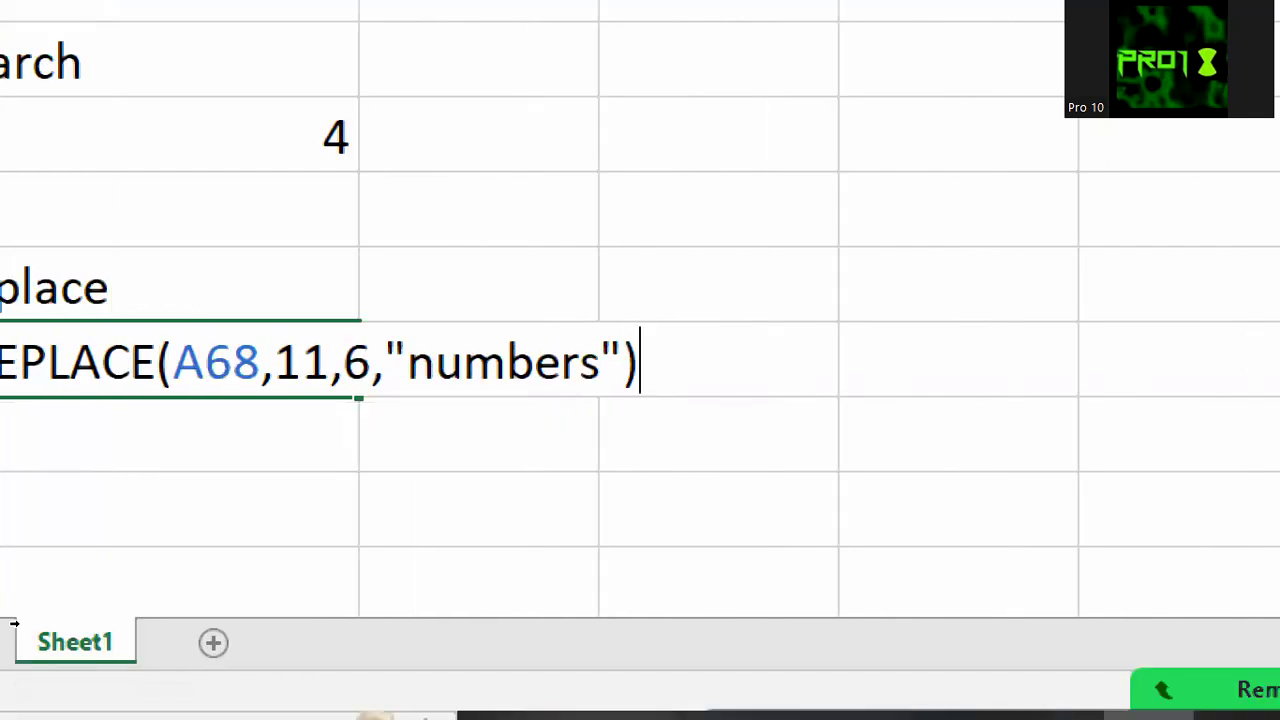
{"action": "key", "text": "Return"}
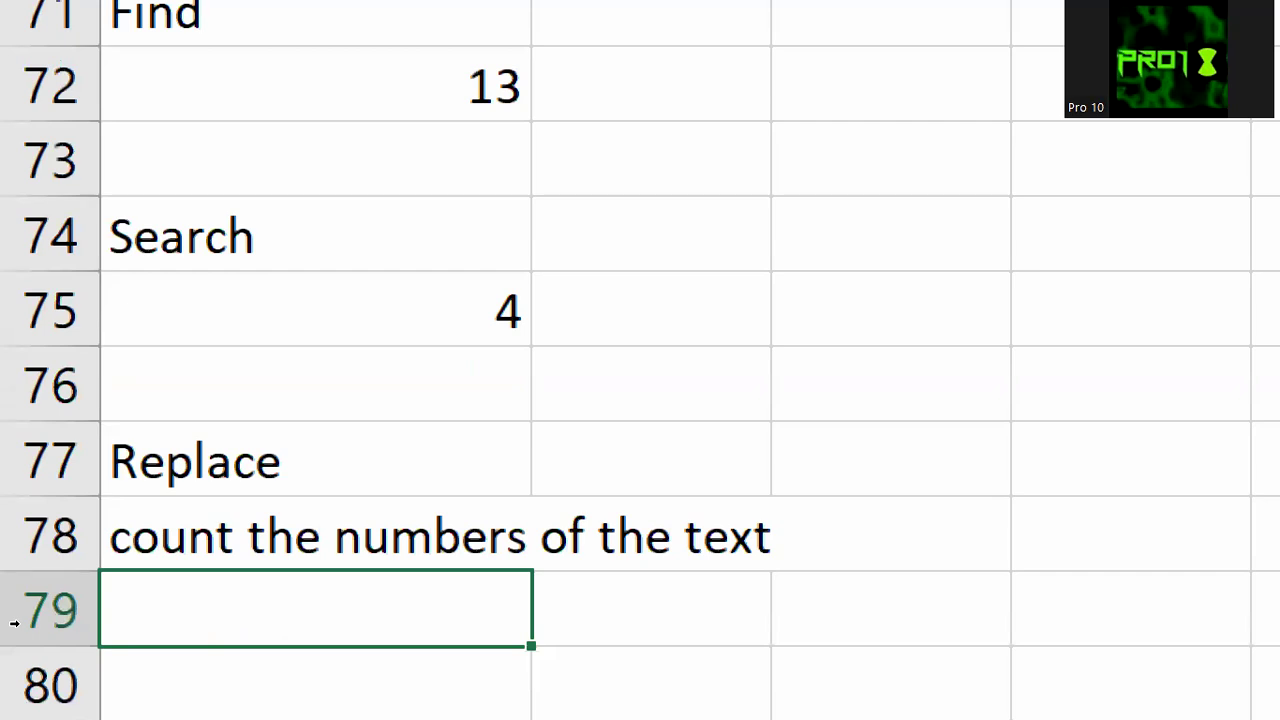